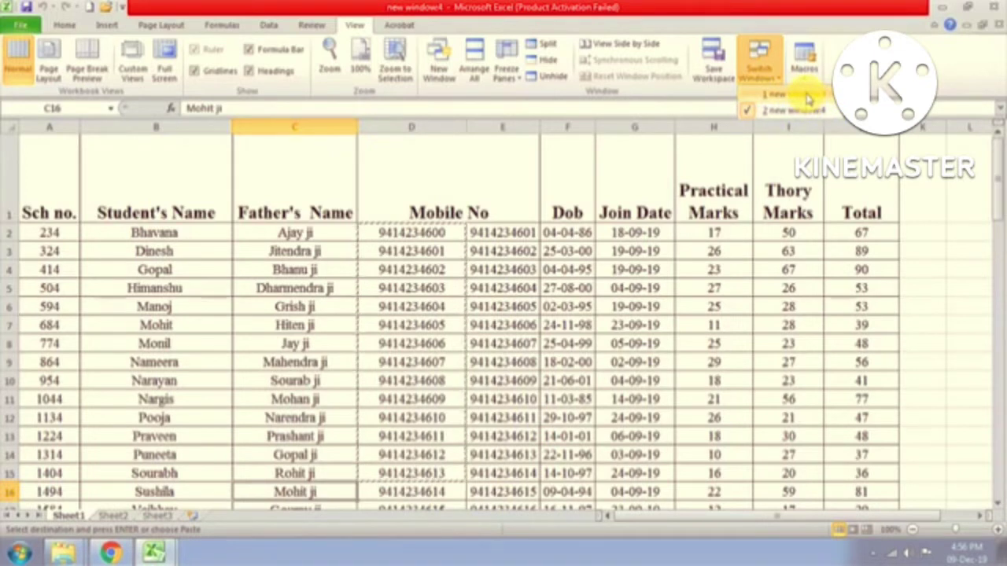
Step: Unhide the remaining hidden windows of the student marks workbook
left_click(806, 95)
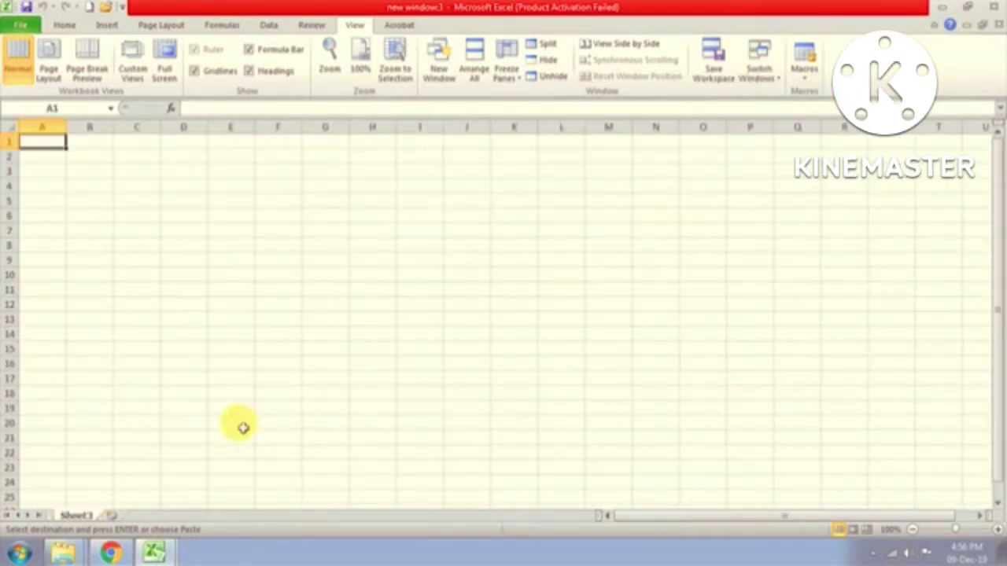
left_click(550, 76)
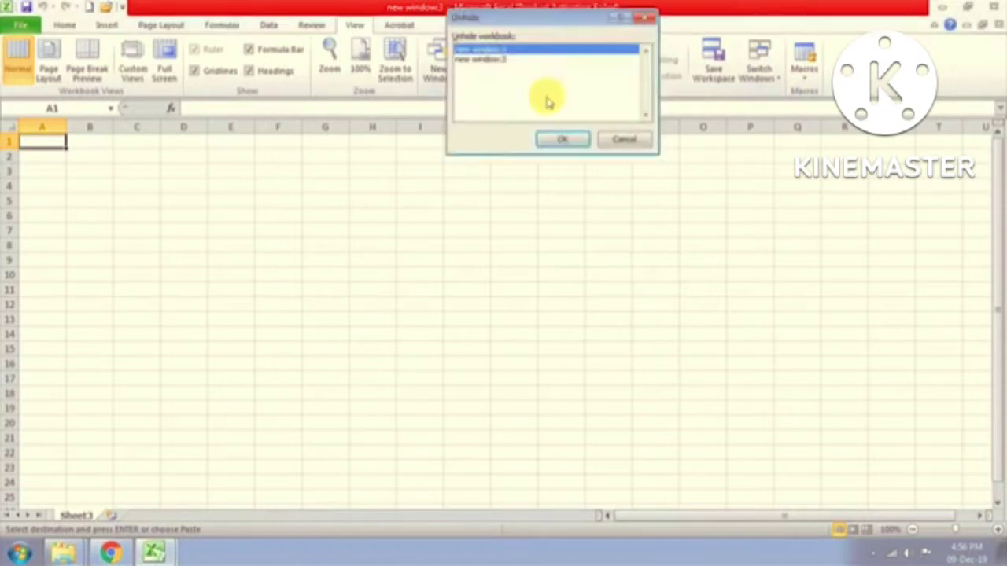
left_click(486, 60)
left_click(550, 144)
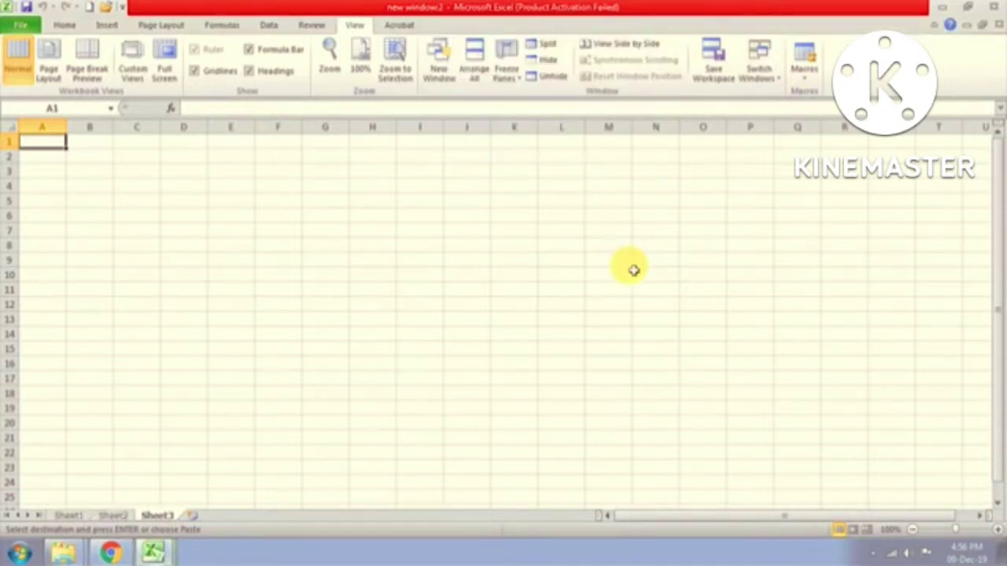
left_click(551, 76)
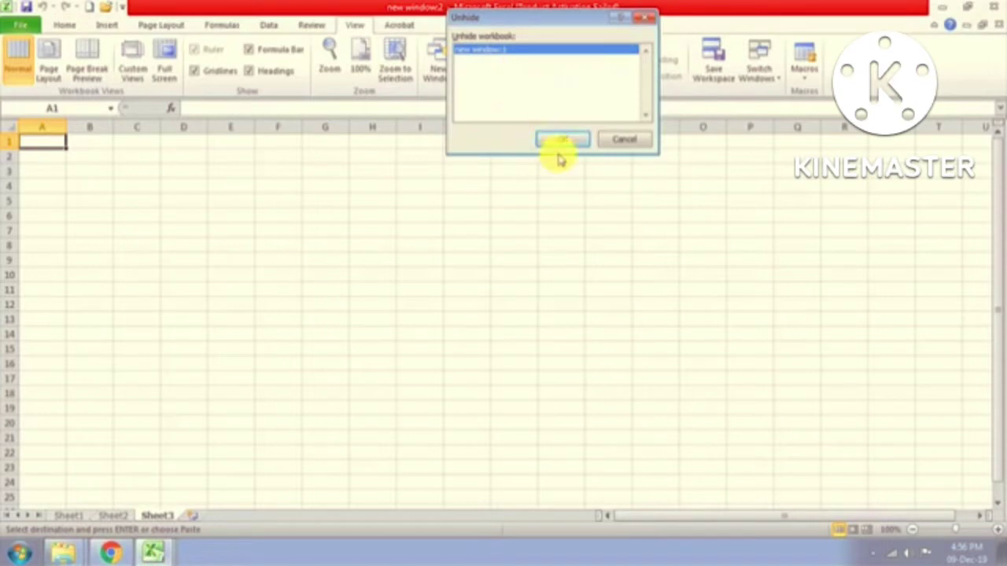
left_click(562, 141)
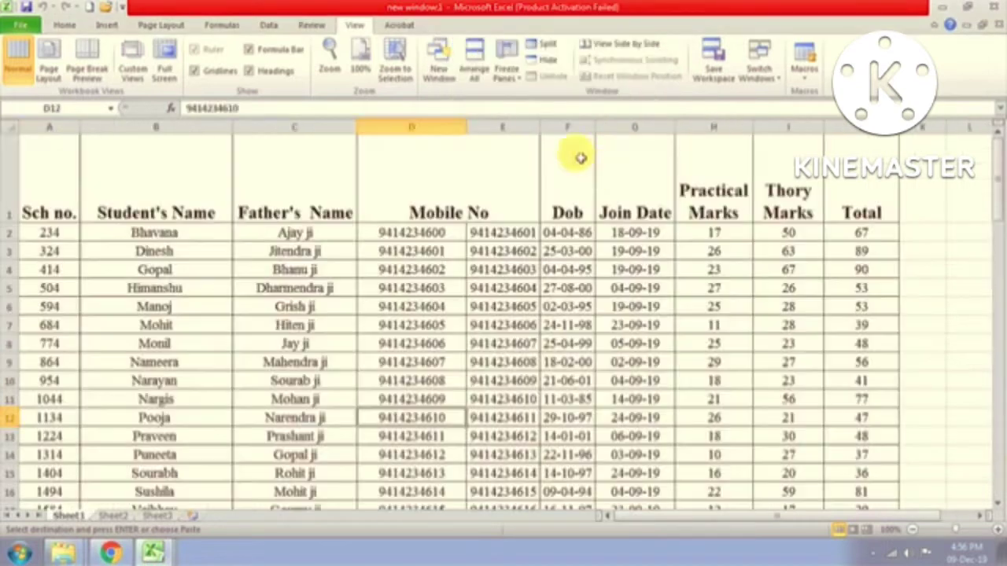
Step: Switch through windows 4 and 3, ending back on new window1
left_click(774, 74)
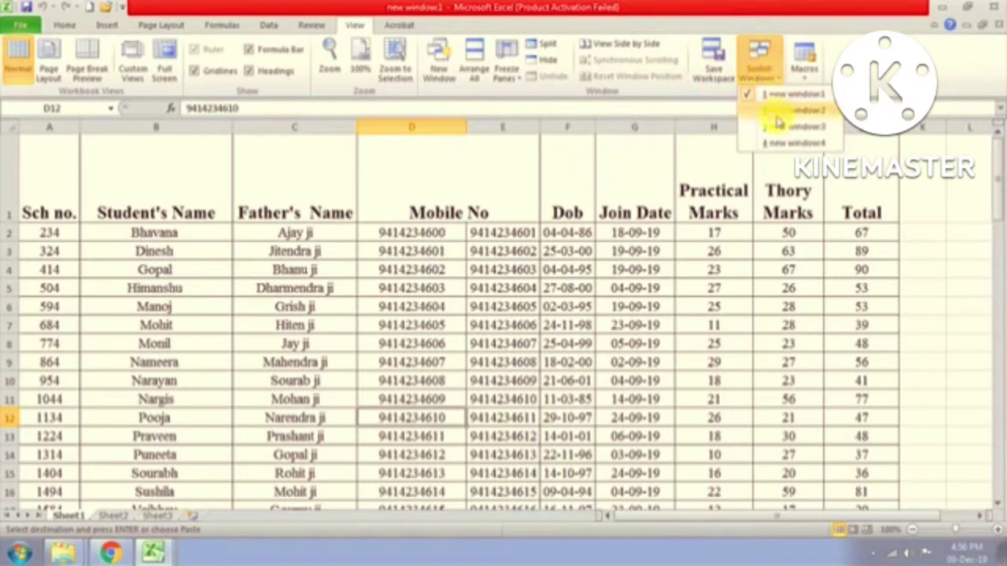
left_click(780, 145)
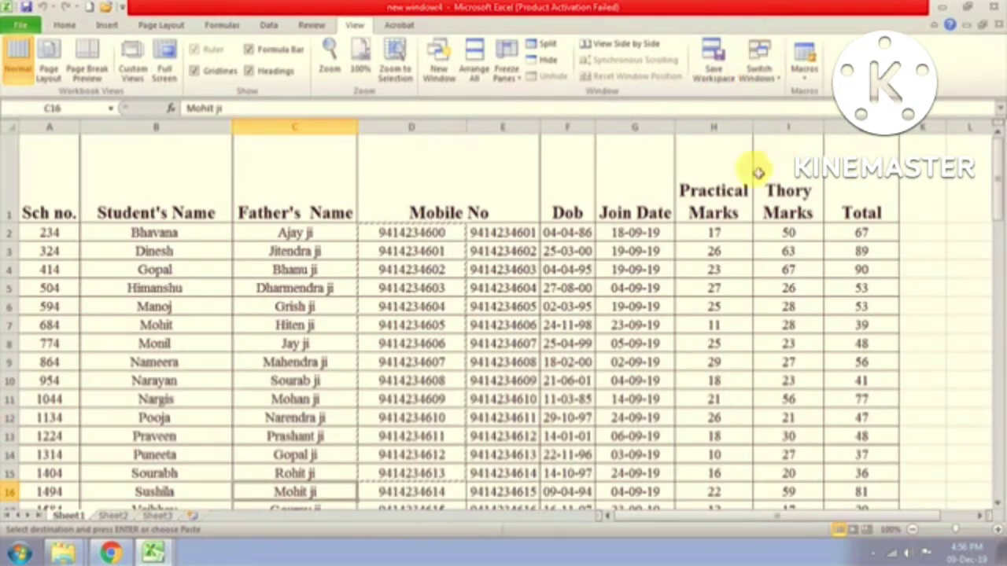
left_click(759, 71)
left_click(799, 134)
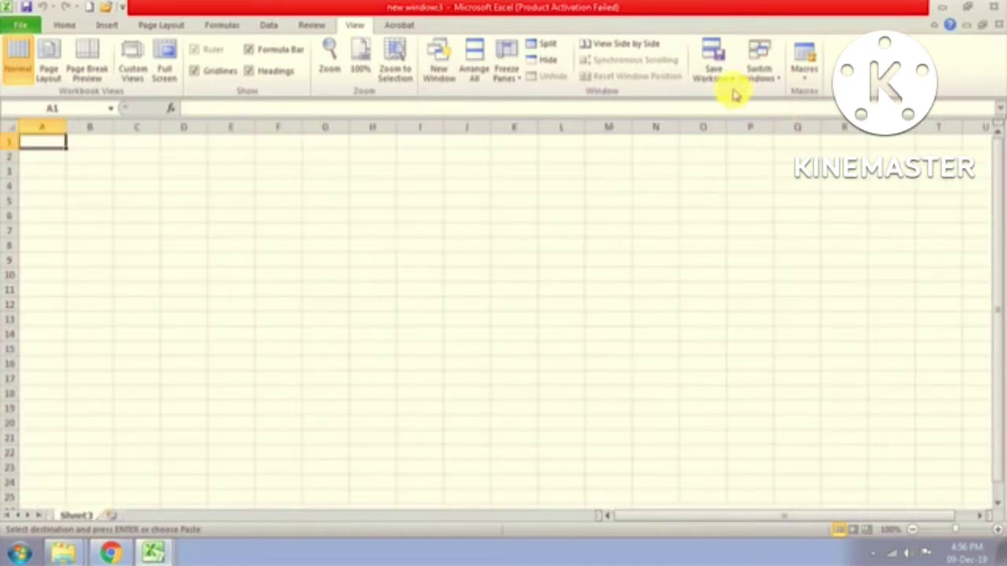
left_click(765, 71)
left_click(785, 95)
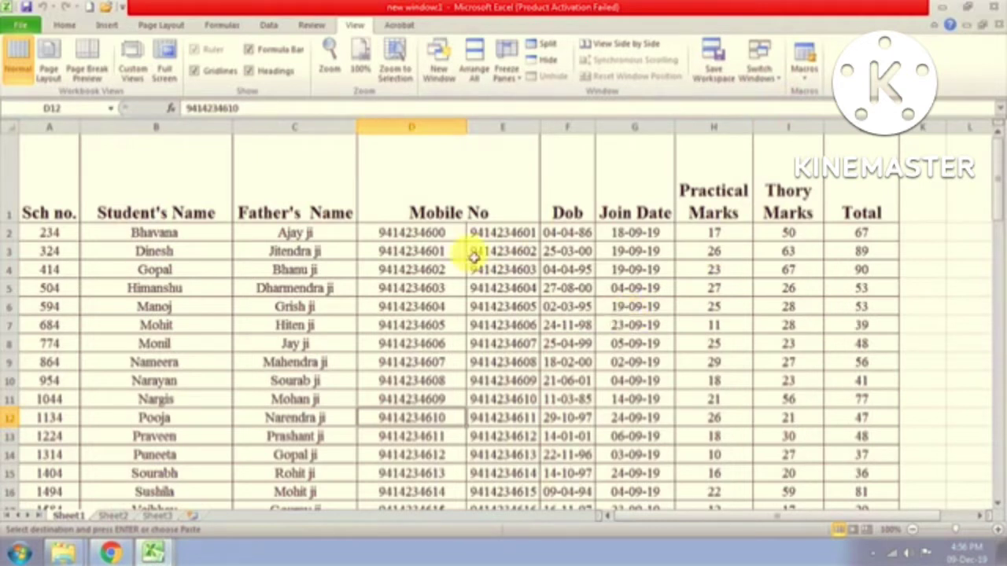
Step: View window 1 side by side with new window4, stacked vertically
left_click(621, 46)
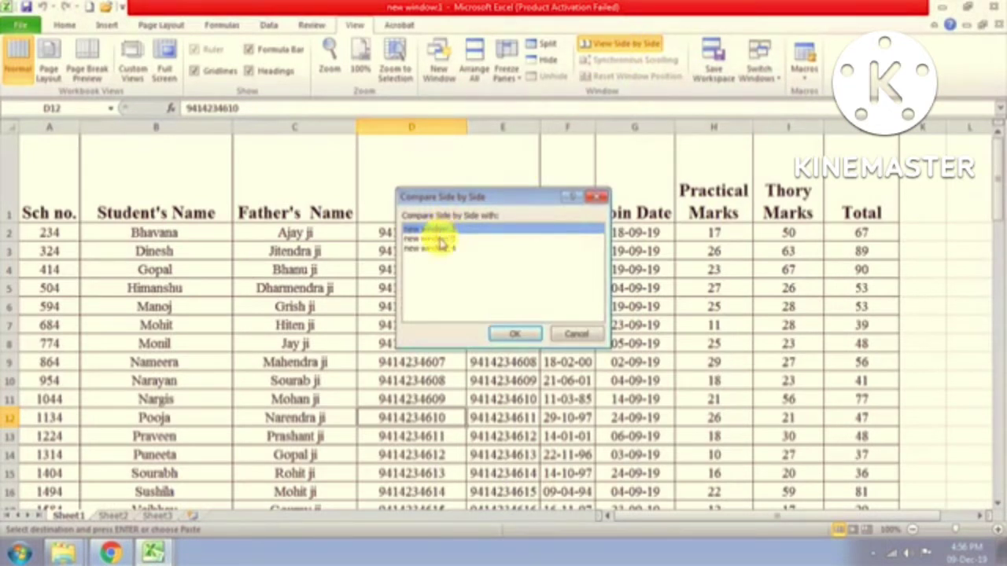
left_click(441, 248)
left_click(517, 334)
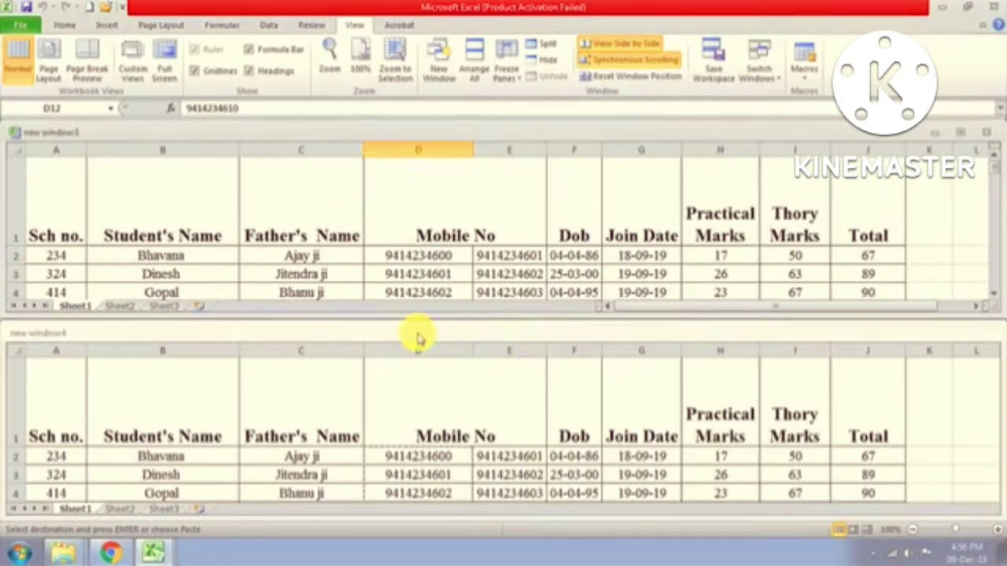
Step: Scroll the upper window down and back up, confirming both windows move together
mouse_move(416, 336)
left_mouse_down()
mouse_move(449, 354)
mouse_move(417, 339)
left_mouse_up()
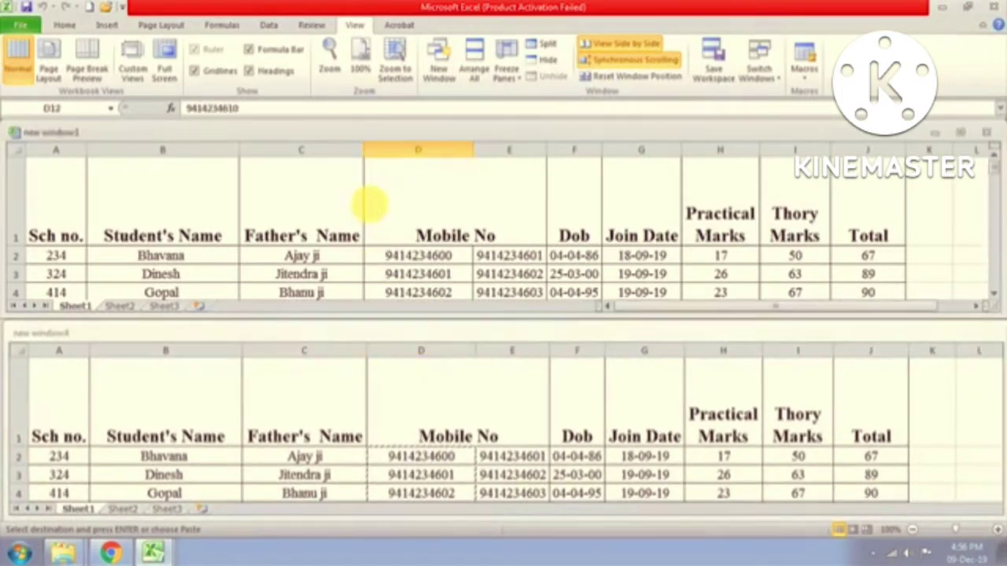
scroll(378, 225, "down", 2)
scroll(378, 225, "down", 8)
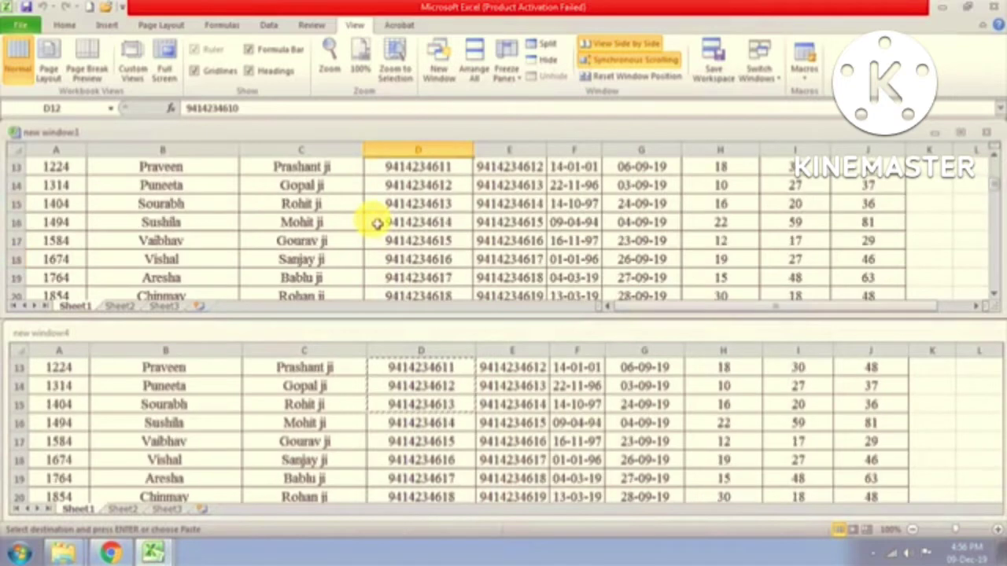
scroll(378, 225, "down", 11)
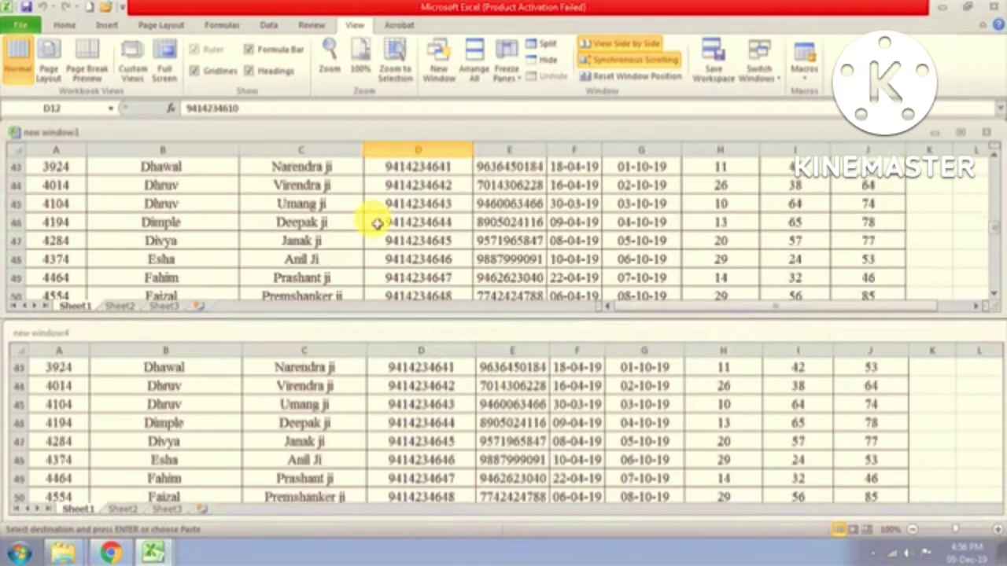
scroll(378, 224, "down", 3)
scroll(377, 224, "up", 6)
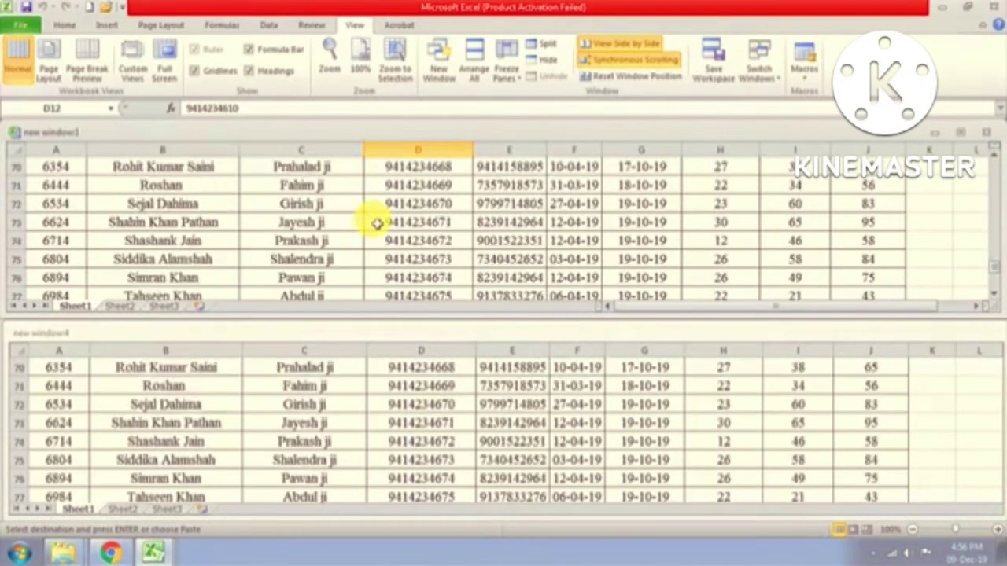
scroll(378, 224, "up", 12)
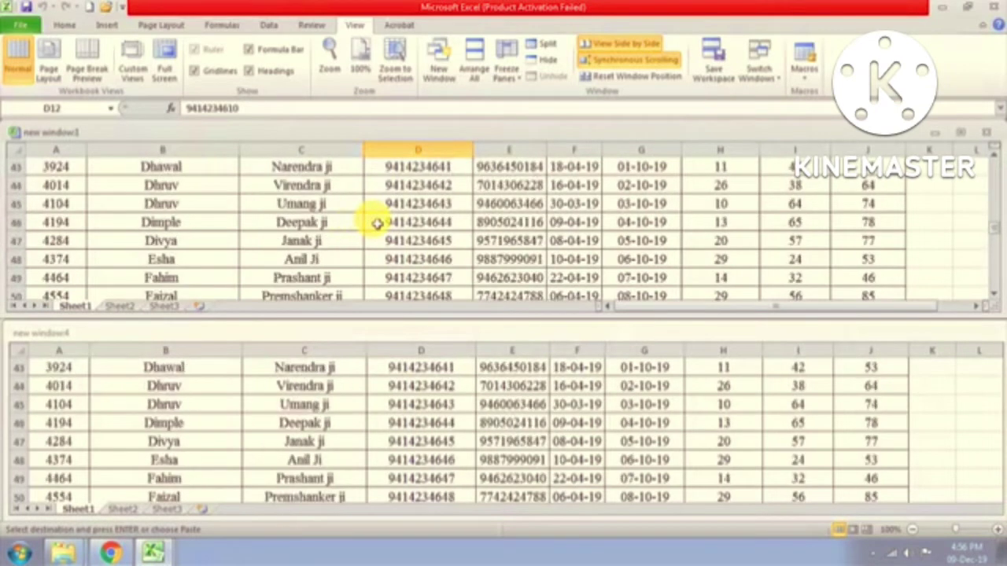
scroll(377, 225, "up", 6)
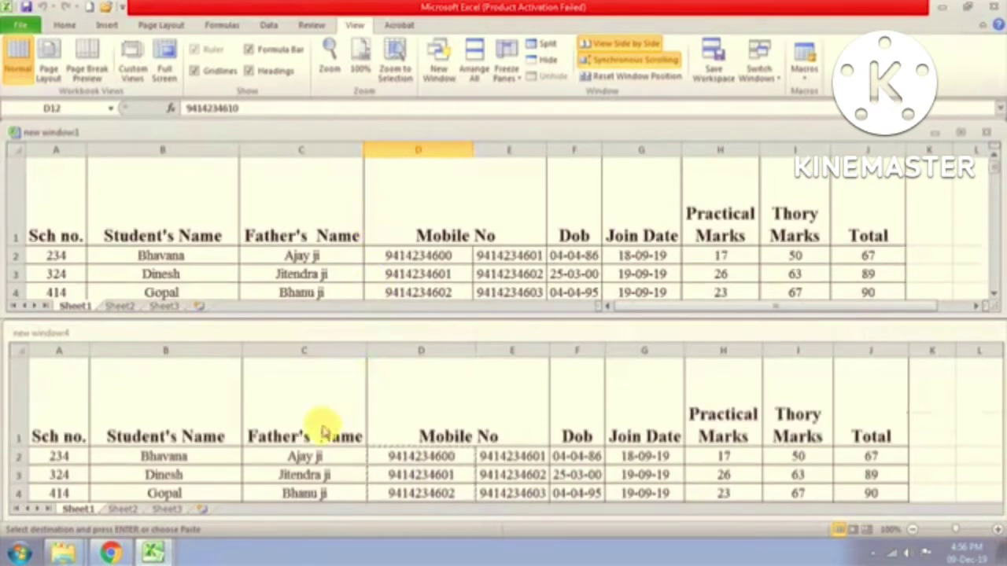
Step: Scroll the lower window, then the upper window, to test synchronized scrolling from each
left_click(326, 427)
scroll(327, 429, "down", 2)
scroll(326, 427, "down", 8)
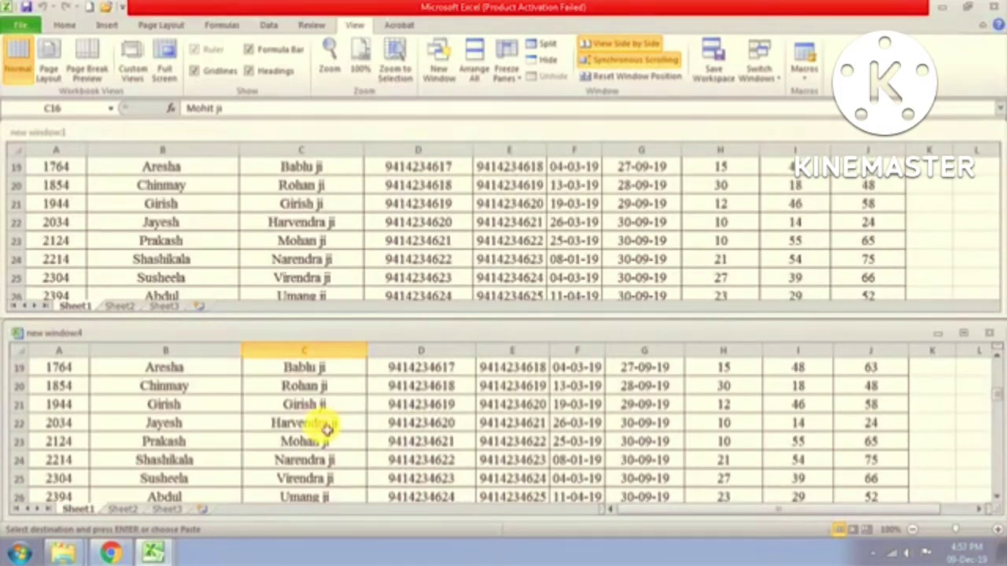
scroll(326, 427, "up", 10)
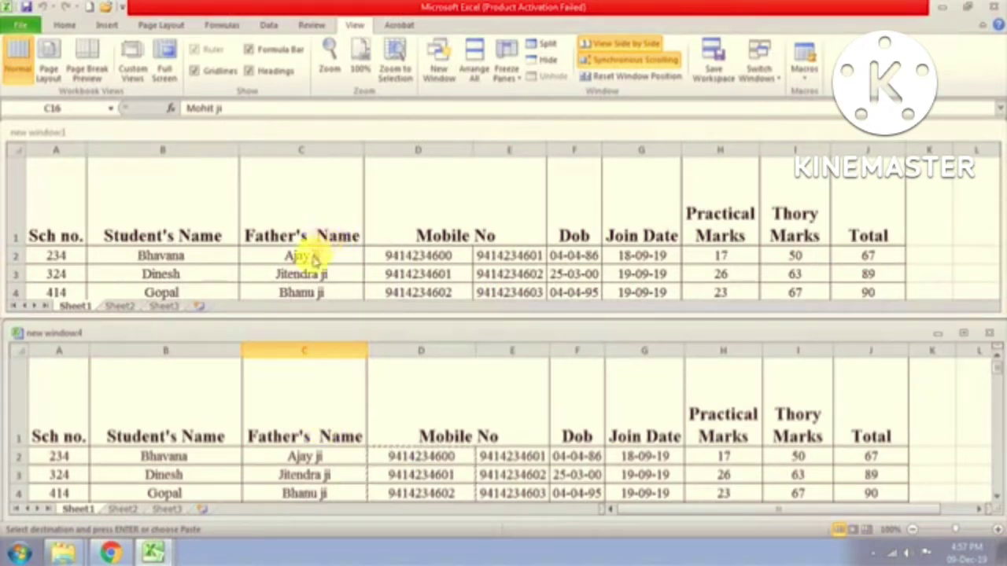
left_click(346, 247)
scroll(346, 247, "down", 4)
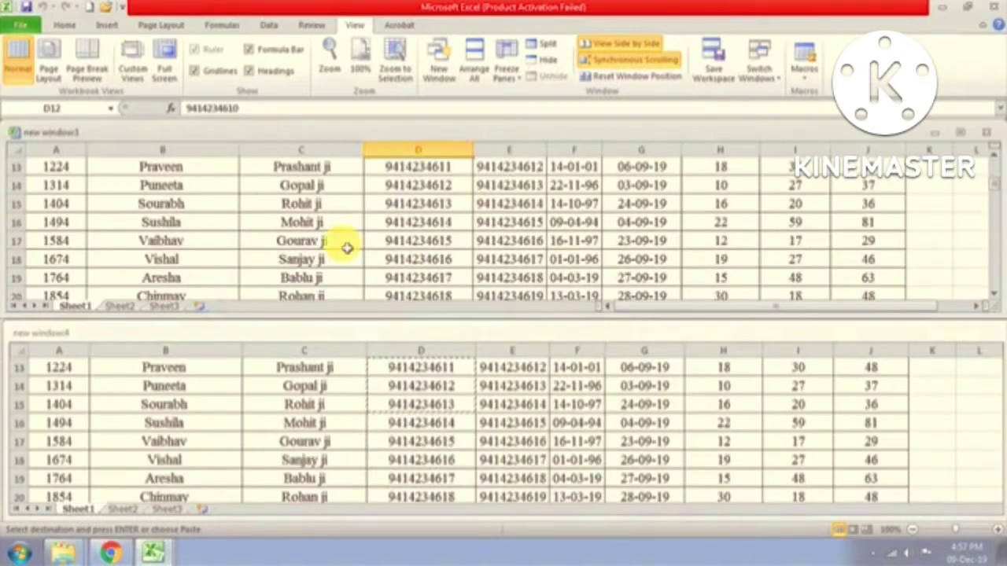
scroll(347, 247, "down", 2)
scroll(346, 247, "down", 5)
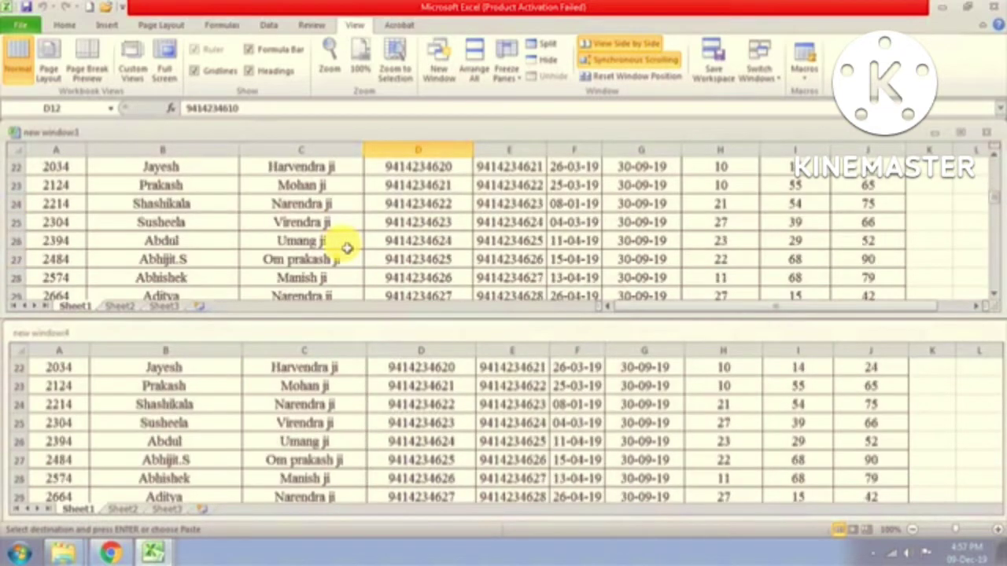
scroll(346, 247, "down", 5)
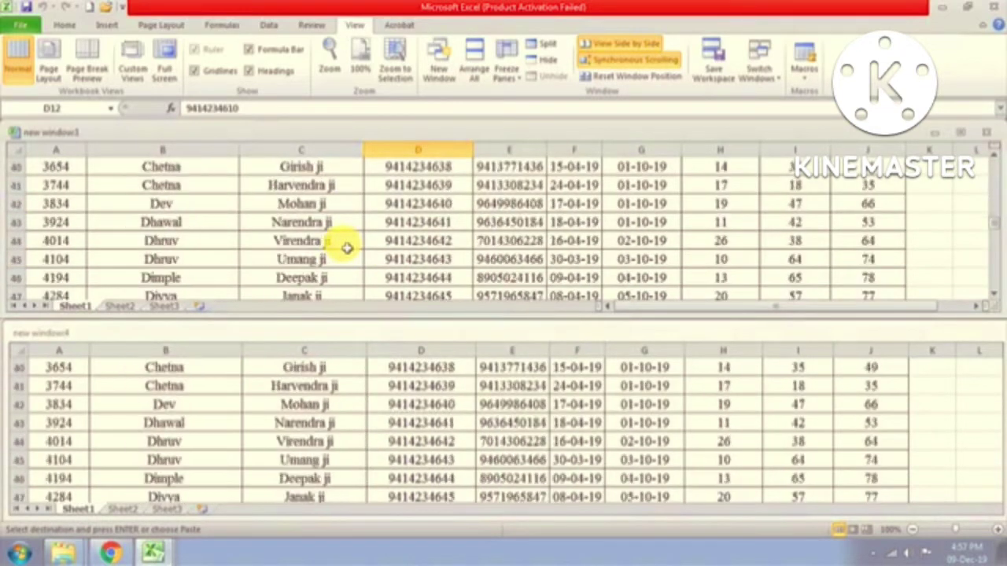
scroll(346, 248, "up", 12)
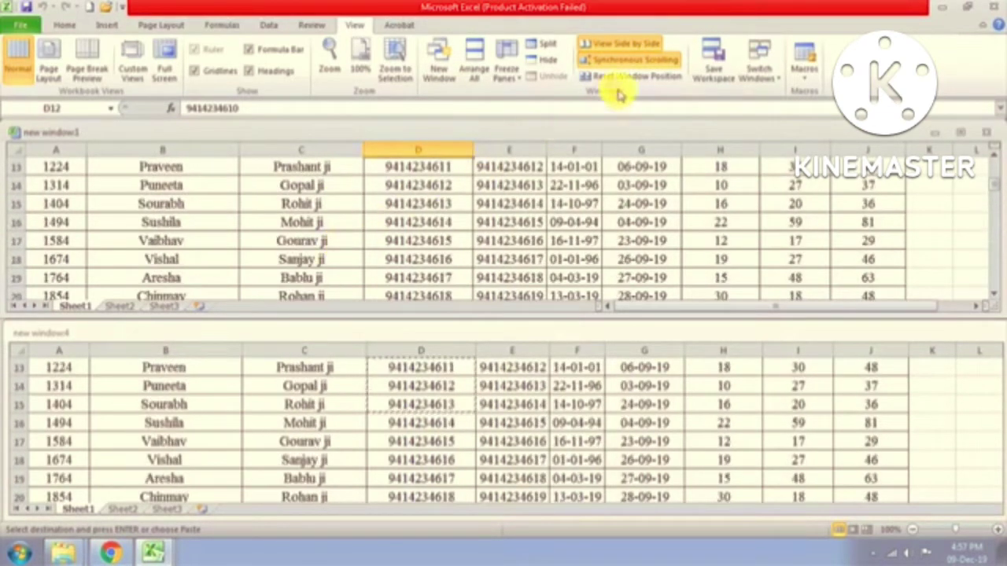
Step: Turn Synchronous Scrolling off and scroll each window independently
left_click(644, 64)
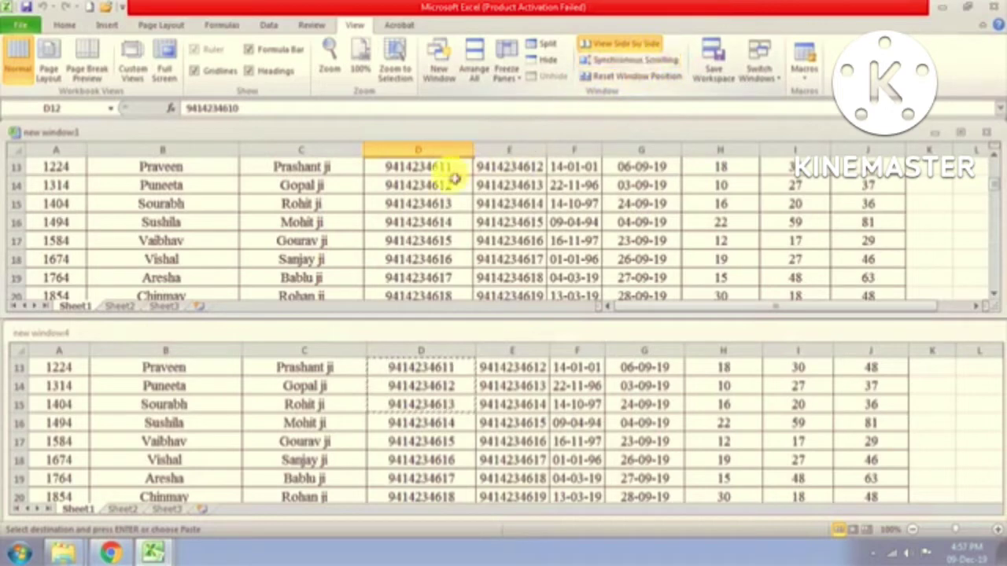
scroll(429, 232, "down", 6)
scroll(429, 240, "down", 16)
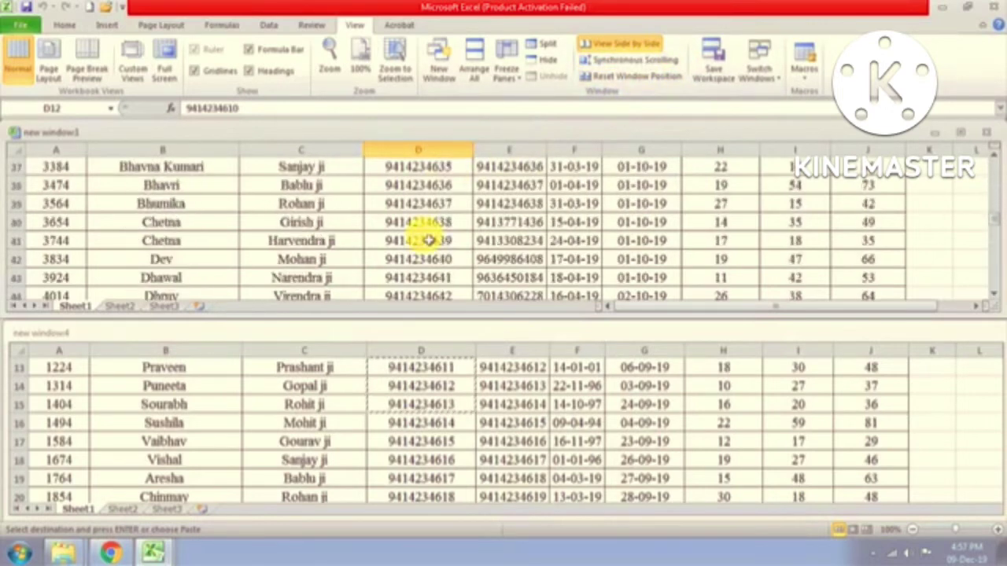
scroll(428, 240, "down", 5)
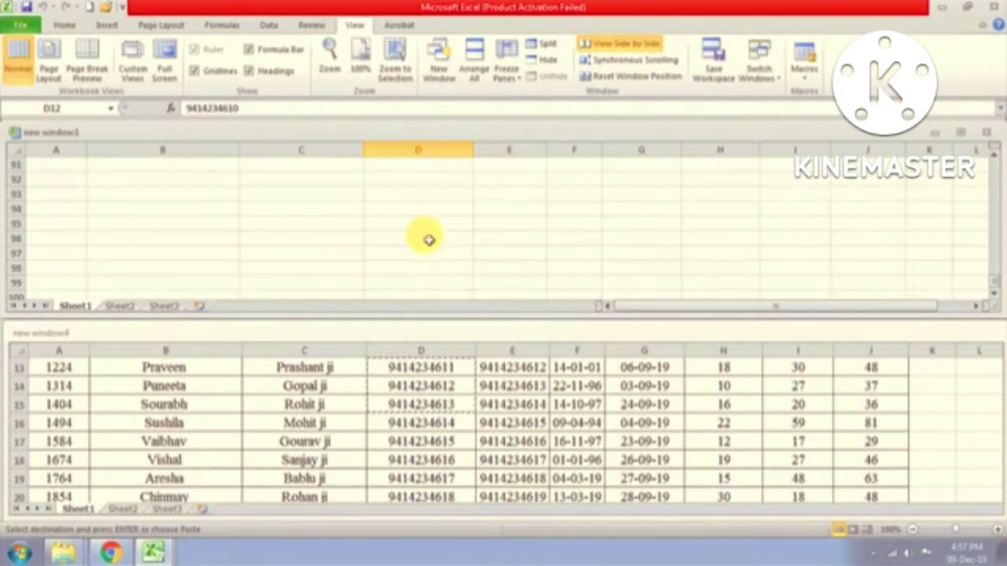
scroll(429, 240, "up", 13)
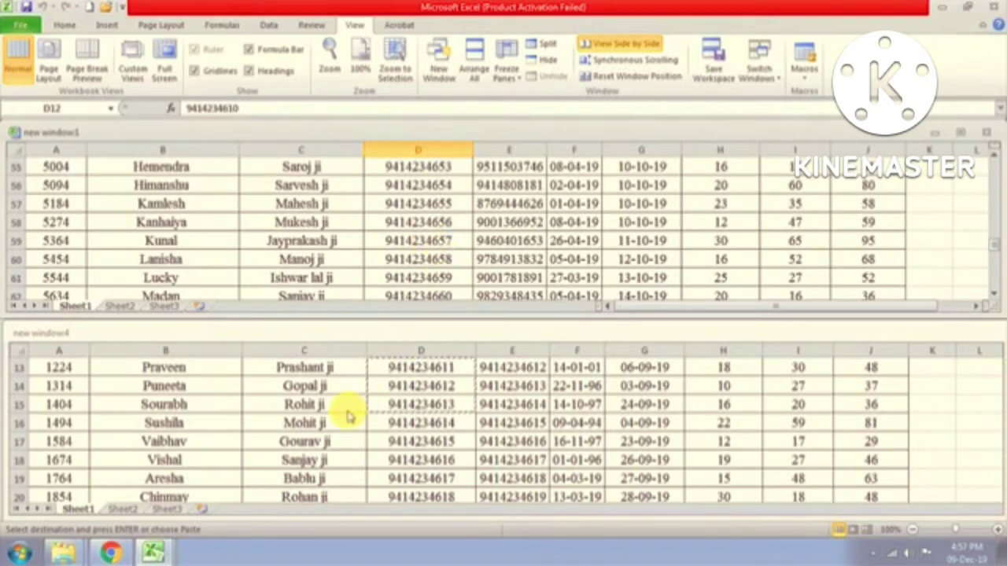
left_click(348, 417)
scroll(347, 412, "down", 4)
scroll(346, 413, "down", 16)
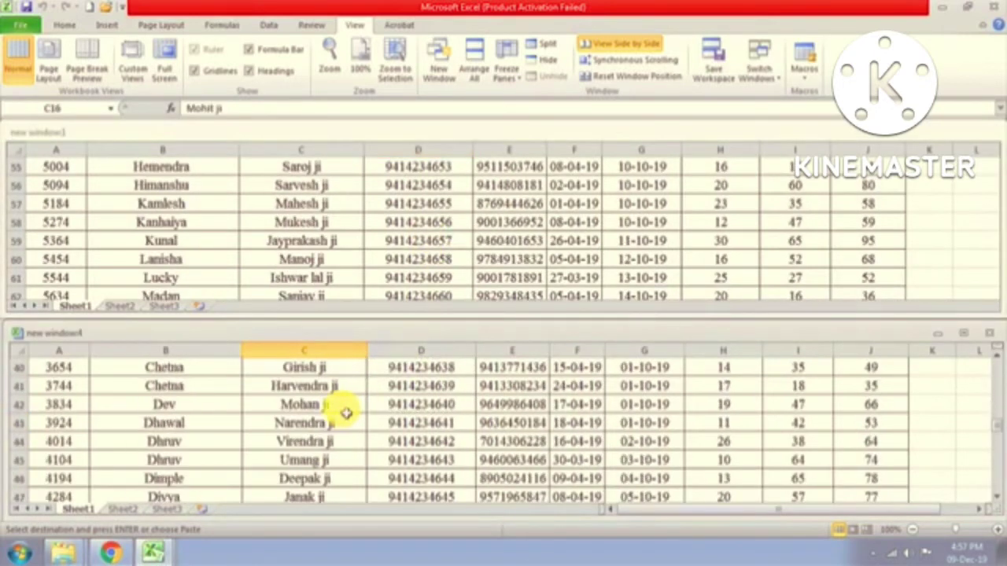
scroll(346, 413, "down", 4)
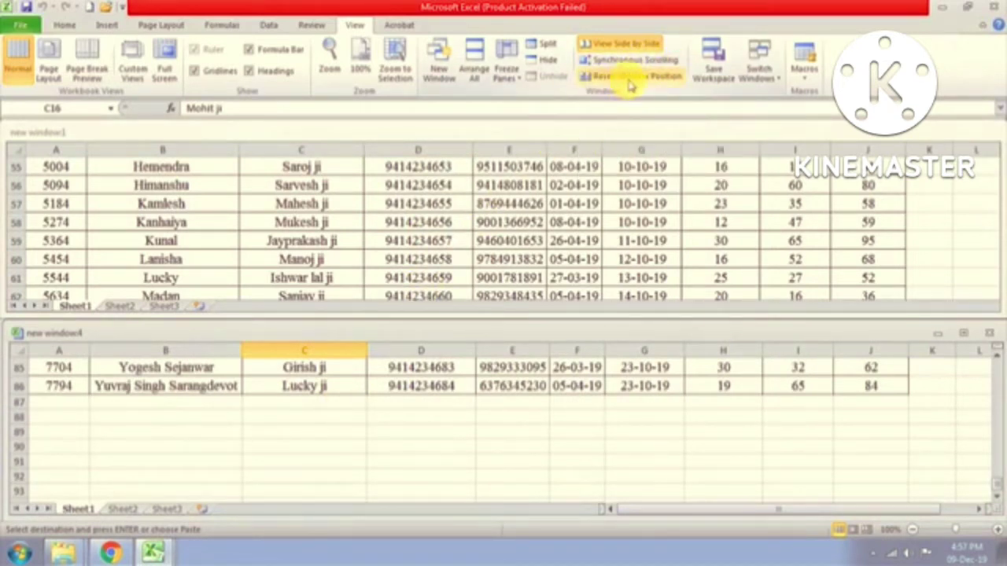
Step: Reset Window Position so both stacked windows line up evenly
left_click(630, 79)
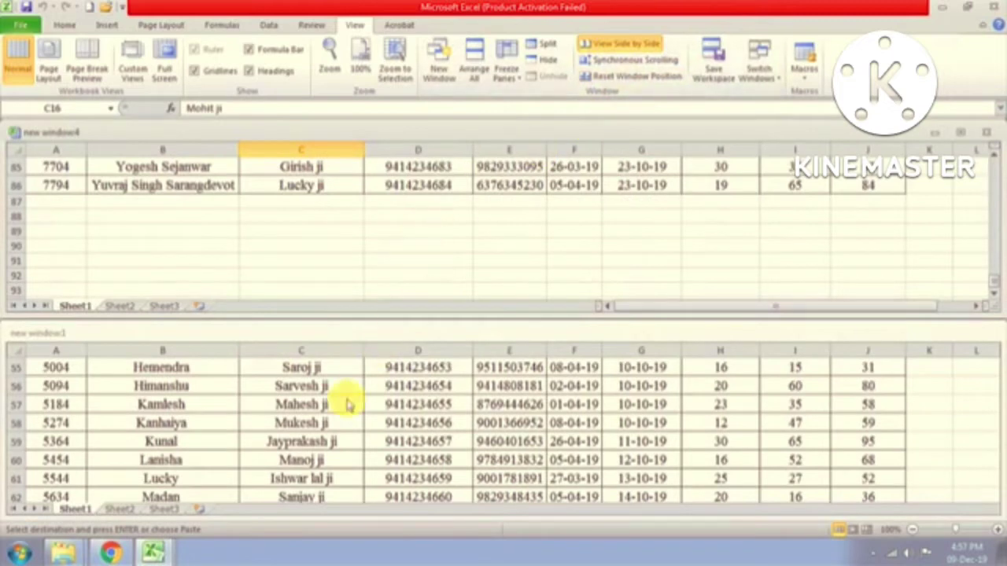
scroll(337, 413, "up", 4)
scroll(337, 413, "up", 4)
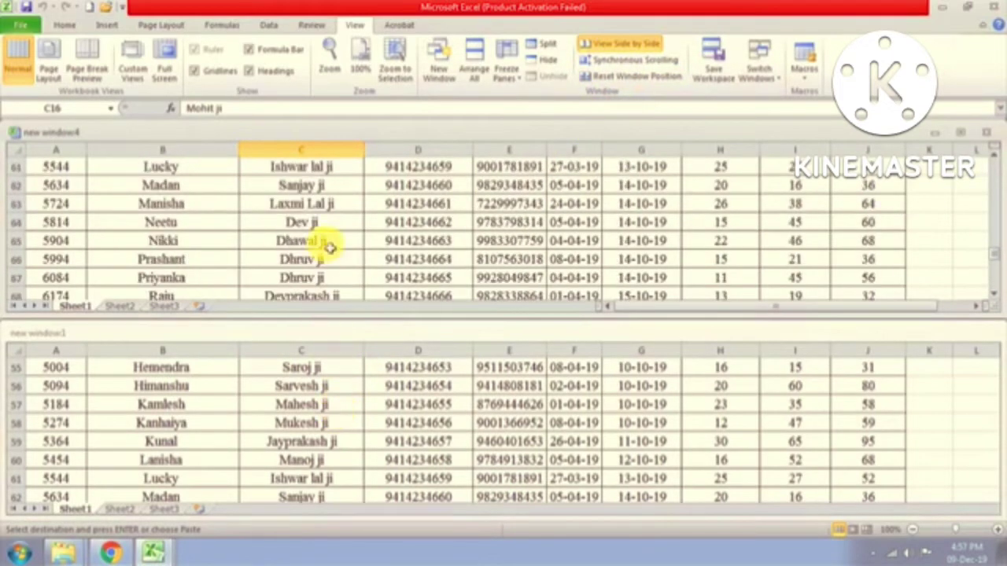
scroll(326, 247, "down", 3)
scroll(315, 248, "up", 5)
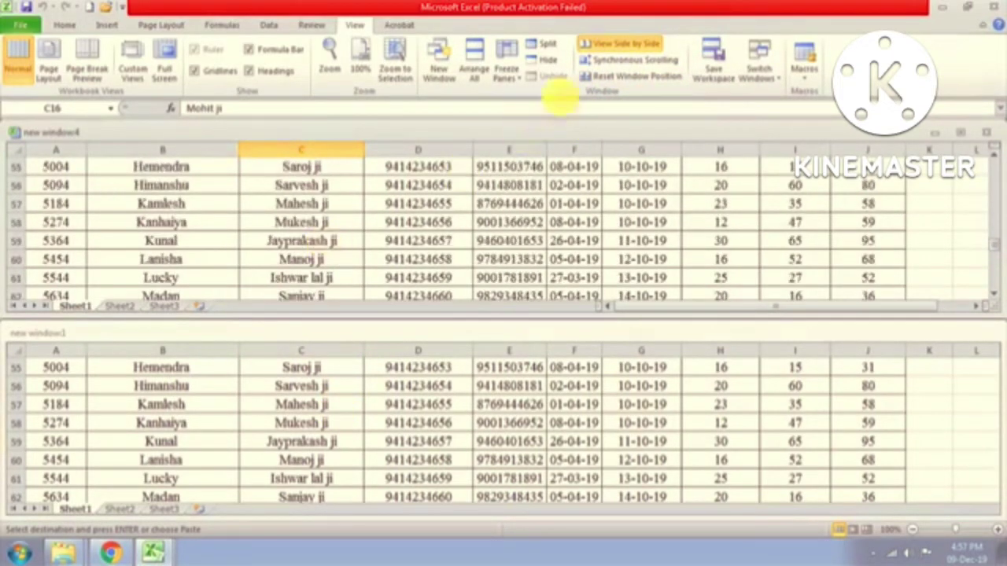
Step: Toggle Synchronous Scrolling on, off and back on, scrolling to test each state
left_click(622, 59)
scroll(310, 227, "down", 5)
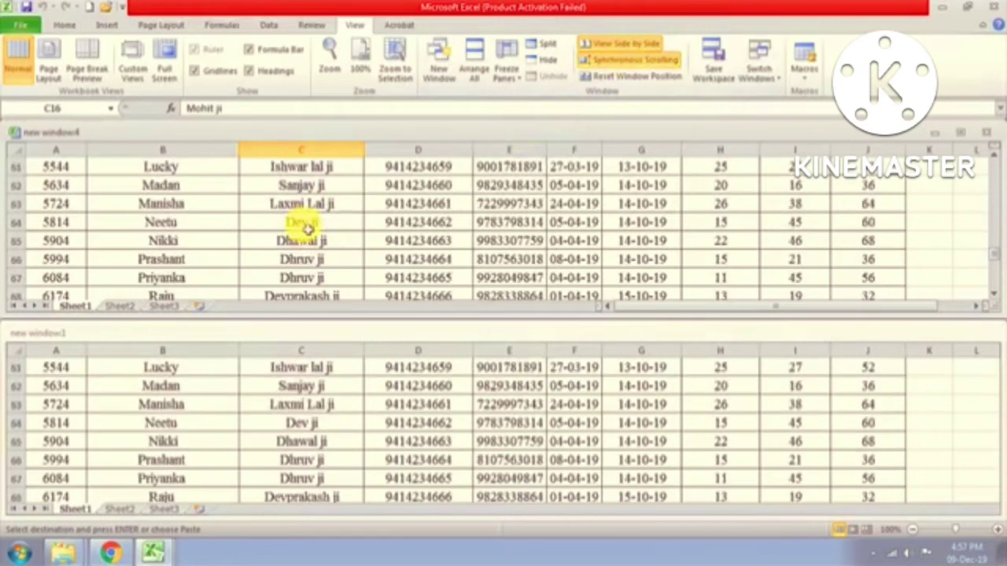
scroll(307, 226, "up", 4)
left_click(630, 59)
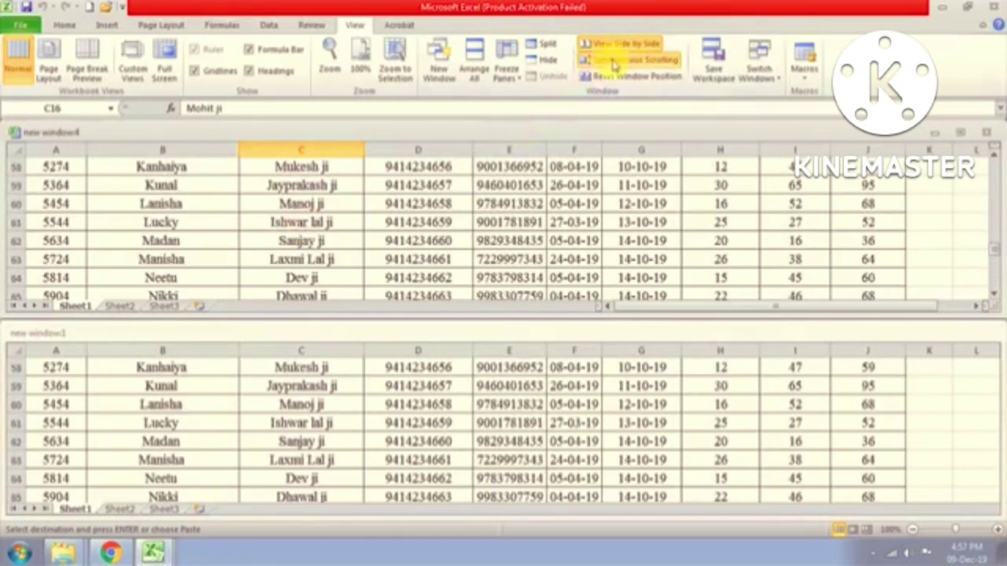
scroll(297, 242, "down", 2)
scroll(297, 242, "down", 8)
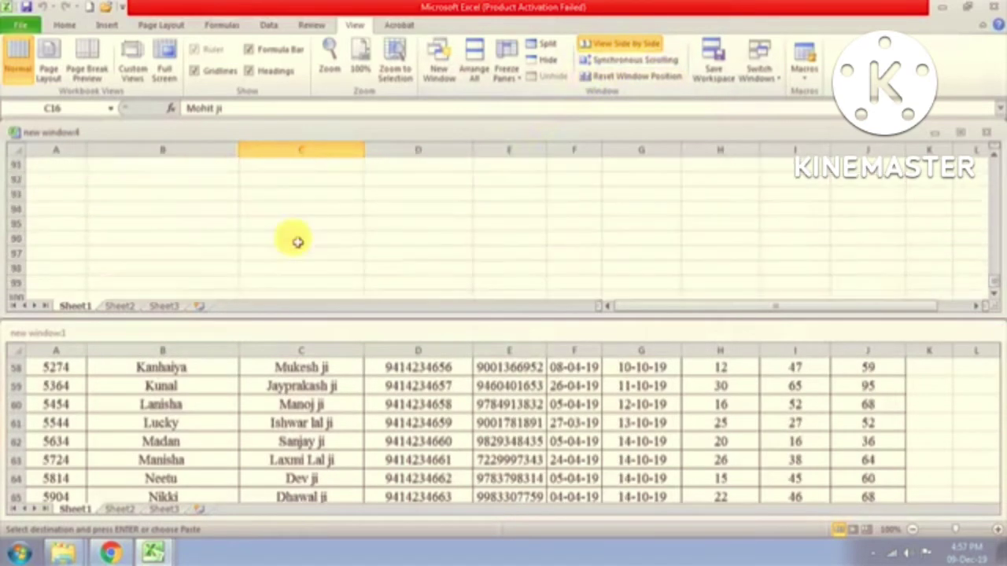
scroll(297, 241, "up", 4)
scroll(297, 241, "up", 6)
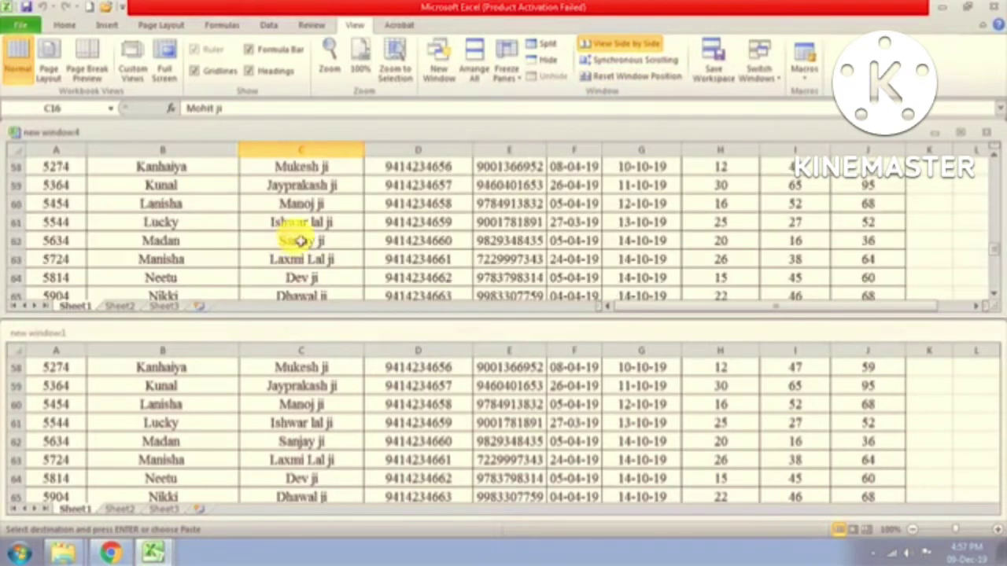
left_click(647, 68)
scroll(376, 240, "down", 7)
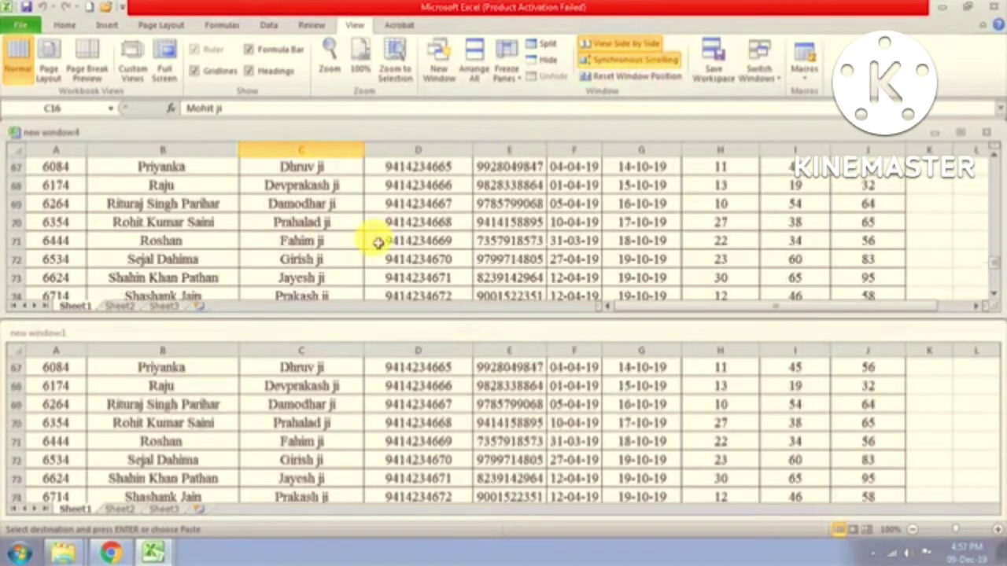
scroll(377, 243, "up", 3)
Step: Scroll to the top of the student marks table in the sort and filter workbook
scroll(378, 242, "up", 11)
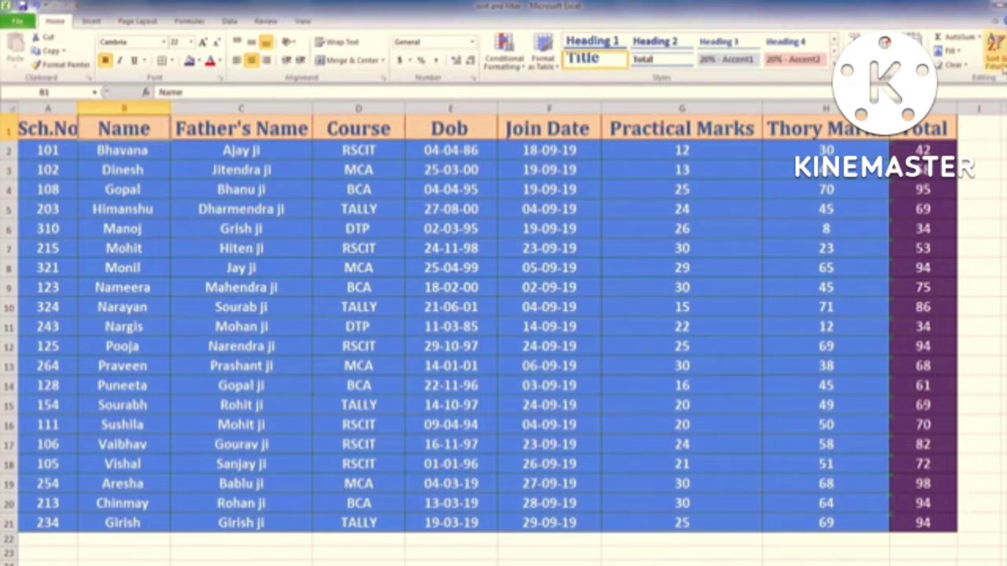
Step: Apply Sort A to Z on the Name column of the student table
left_click(995, 51)
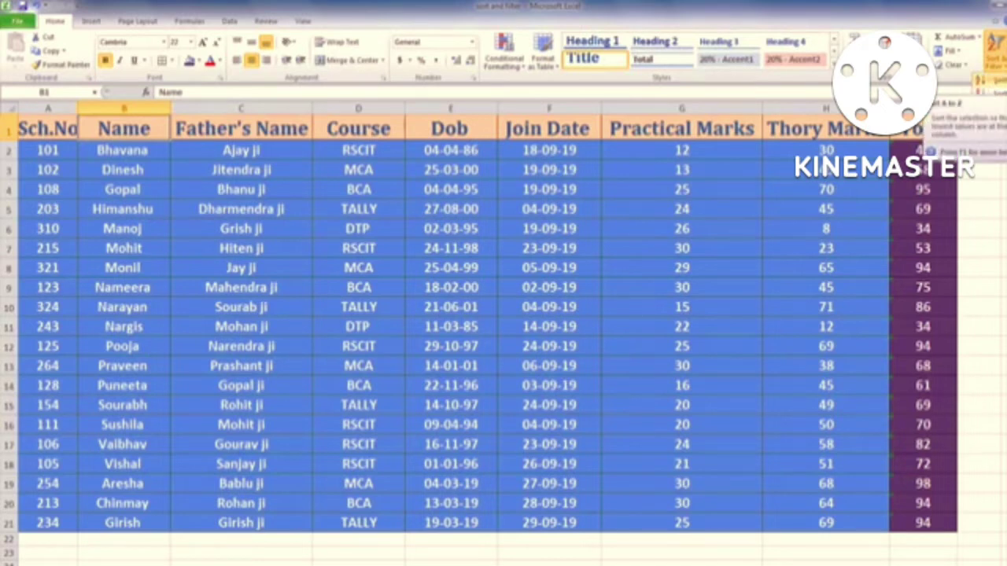
left_click(993, 80)
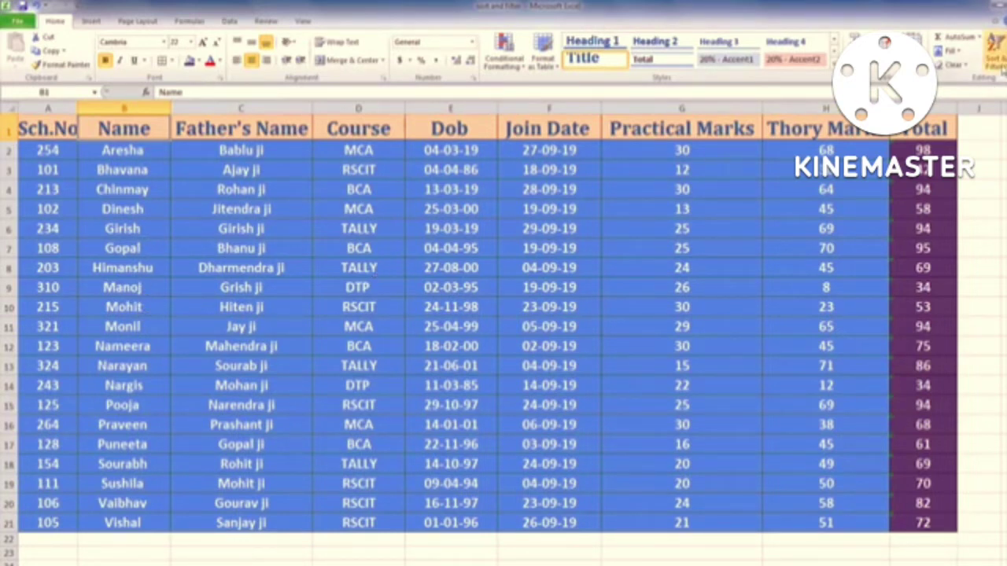
left_click(996, 55)
Step: Sort Name Z to A, then sort by Sch.No ascending (101 to 324)
left_click(987, 101)
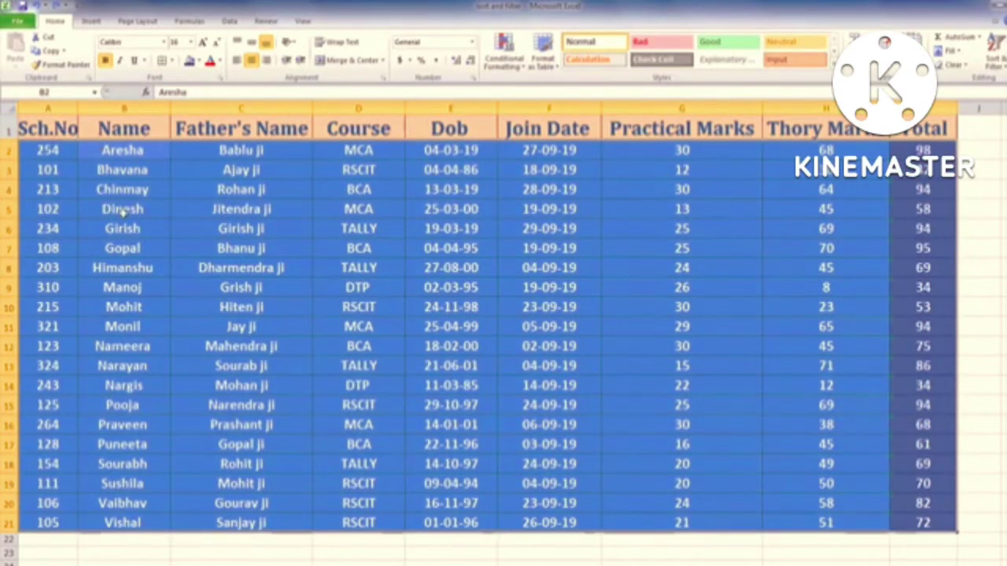
left_click(124, 231)
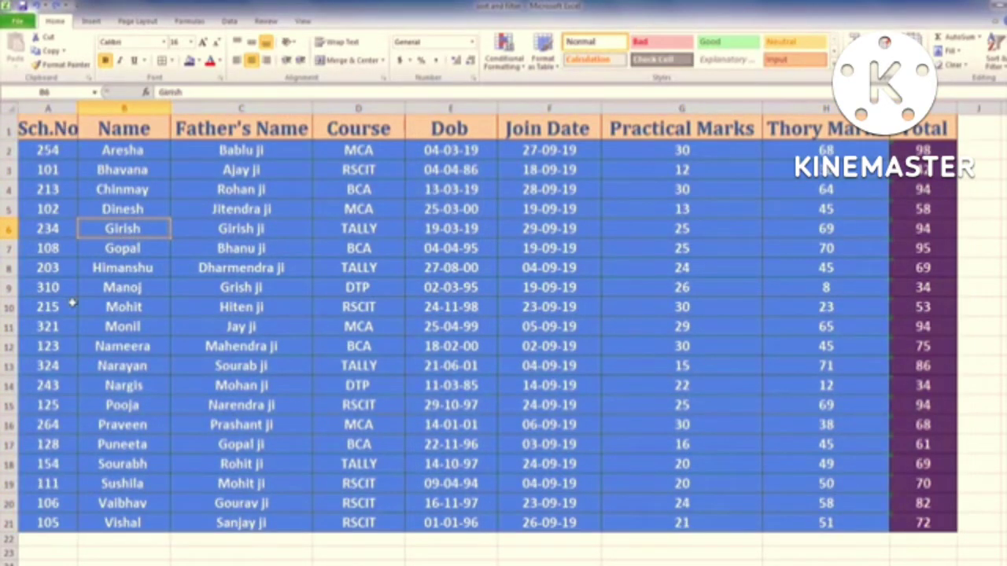
left_click(45, 134)
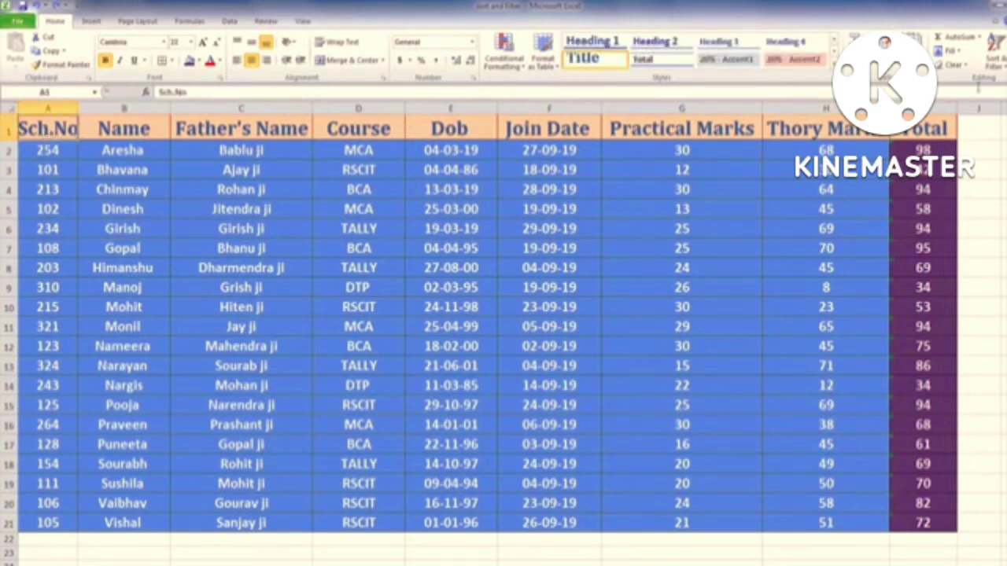
left_click(996, 57)
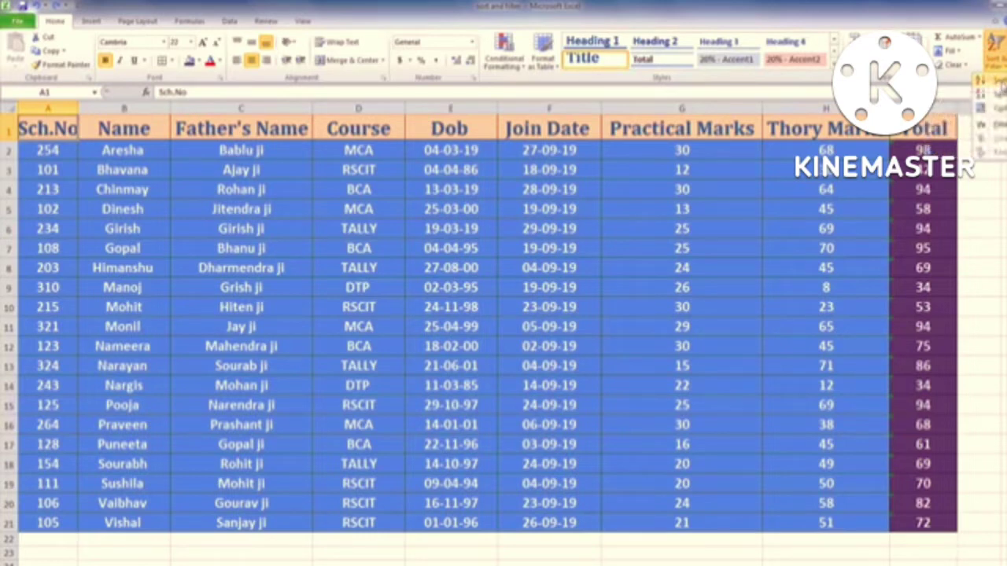
left_click(997, 82)
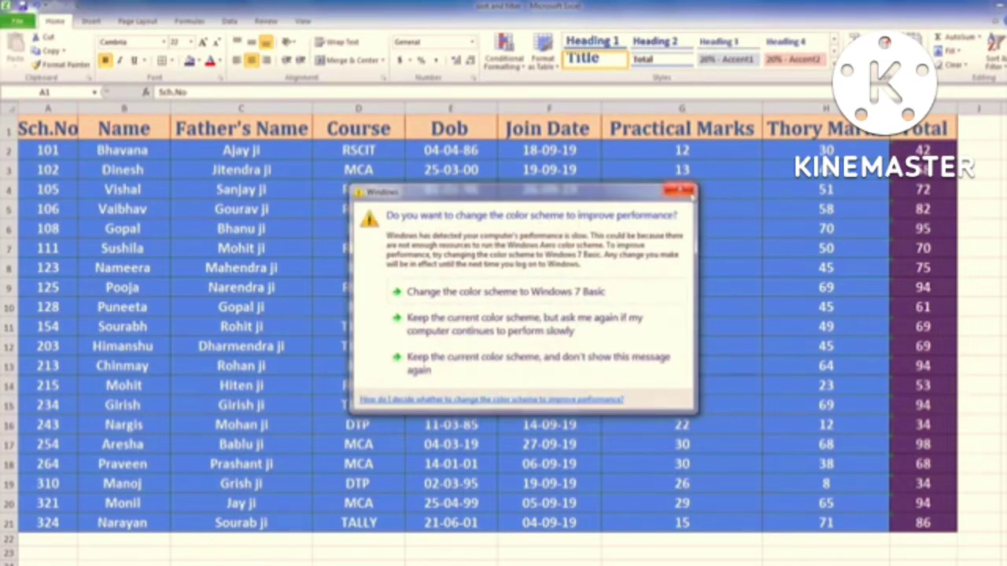
left_click(682, 190)
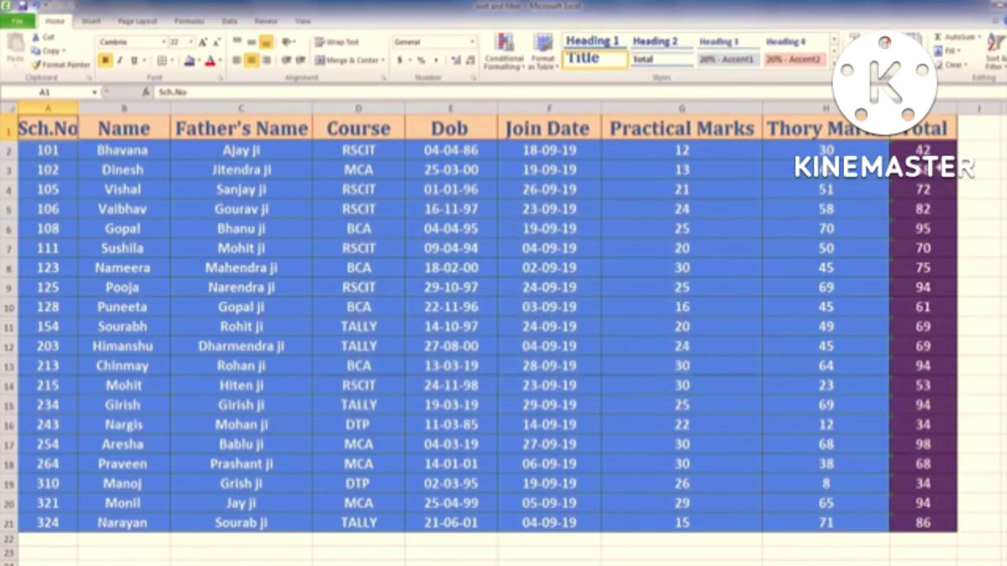
Step: From cell I2, sort the rows by Total smallest to largest, 34 to 98
left_click(927, 133)
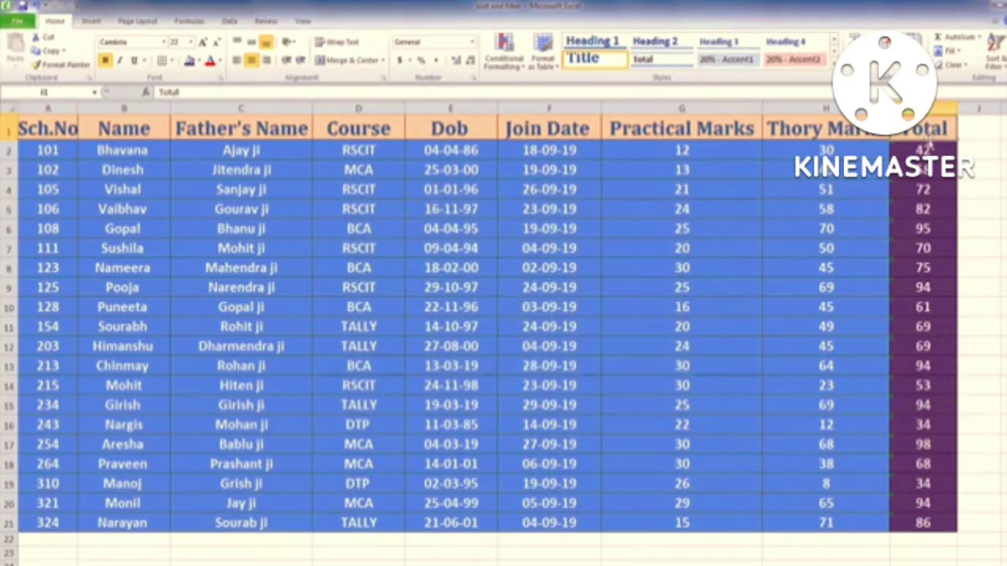
left_click(941, 149)
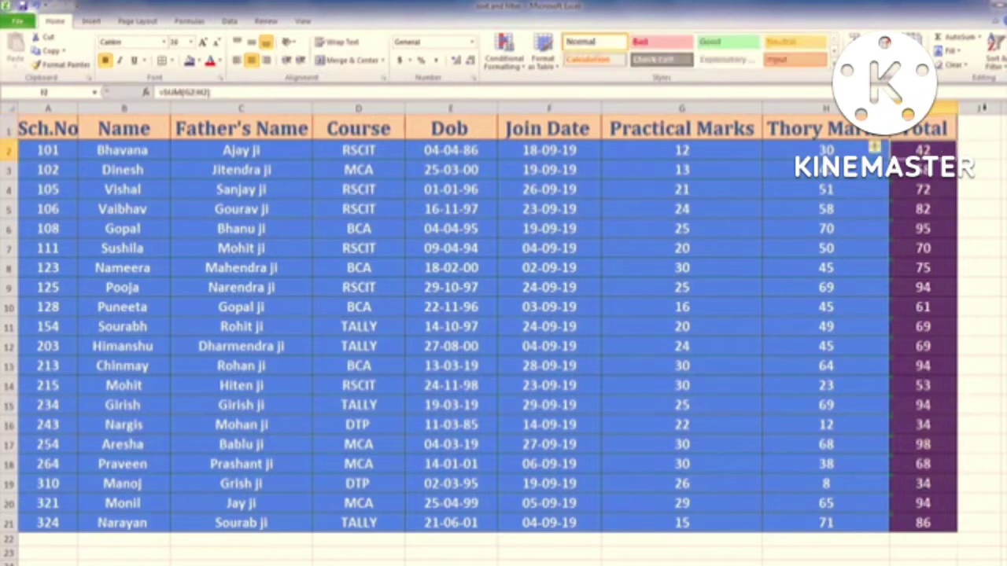
left_click(995, 51)
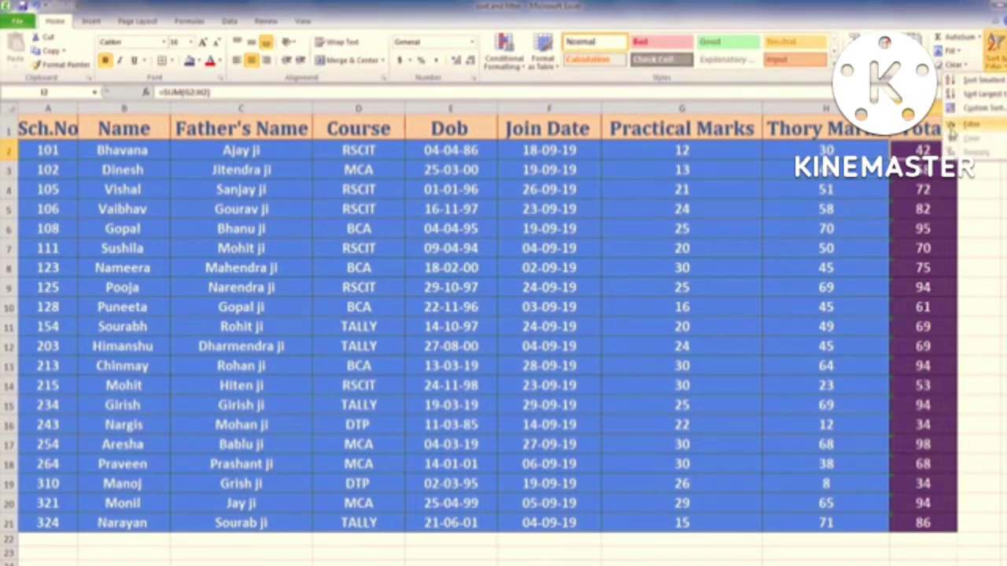
left_click(922, 132)
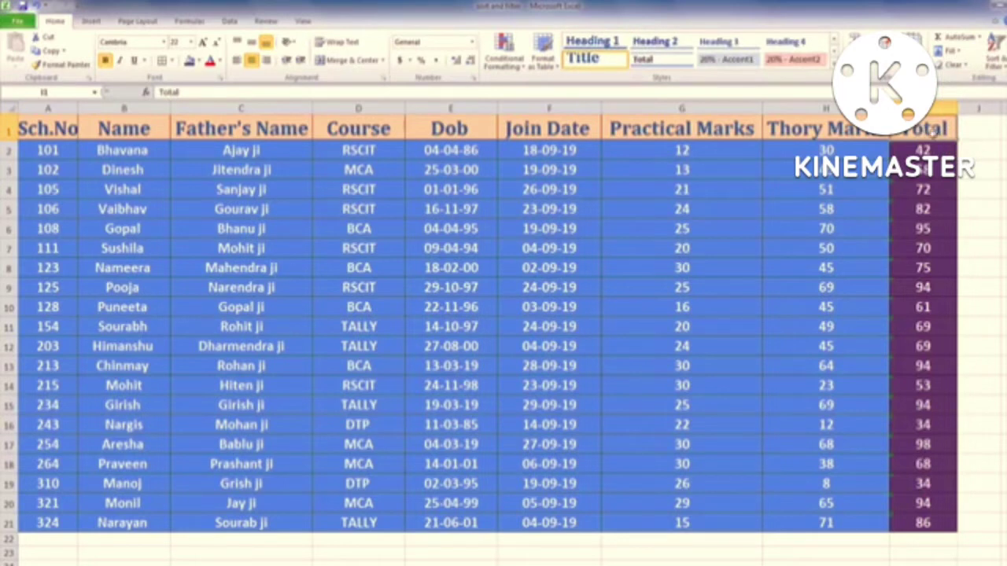
left_click(995, 48)
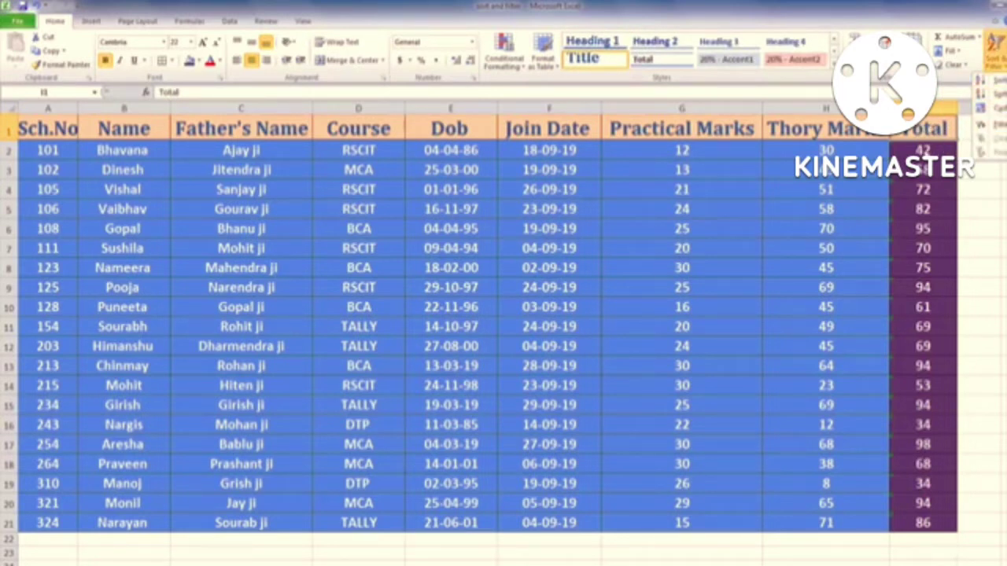
left_click(936, 130)
left_click(925, 150)
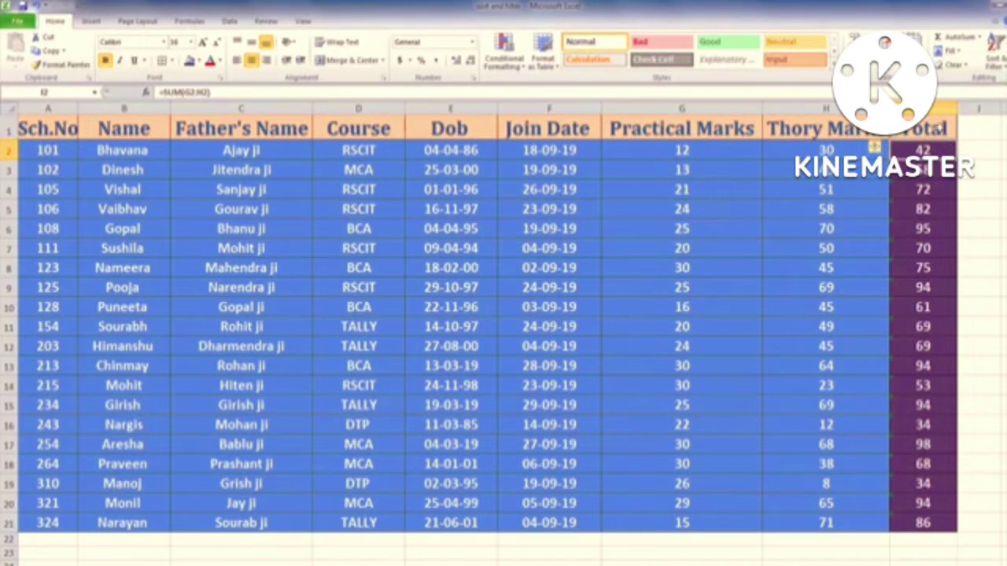
left_click(1001, 63)
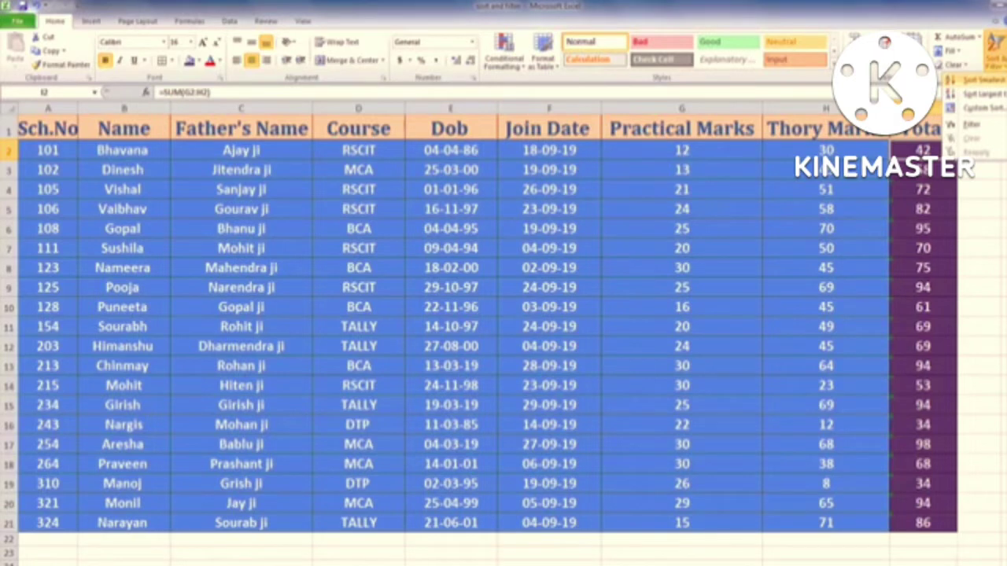
left_click(984, 80)
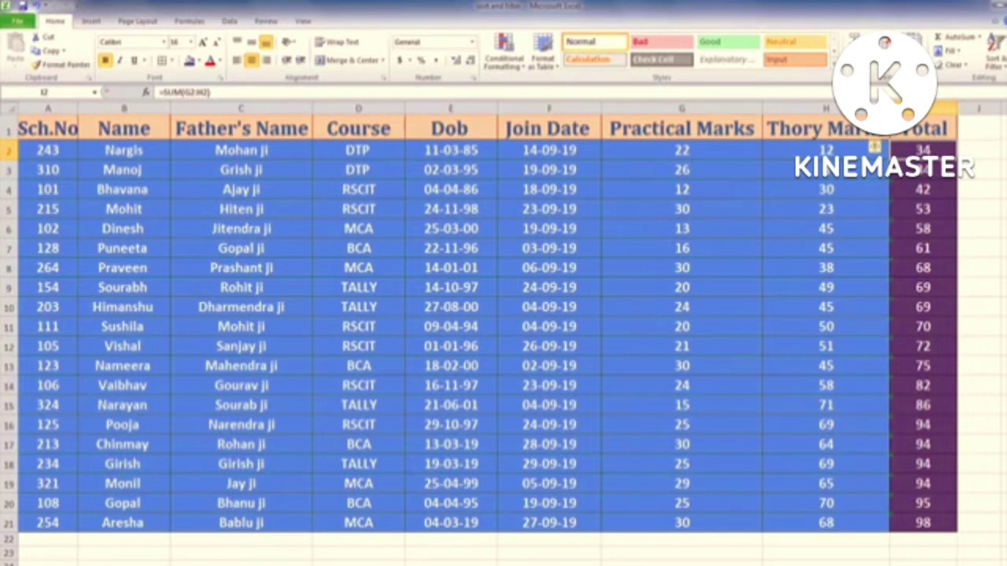
left_click(995, 51)
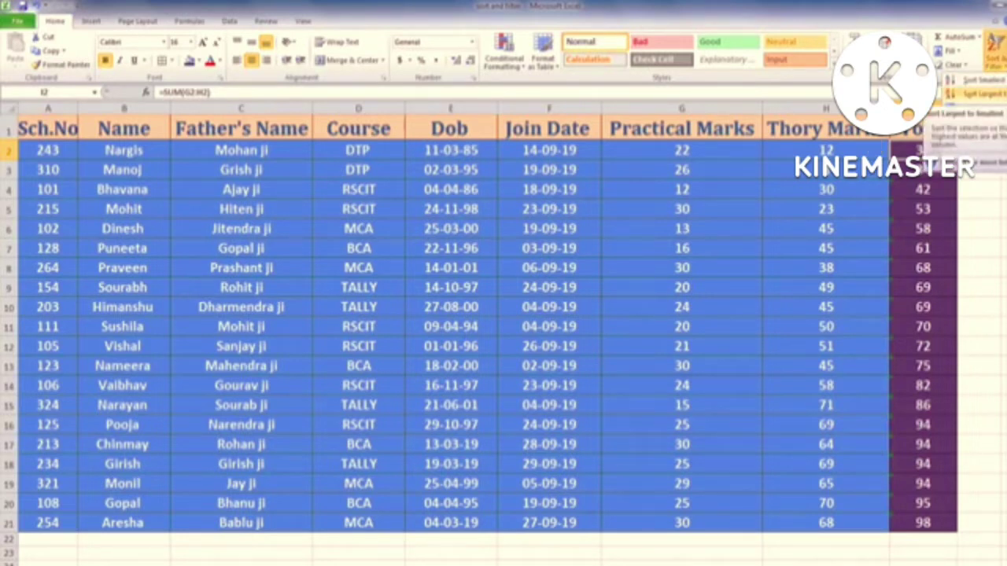
left_click(979, 93)
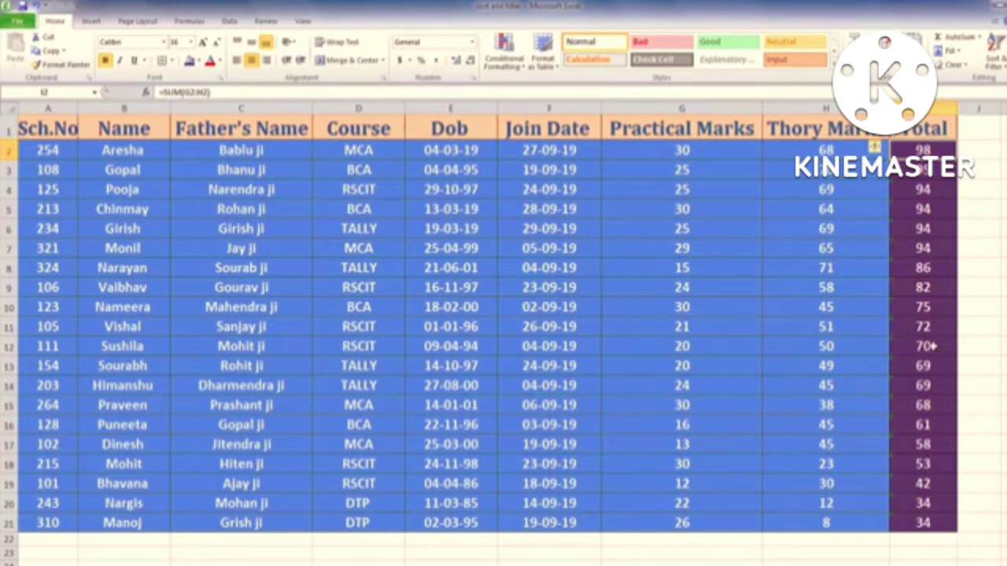
key("alt+h")
key("s")
key("s")
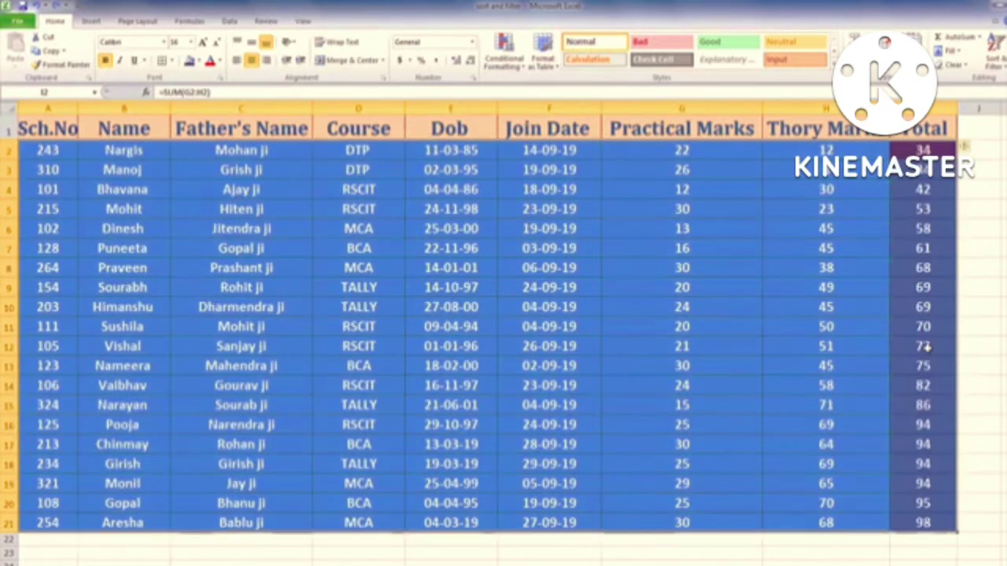
Step: Check the Total-ascending order without re-sorting, ending on the Name header B1
left_click(760, 268)
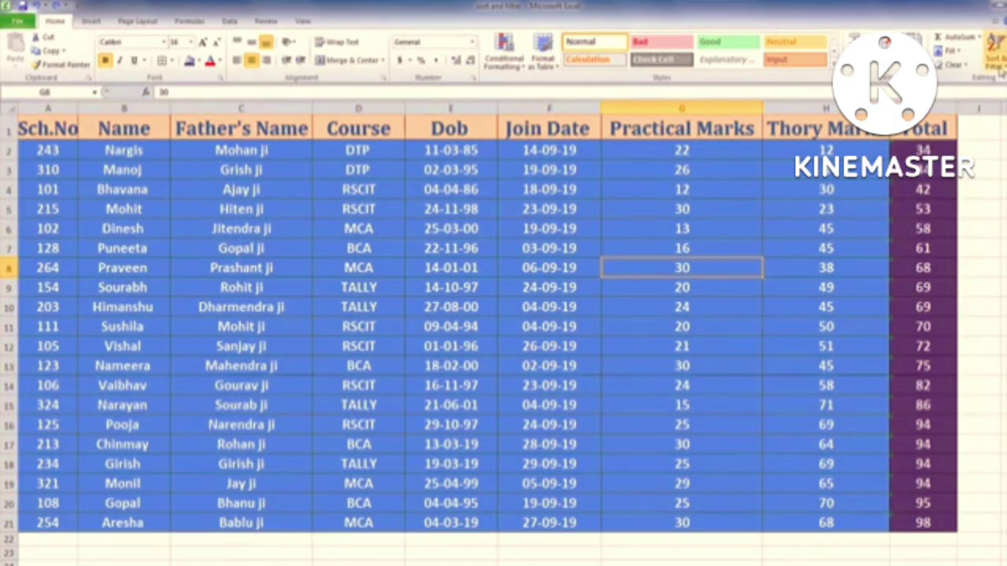
left_click(1000, 70)
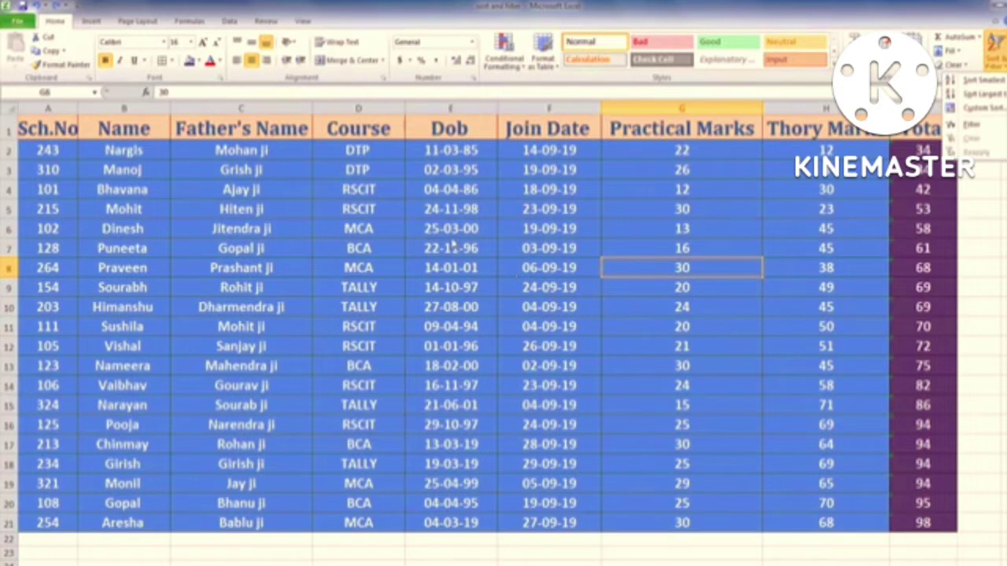
left_click(454, 238)
left_click(457, 228)
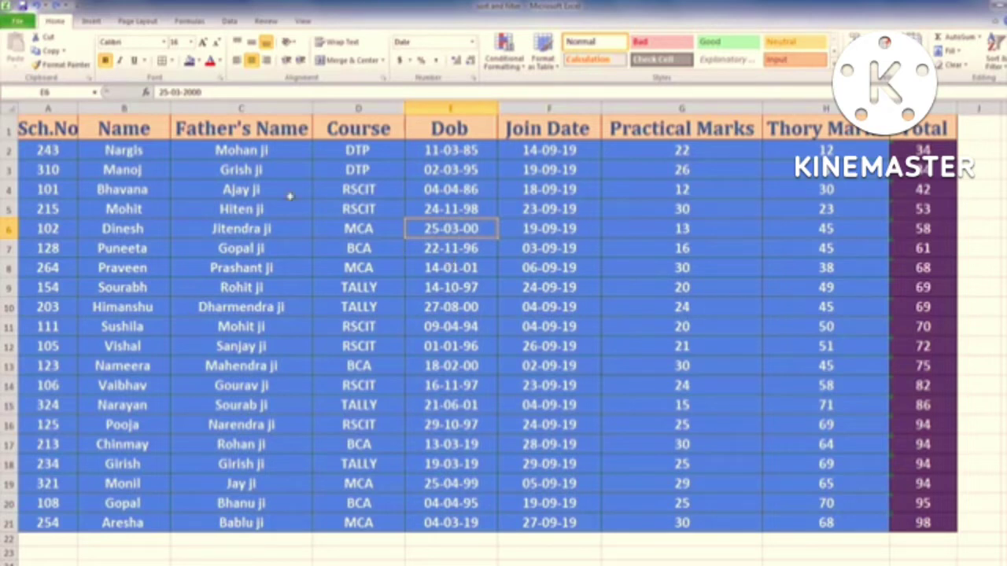
left_click(152, 132)
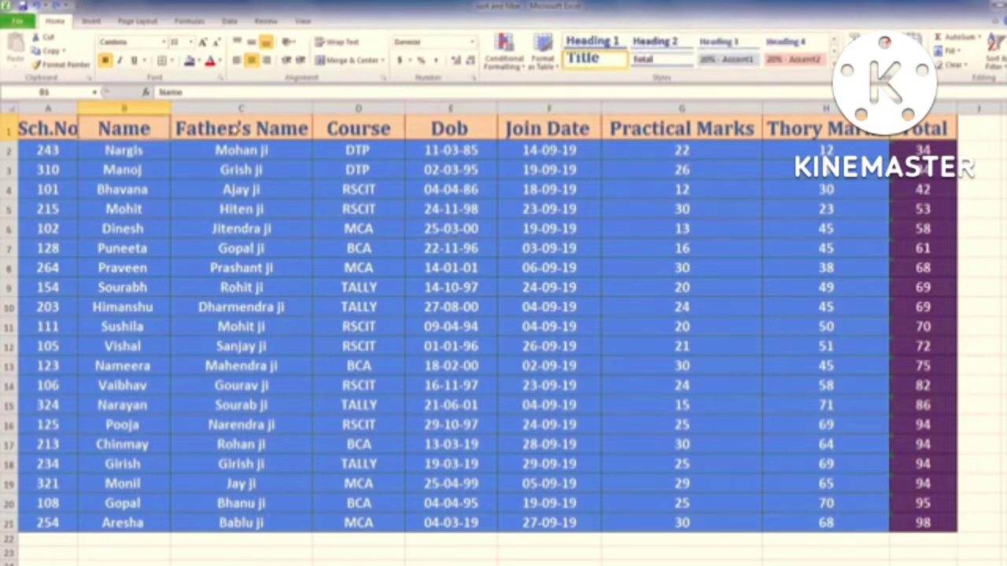
left_click(238, 131)
left_click(161, 128)
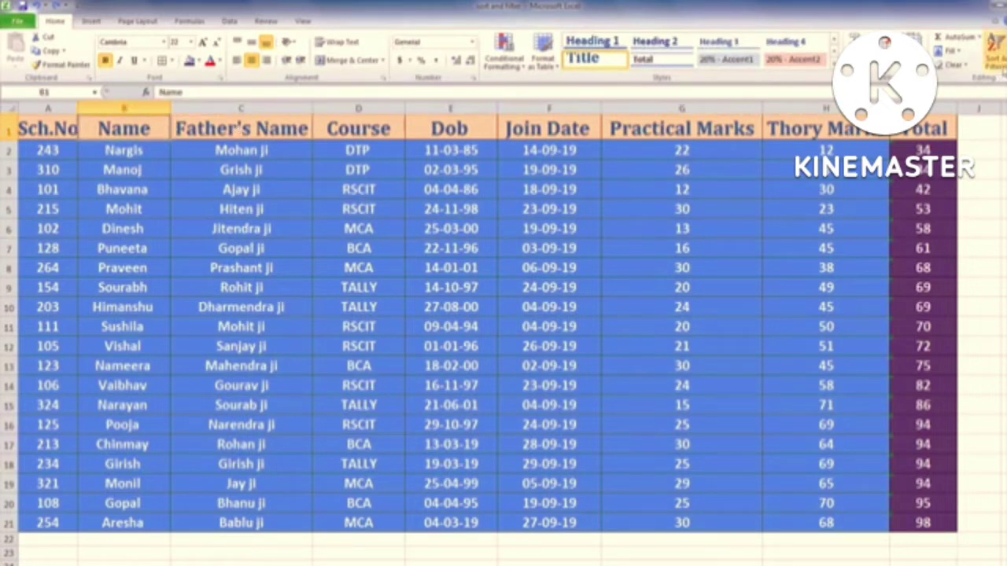
Step: Turn on table filtering and filter Course to show only the six RSCIT students
left_click(995, 51)
left_click(999, 124)
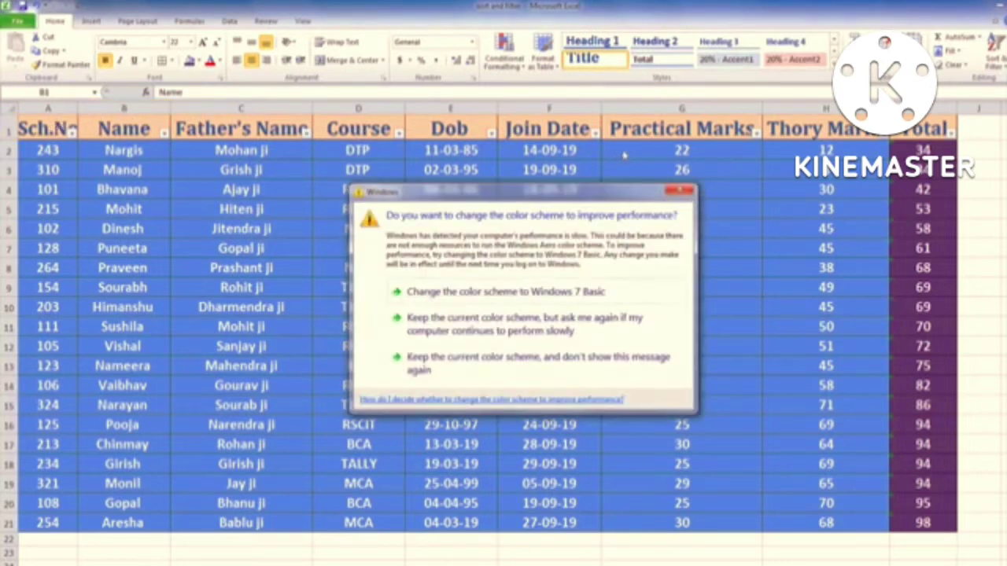
left_click(678, 186)
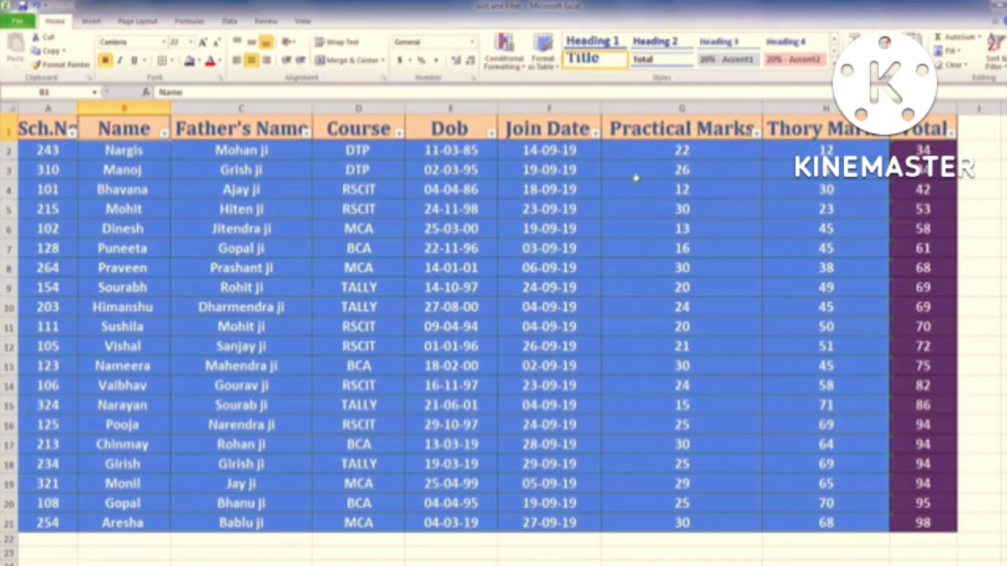
left_click(399, 133)
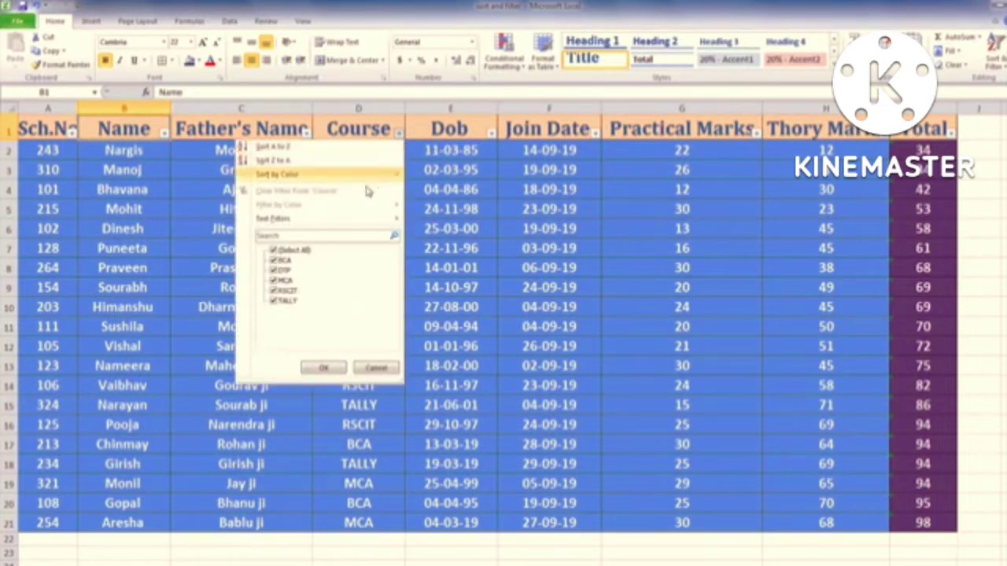
left_click(275, 252)
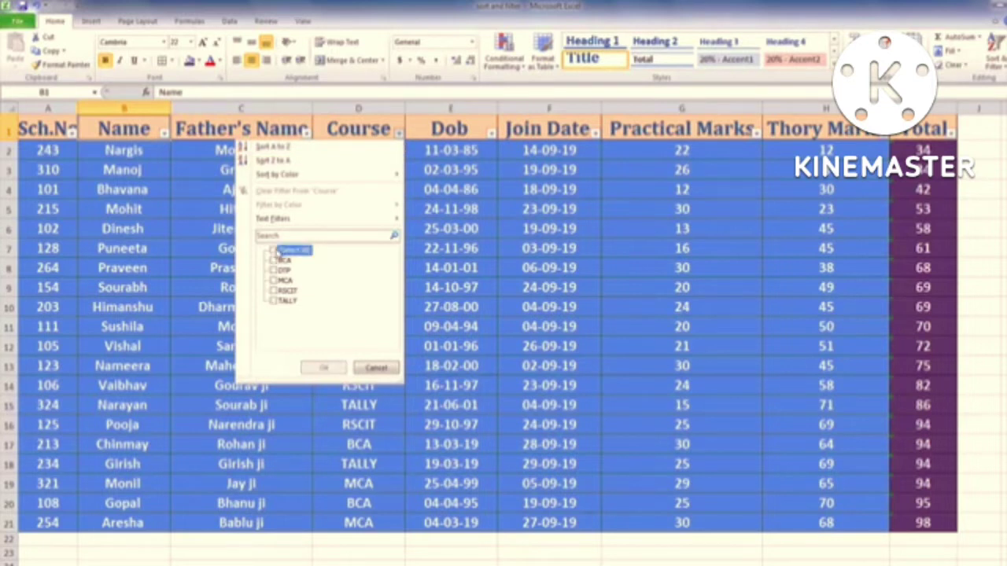
left_click(275, 292)
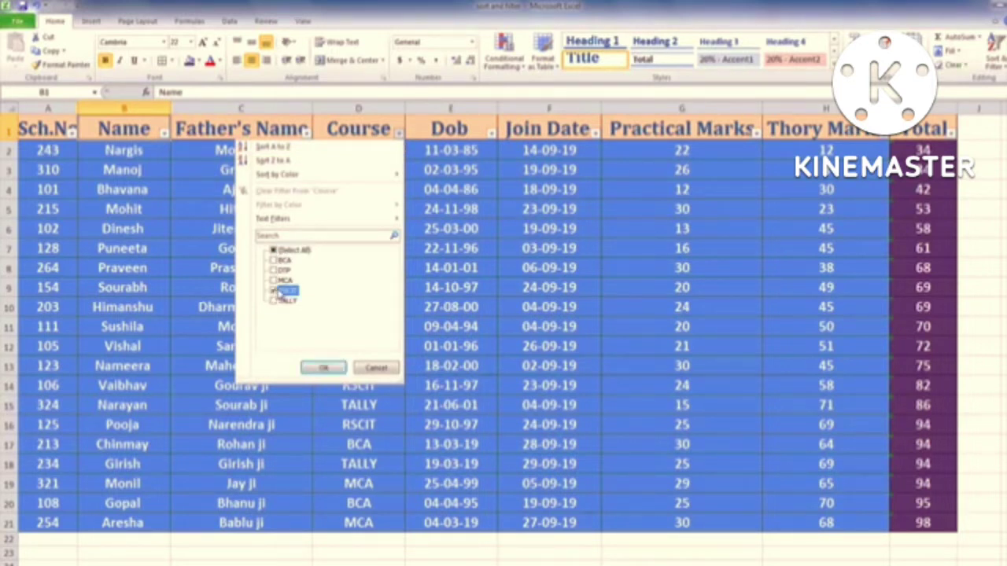
left_click(324, 367)
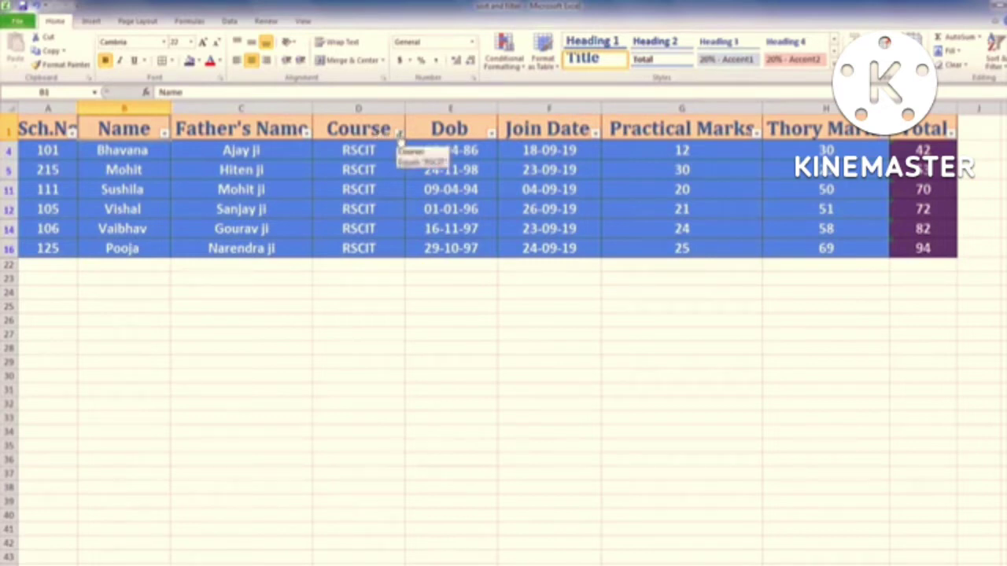
Step: Reselect all courses so every student shows again
left_click(399, 135)
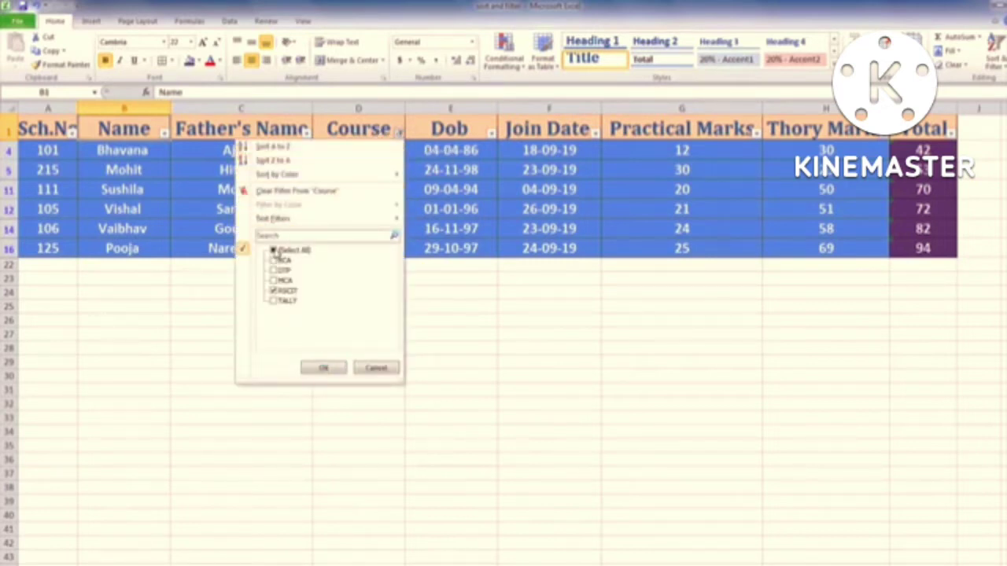
left_click(274, 251)
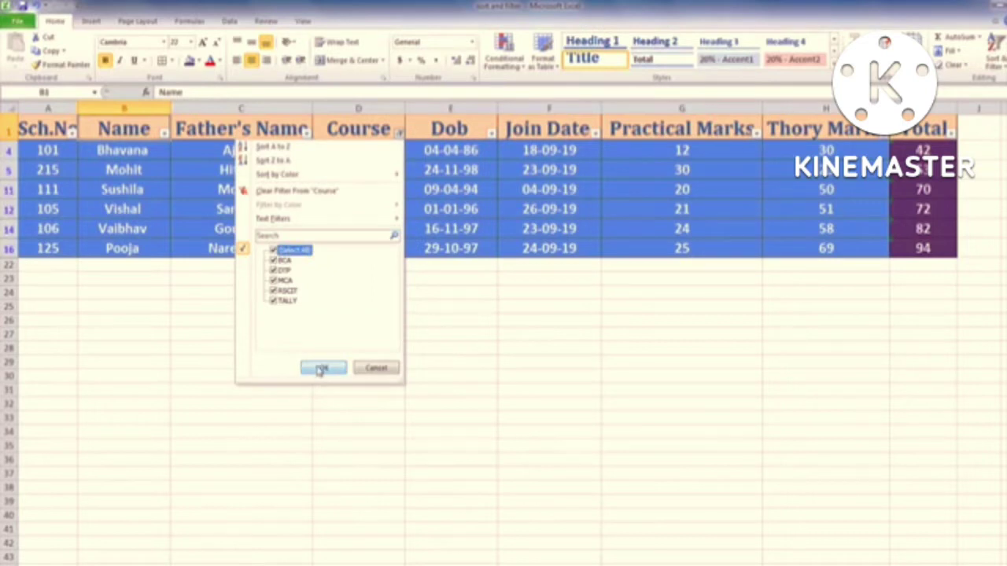
left_click(320, 368)
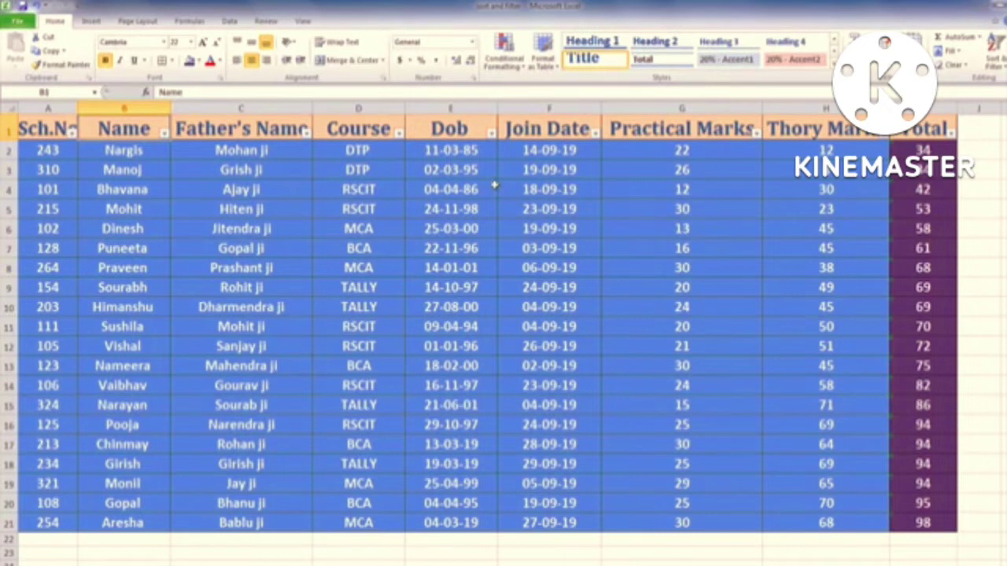
Step: Filter the Dob column to show only students born in 2000
left_click(490, 135)
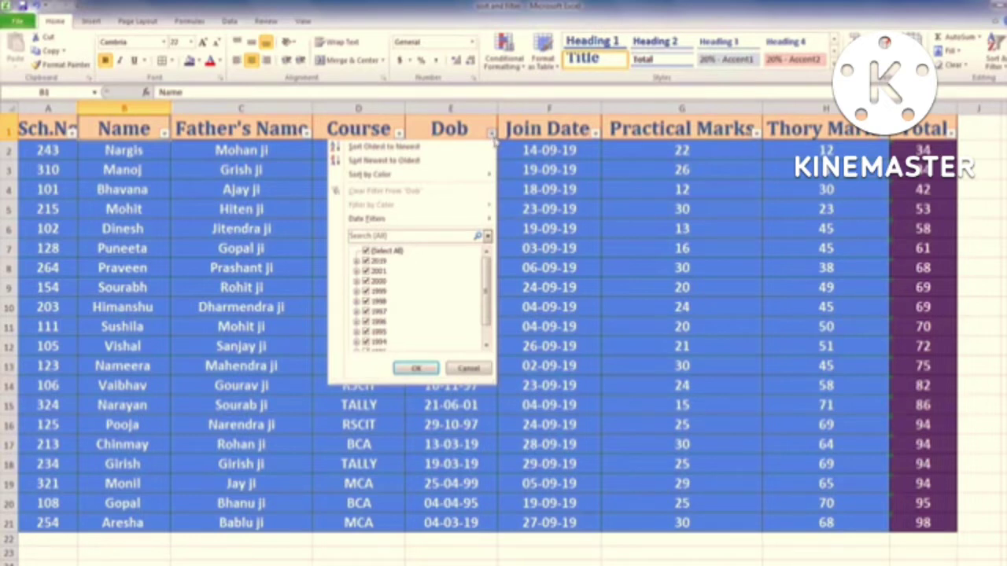
left_click(366, 252)
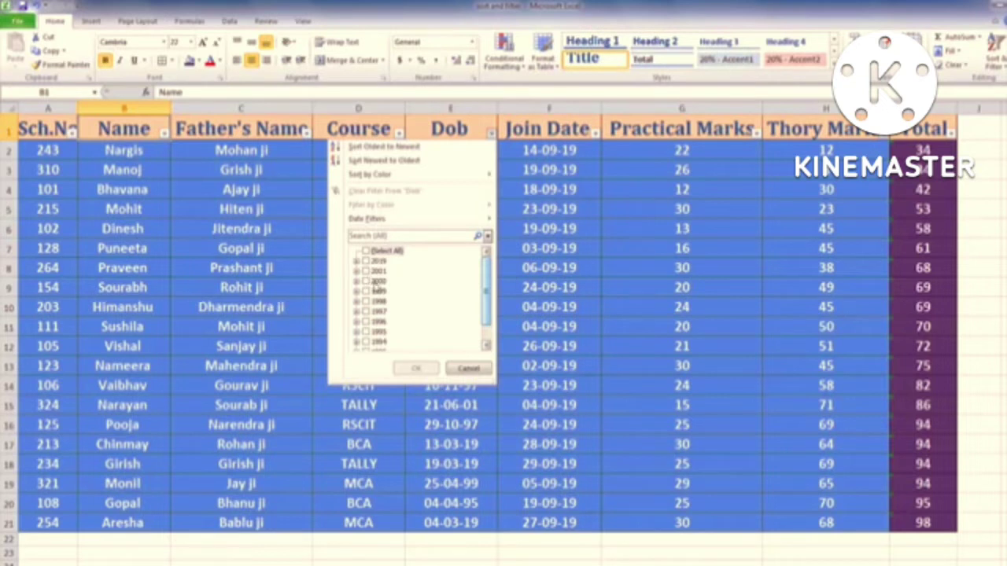
left_click(374, 281)
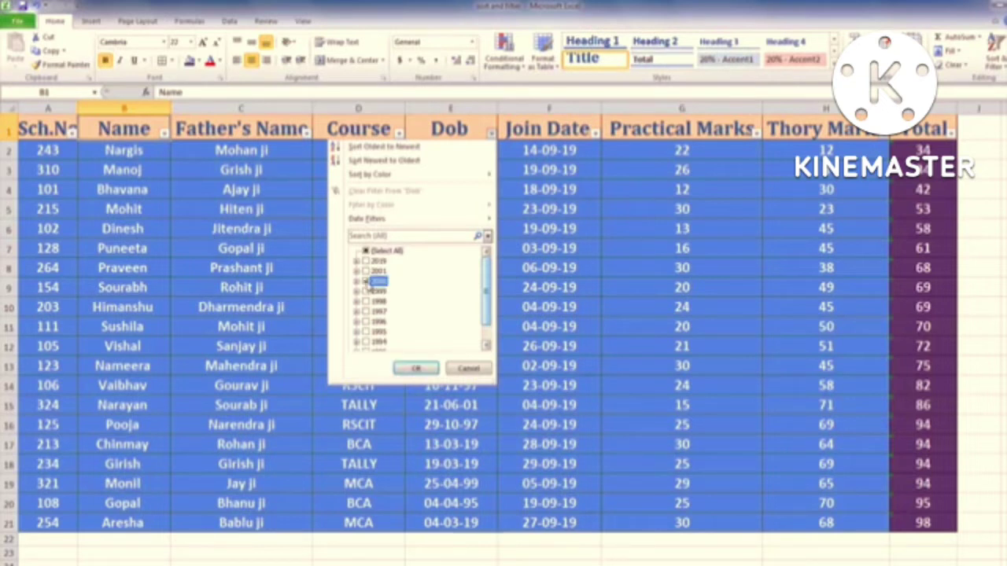
left_click(417, 369)
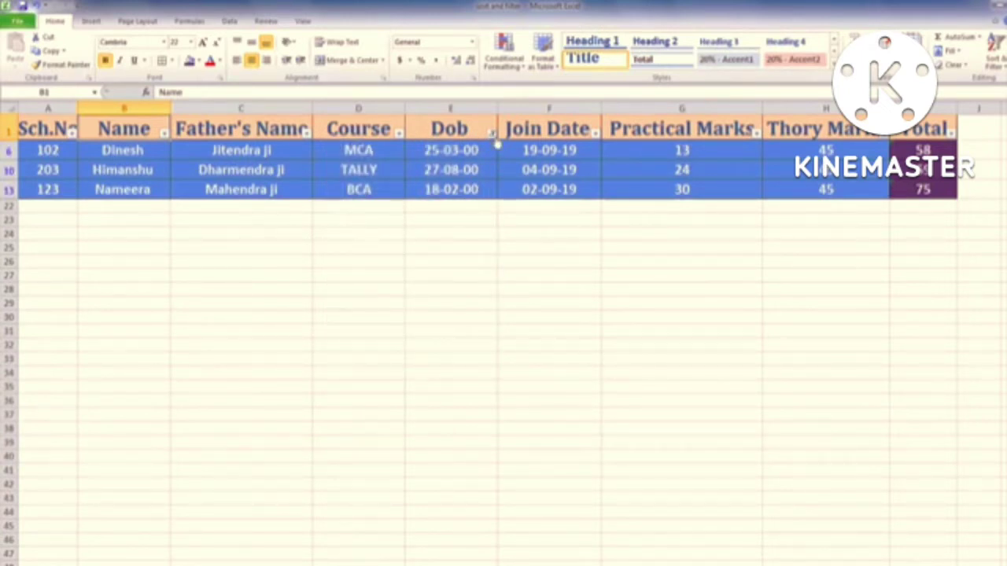
Step: Narrow the Dob filter to 27 August 2000, then clear it to show everyone
mouse_move(495, 146)
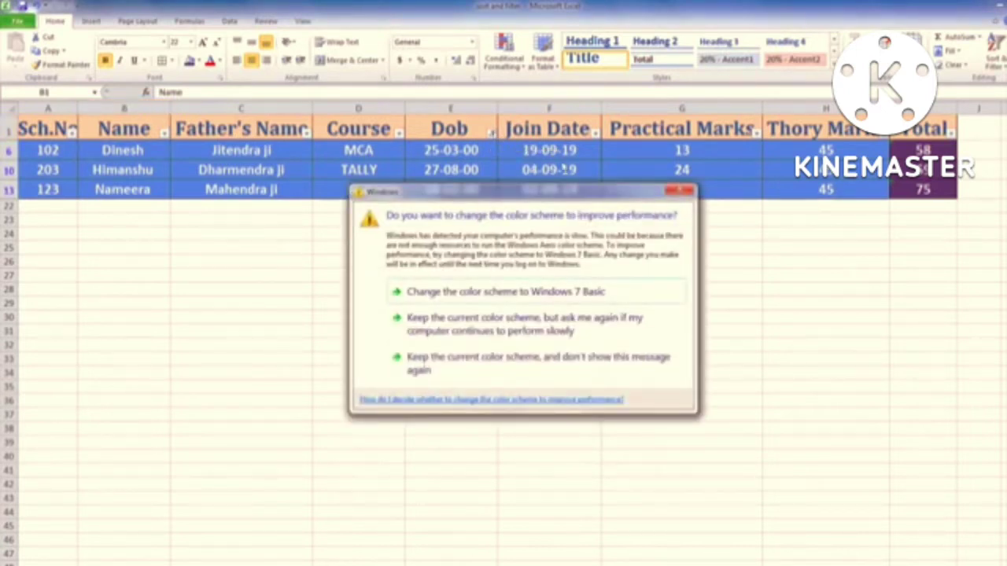
left_click(494, 132)
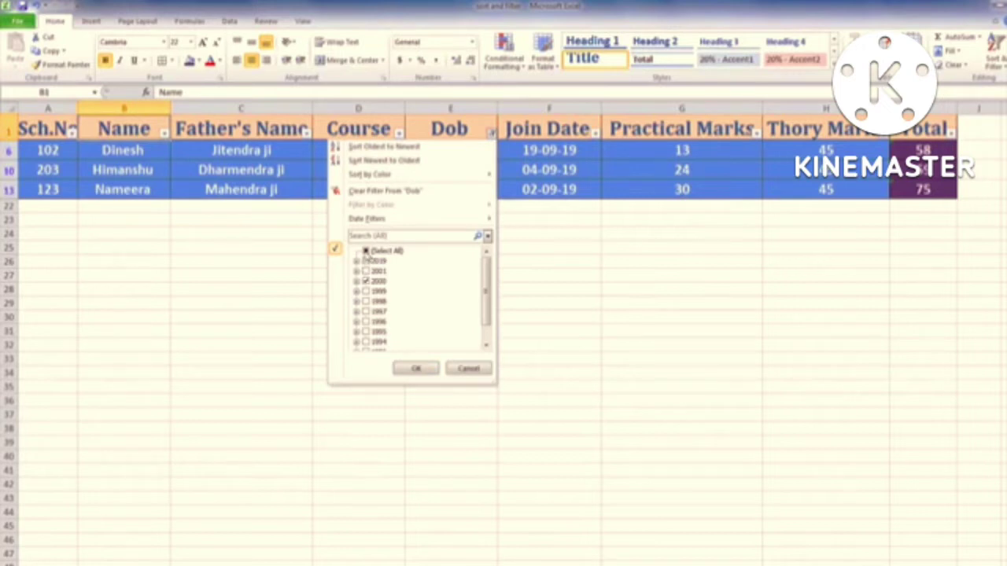
left_click(366, 251)
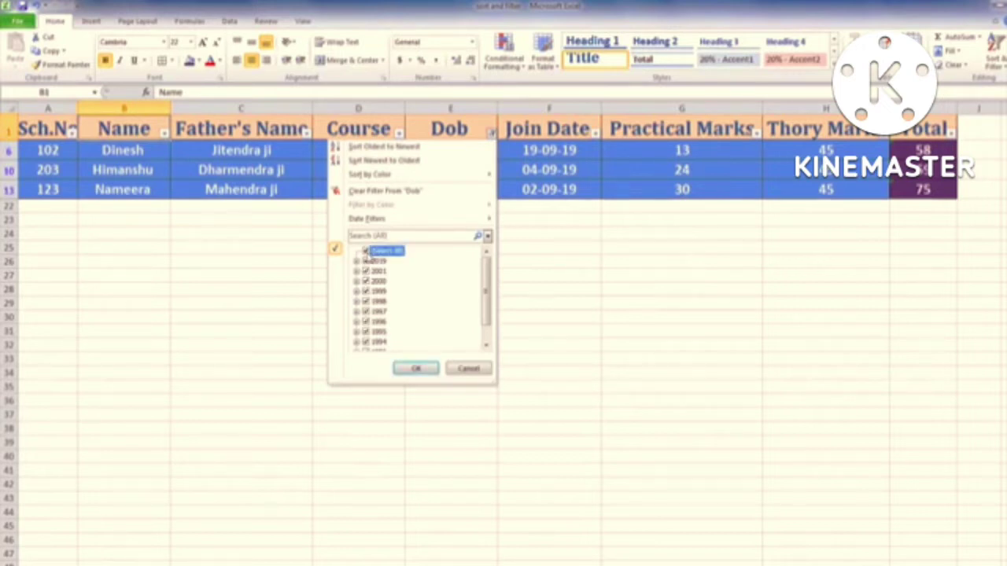
left_click(365, 252)
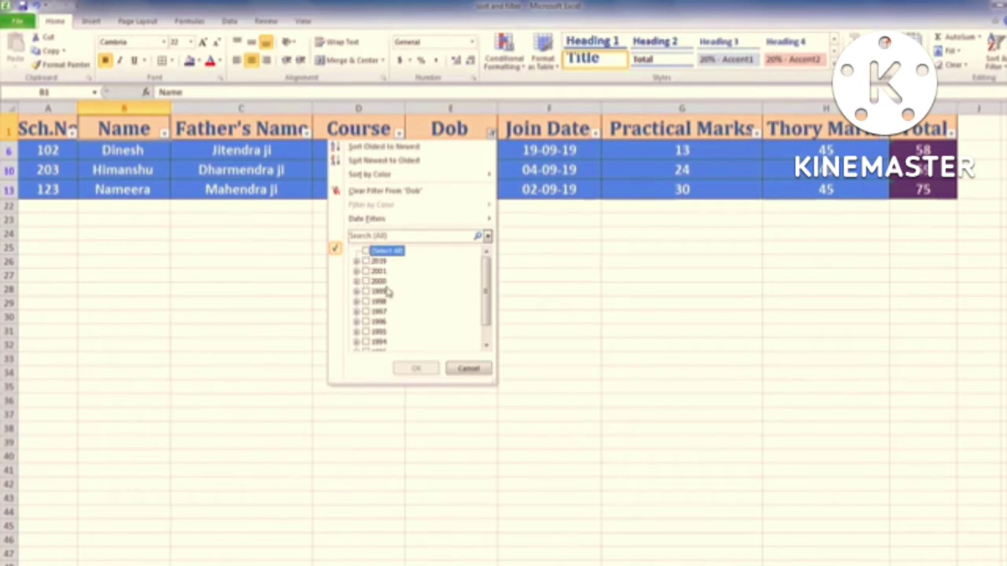
left_click(357, 282)
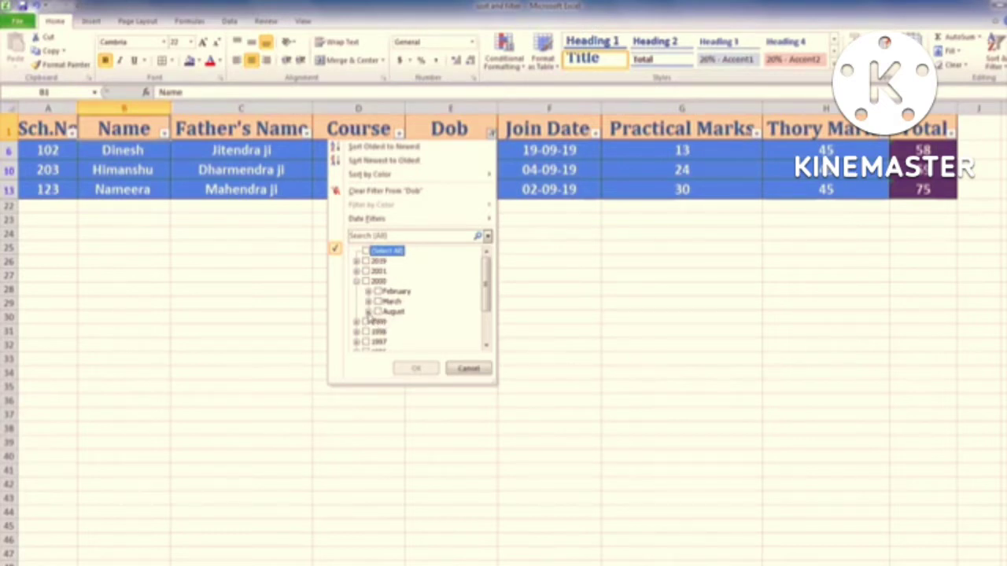
left_click(368, 313)
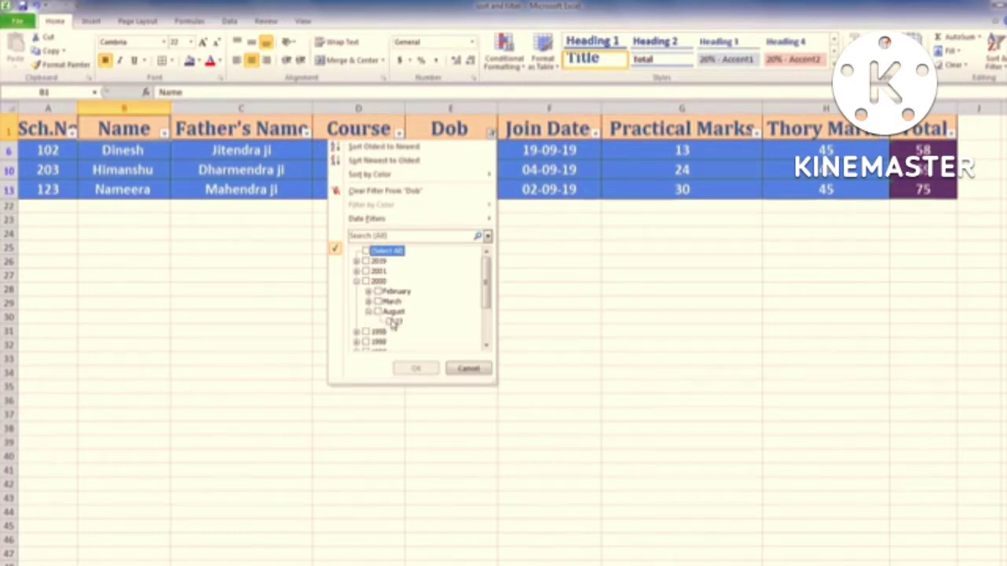
left_click(369, 302)
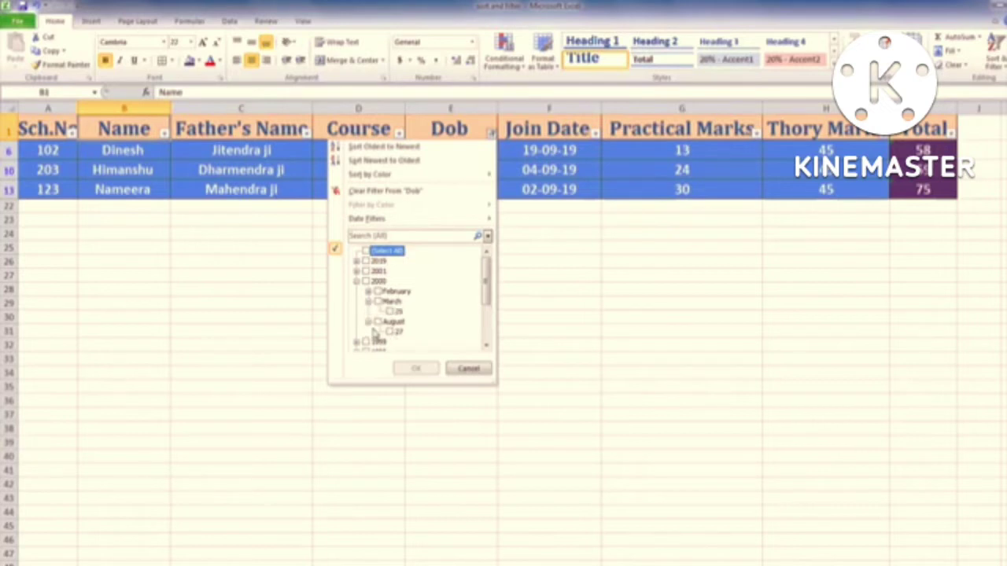
left_click(393, 333)
left_click(394, 332)
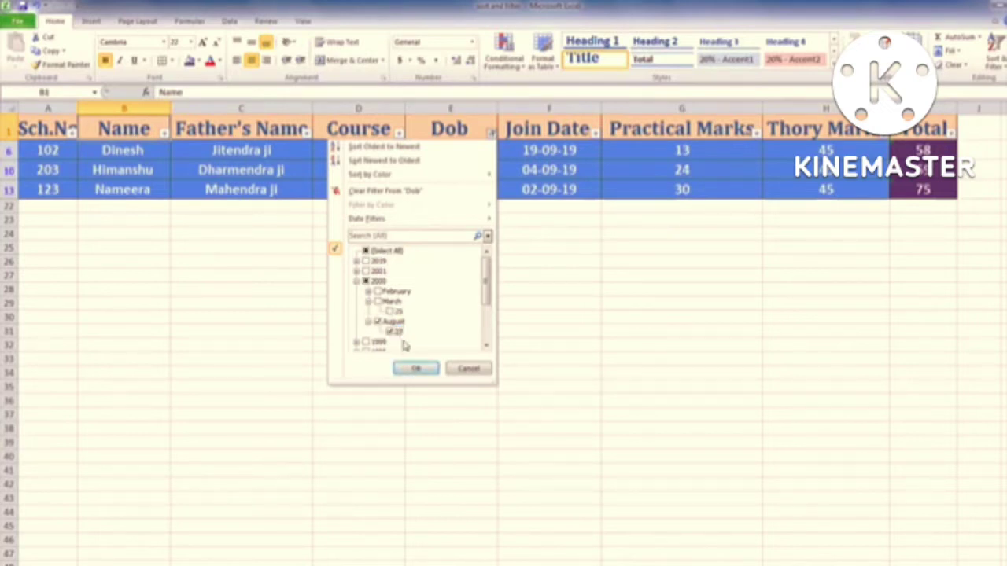
left_click(416, 368)
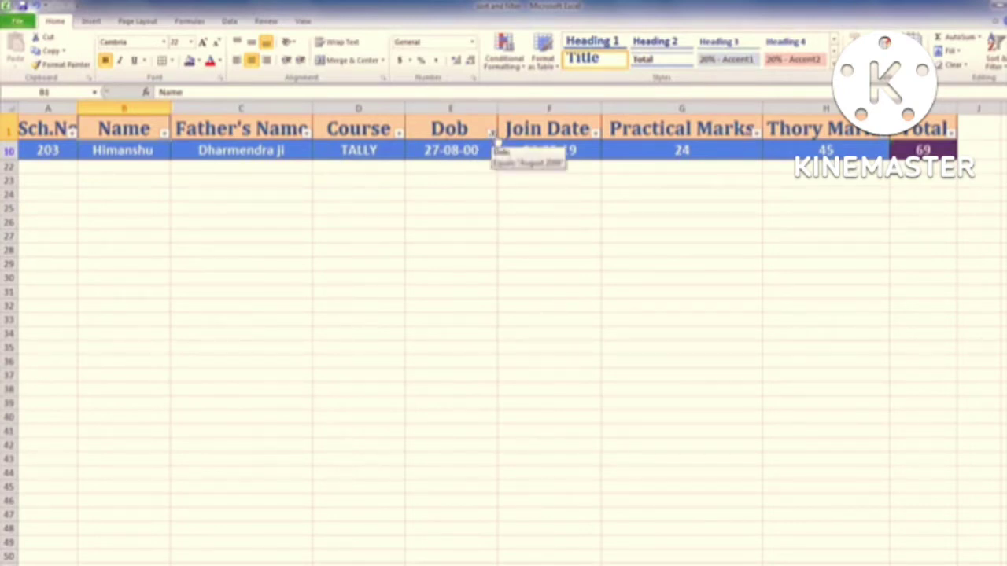
left_click(491, 132)
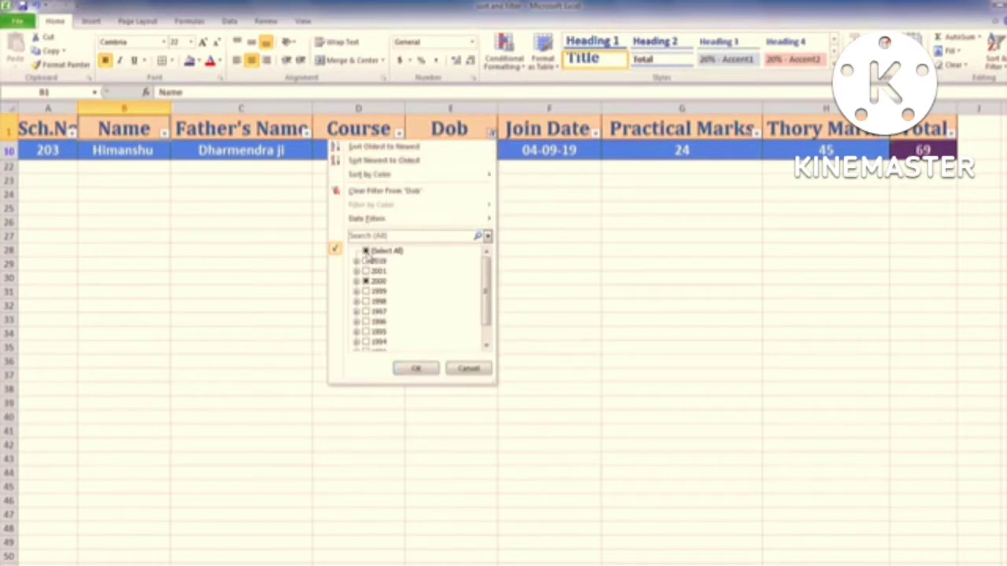
left_click(415, 369)
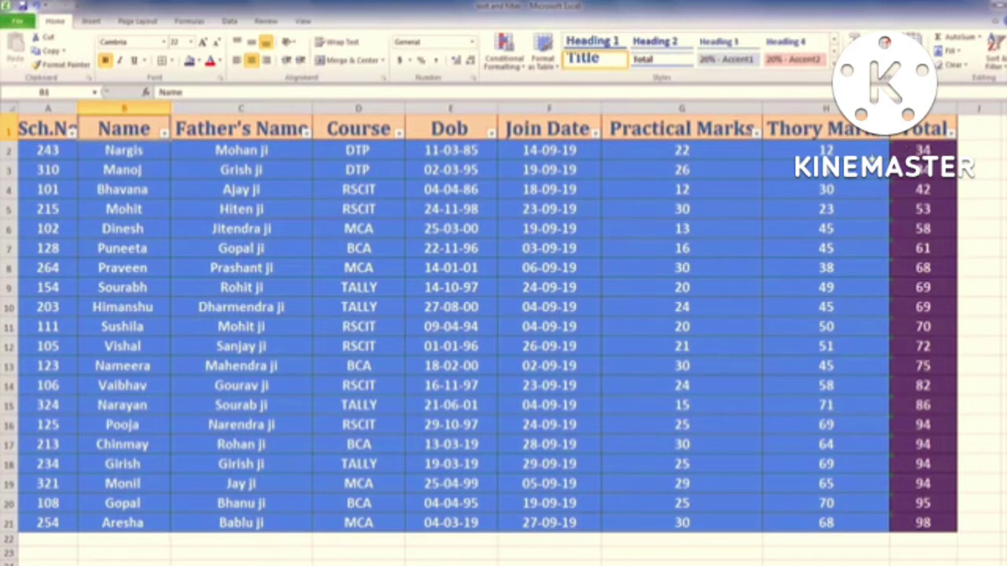
Step: Filter Join Date to show only the student who joined on 14 September 2019
left_click(595, 136)
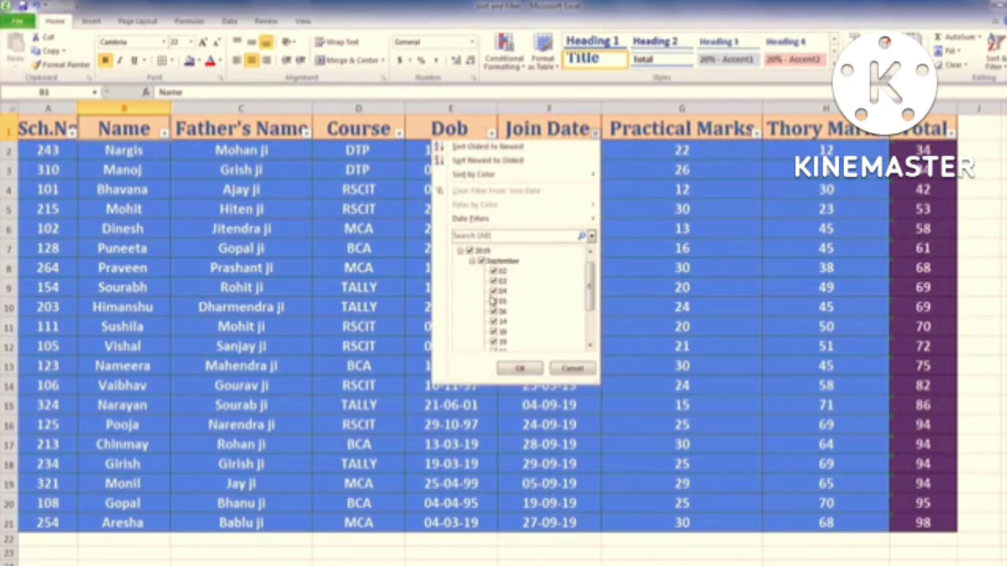
left_click(470, 252)
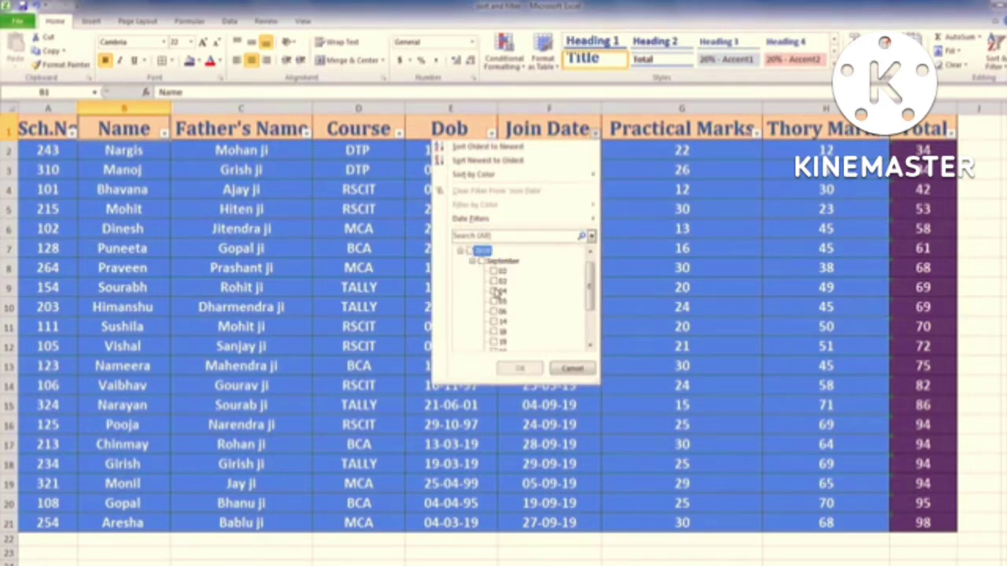
left_click(492, 323)
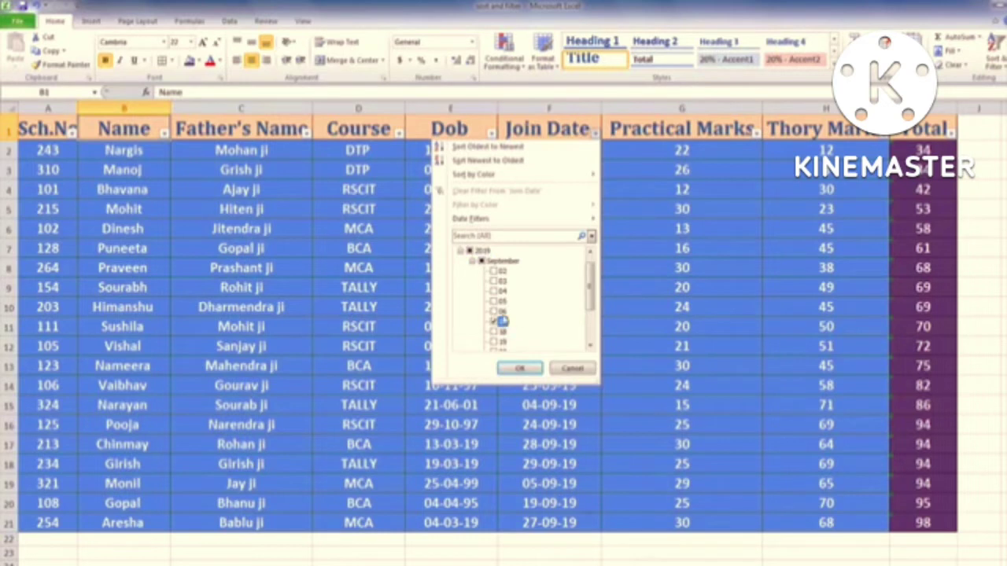
left_click(521, 369)
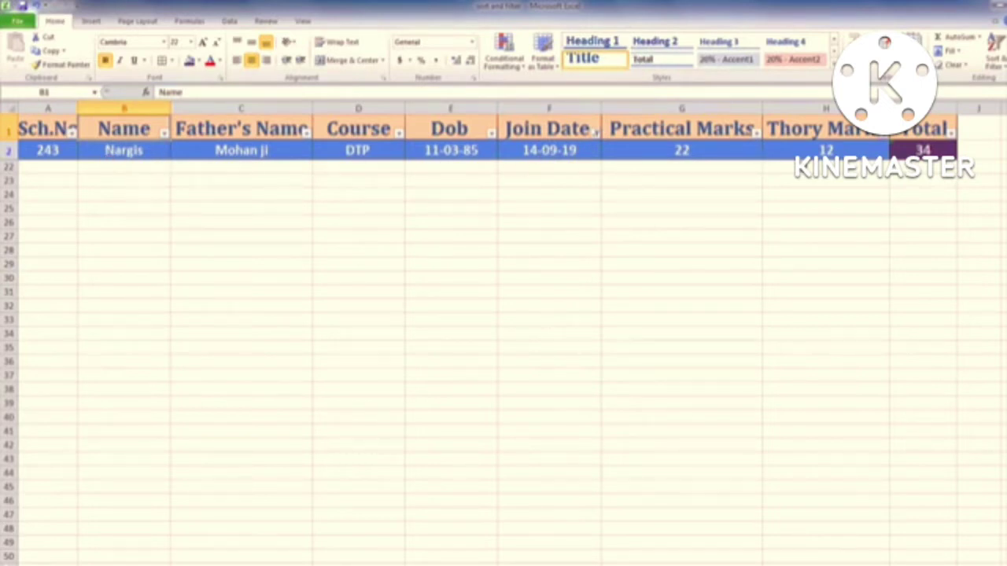
Step: Dismiss the Windows colour-scheme warning, then reselect every 2019 join date in the filter
left_click(597, 136)
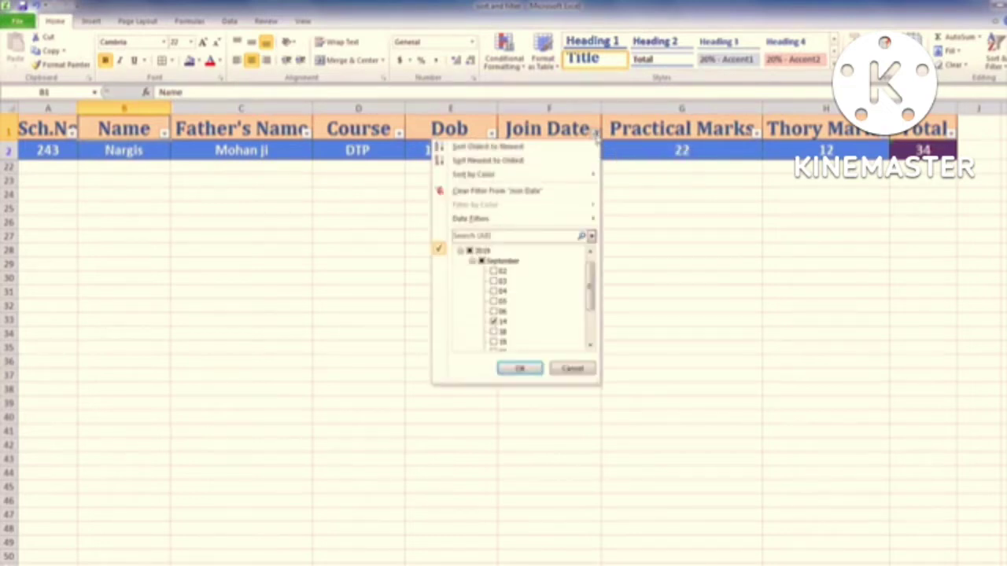
left_click(519, 368)
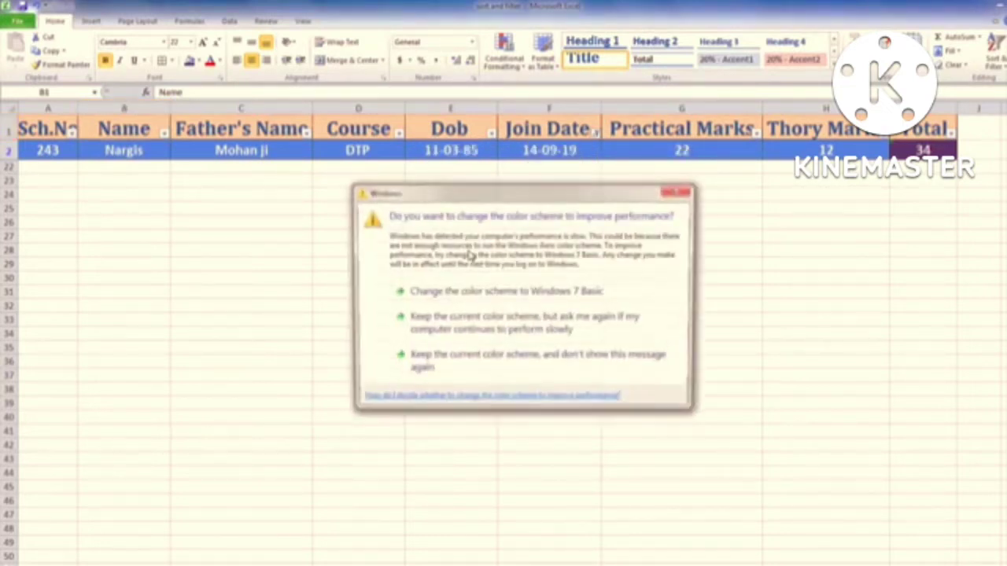
left_click(682, 191)
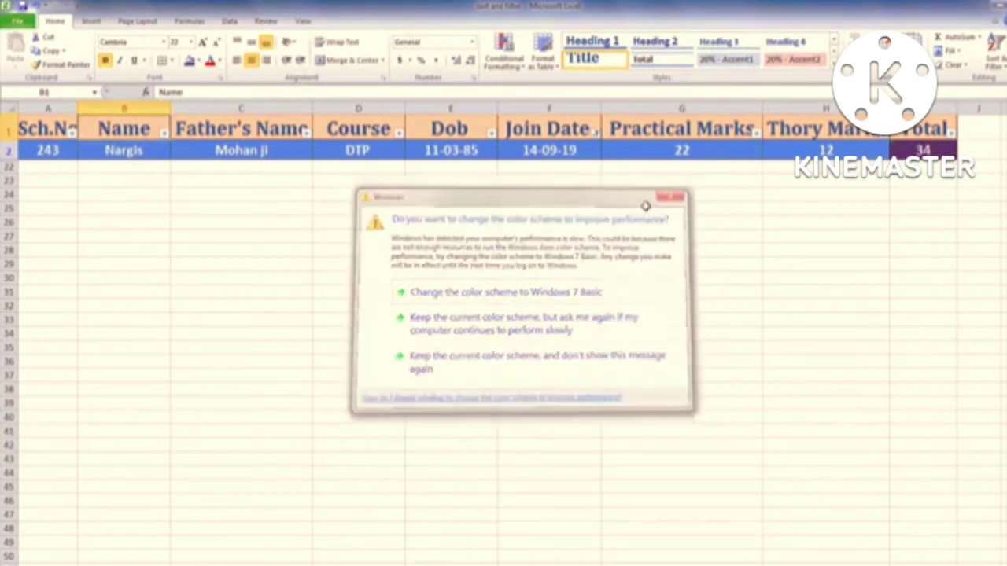
left_click(596, 133)
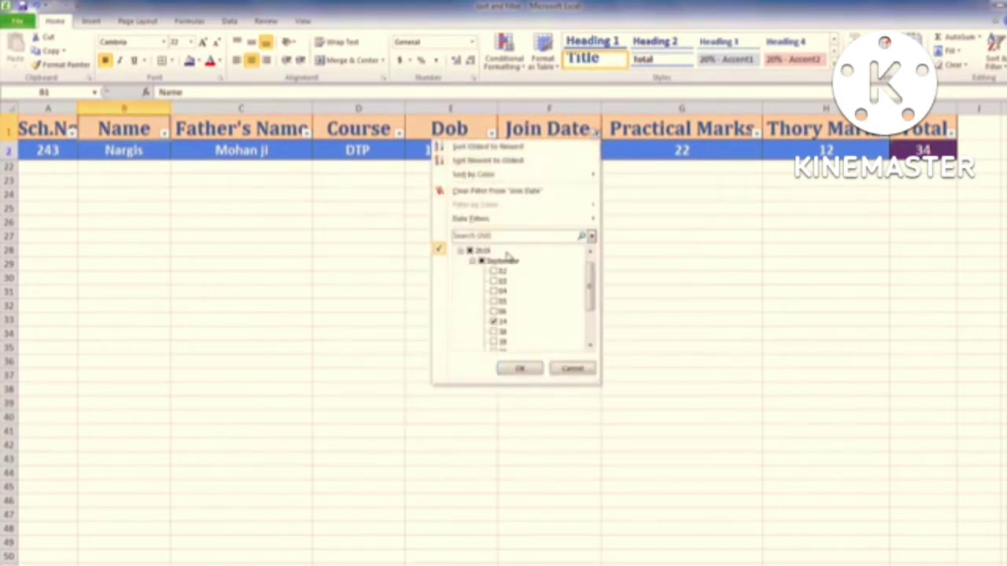
left_click(471, 252)
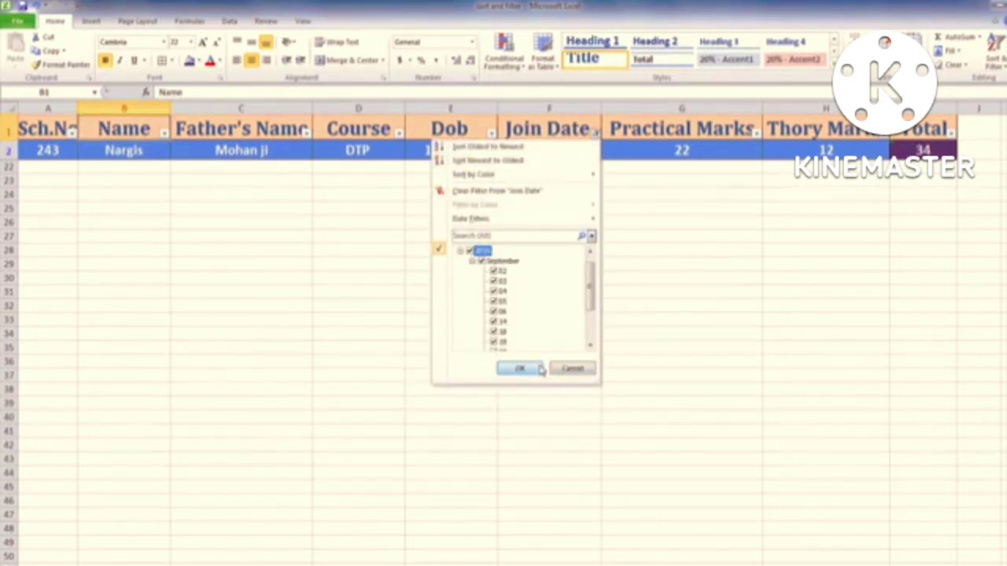
left_click(519, 369)
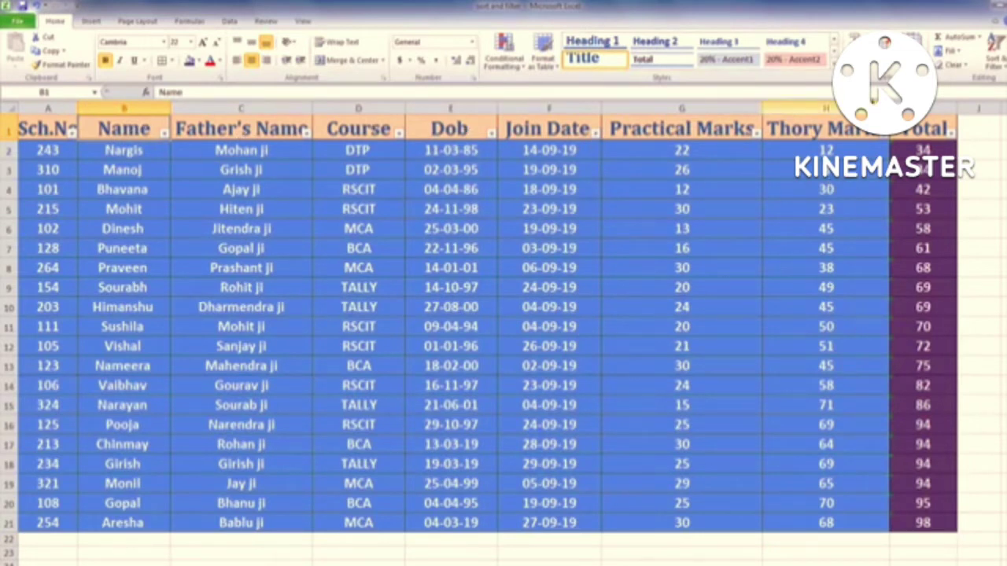
Step: Turn table filtering off through Sort & Filter, then toggle it on and off with Ctrl+Shift+L
left_click(996, 63)
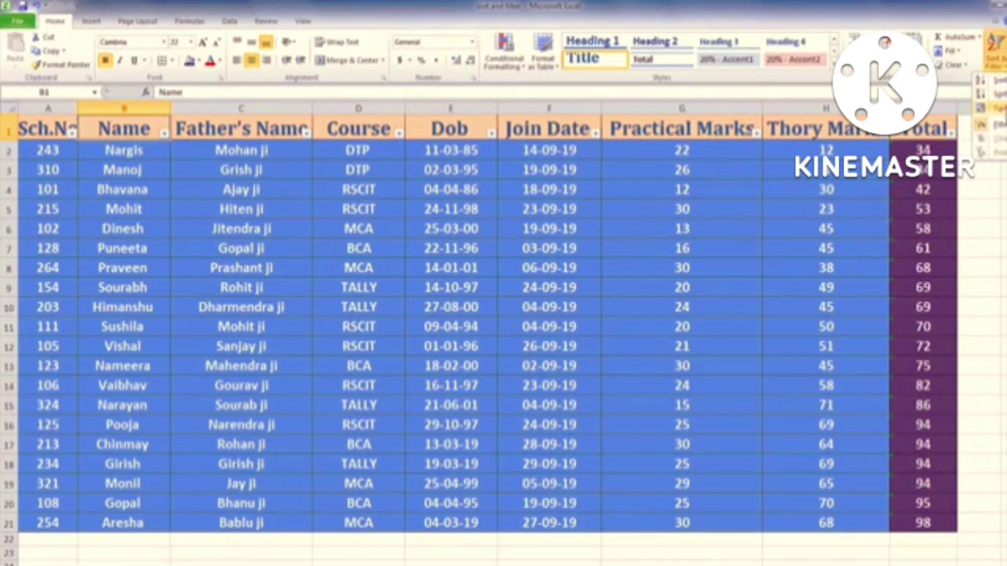
left_click(993, 130)
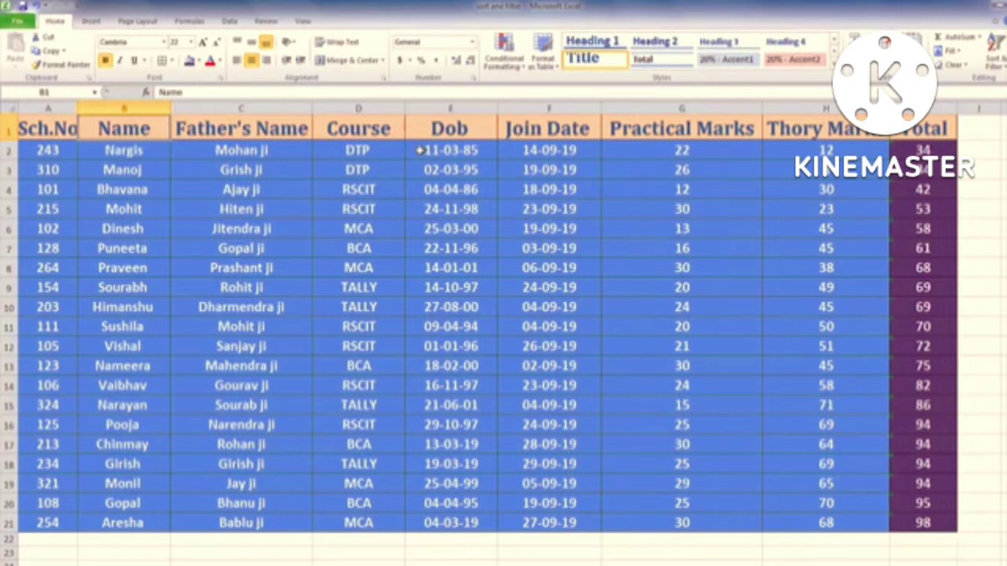
key("ctrl+shift+l")
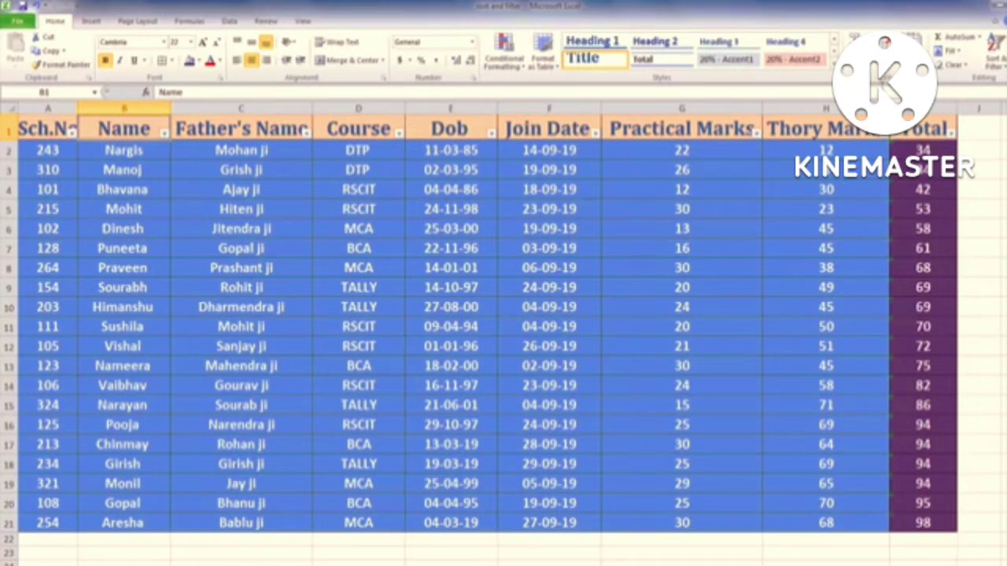
key("ctrl+shift+l")
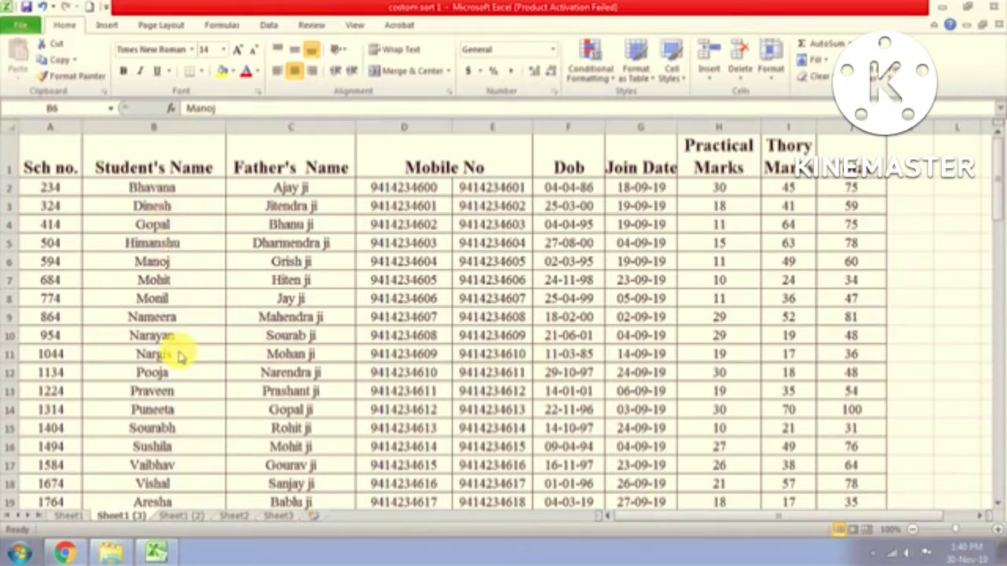
scroll(179, 356, "down", 17)
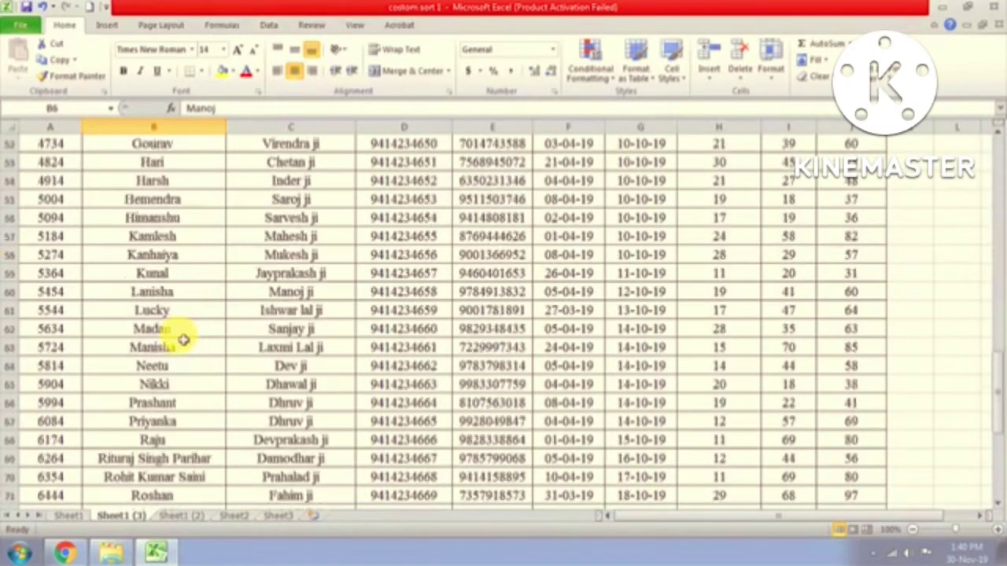
scroll(182, 339, "down", 9)
scroll(183, 339, "up", 5)
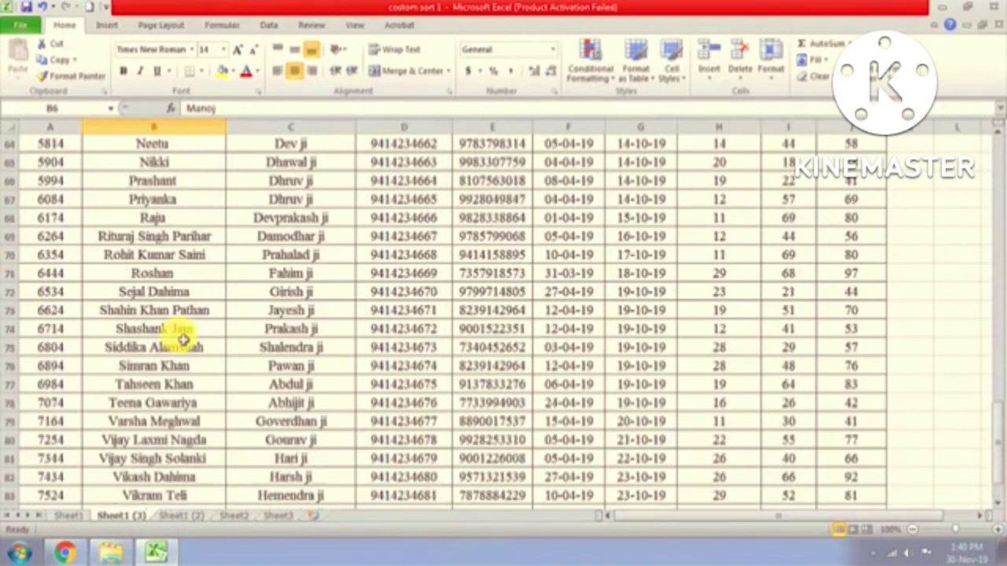
scroll(183, 339, "up", 3)
scroll(183, 338, "up", 9)
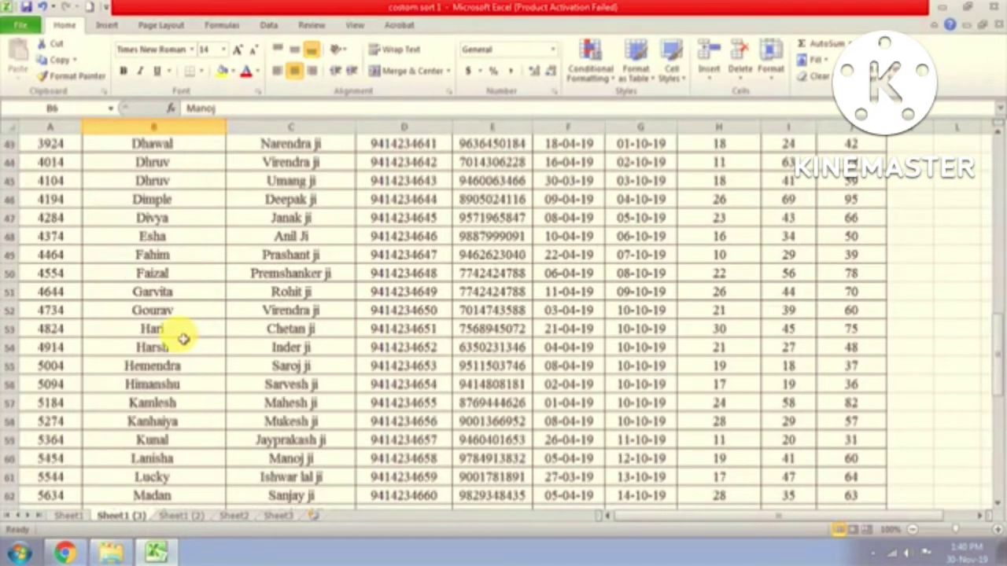
scroll(183, 336, "down", 1)
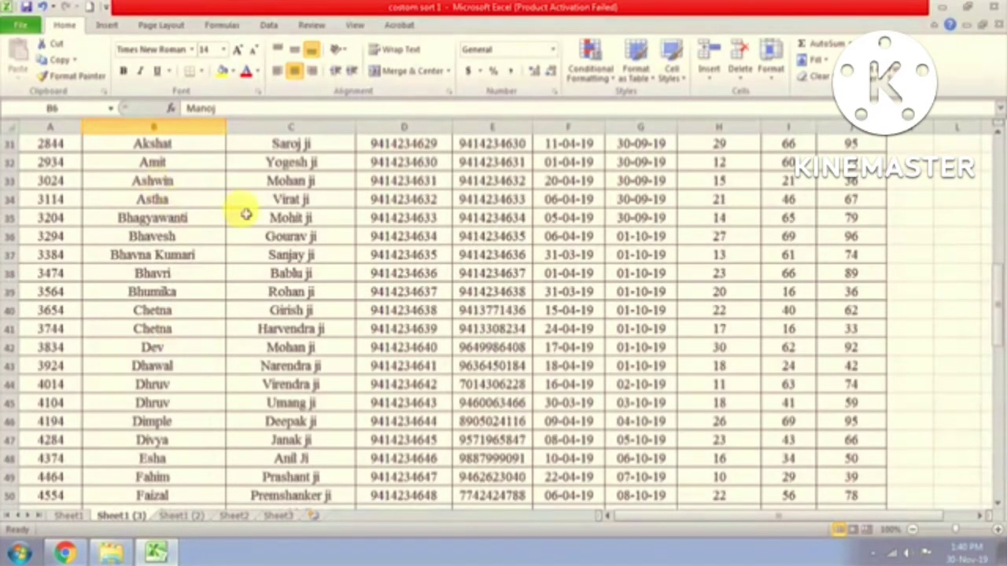
scroll(423, 315, "up", 1)
scroll(424, 317, "up", 9)
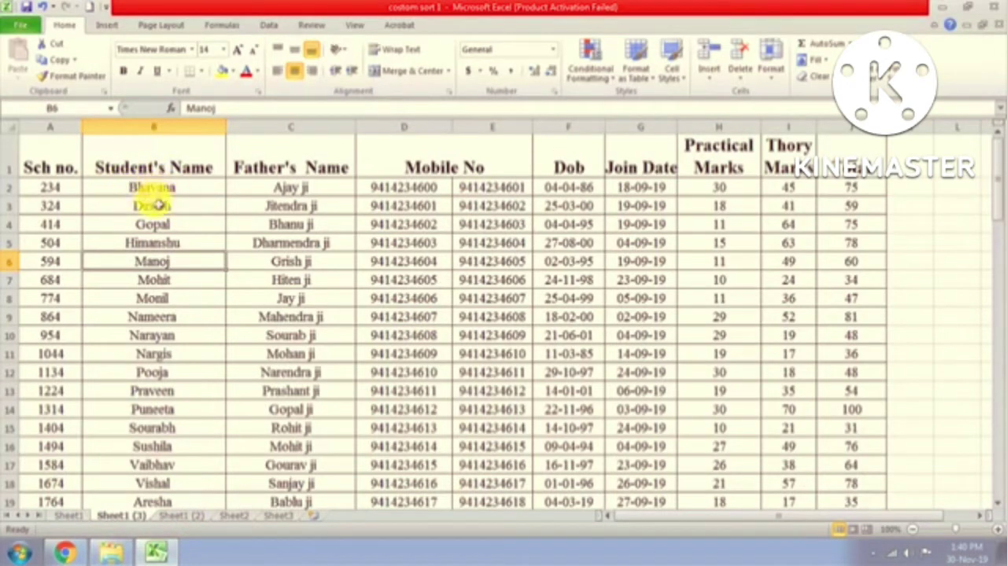
left_click(163, 189)
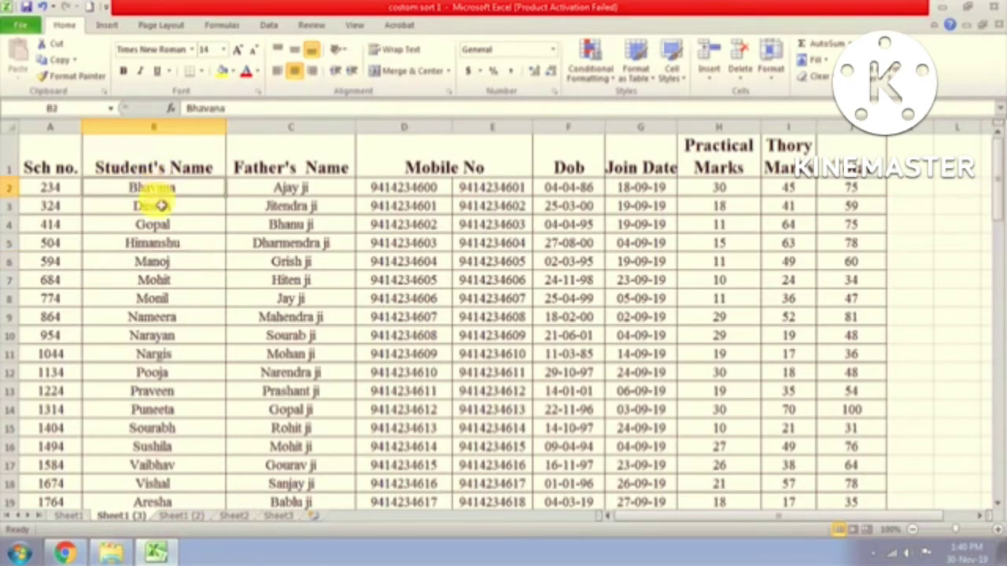
left_click(165, 206)
left_click(160, 226)
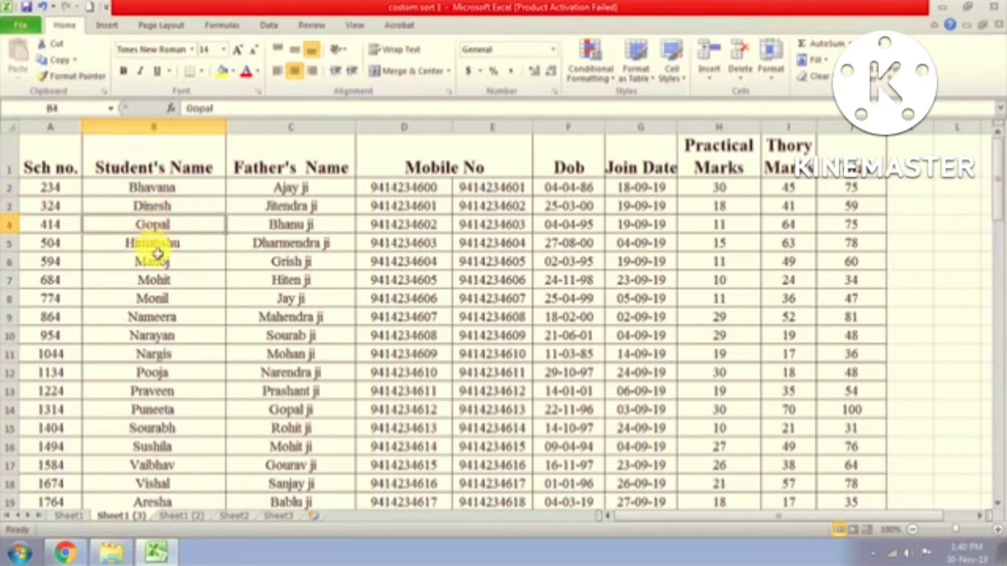
left_click(156, 245)
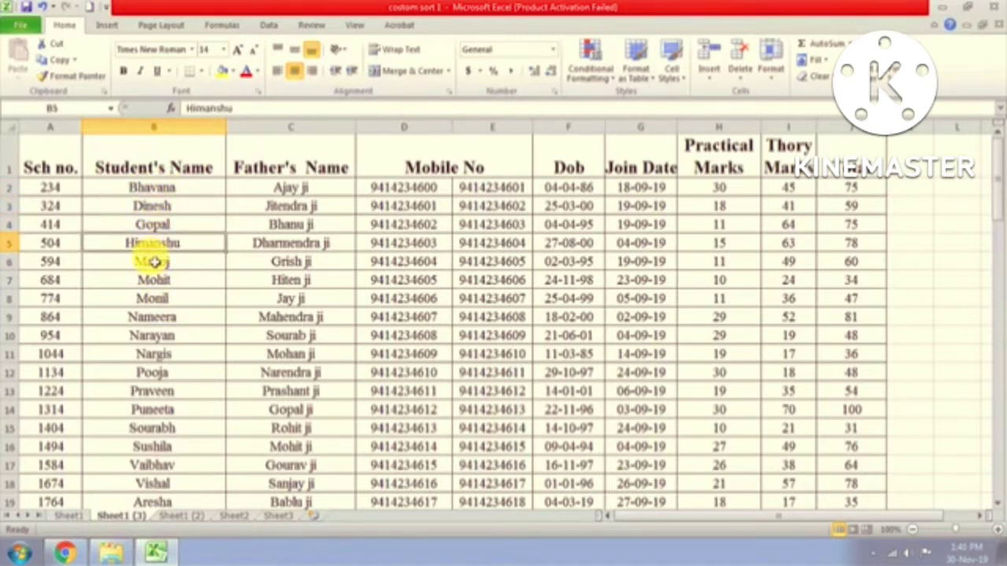
left_click(155, 262)
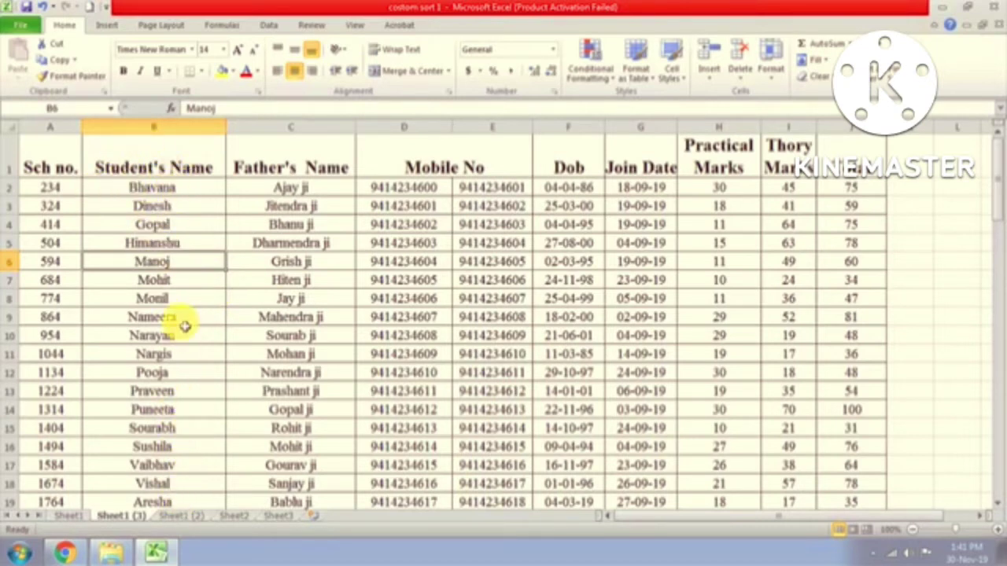
scroll(183, 324, "down", 4)
scroll(183, 324, "up", 3)
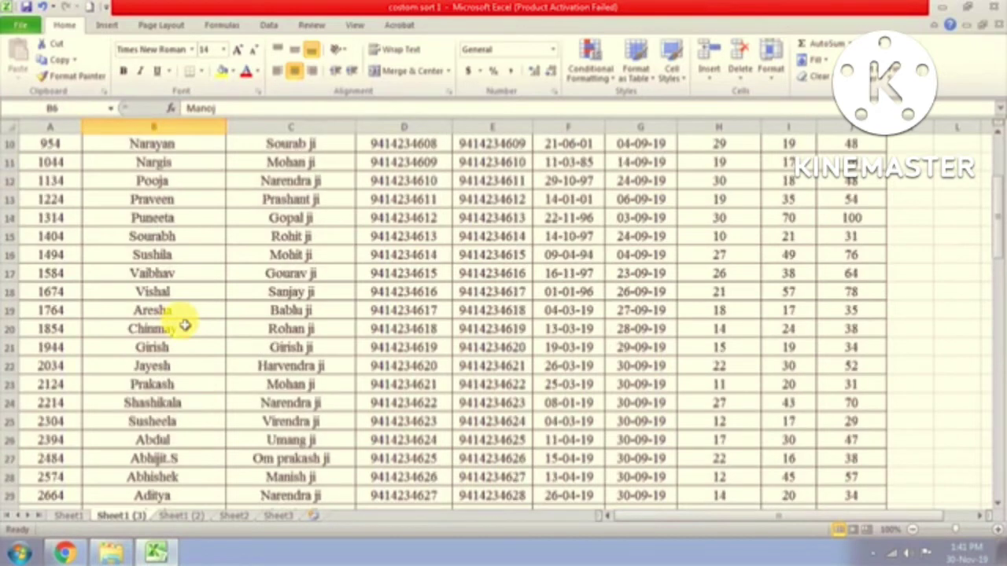
scroll(183, 324, "up", 1)
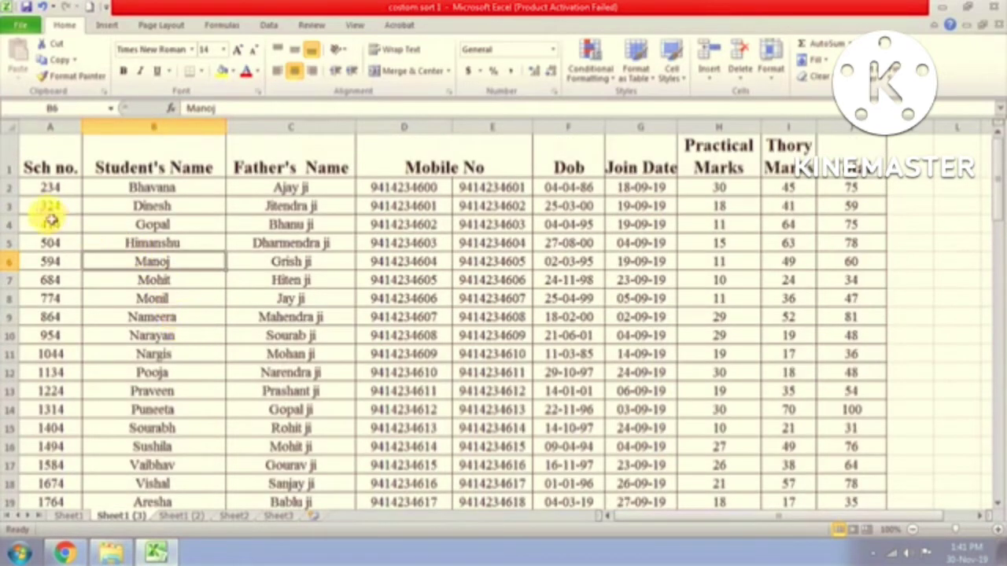
left_click(133, 186)
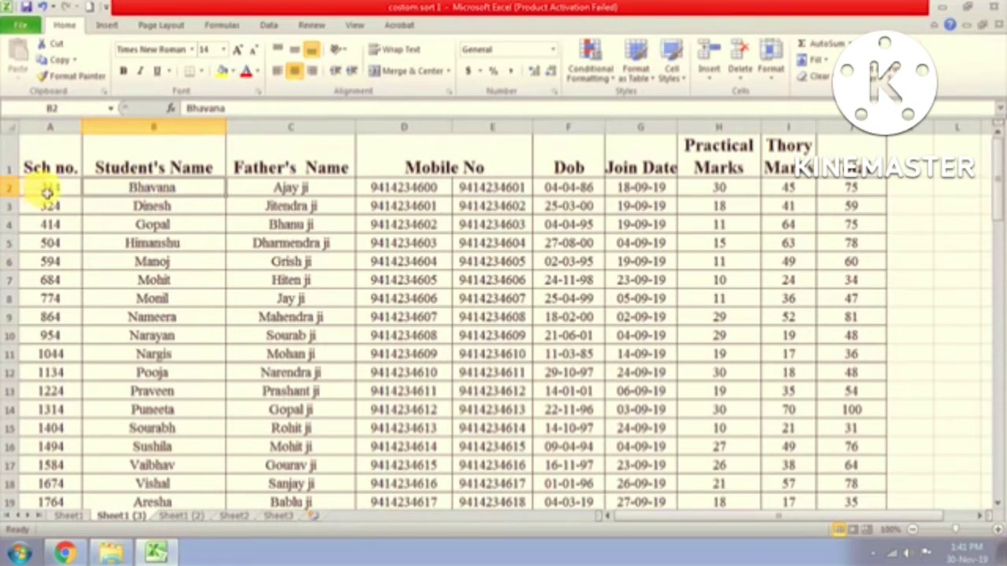
left_click(327, 187)
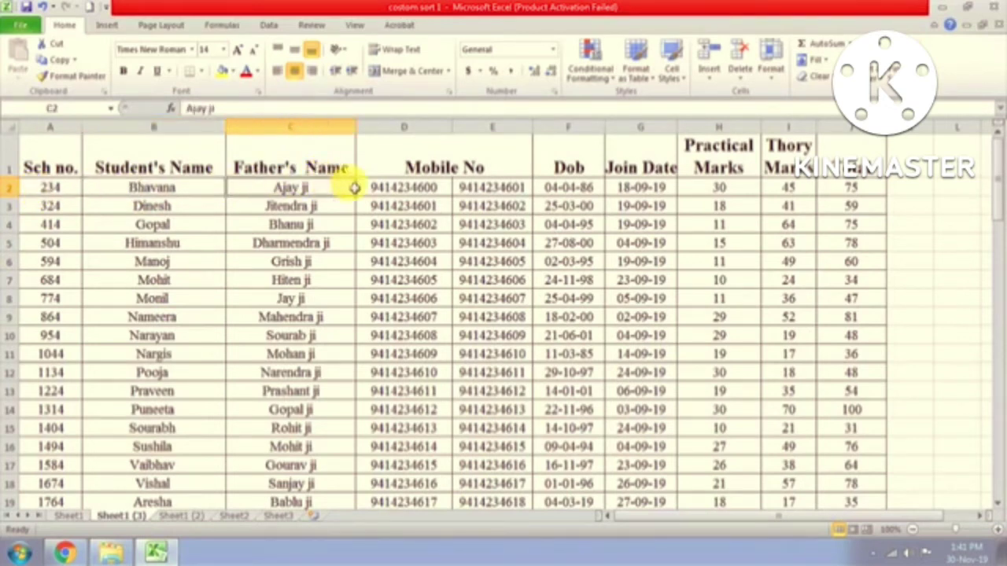
left_click(400, 187)
left_click(526, 190)
left_click(598, 192)
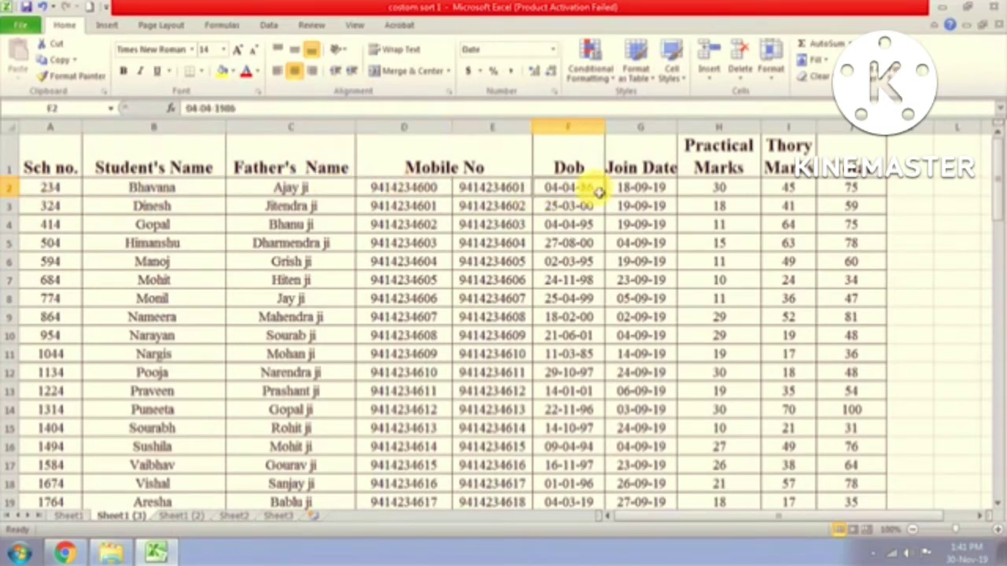
left_click(641, 189)
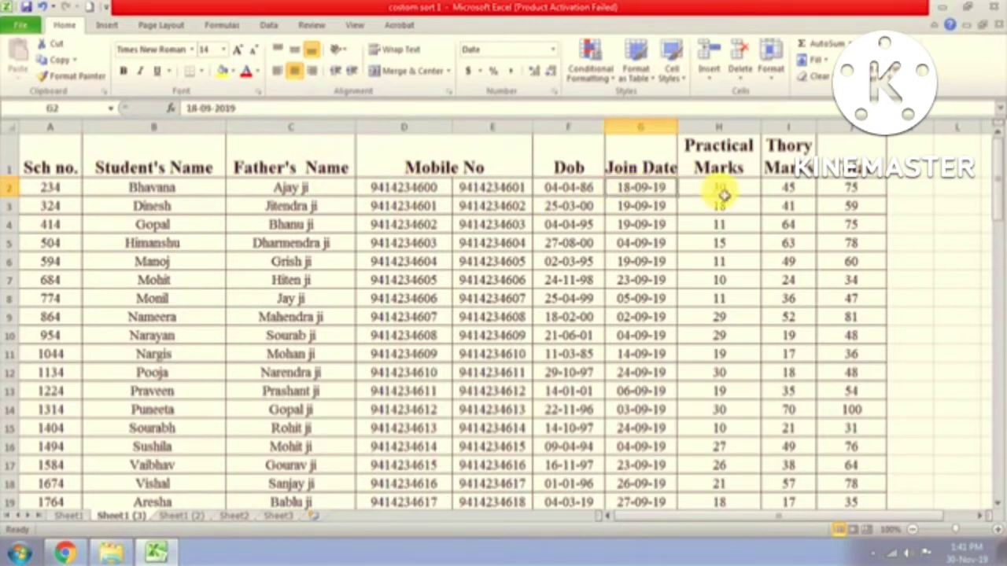
left_click(872, 193)
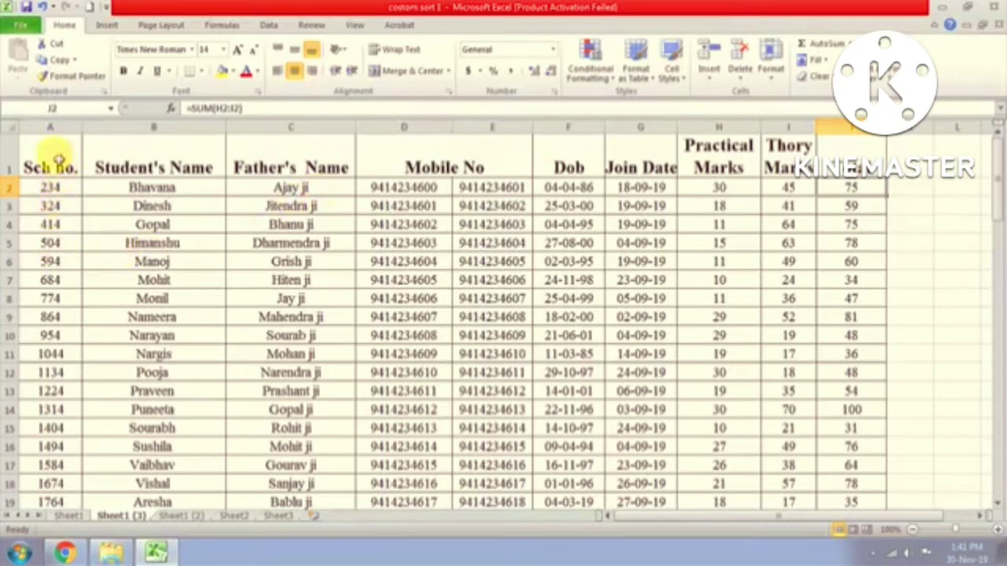
Step: Select the whole student table A1:J86 including headers and bring up the Sort & Filter options
left_click_drag(59, 161, 848, 464)
scroll(738, 463, "up", 15)
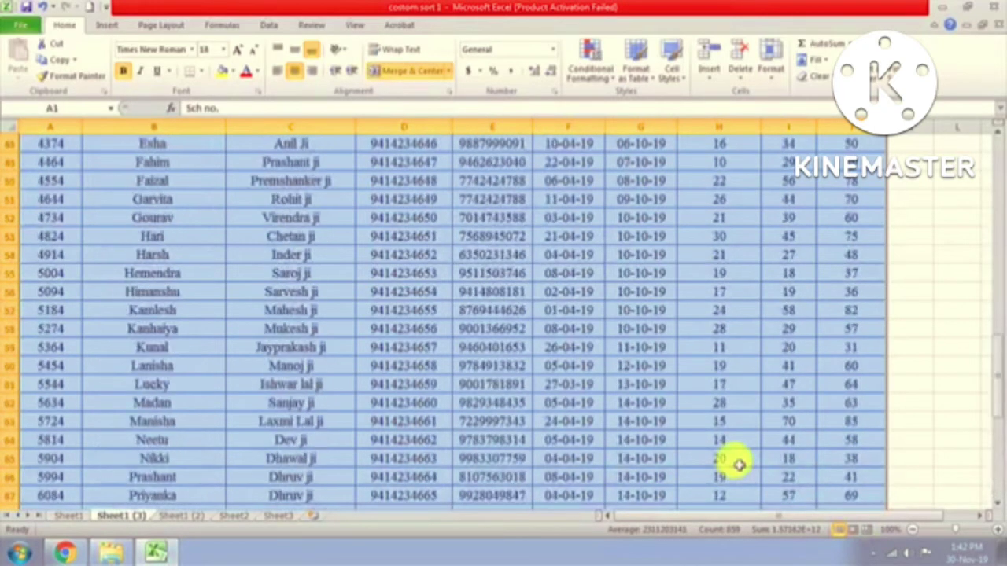
scroll(739, 464, "up", 8)
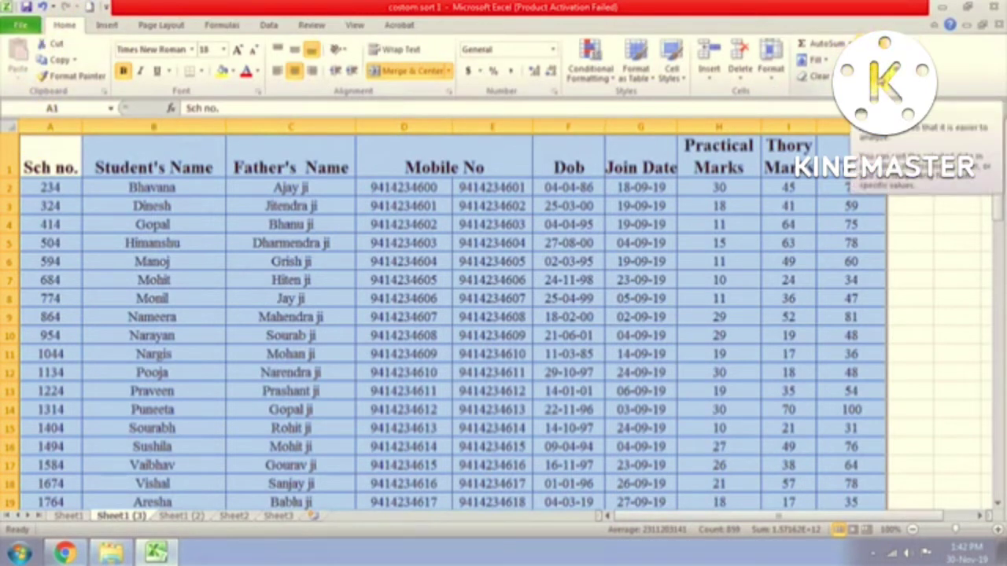
left_click(885, 71)
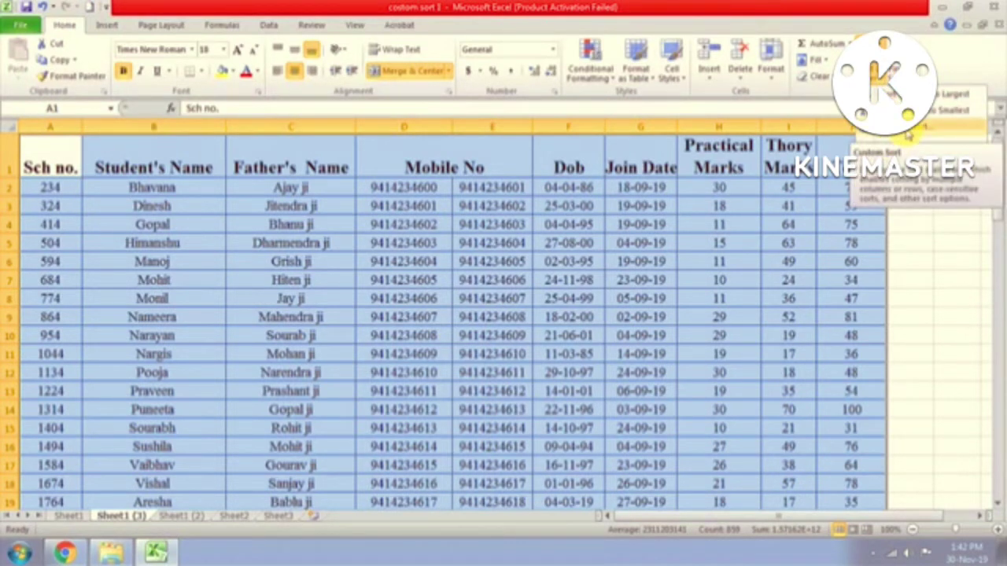
left_click(908, 135)
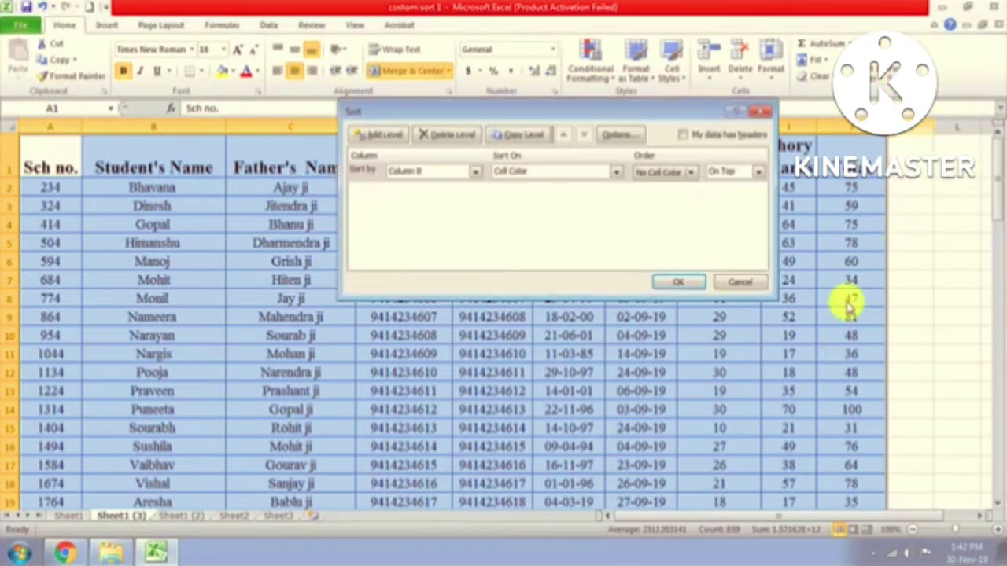
left_click(362, 163)
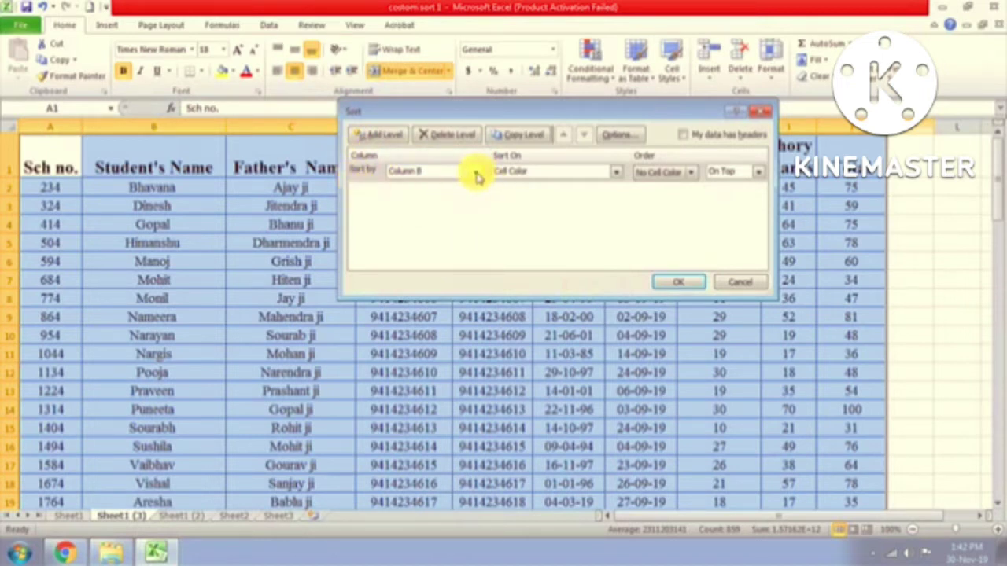
left_click(476, 172)
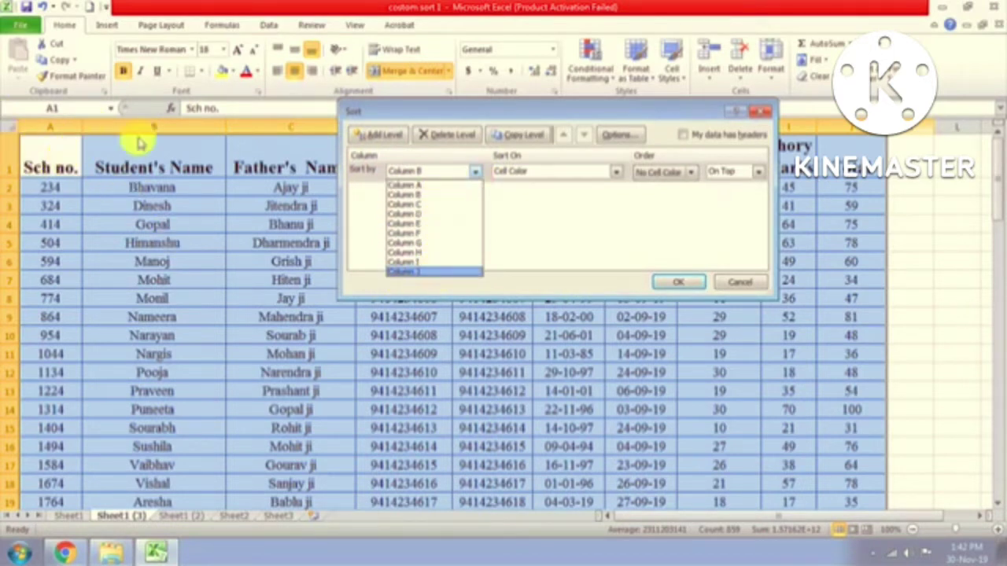
left_click(540, 110)
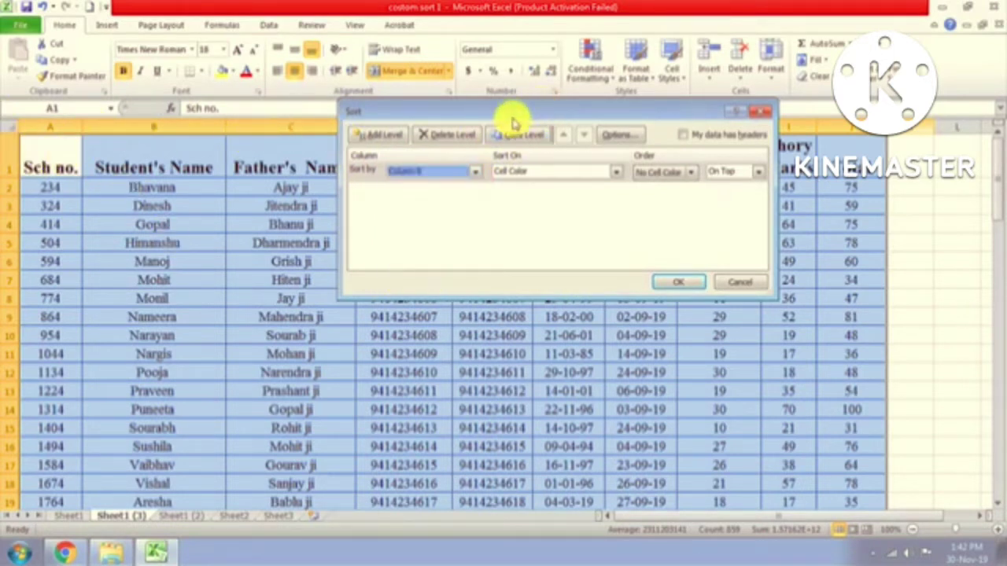
left_click_drag(513, 121, 422, 253)
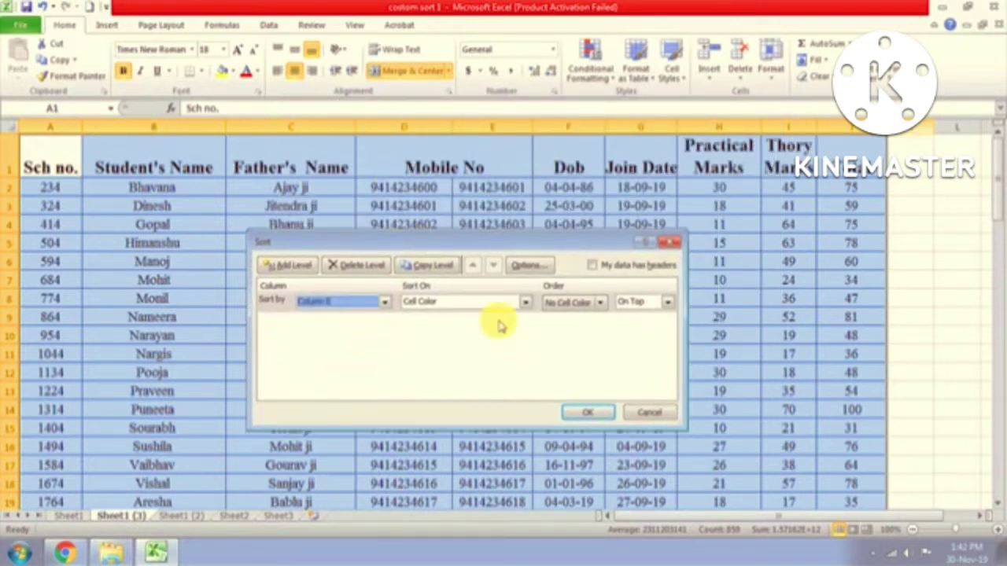
left_click(385, 303)
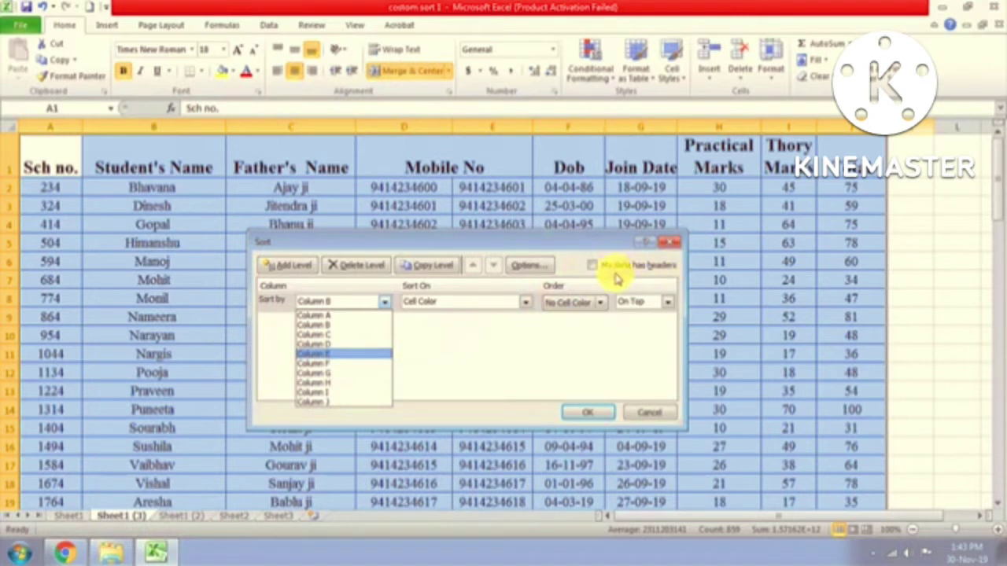
Step: Tick 'My data has headers' so the Sort by list offers Student's Name
left_click(594, 274)
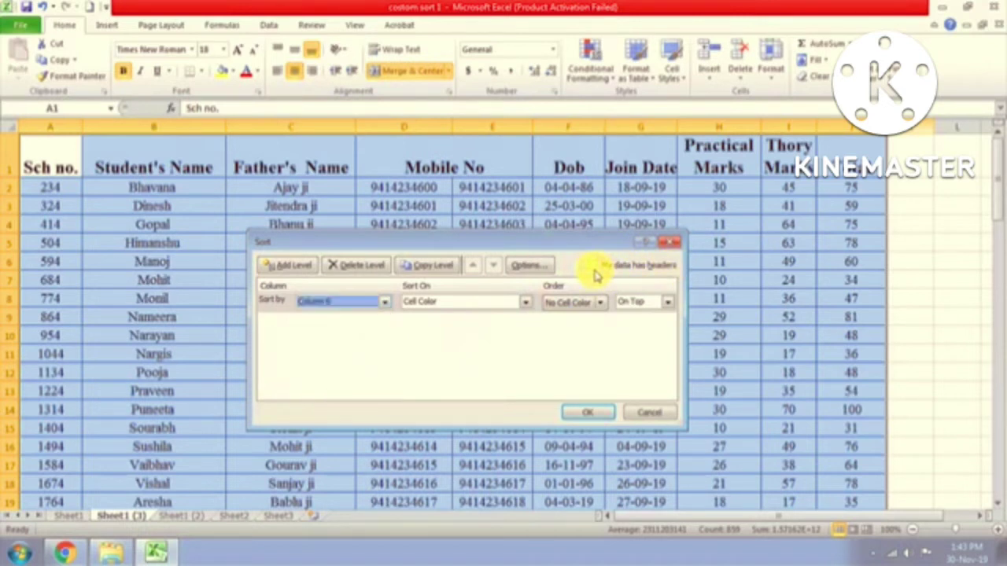
left_click(592, 265)
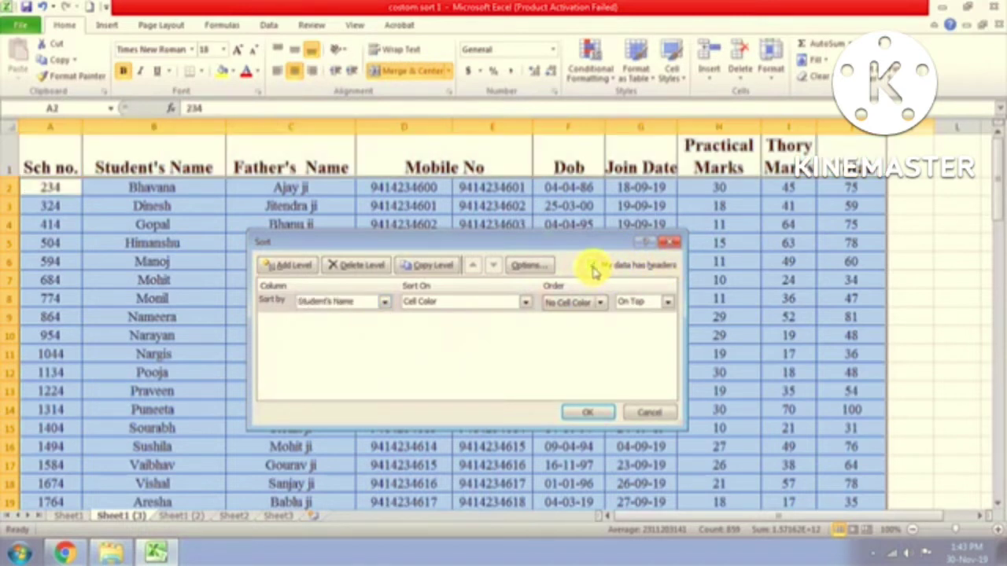
left_click(386, 303)
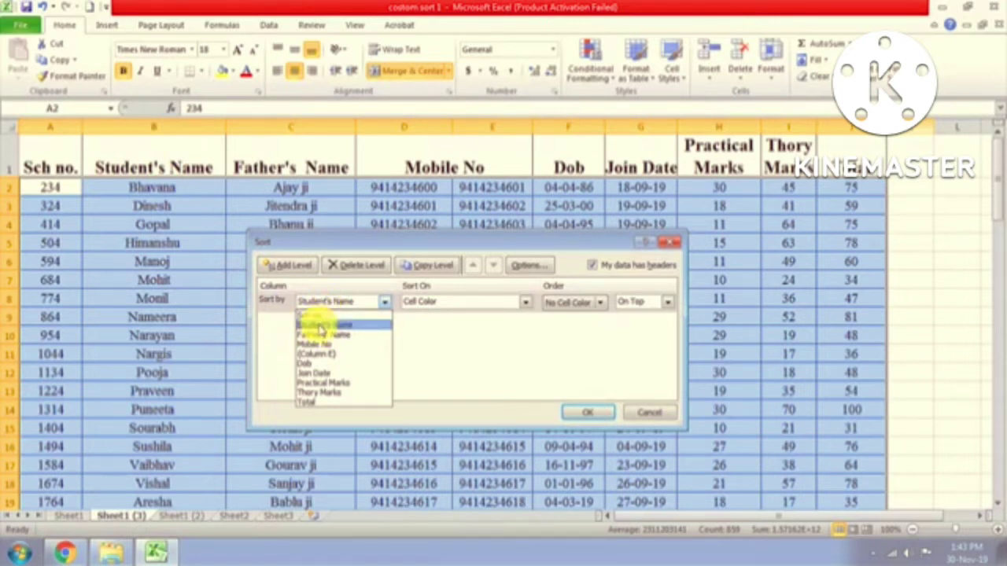
Step: Sort by Student's Name on cell Values, A to Z, instead of cell colour
left_click(321, 329)
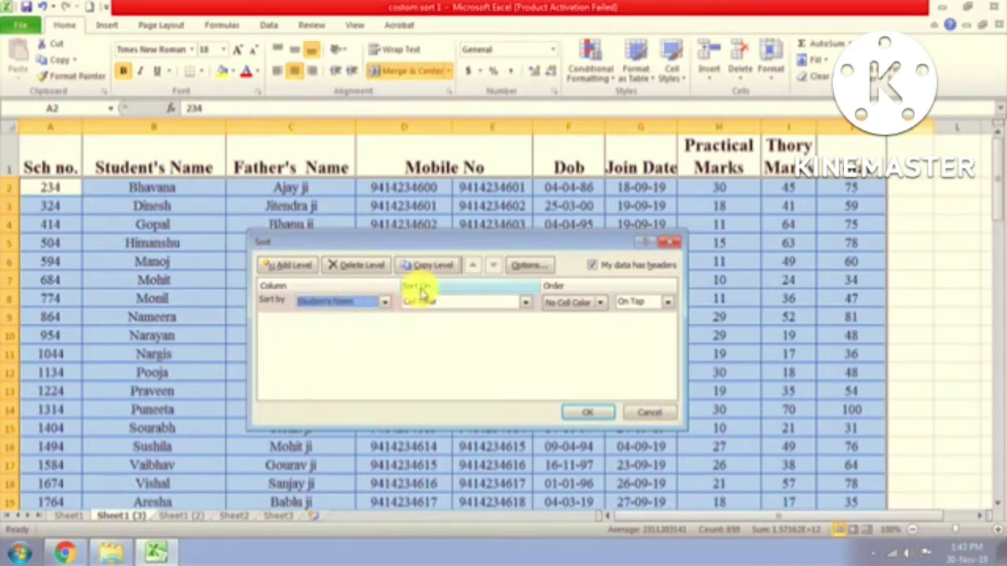
left_click(525, 303)
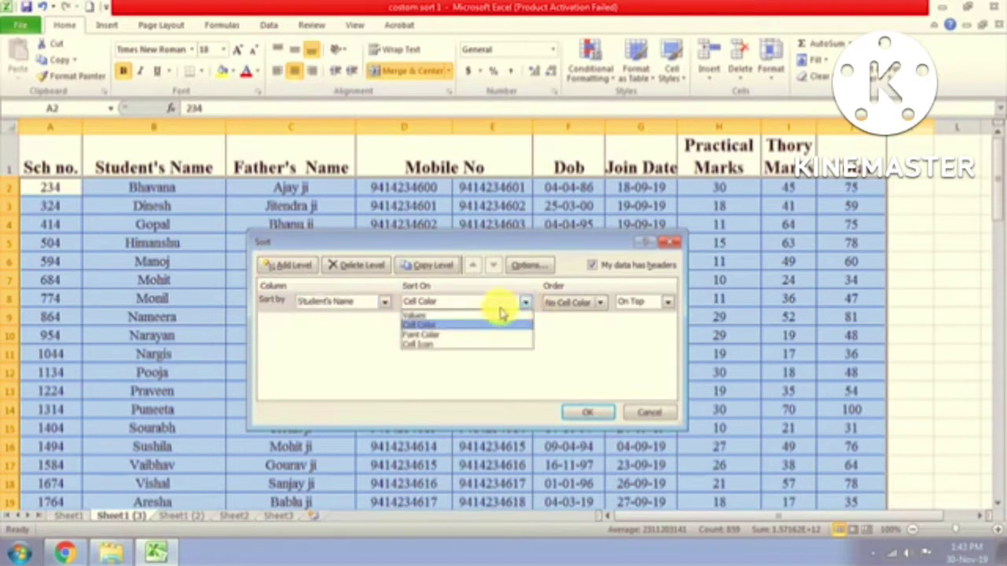
left_click(438, 317)
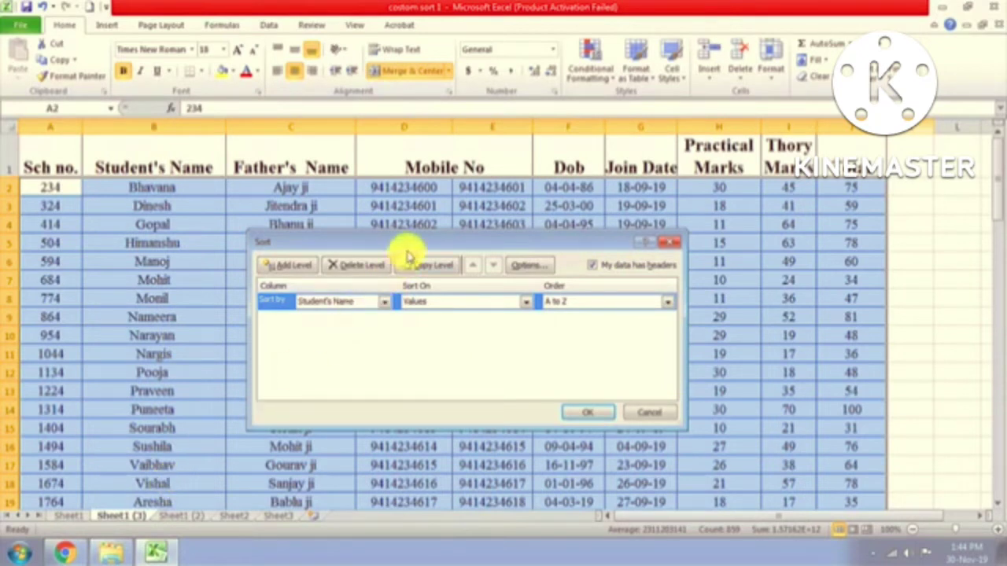
left_click_drag(413, 247, 402, 301)
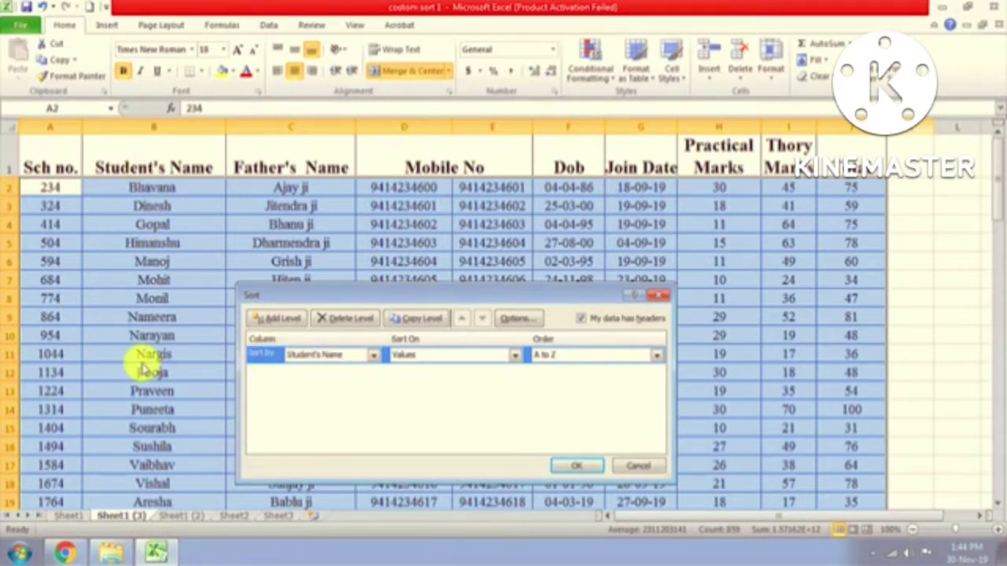
Step: Apply the A to Z Student's Name sort and scroll through the resulting list
left_click(573, 466)
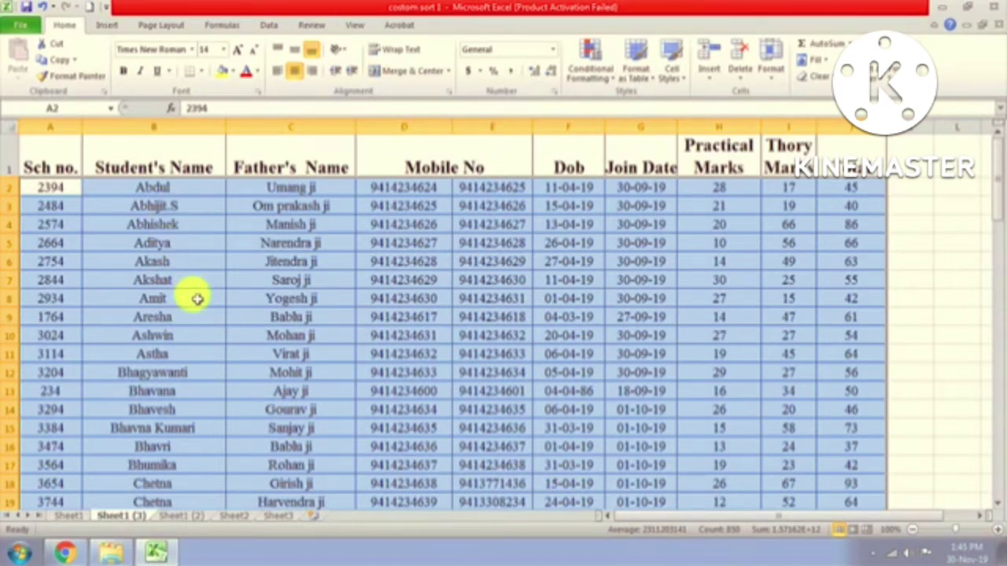
scroll(196, 299, "down", 2)
scroll(196, 299, "up", 2)
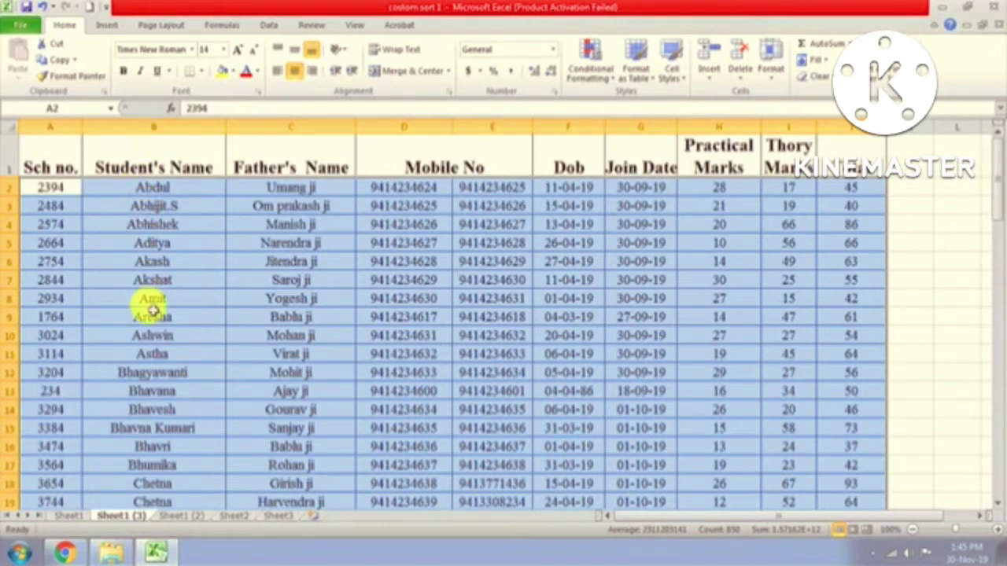
scroll(191, 378, "down", 2)
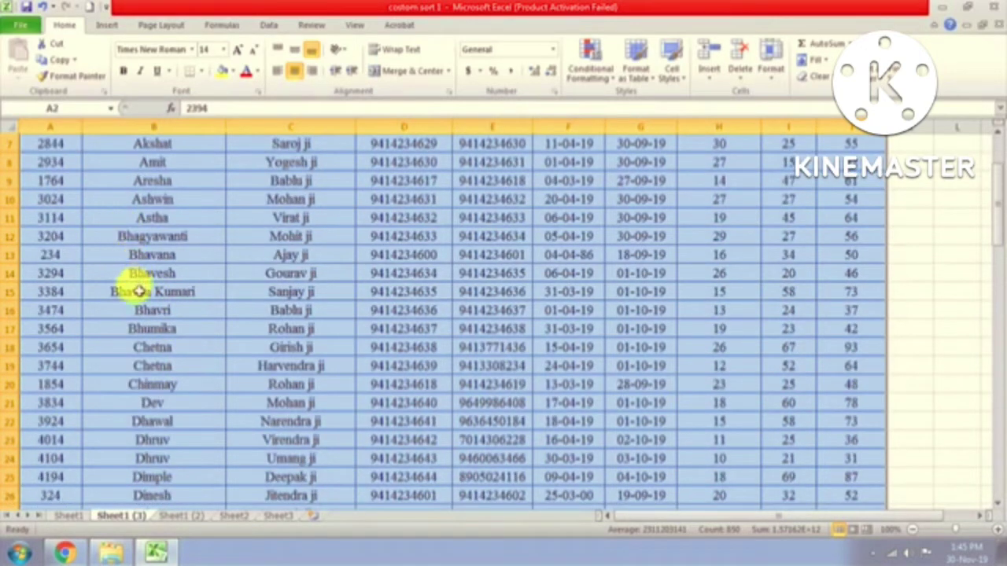
scroll(187, 345, "down", 2)
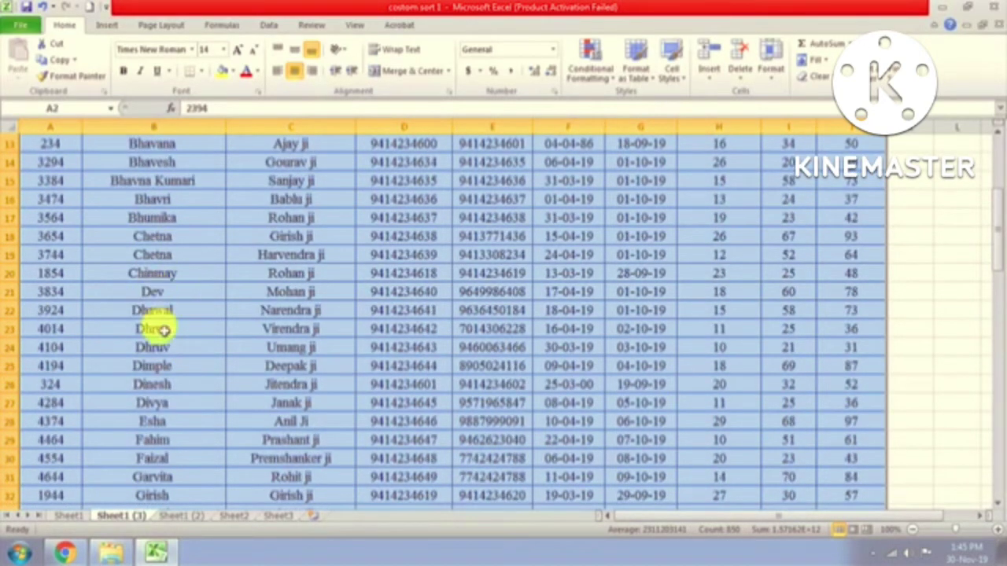
scroll(177, 385, "down", 1)
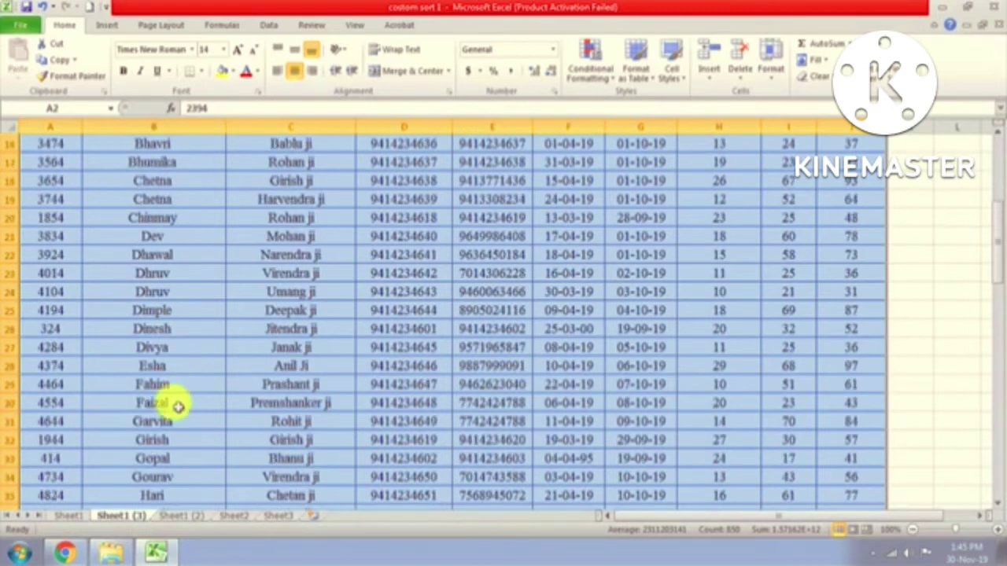
scroll(184, 479, "down", 1)
scroll(183, 478, "down", 2)
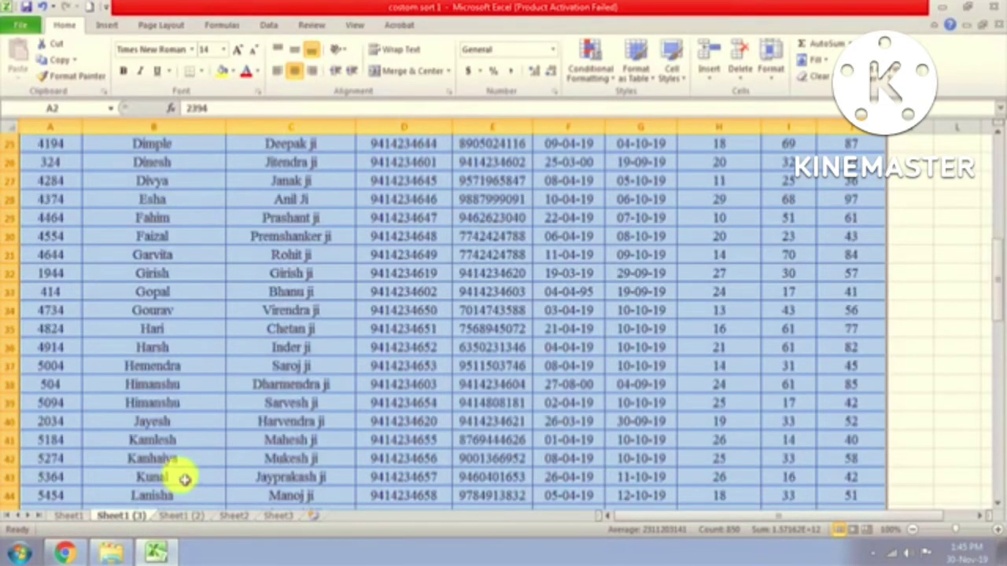
scroll(183, 479, "down", 3)
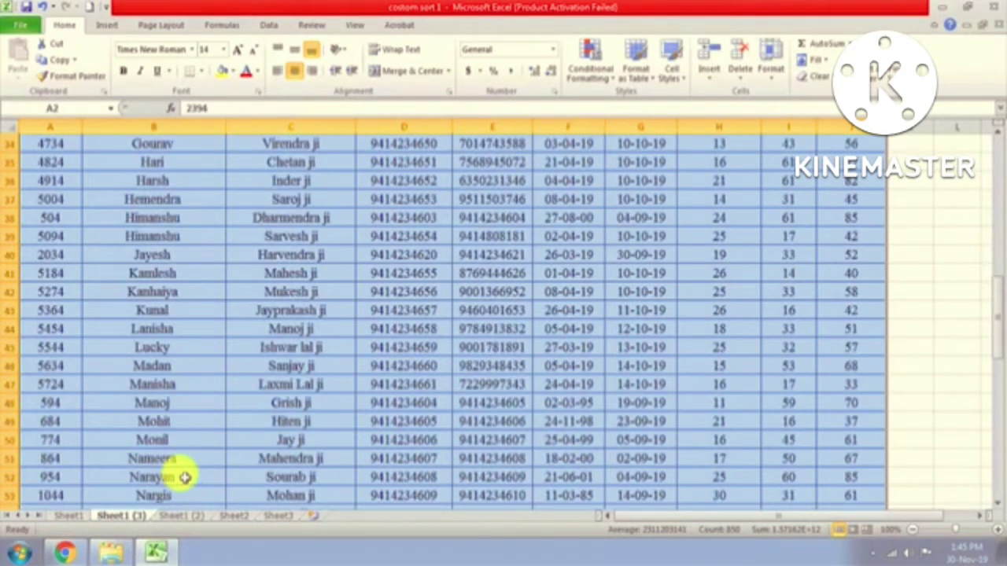
scroll(184, 478, "up", 10)
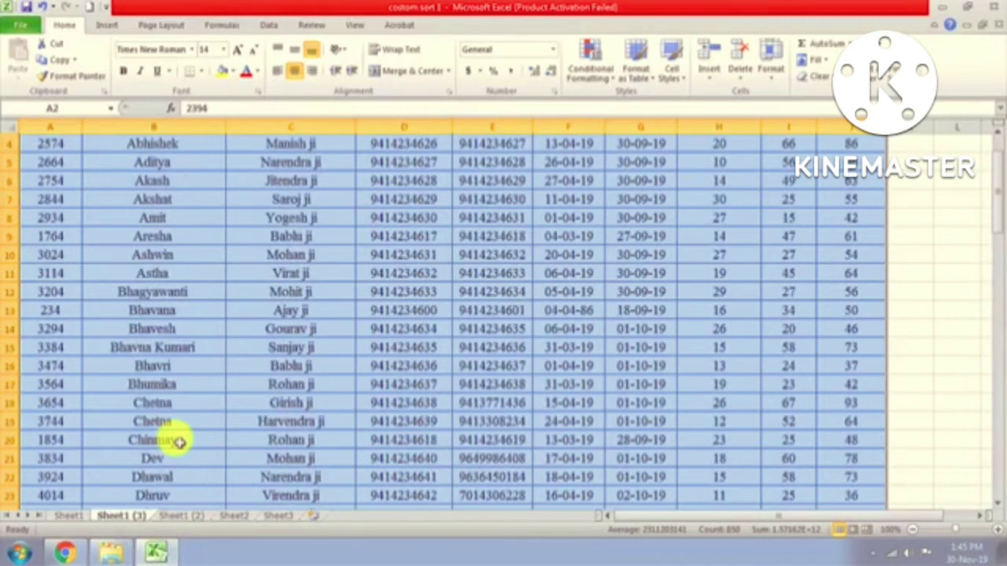
scroll(180, 443, "up", 1)
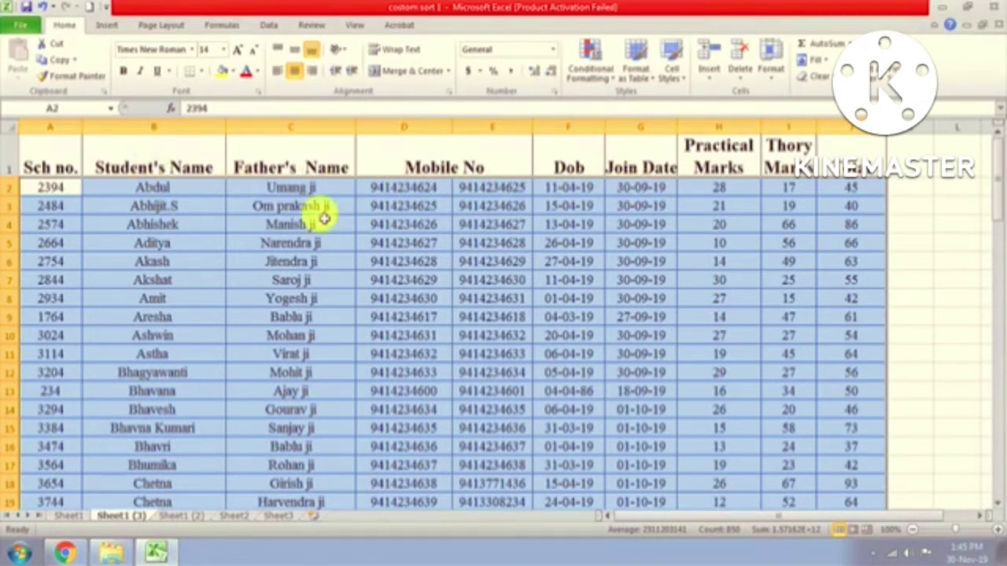
Step: Check row 2's name, father's name, mobile numbers and dates, then the next few sorted names
left_click(292, 189)
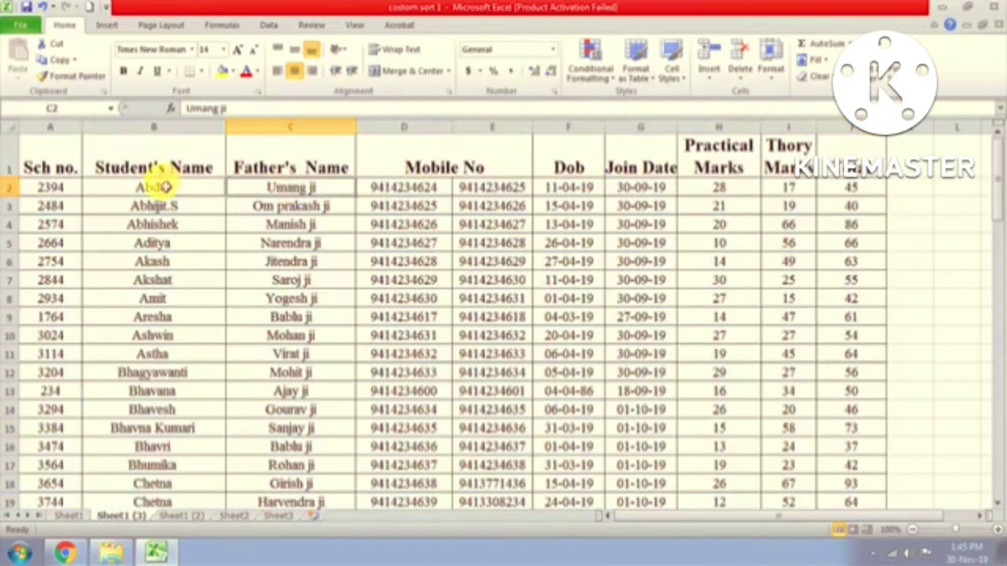
left_click(205, 186)
left_click(267, 195)
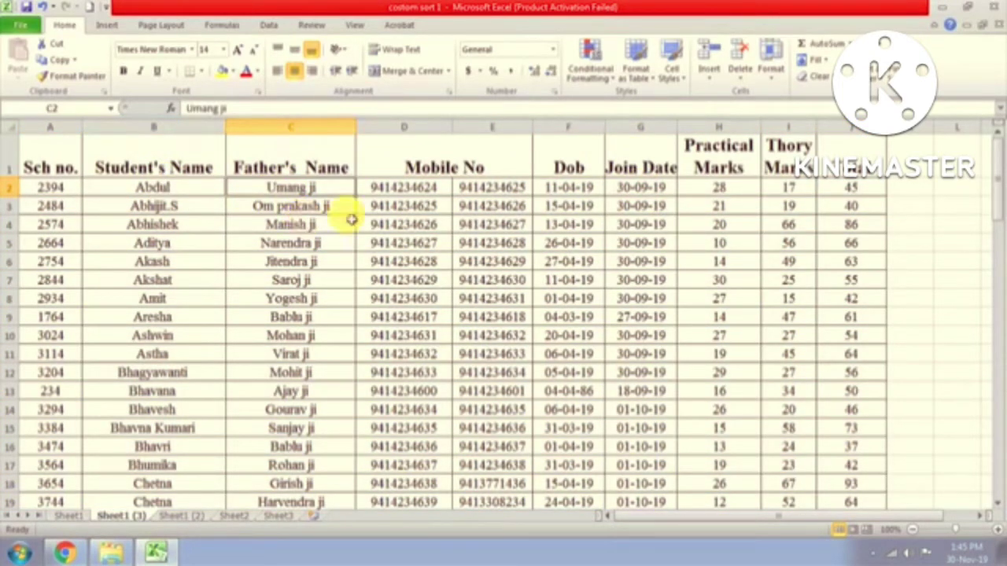
left_click(415, 191)
left_click(501, 193)
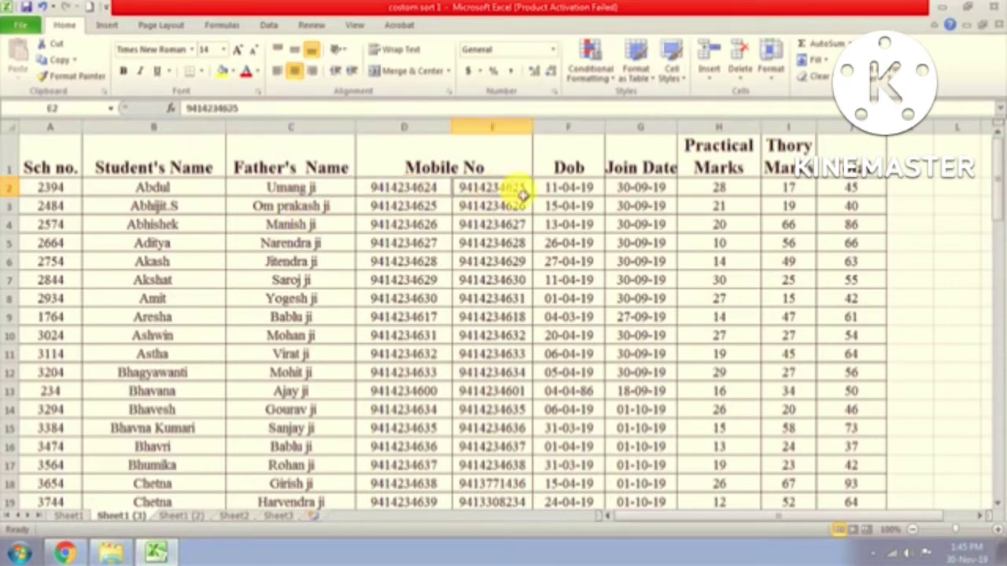
left_click(566, 197)
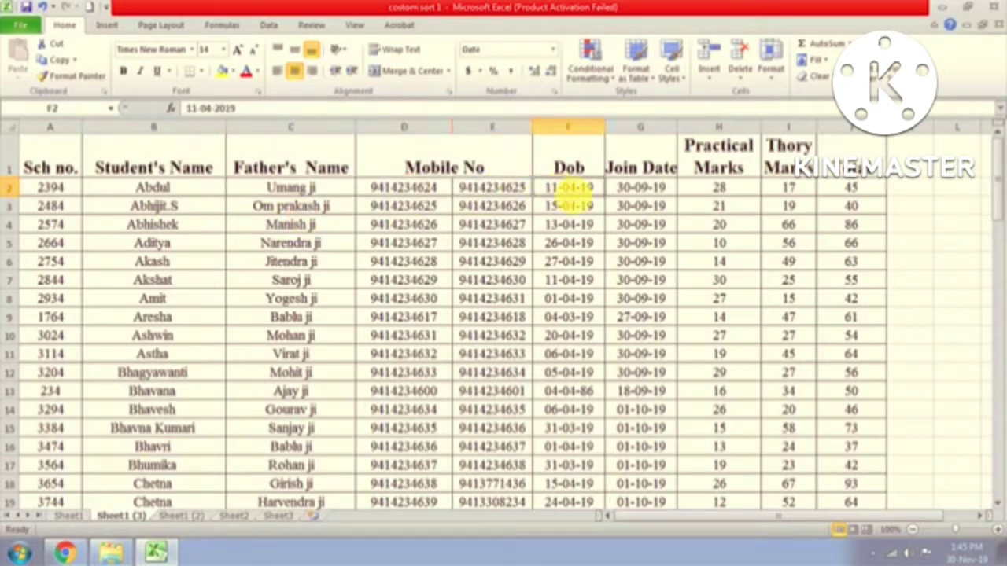
left_click(639, 192)
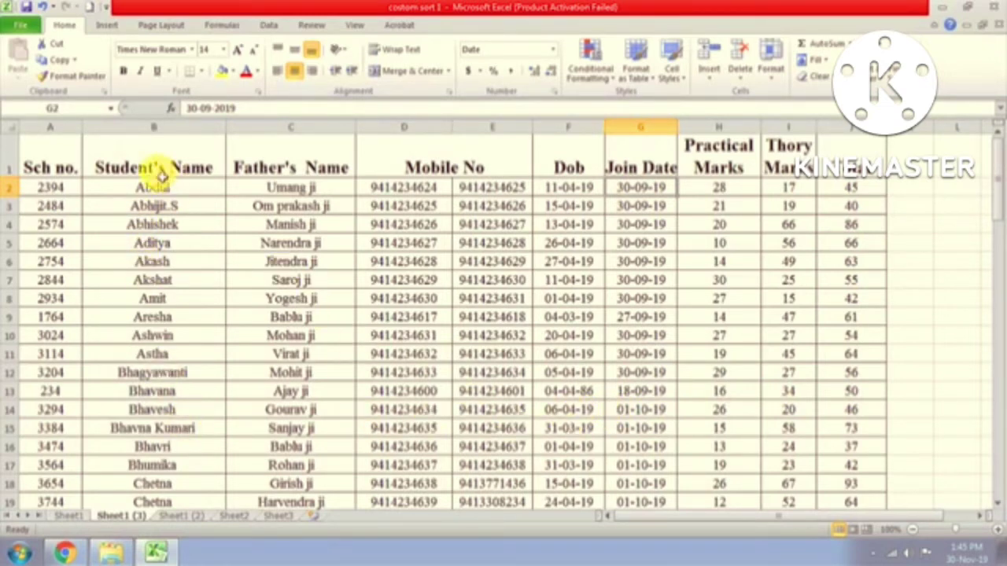
left_click(139, 190)
left_click(139, 206)
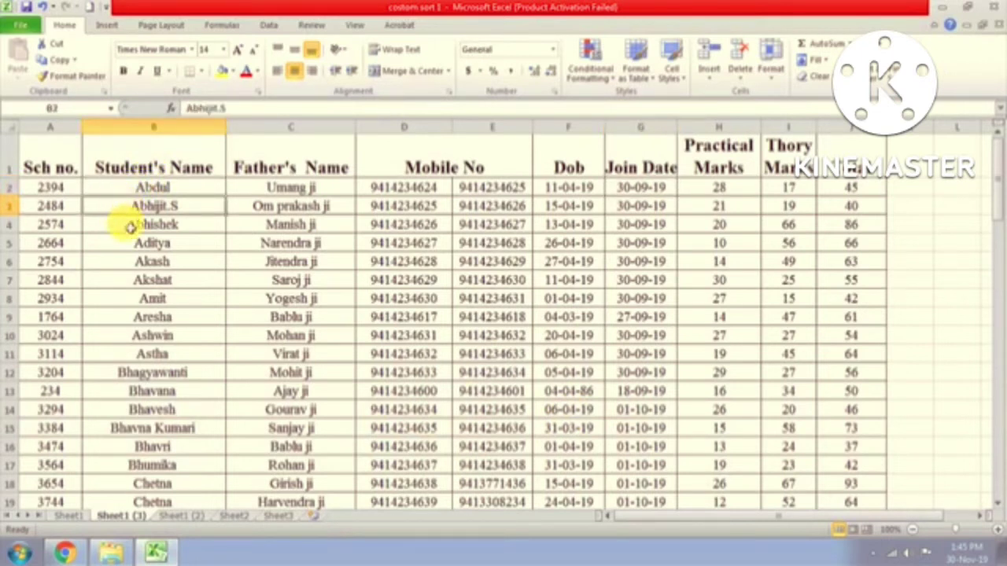
left_click(139, 225)
left_click(138, 245)
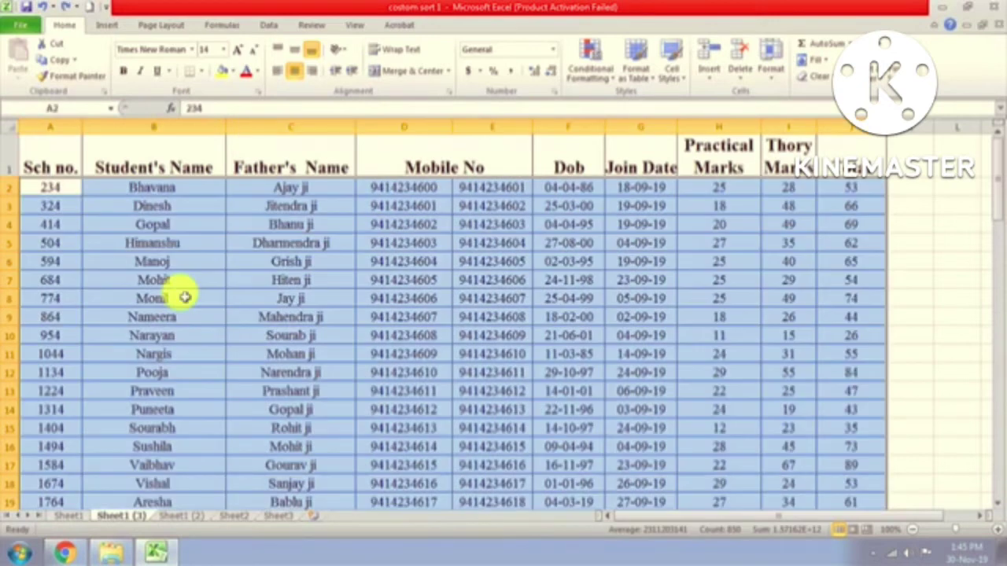
left_click(184, 297)
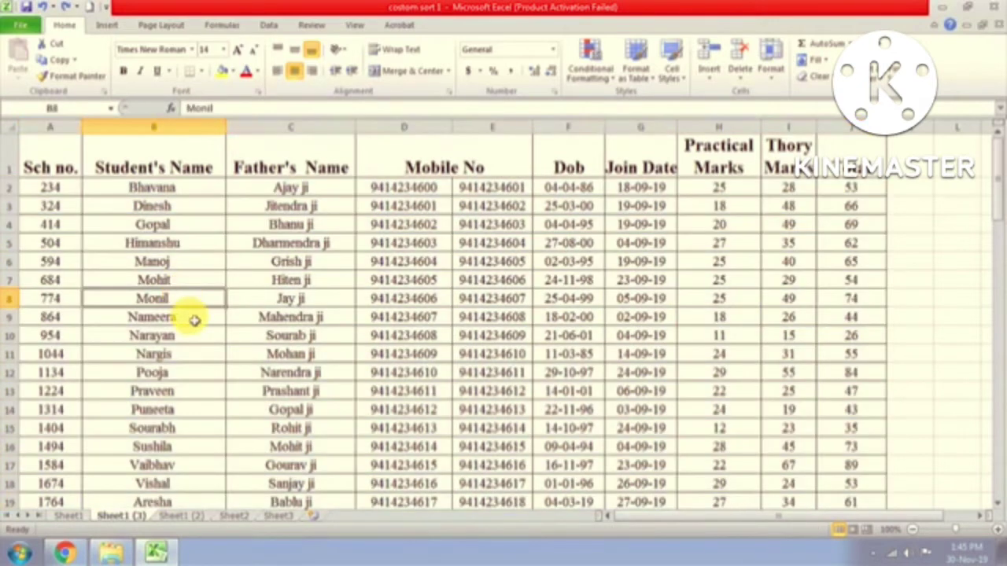
scroll(194, 320, "down", 2)
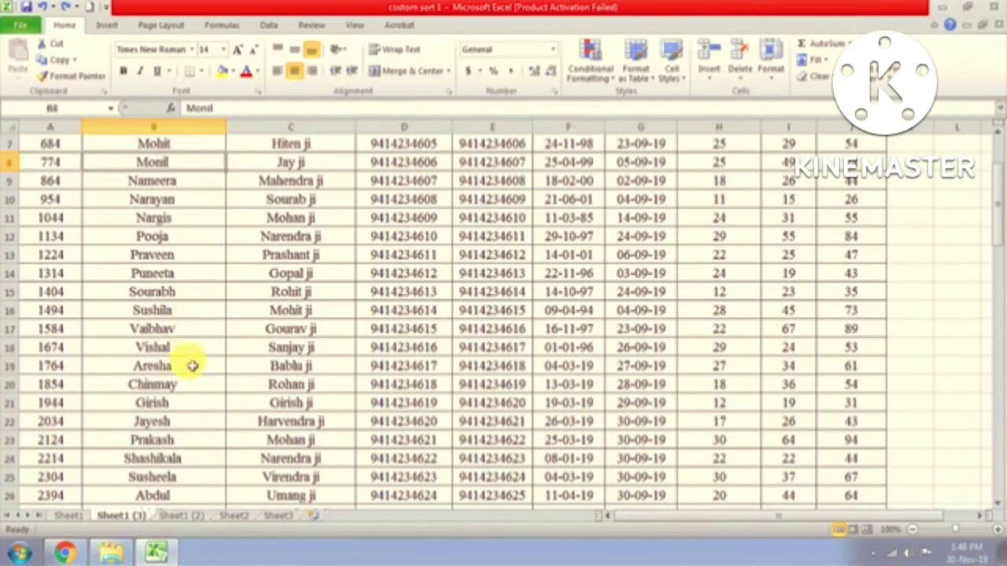
left_click(162, 368)
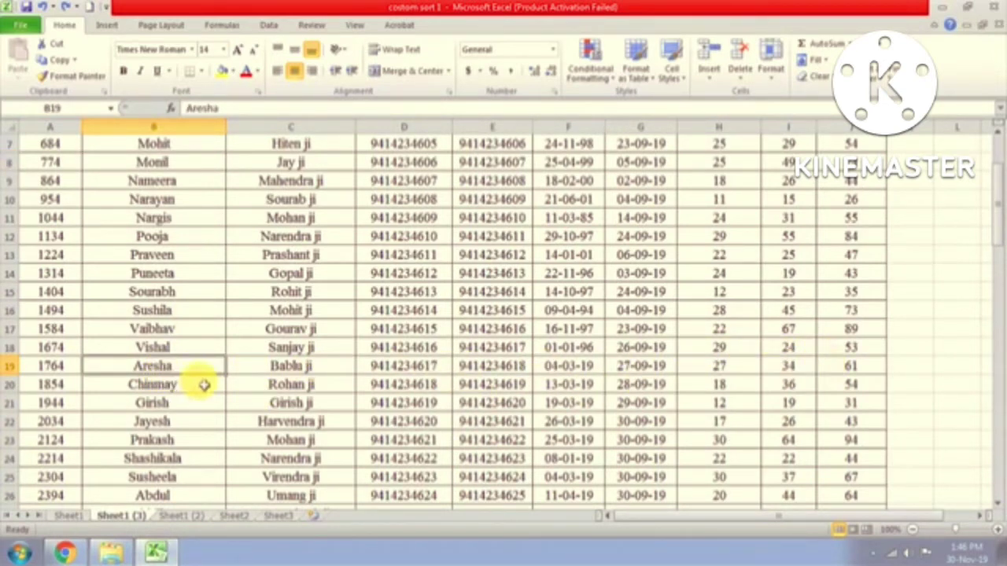
scroll(204, 385, "down", 2)
left_click(147, 388)
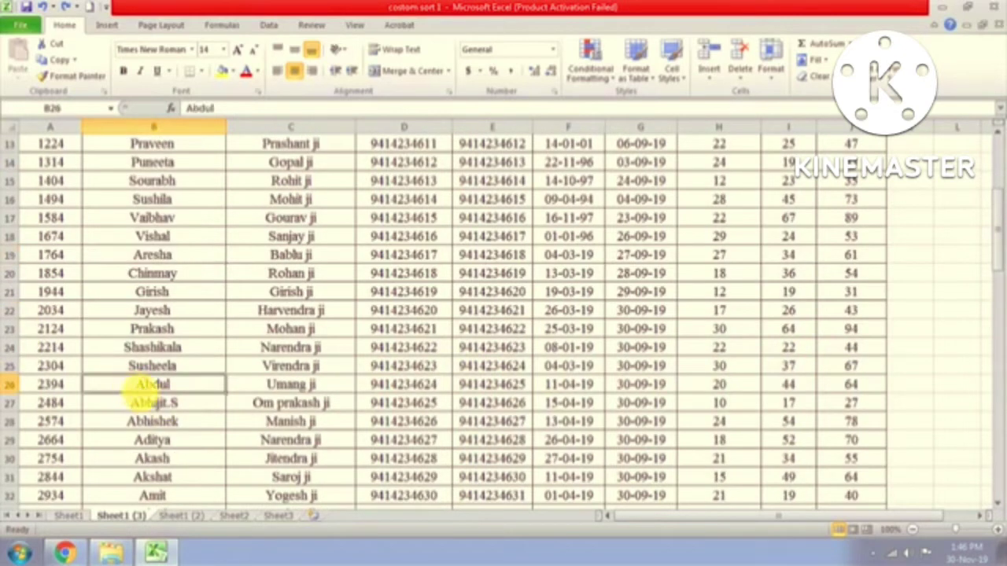
left_click(151, 404)
left_click(150, 422)
left_click(152, 458)
scroll(165, 472, "down", 2)
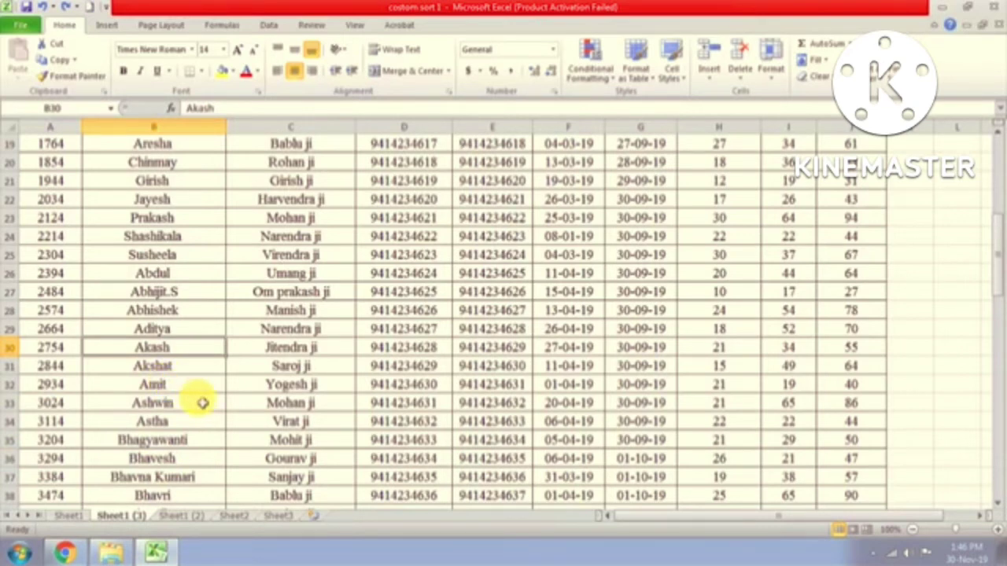
key("ctrl+Home")
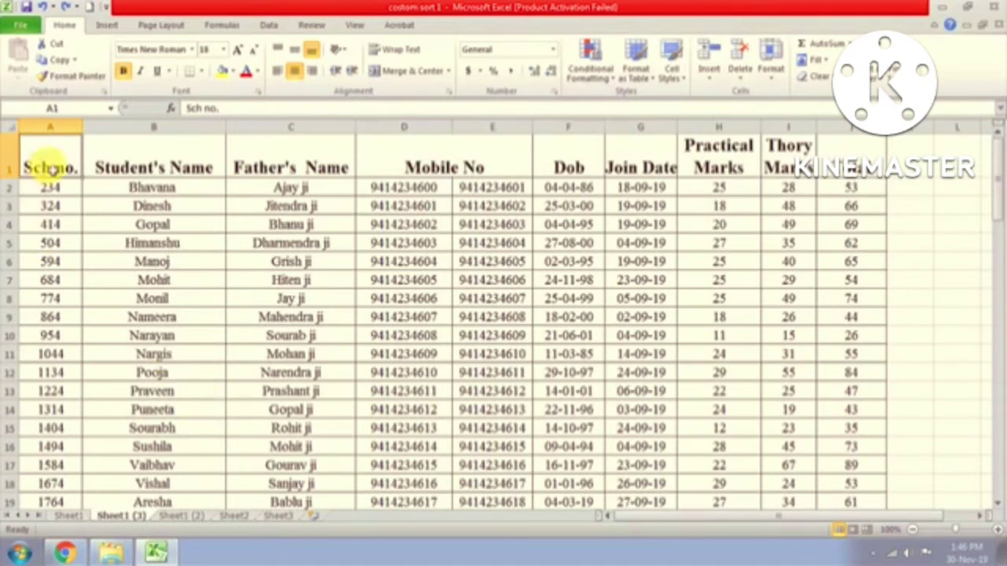
Step: Select the student table from the header row down to the last student and start a Custom Sort
left_click_drag(64, 167, 871, 308)
key("ctrl+shift+Down")
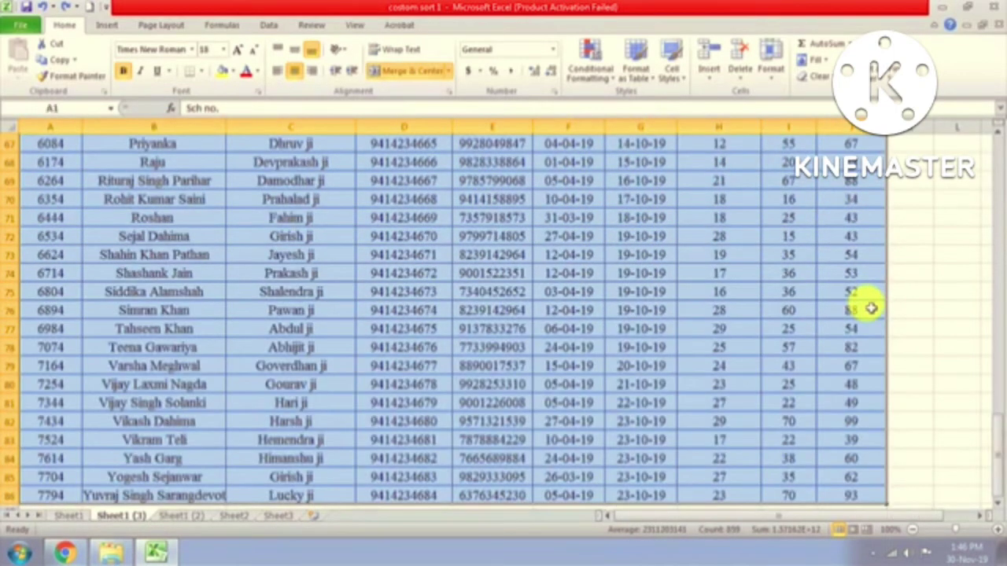
left_click(881, 62)
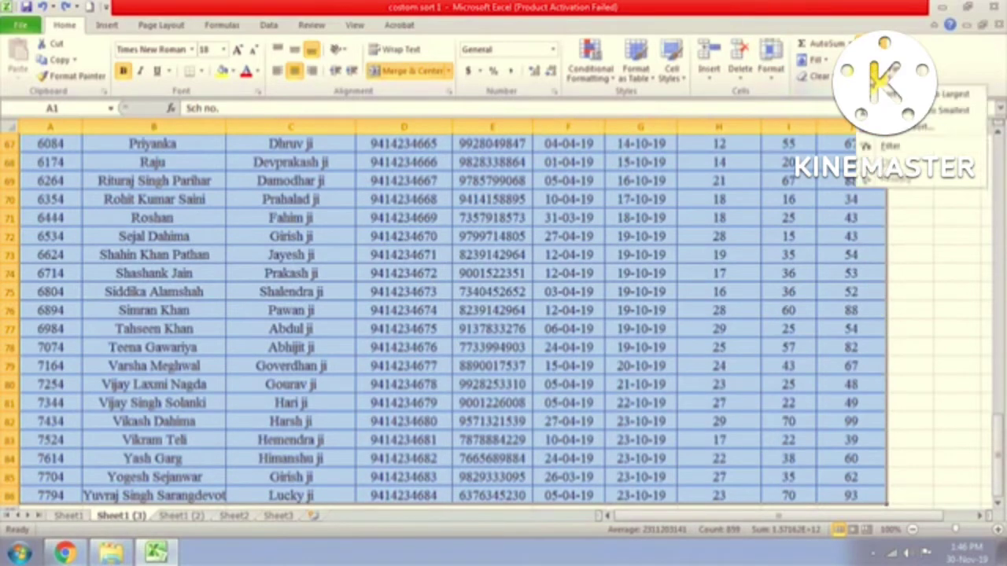
left_click(873, 128)
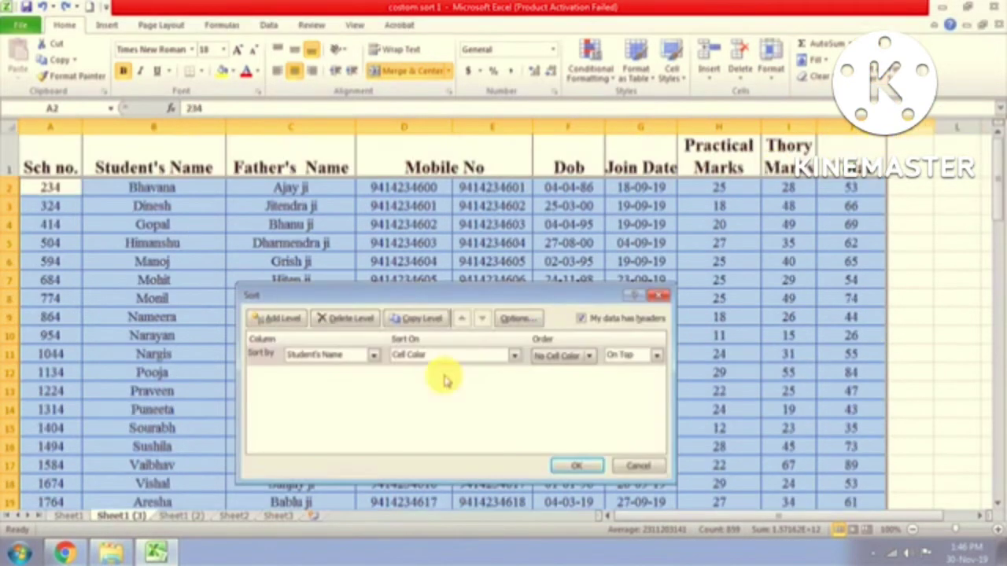
Step: Sort by Student's Name on Values in A to Z order and apply it
left_click(514, 355)
left_click(454, 368)
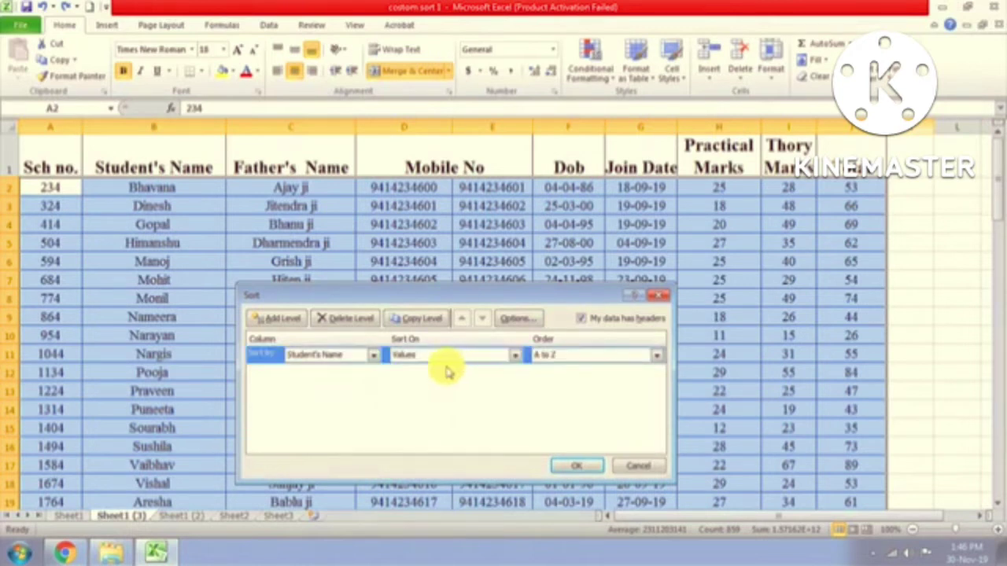
left_click(369, 356)
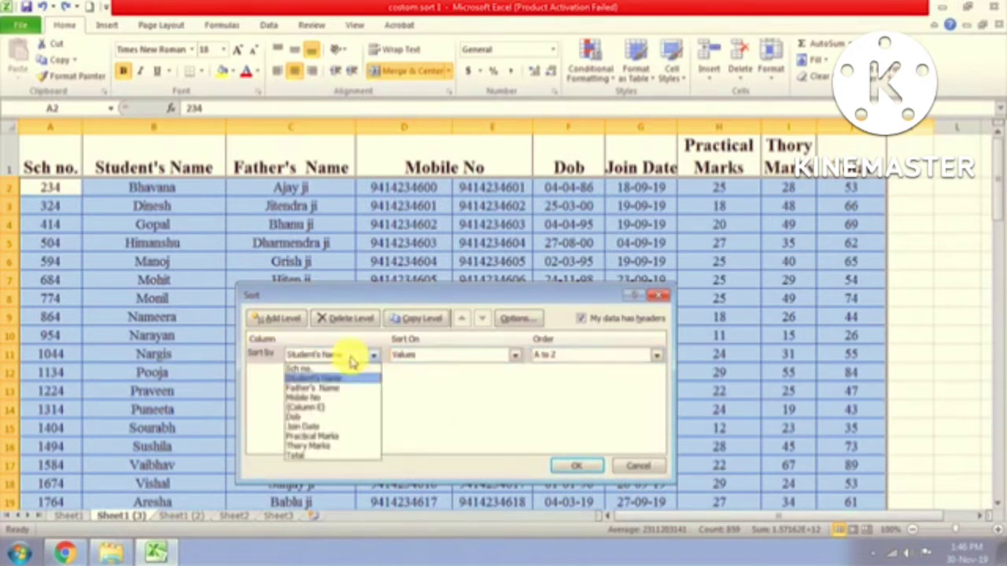
left_click(307, 378)
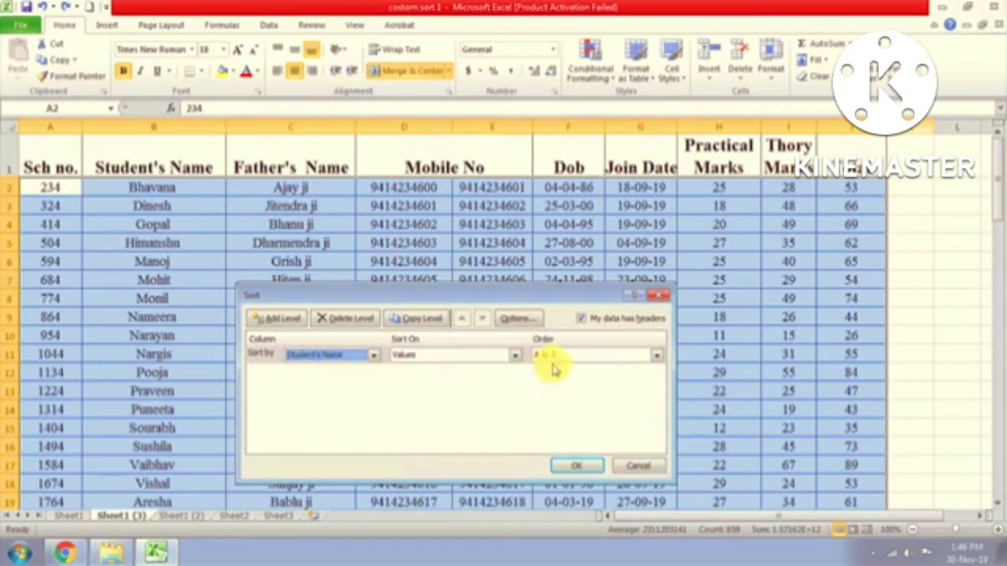
left_click(657, 360)
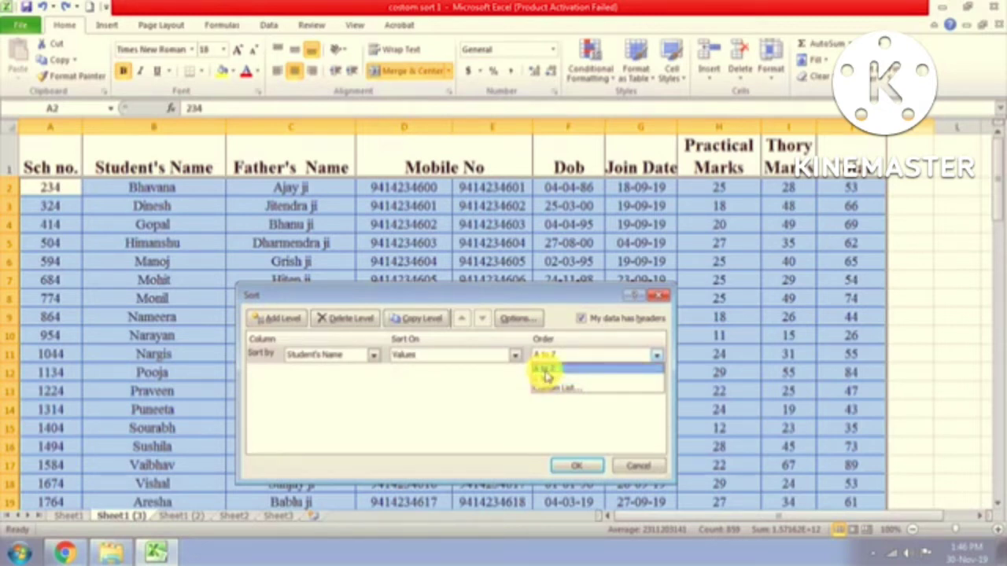
left_click(547, 376)
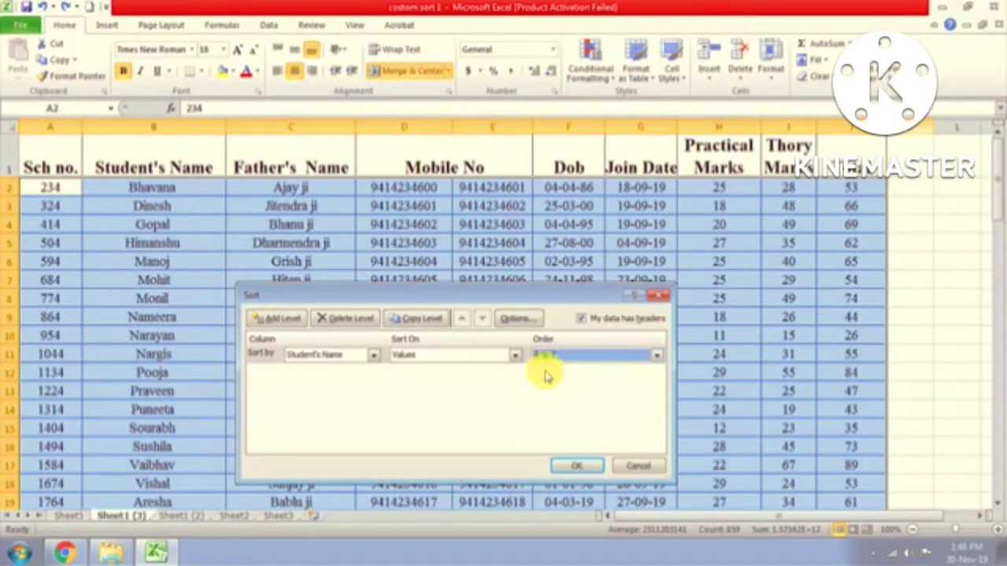
left_click(576, 468)
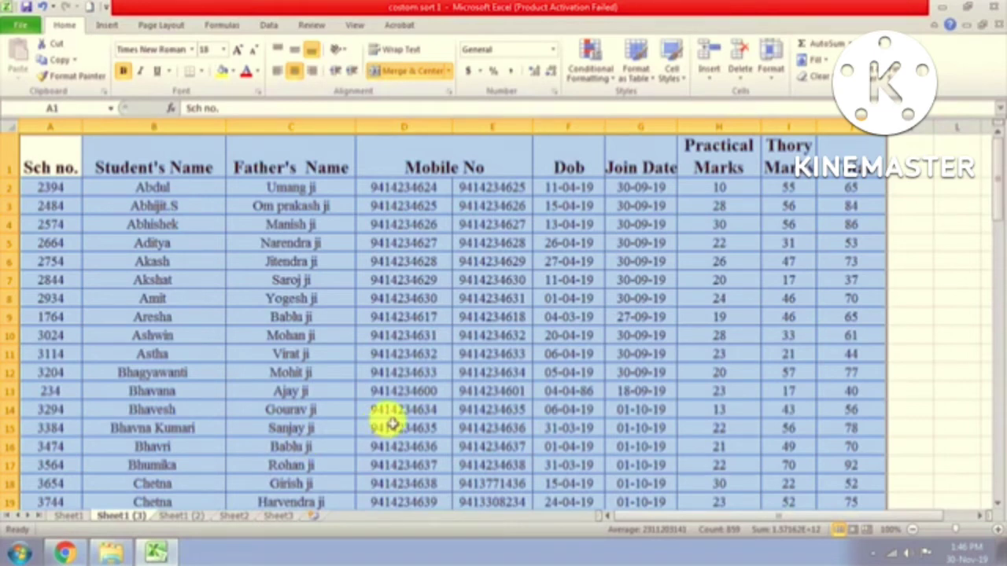
left_click(302, 192)
left_click(398, 195)
left_click(516, 194)
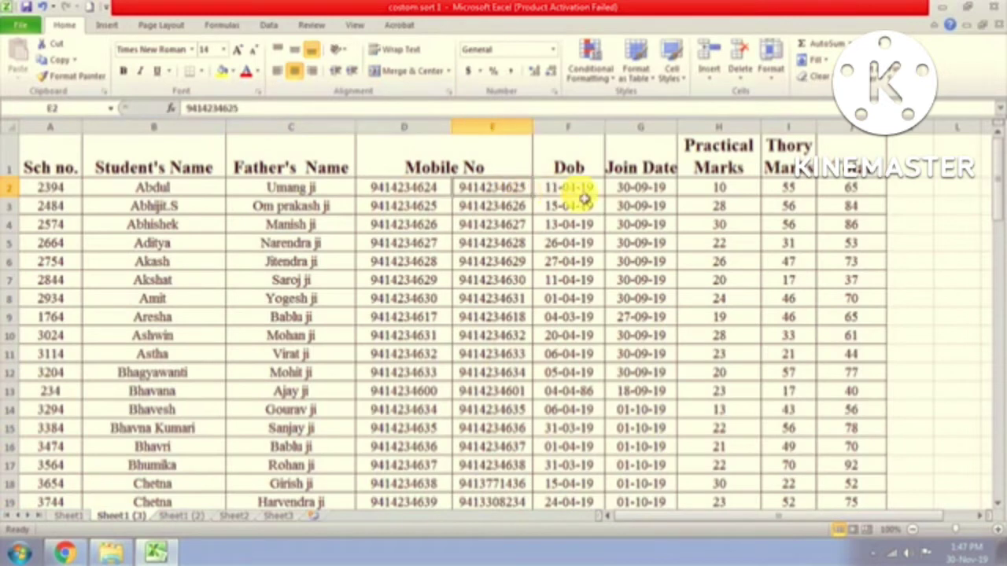
left_click(579, 195)
left_click(660, 189)
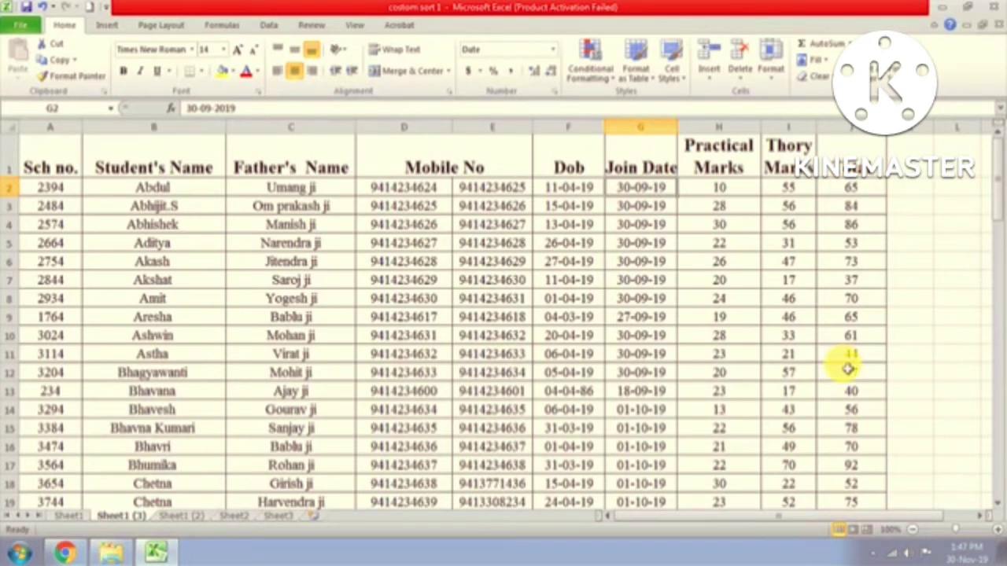
Step: Switch to Sheet1 (2) and inspect the SUM formulas in the Total column, including rows 6 and 14
left_click(176, 516)
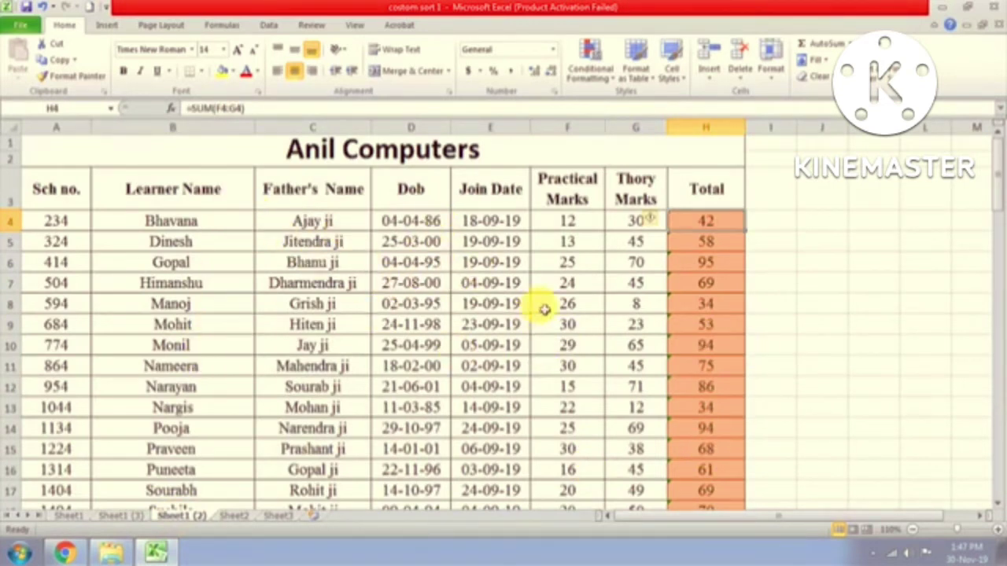
left_click(716, 262)
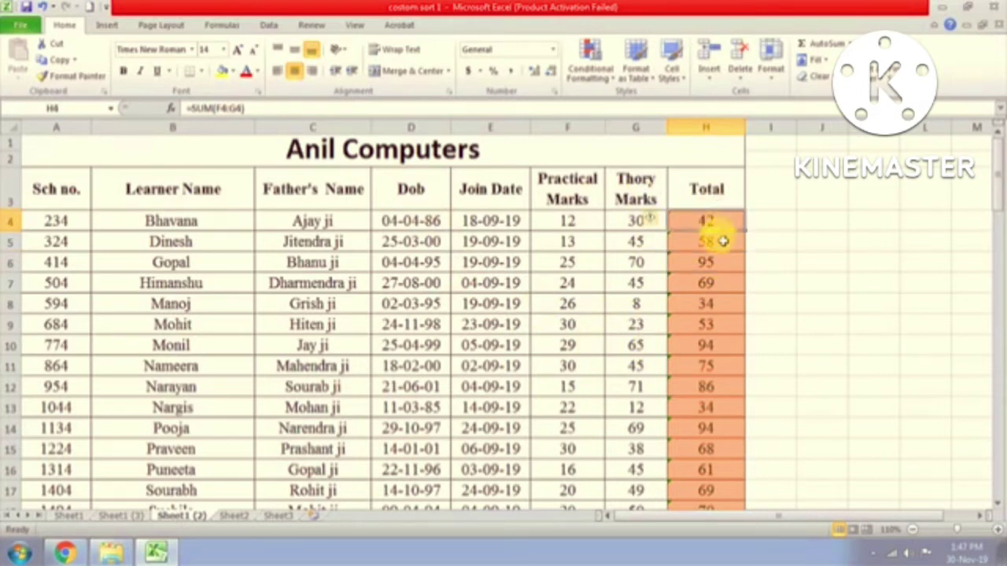
left_click(708, 365)
left_click(711, 424)
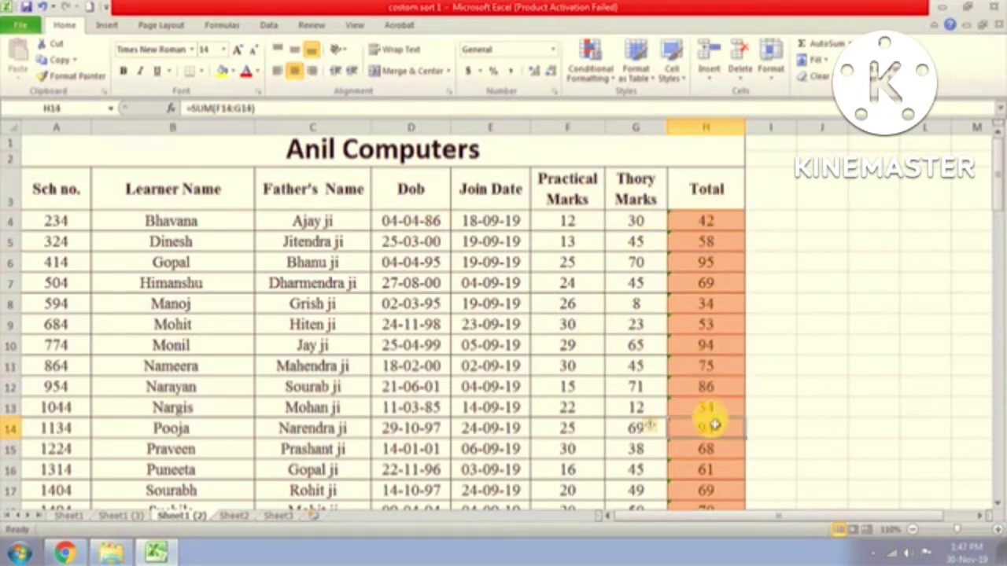
scroll(713, 424, "down", 1)
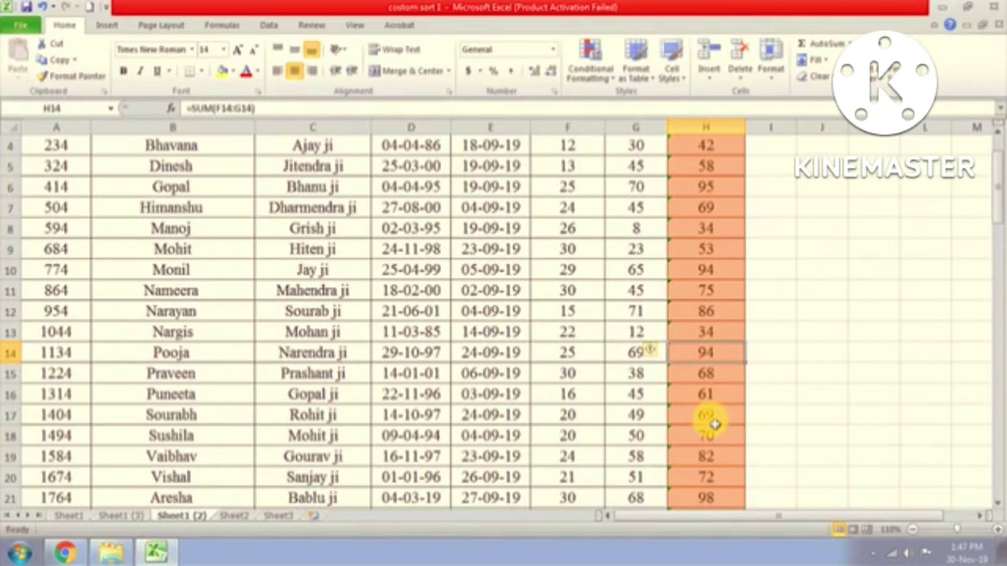
scroll(714, 404, "up", 1)
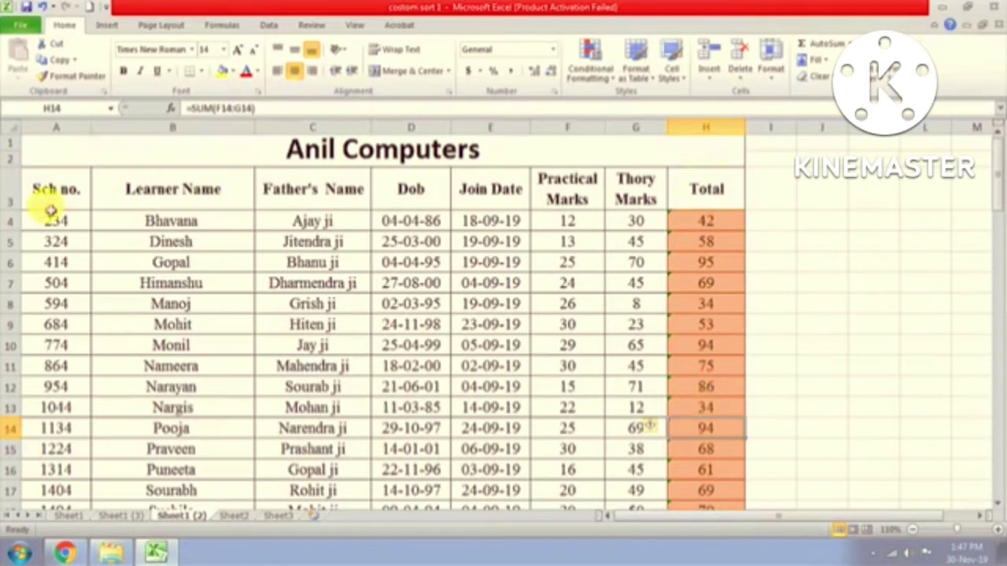
Step: Select the marks table from its header row down to row 88 and start a Custom Sort
left_click_drag(45, 196, 706, 419)
key("ctrl+shift+Down")
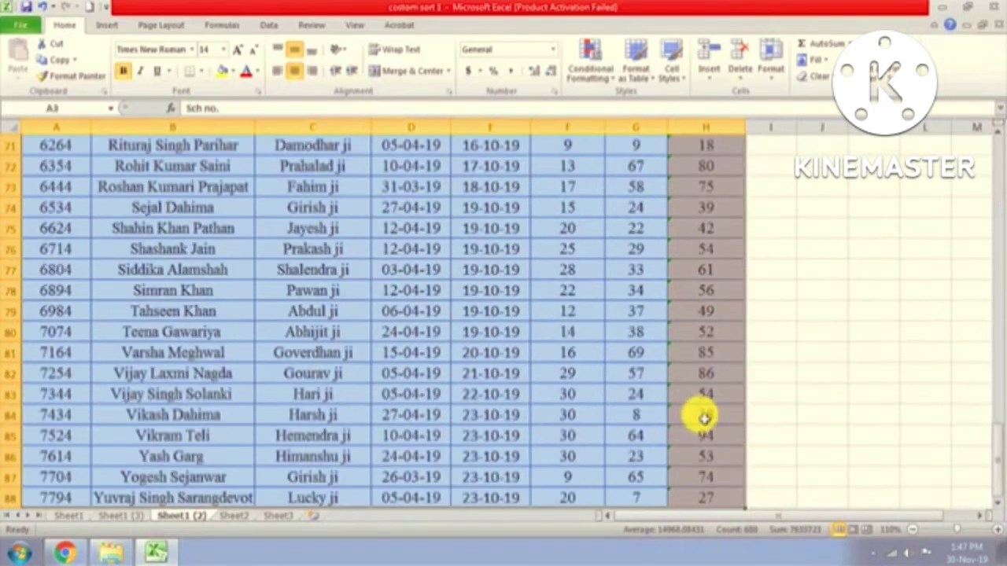
scroll(499, 247, "up", 10)
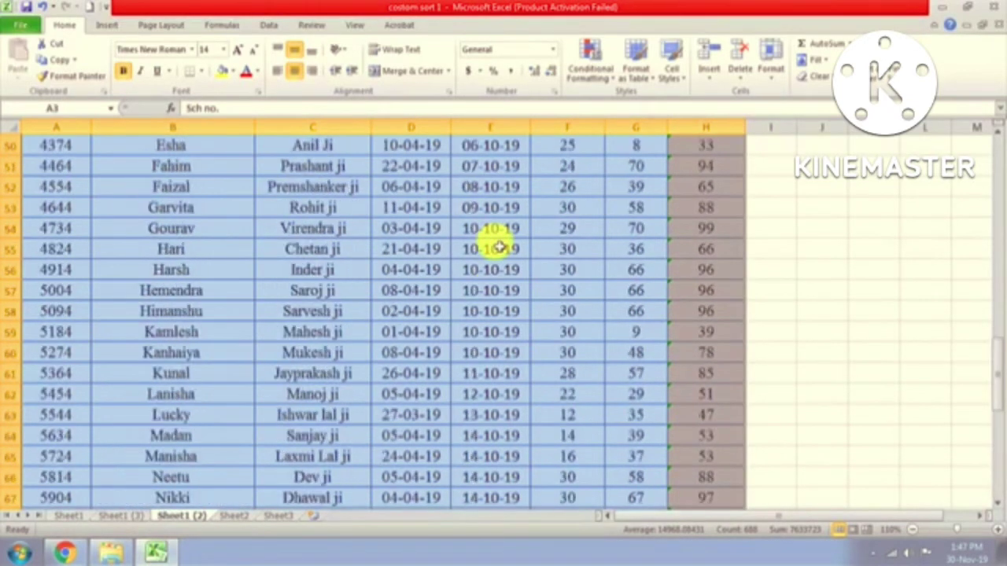
scroll(498, 248, "up", 13)
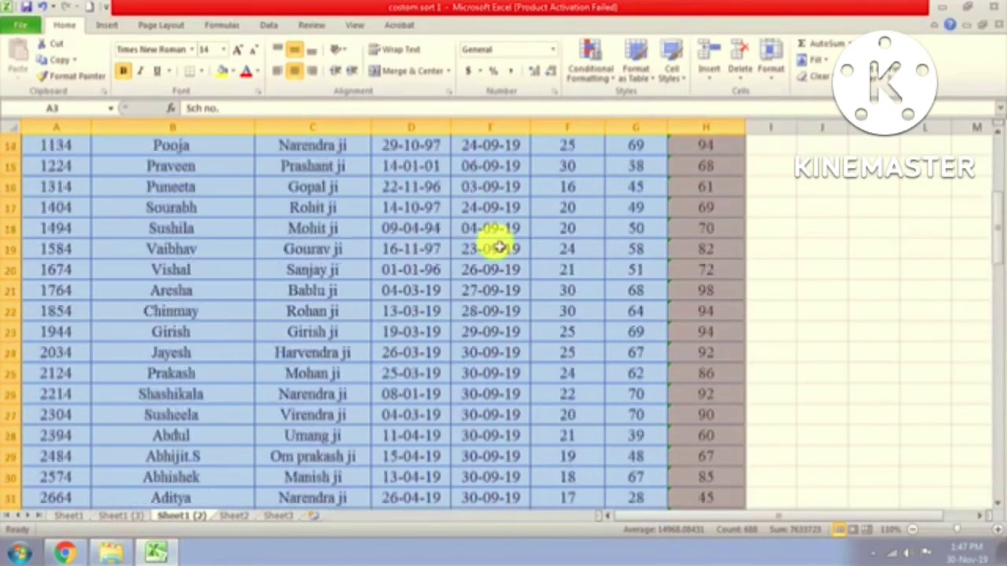
left_click(877, 72)
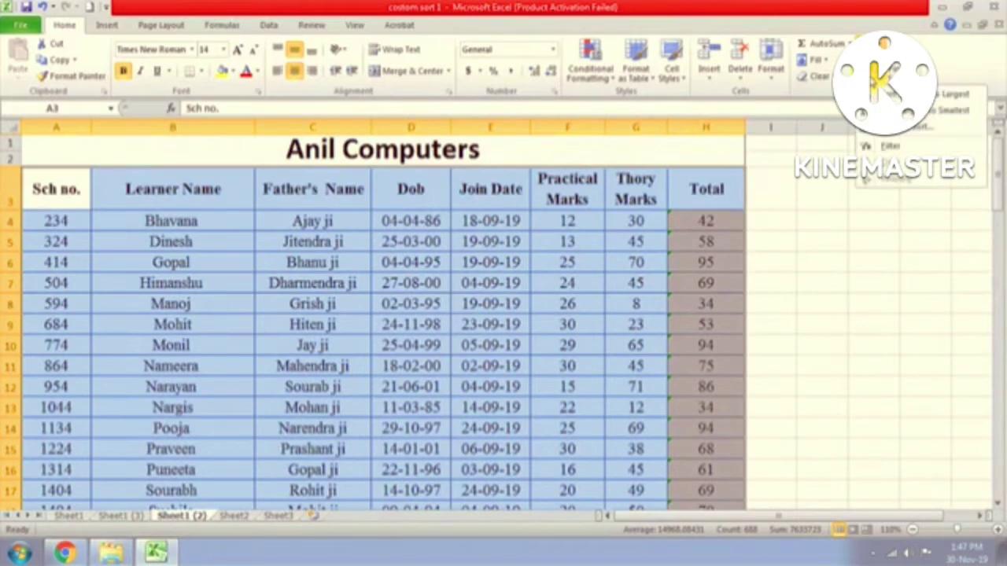
left_click(913, 126)
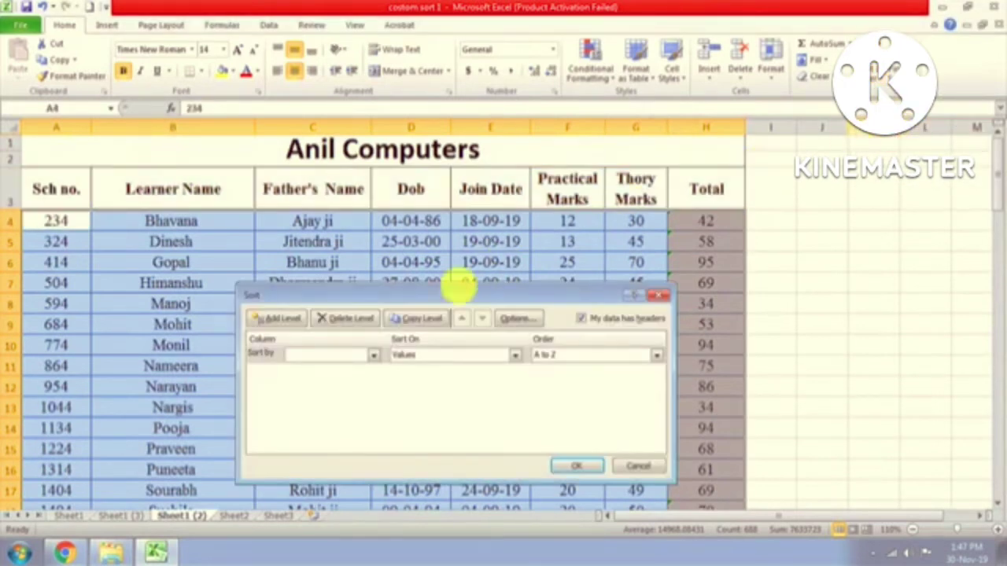
Step: Sort by the Total column, Largest to Smallest, and apply it
left_click_drag(428, 292, 288, 259)
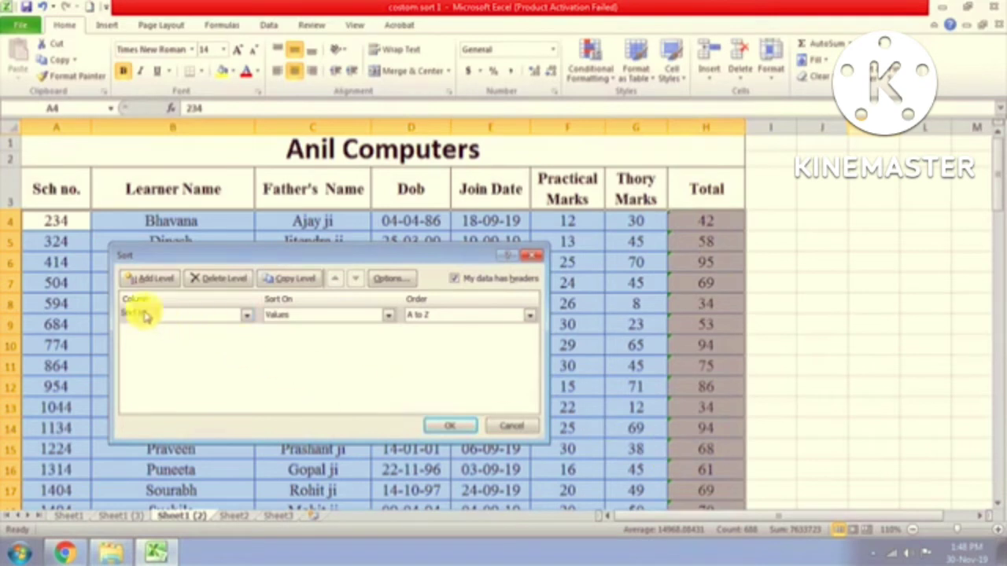
left_click(249, 317)
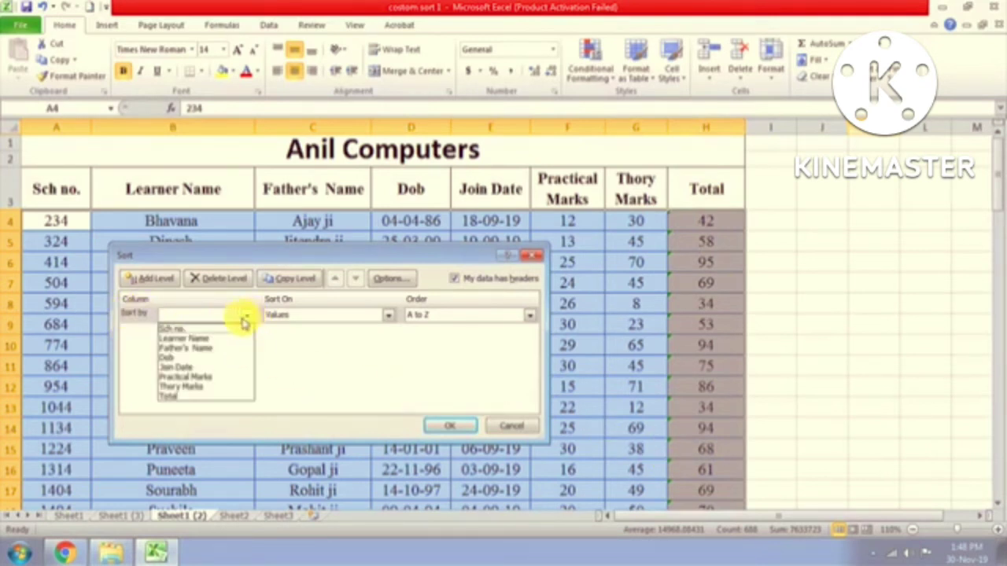
left_click(187, 397)
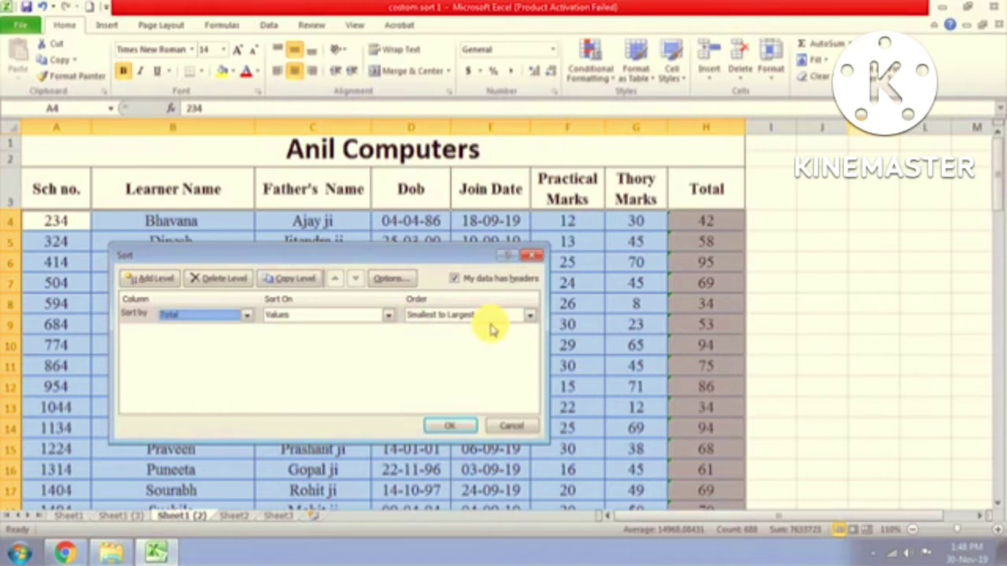
left_click(530, 315)
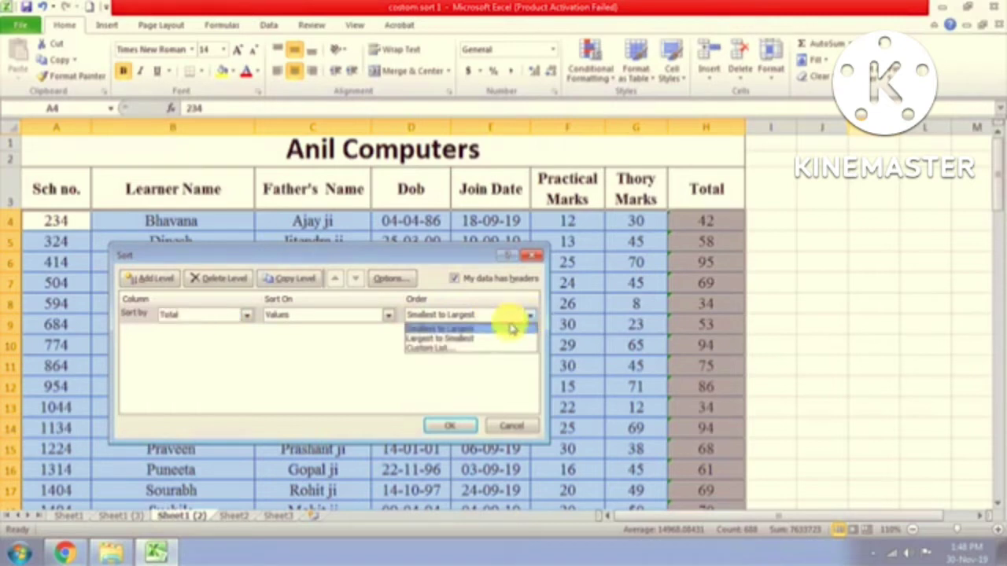
left_click(467, 341)
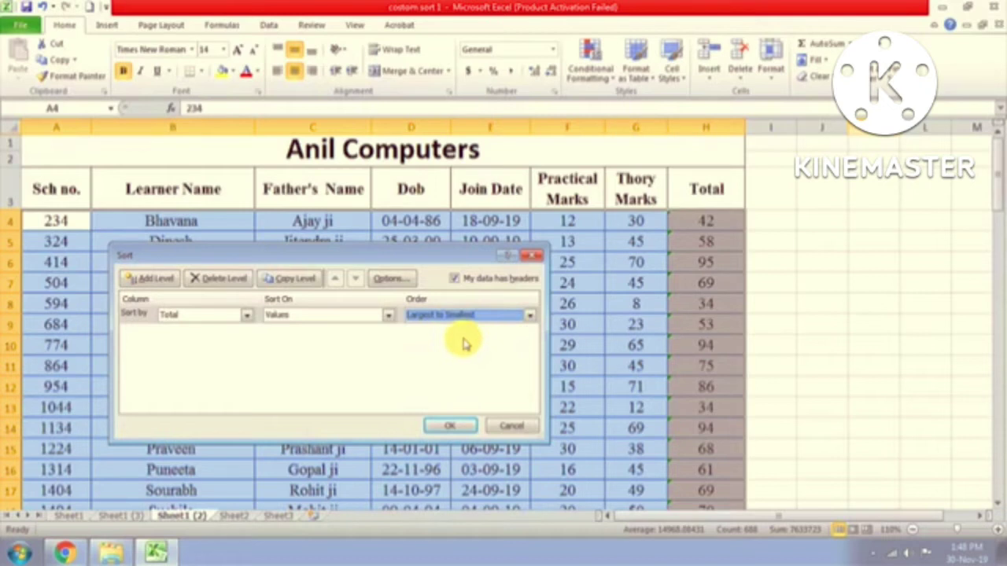
left_click(443, 428)
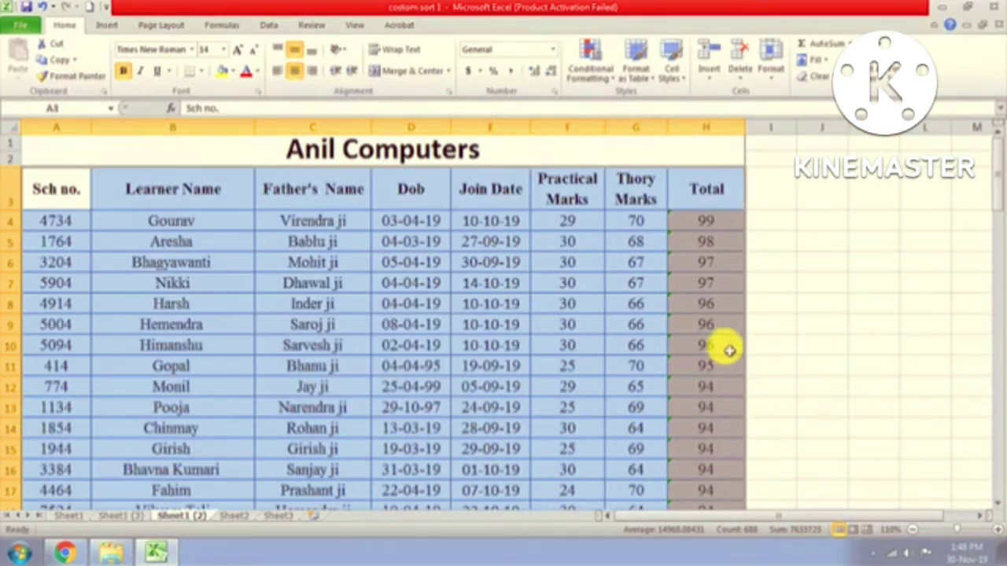
Step: Inspect the Total formulas in the top rows through row 10, returning to the highest Total, 99
left_click(722, 226)
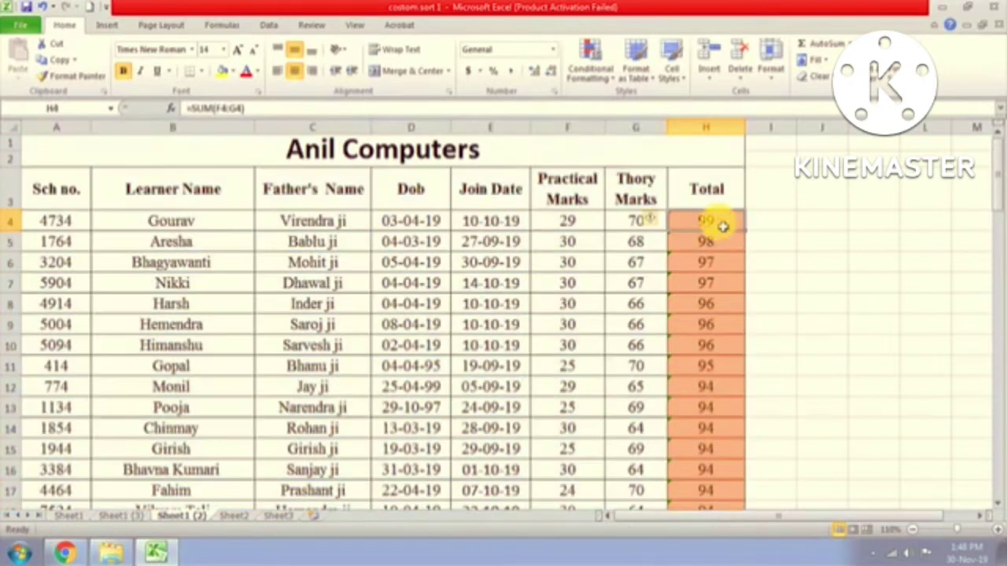
left_click(722, 247)
left_click(720, 271)
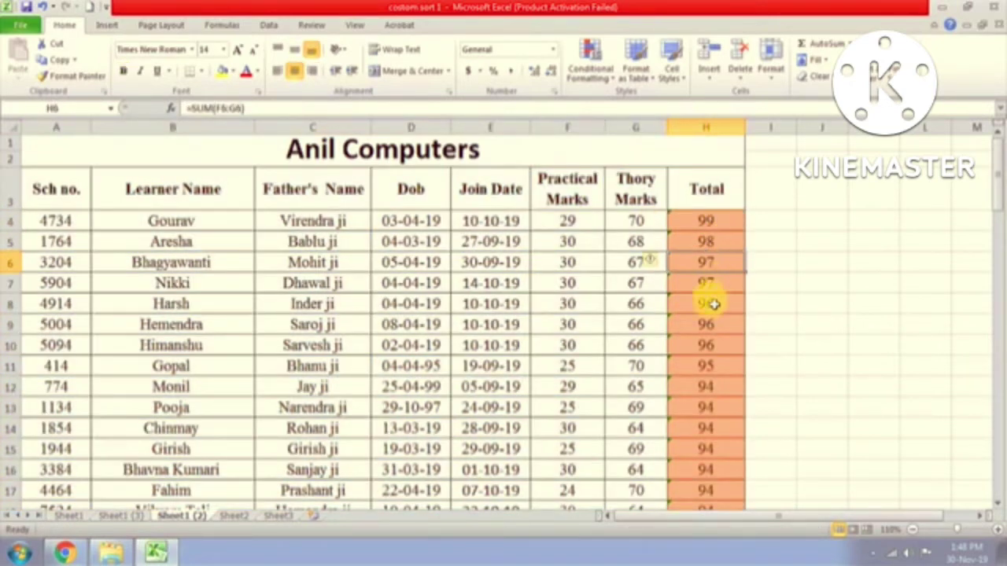
left_click(715, 286)
left_click(717, 323)
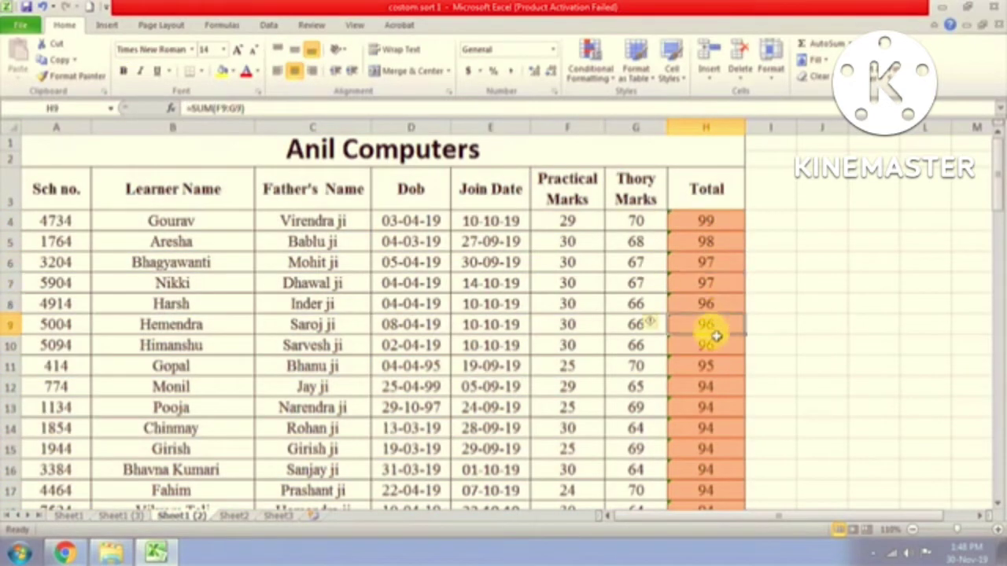
left_click(712, 343)
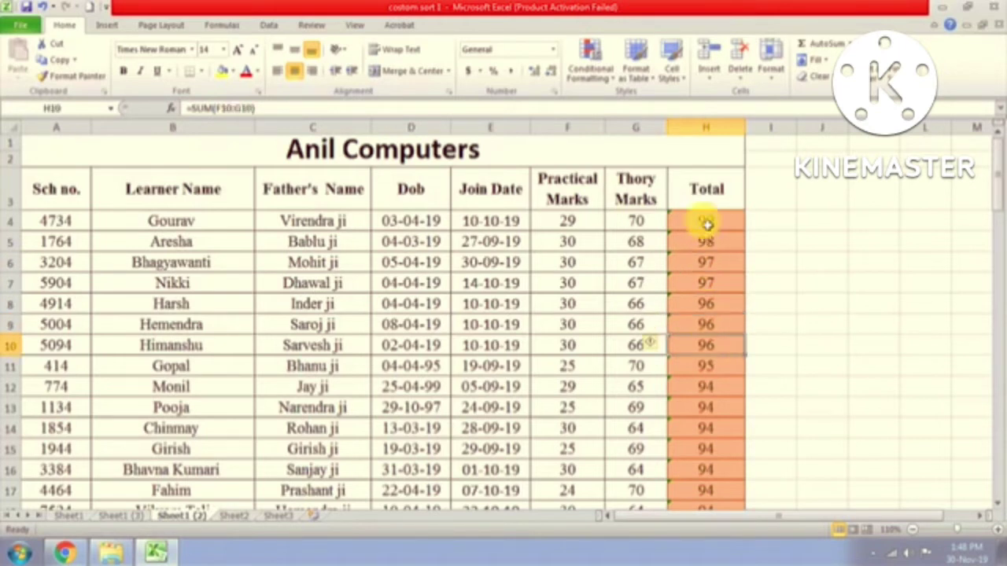
left_click(708, 221)
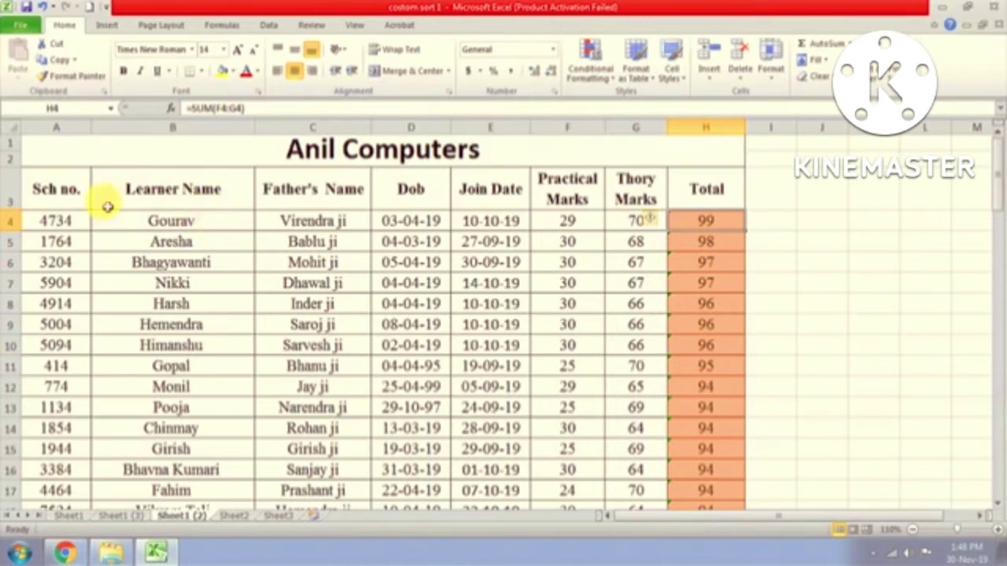
Step: Recheck the Total formulas for the second student through row 10, then scroll down the list
left_click(707, 242)
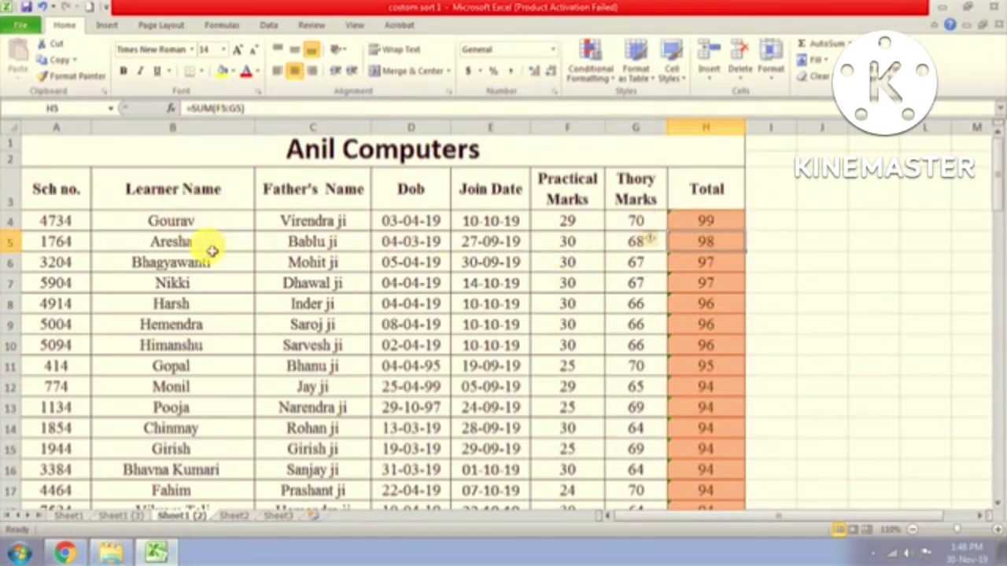
left_click(691, 263)
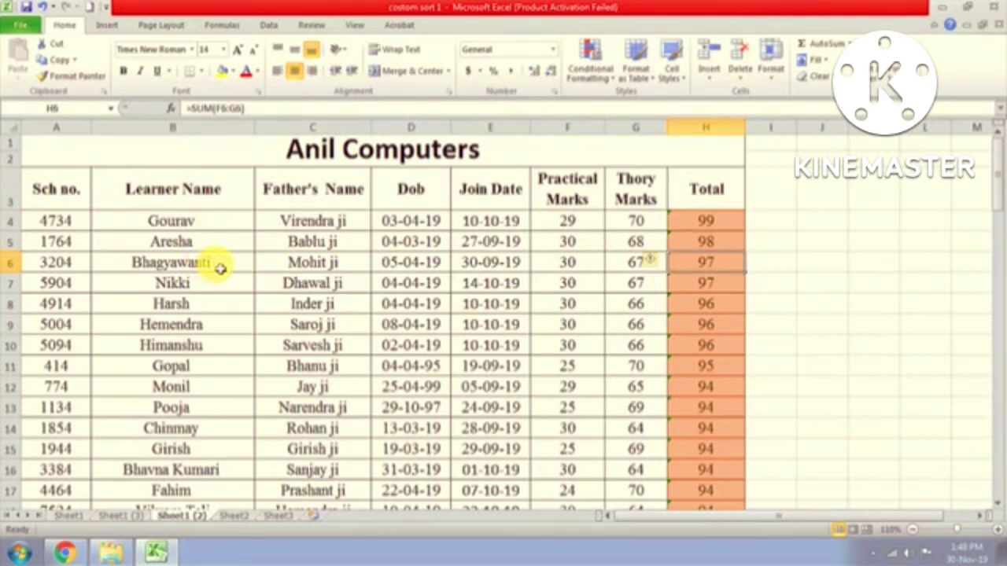
left_click(714, 285)
left_click(719, 306)
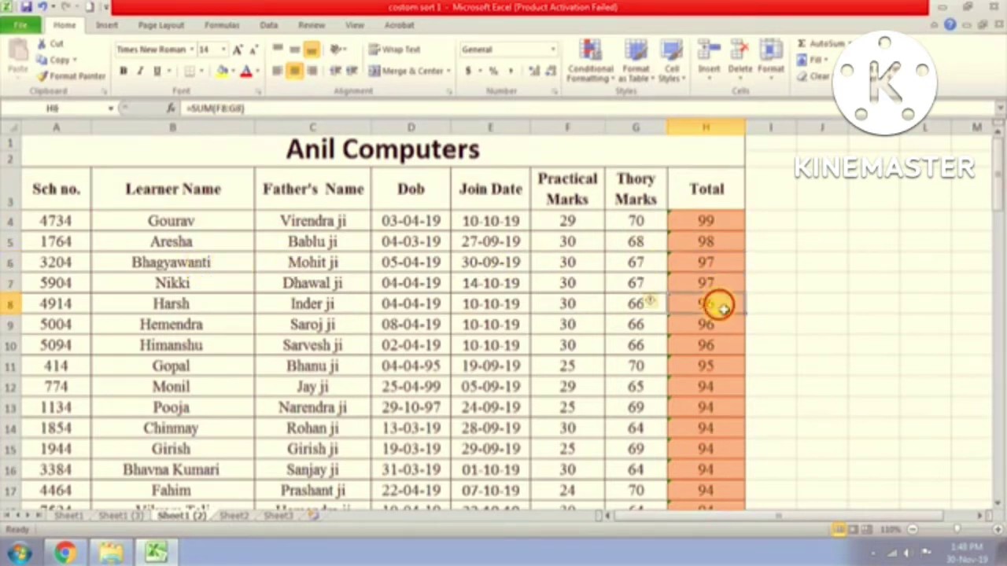
left_click(730, 326)
left_click(732, 344)
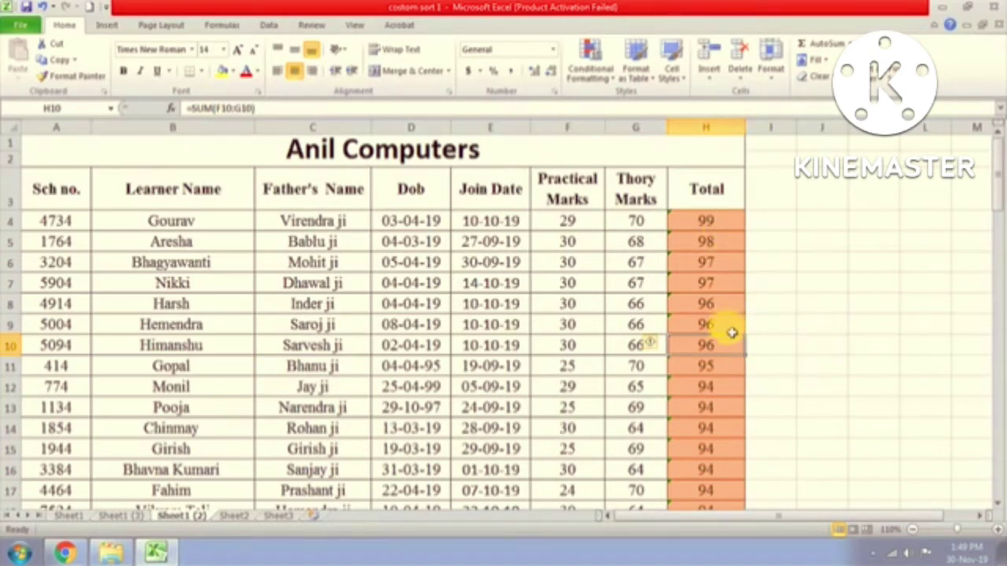
scroll(715, 402, "down", 2)
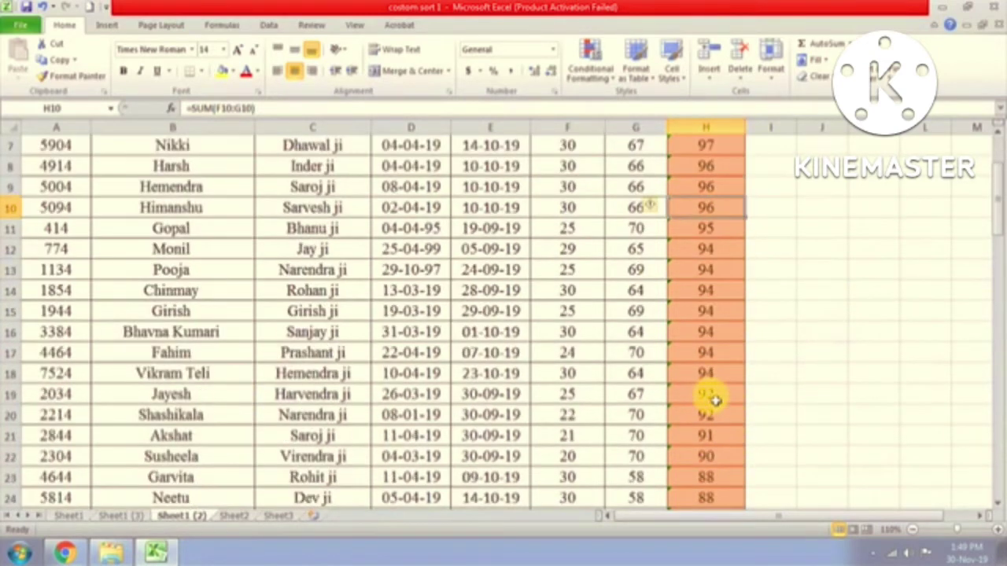
scroll(714, 401, "down", 2)
scroll(714, 402, "down", 1)
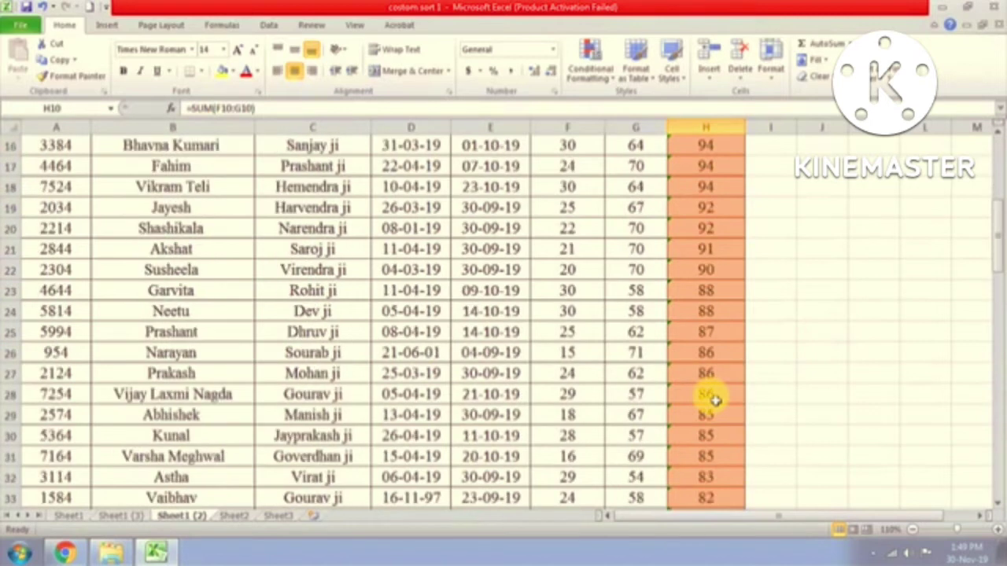
scroll(714, 388, "up", 5)
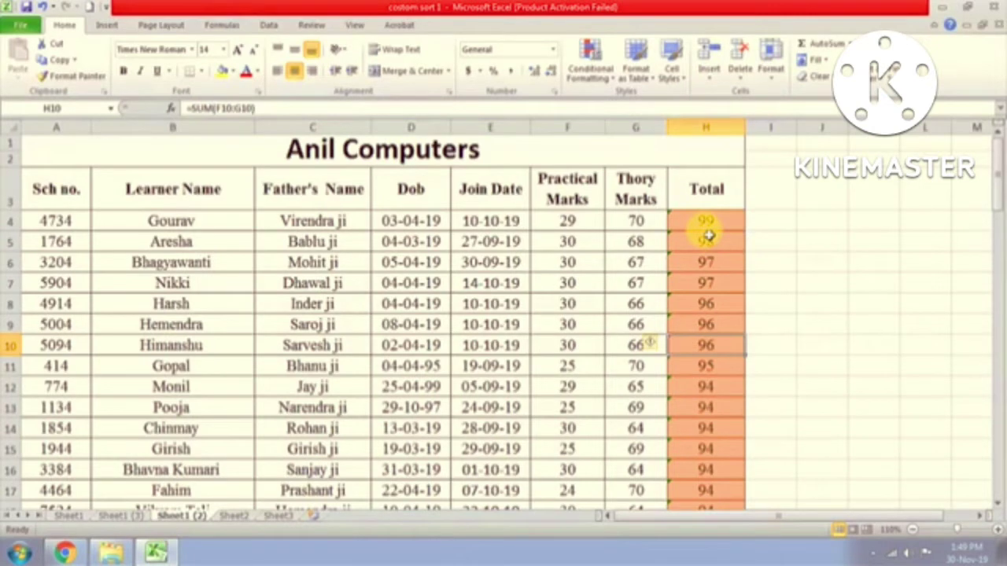
Step: Return to the top Total cell and scroll through the descending list
left_click(725, 222)
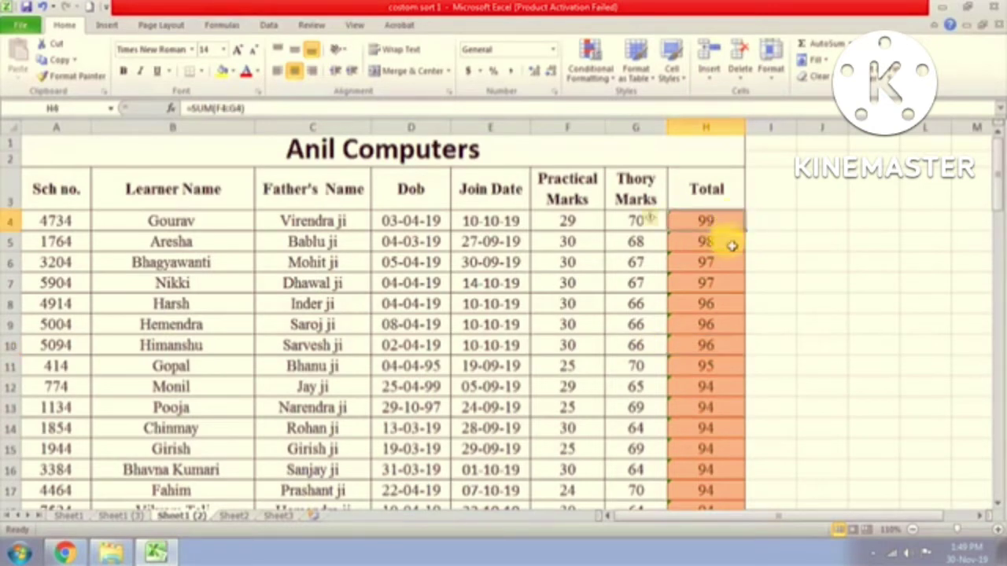
scroll(727, 271, "down", 4)
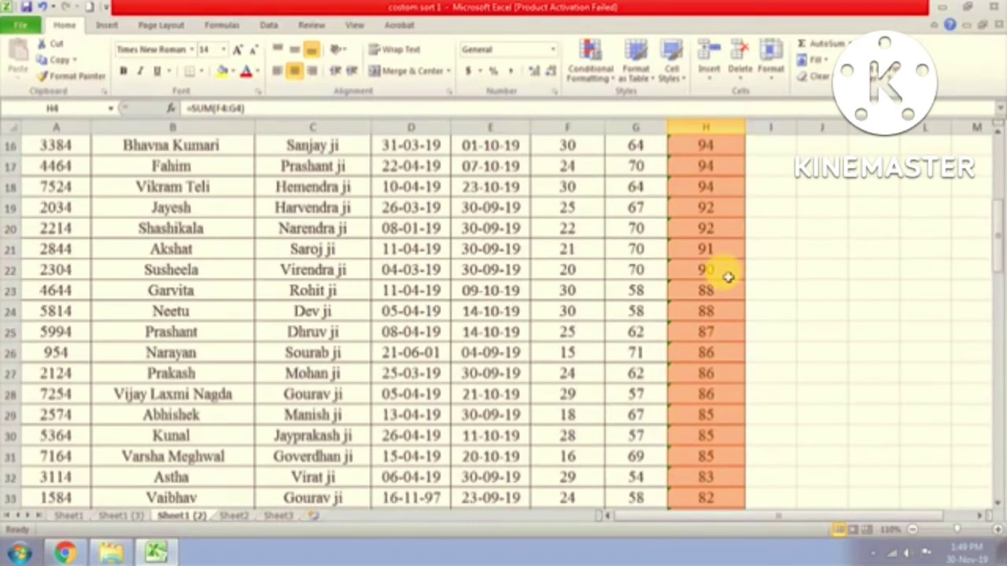
scroll(728, 277, "down", 10)
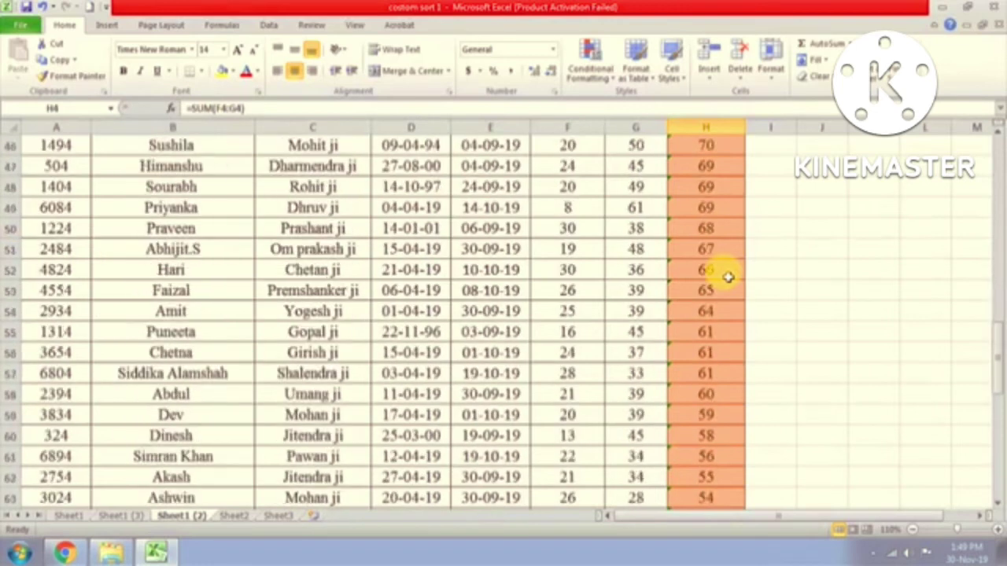
scroll(728, 277, "down", 9)
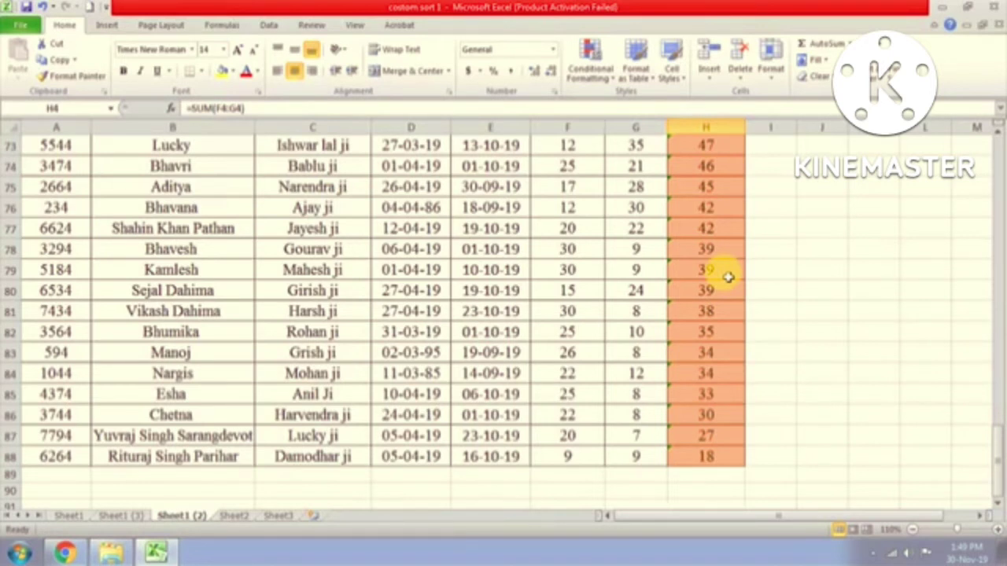
scroll(728, 277, "up", 20)
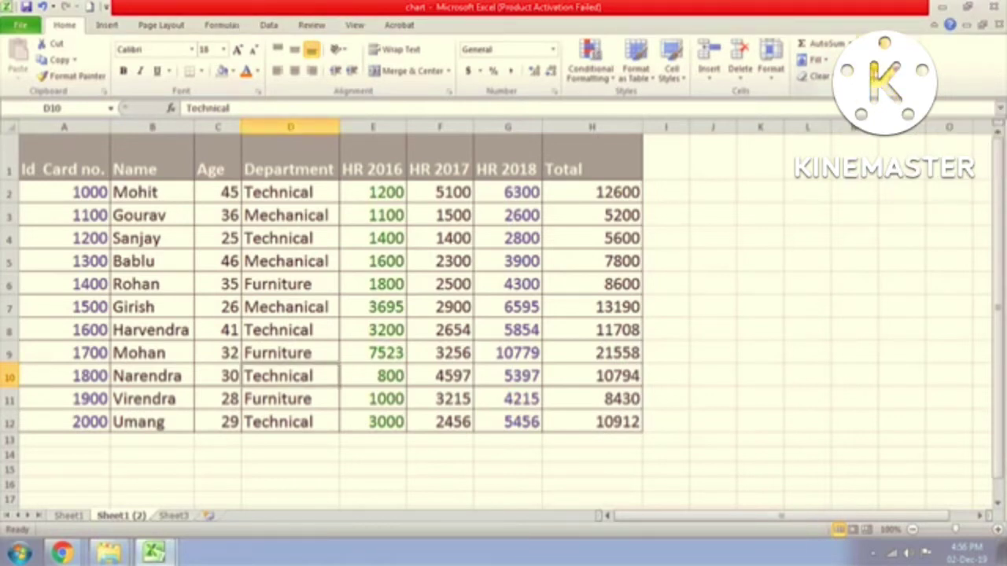
left_click(878, 77)
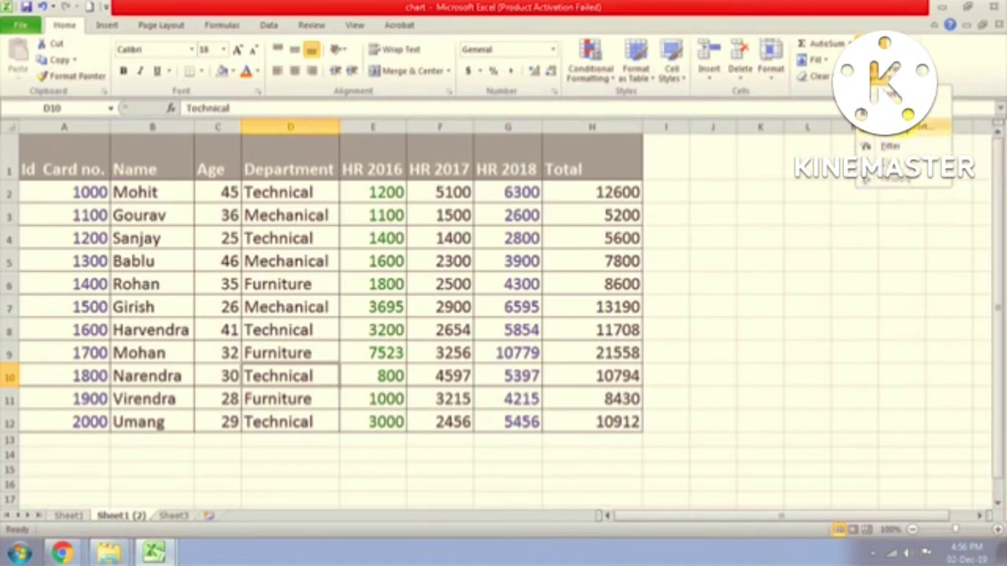
left_click(156, 161)
left_click(156, 162)
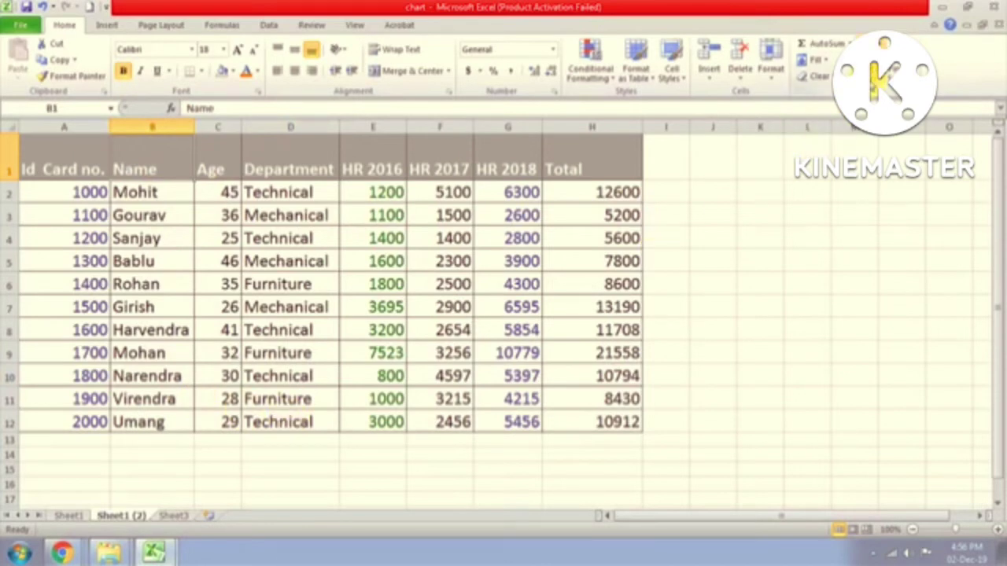
left_click(881, 67)
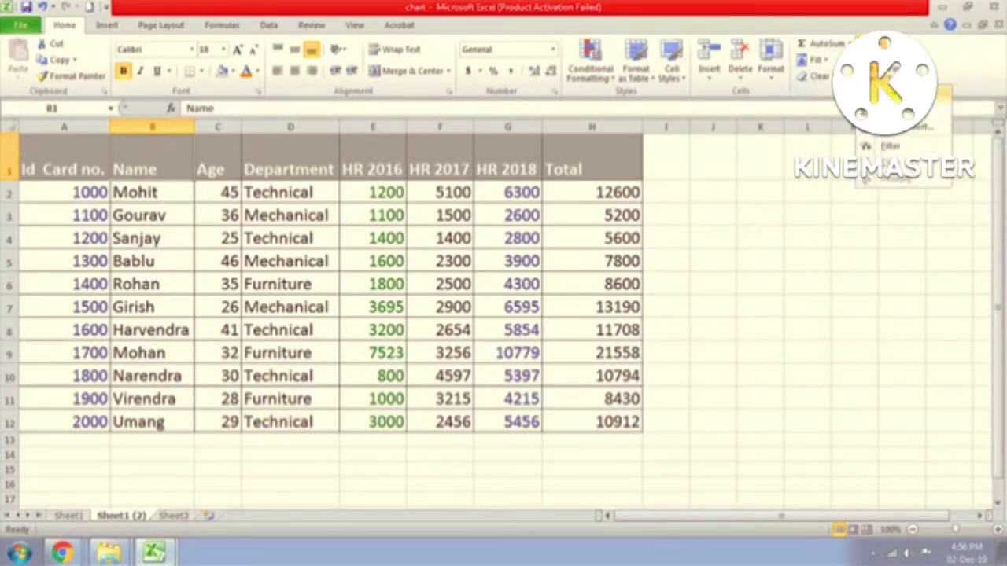
left_click(889, 94)
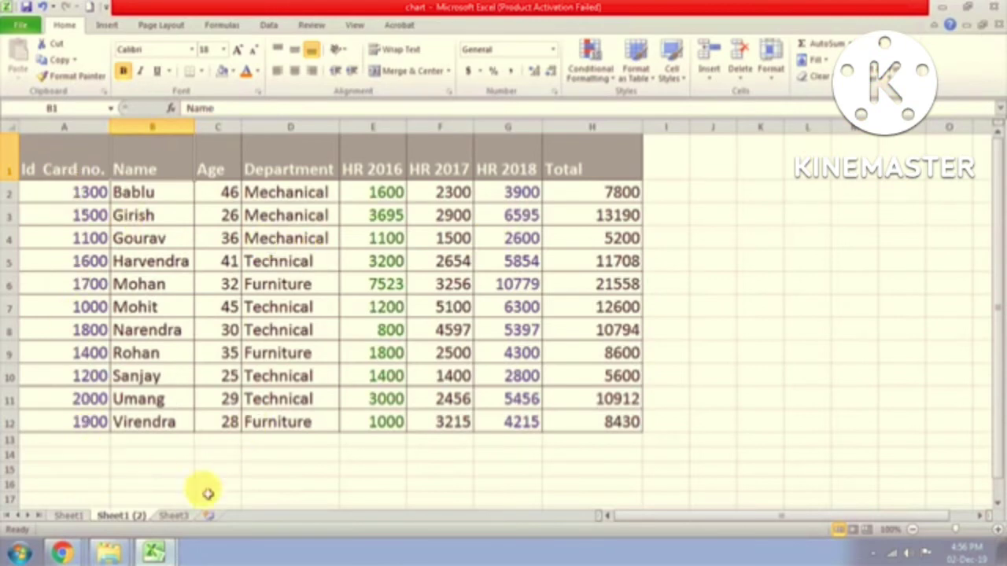
key("ctrl+z")
left_click(277, 174)
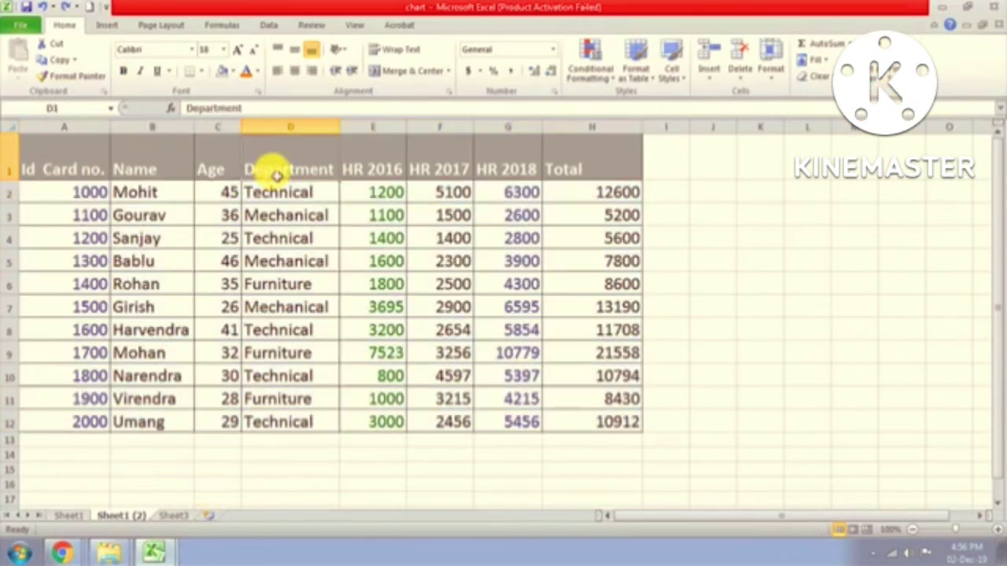
left_click(883, 74)
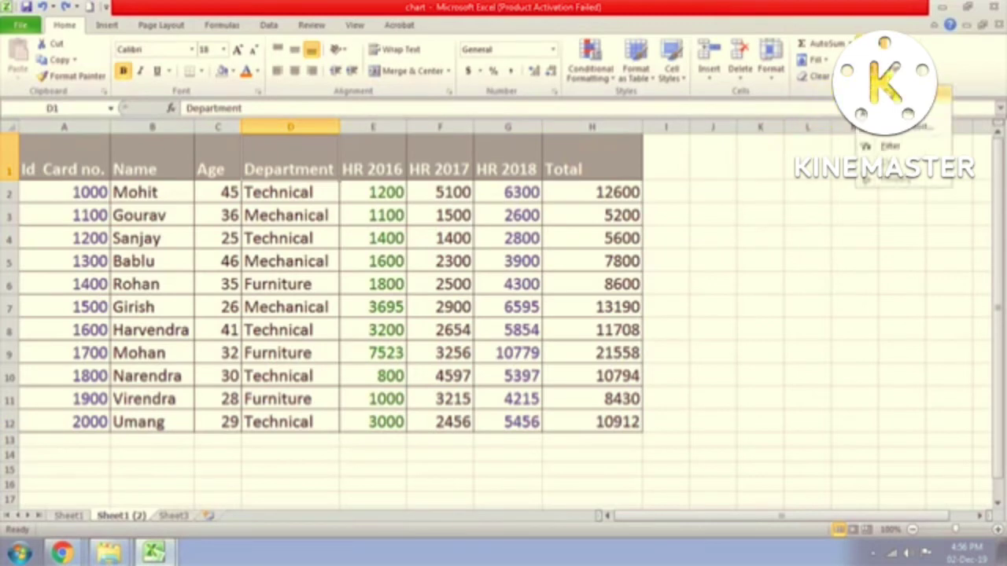
left_click(893, 96)
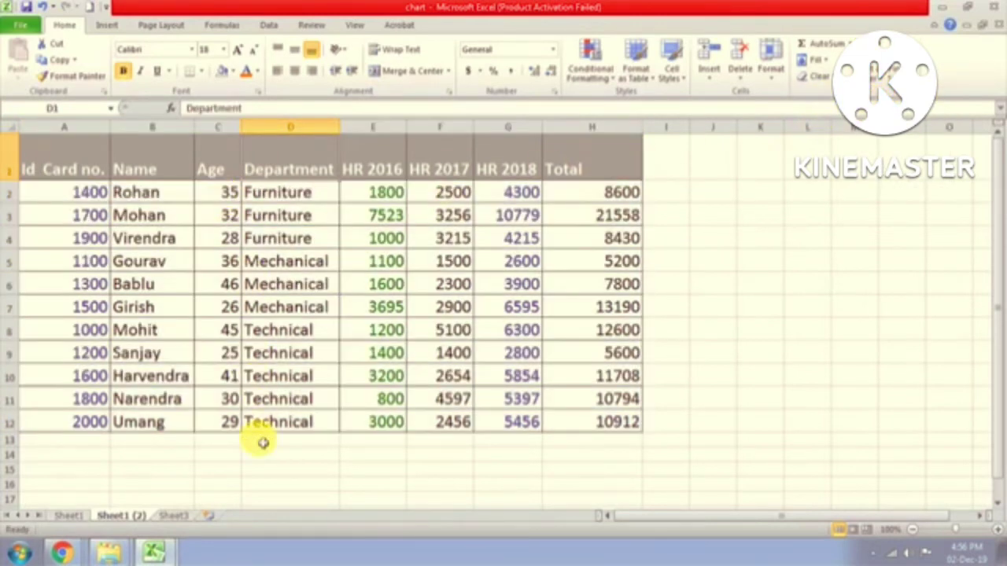
key("ctrl+z")
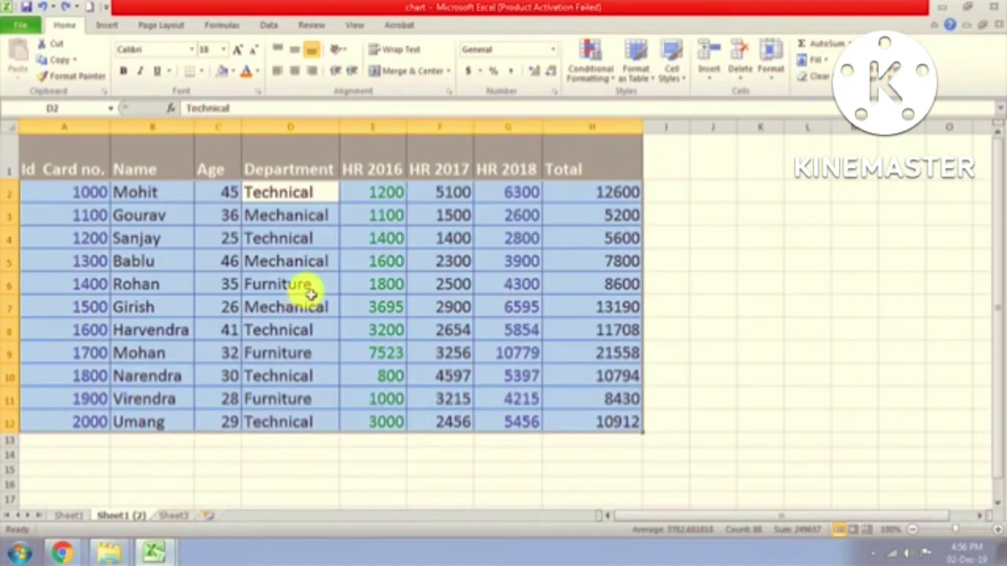
left_click(292, 286)
left_click(375, 193)
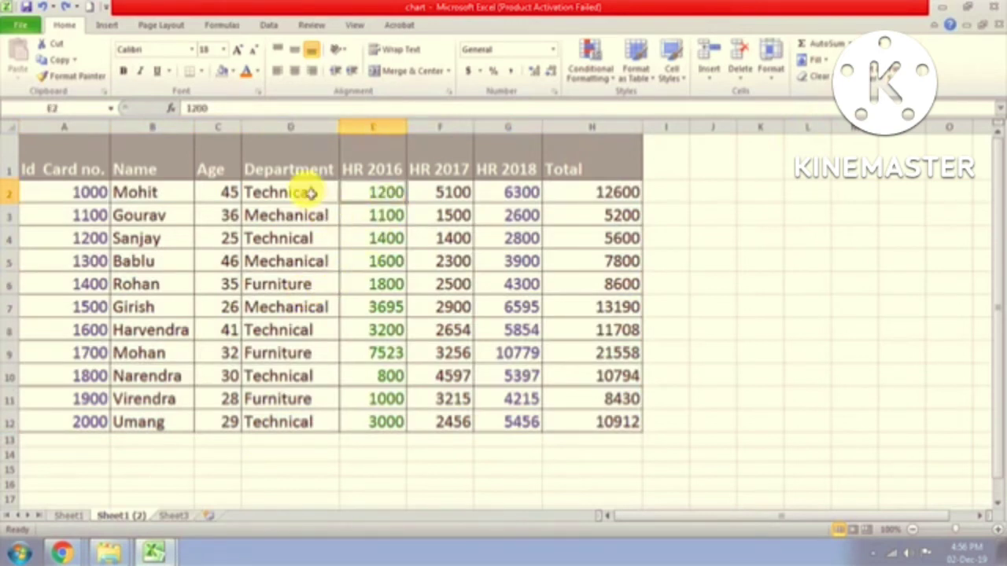
left_click(302, 192)
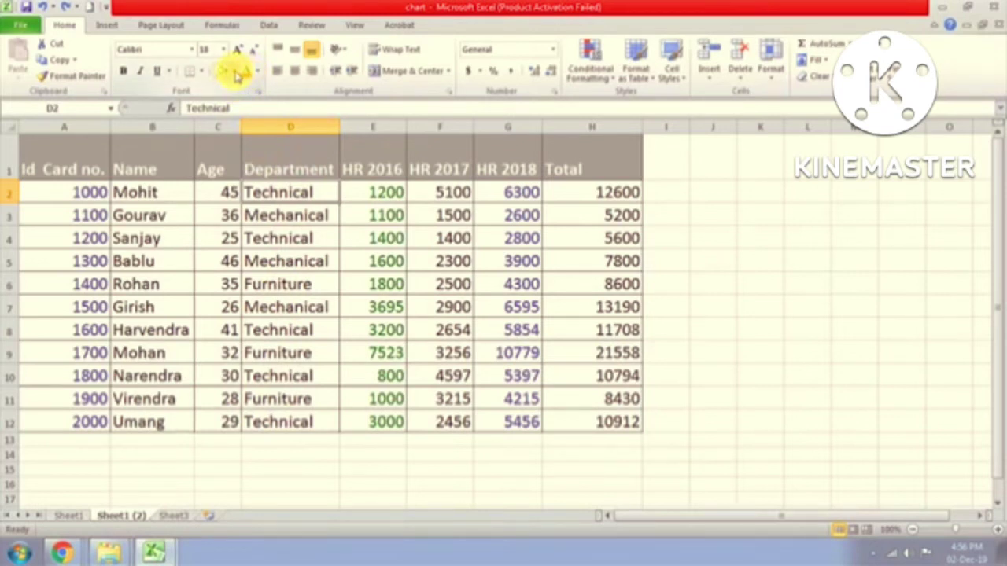
Step: Fill the Technical Department cells, including D4, D8, D10 and D12, with red
left_click(236, 73)
left_click(281, 135)
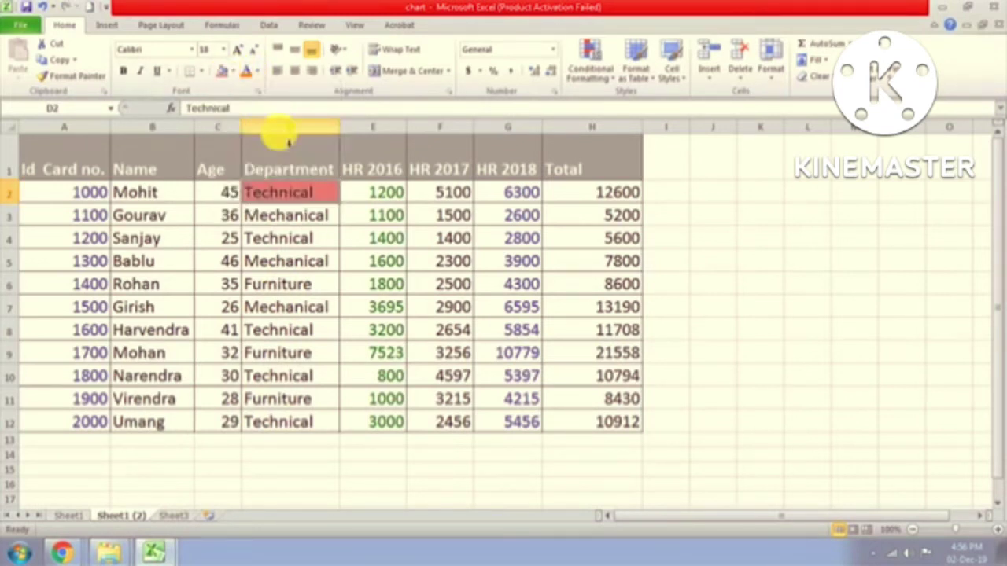
left_click(288, 238)
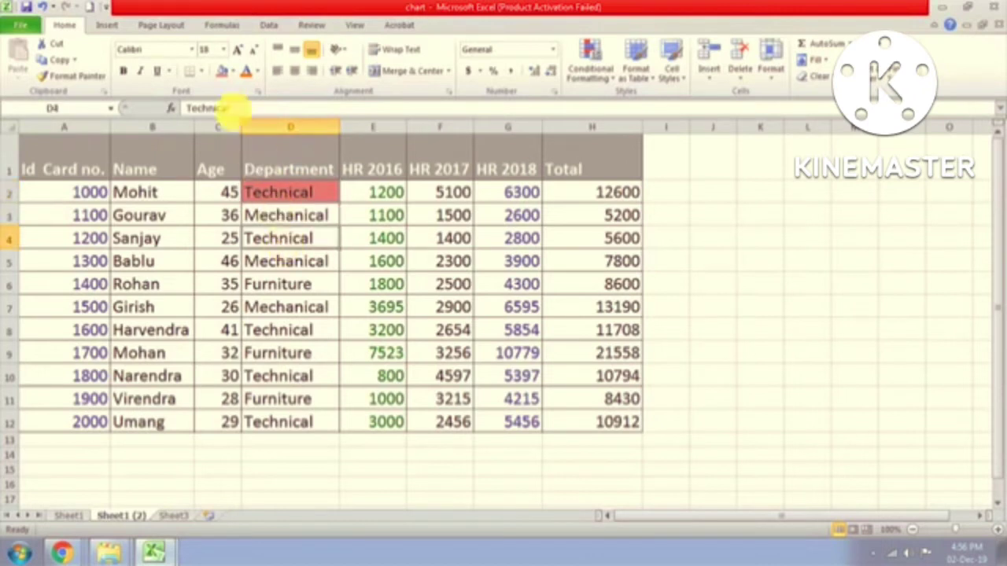
left_click(223, 72)
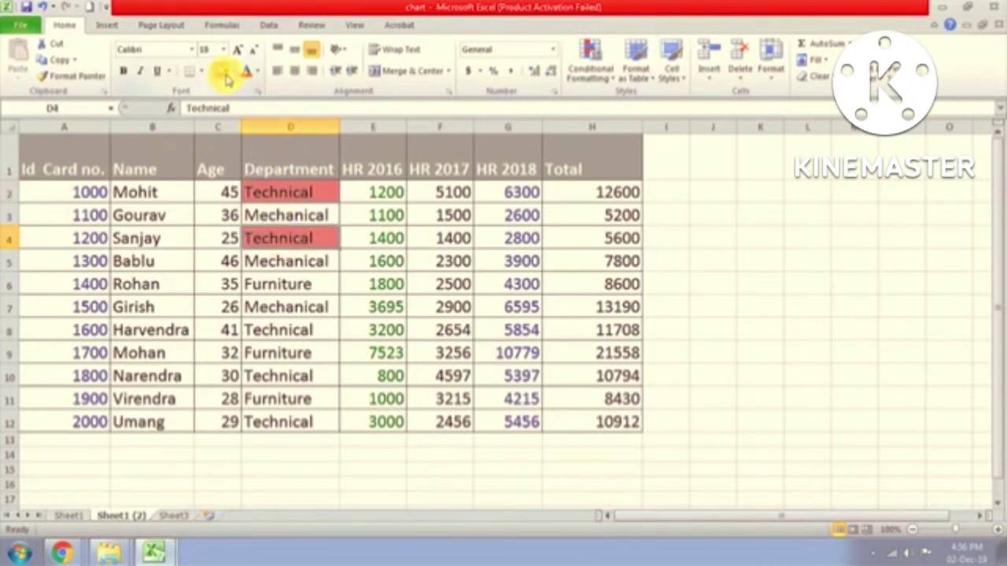
left_click(281, 328)
left_click(223, 71)
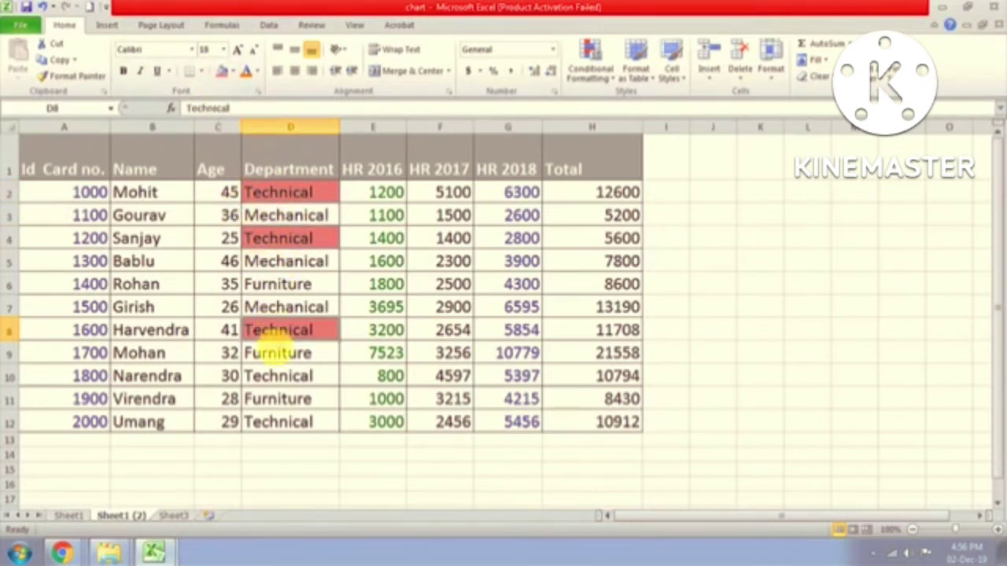
left_click(275, 377)
left_click(223, 72)
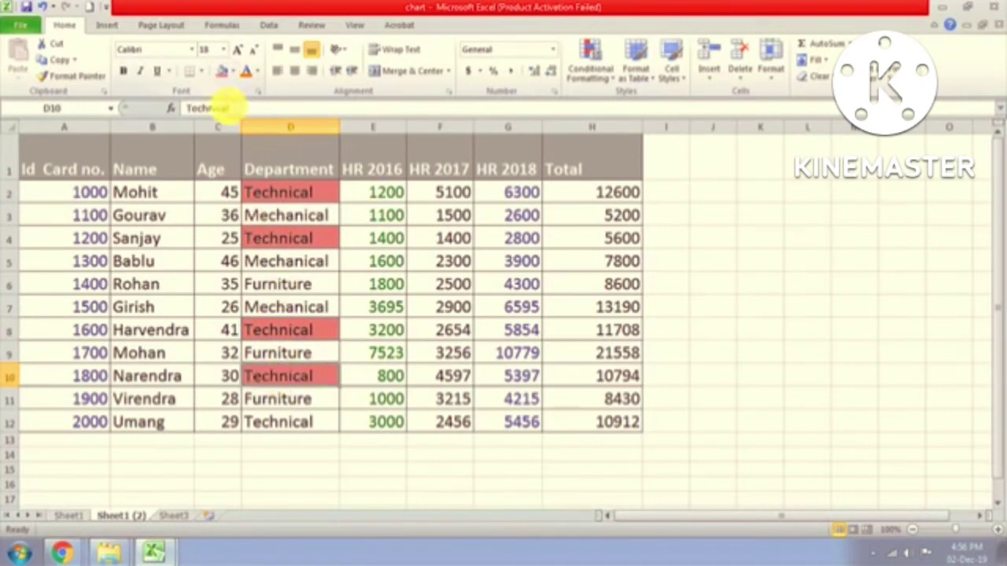
left_click(265, 423)
left_click(224, 72)
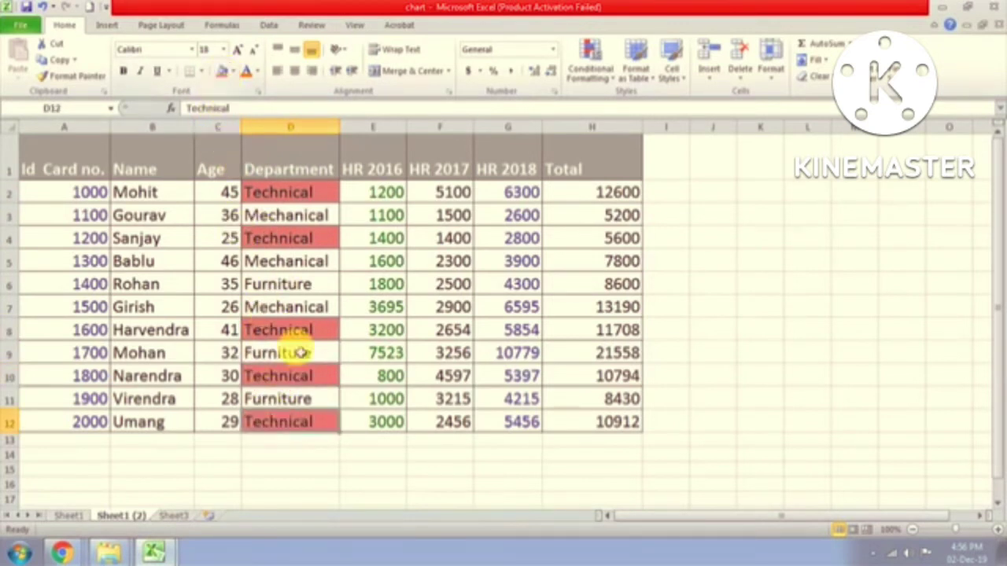
Step: Fill the Mechanical Department cells D3, D5 and D7 with blue
left_click(291, 216)
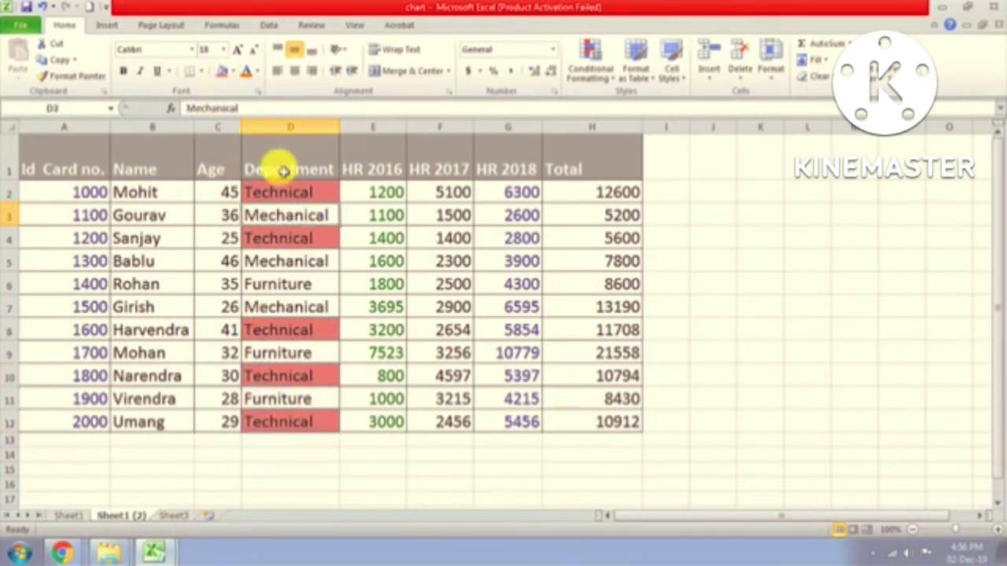
left_click(232, 73)
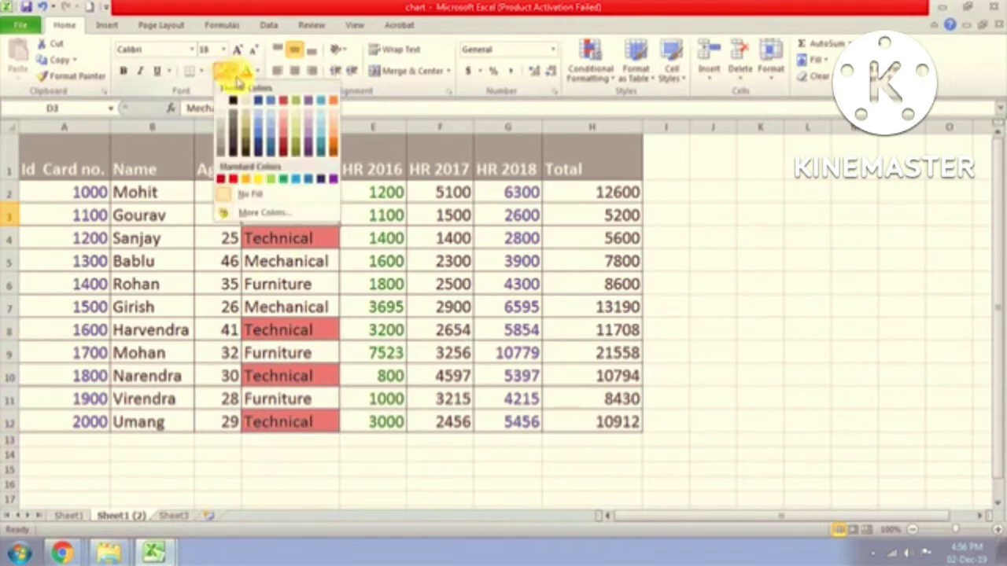
left_click(271, 140)
left_click(283, 264)
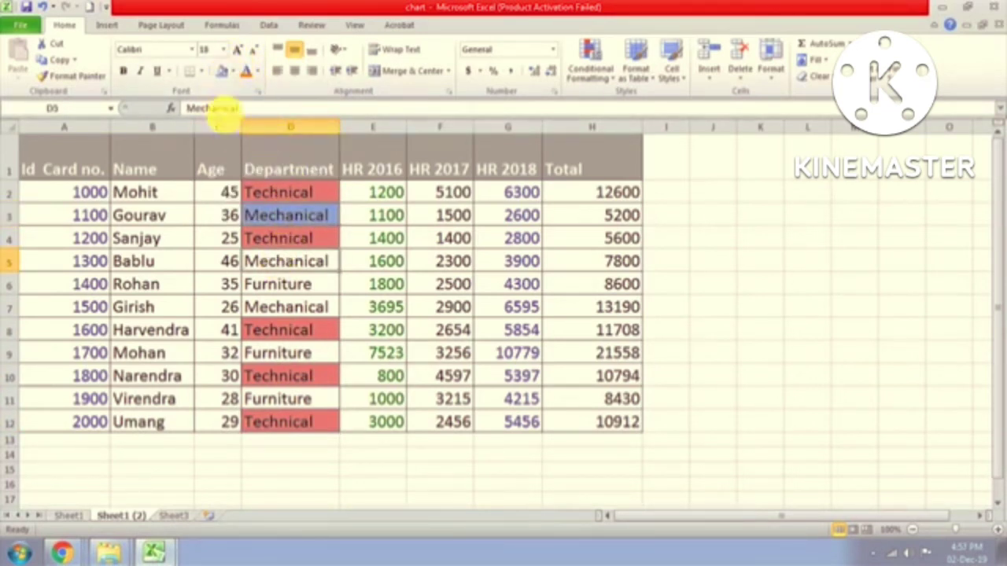
left_click(222, 71)
left_click(279, 308)
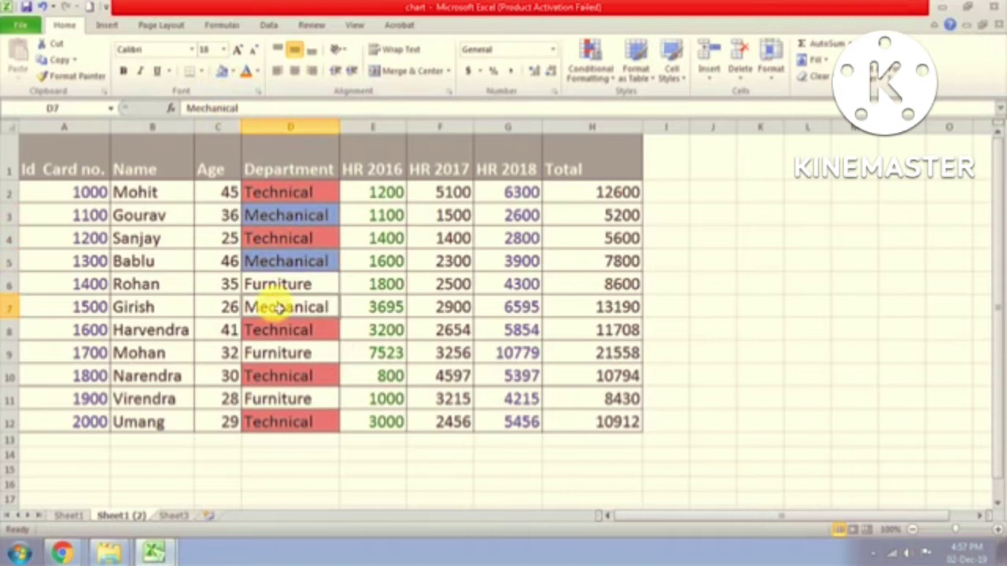
left_click(224, 72)
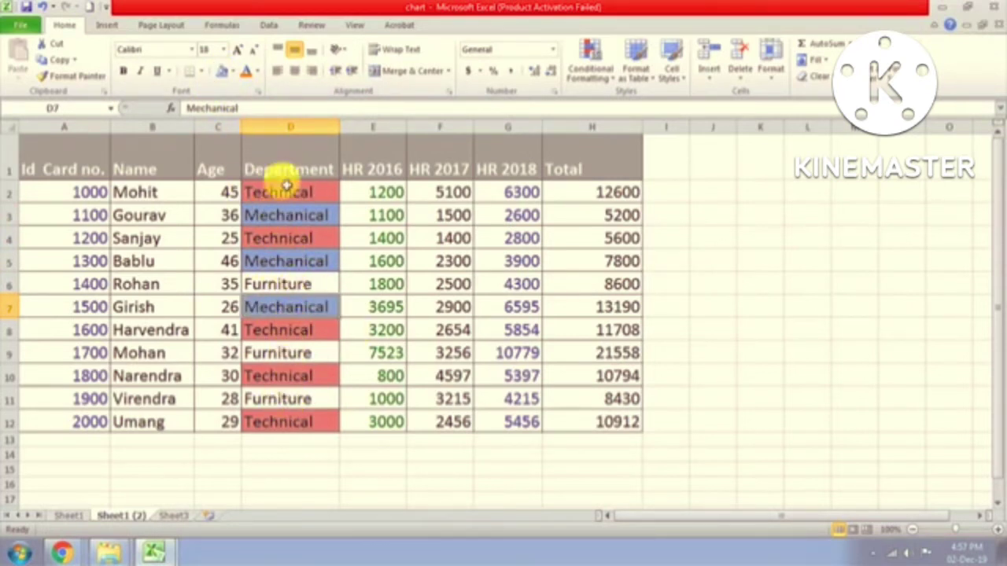
Step: Fill the Furniture Department cells D6, D9 and D11 with orange
left_click(262, 285)
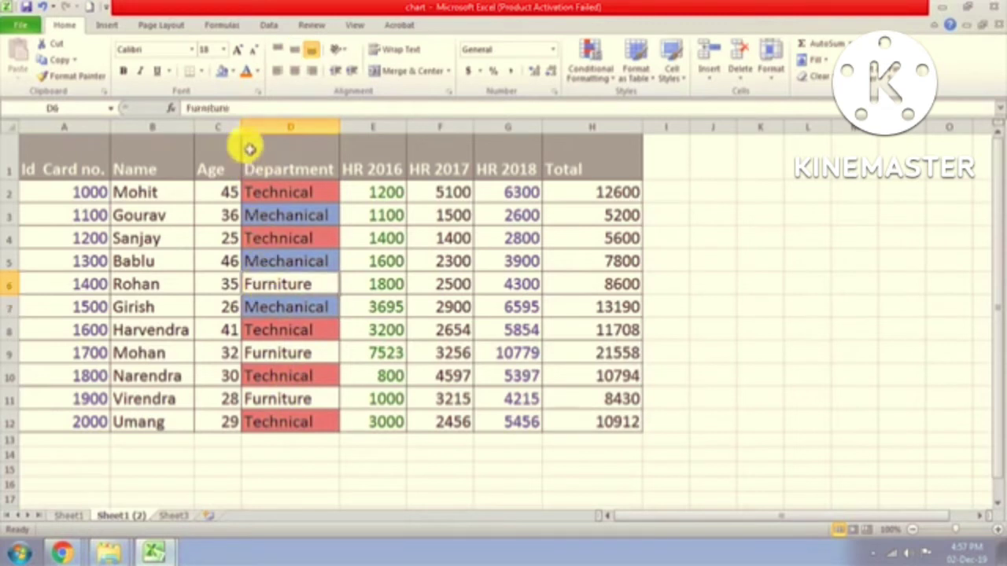
left_click(233, 72)
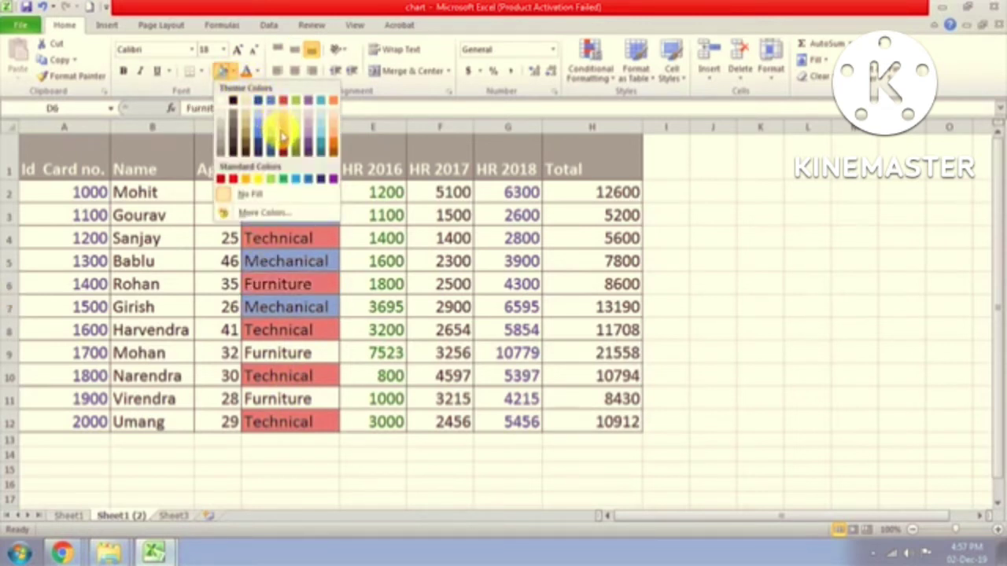
left_click(335, 144)
left_click(292, 353)
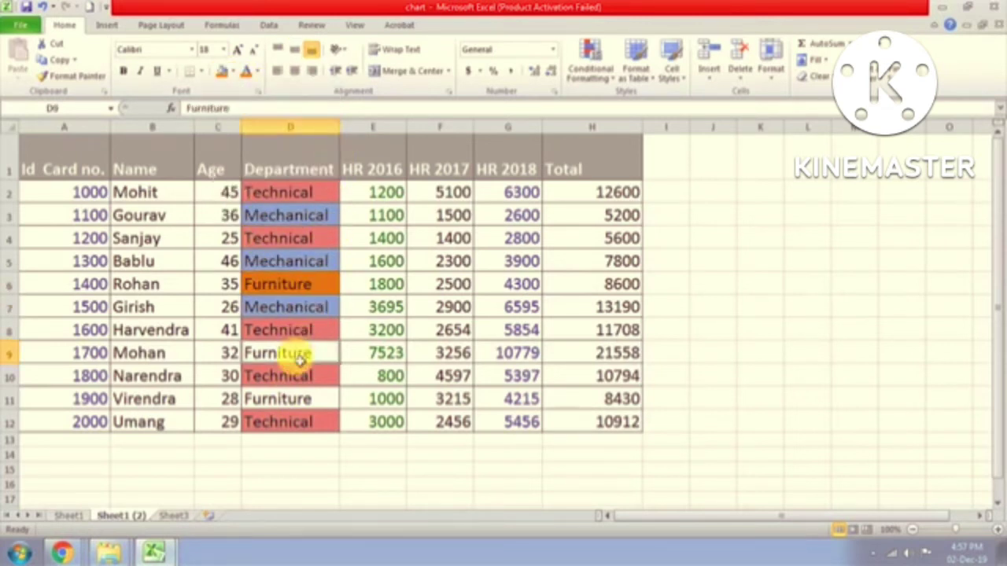
left_click(220, 71)
left_click(267, 400)
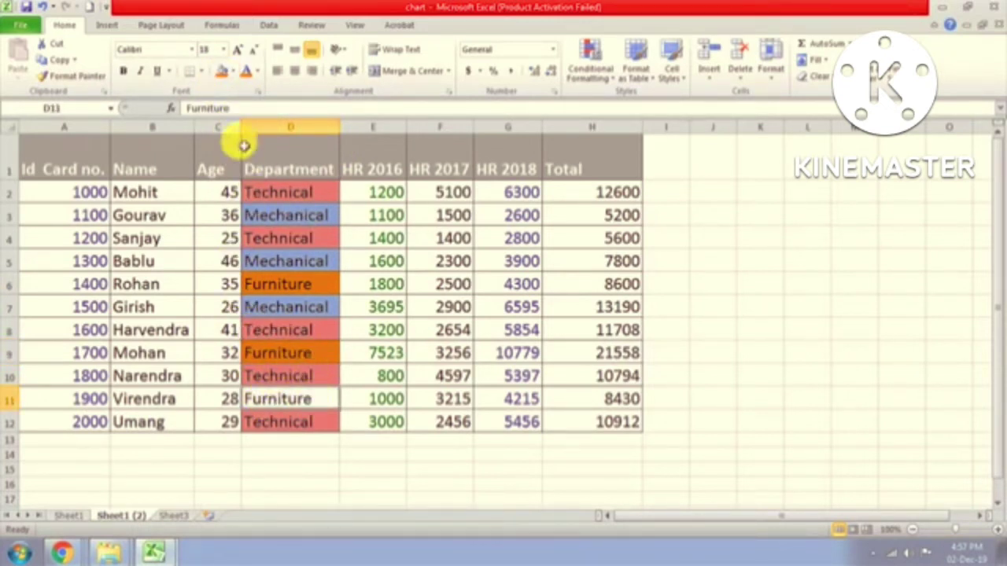
left_click(222, 71)
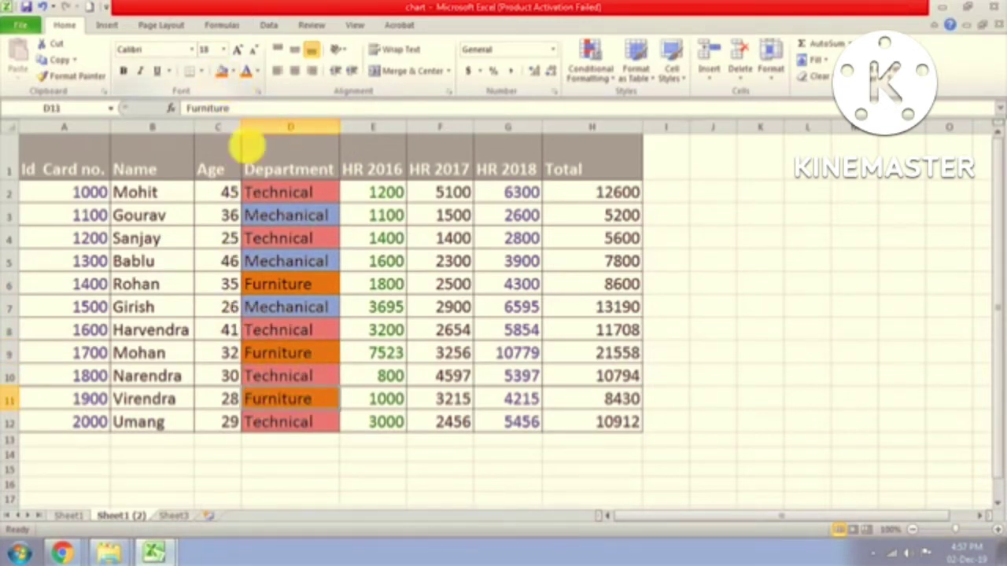
Step: Check the coloured Department cells and select the Department header cell
left_click(262, 287)
left_click(265, 193)
left_click(279, 285)
left_click(291, 377)
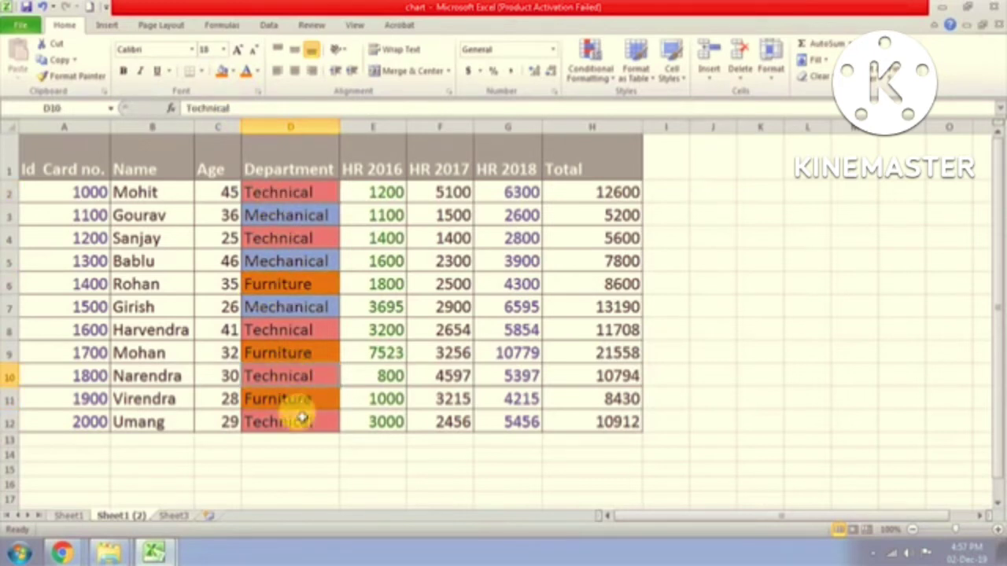
left_click(302, 421)
left_click(299, 352)
left_click(299, 284)
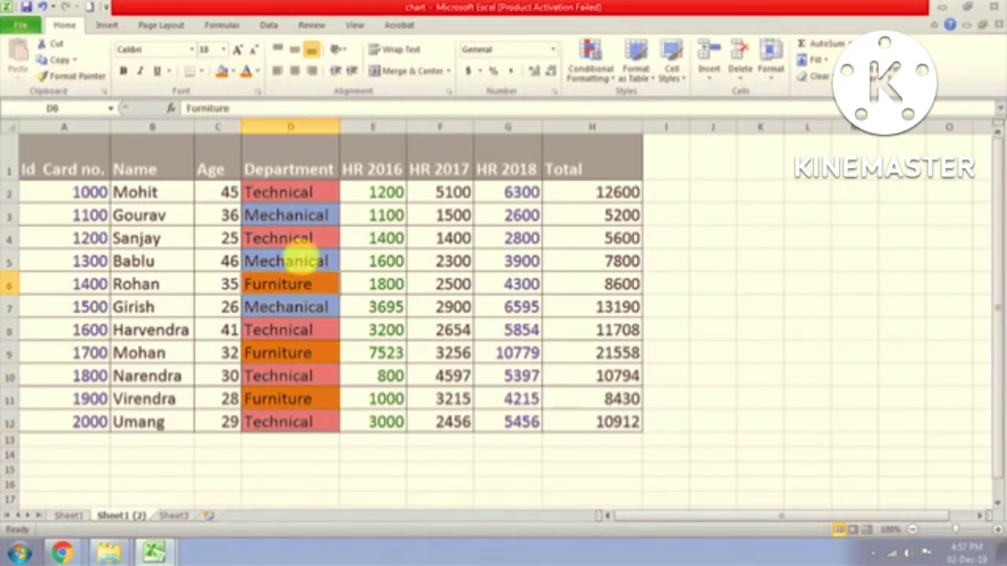
left_click(303, 236)
left_click(299, 194)
left_click(299, 158)
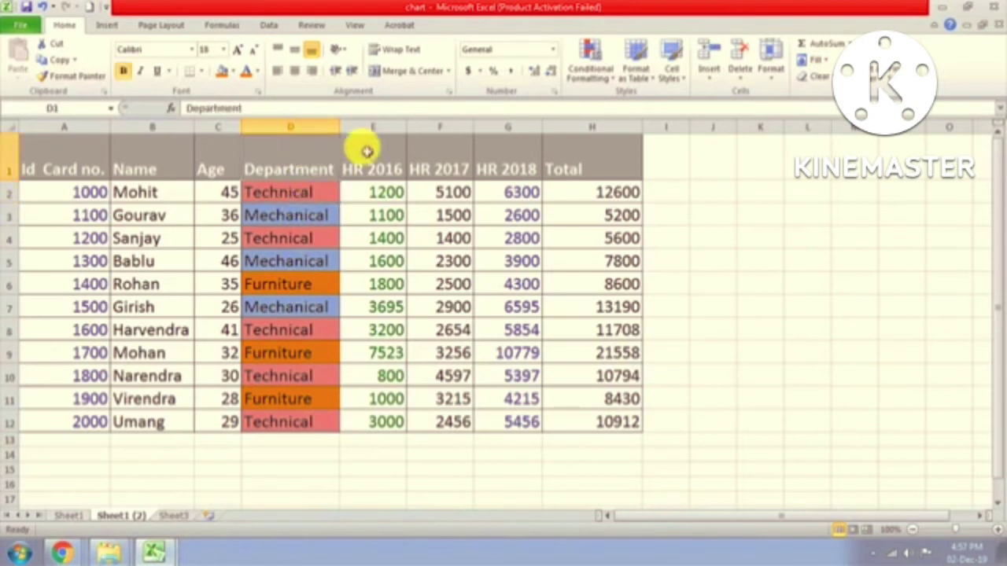
left_click(879, 72)
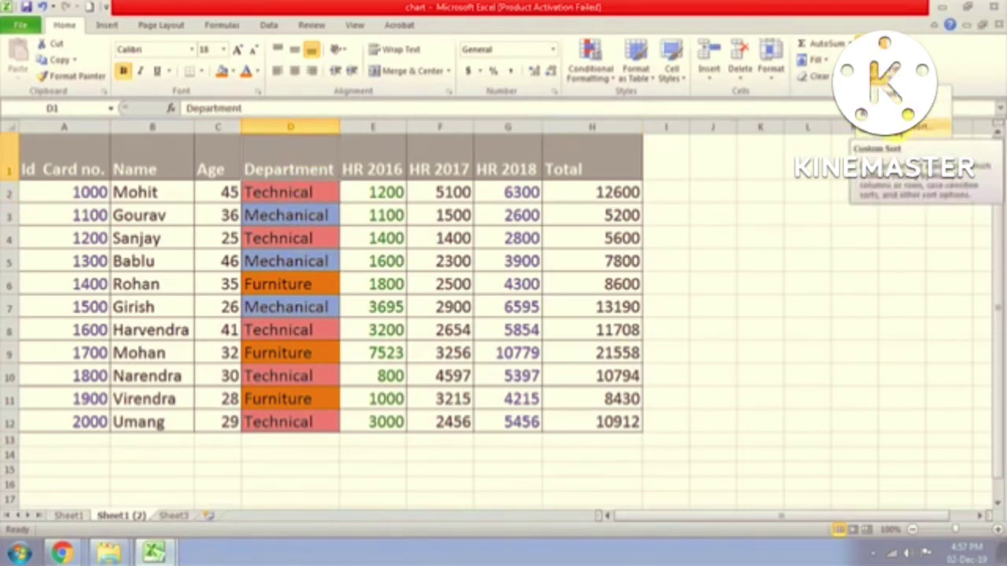
Step: Add a Custom Sort level on Department sorting on Cell Color, with the colour order list opened
left_click(885, 147)
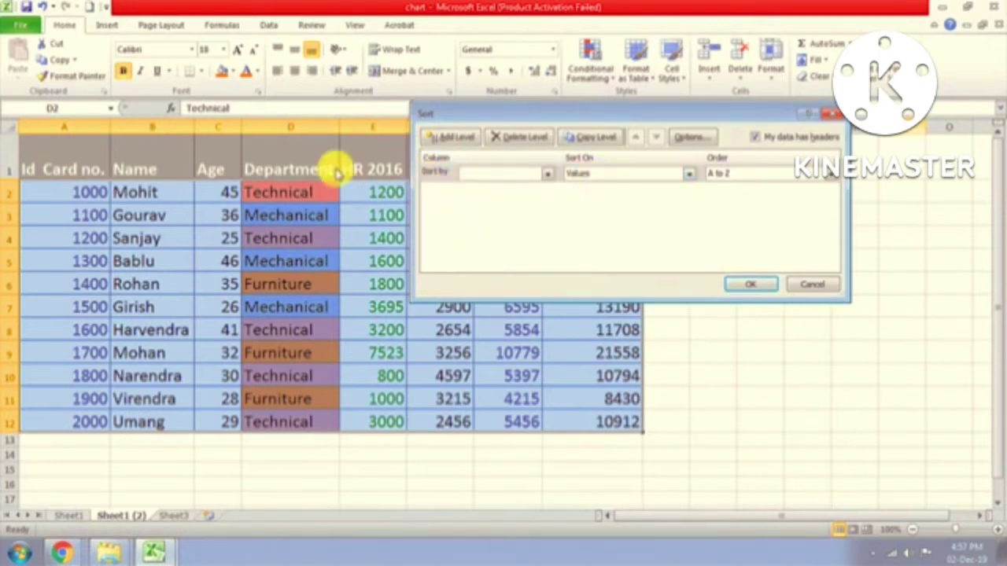
left_click(548, 174)
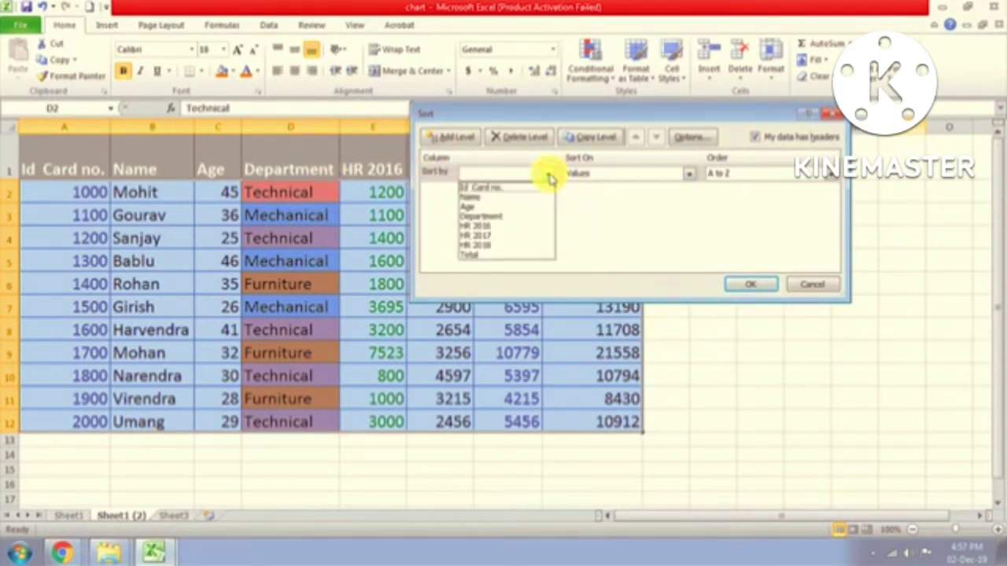
left_click(509, 218)
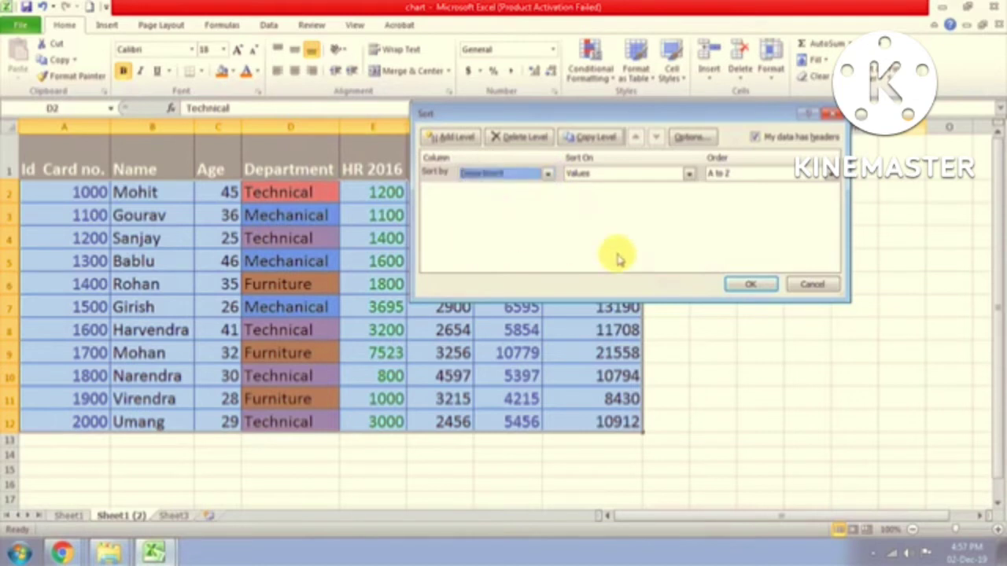
left_click(690, 175)
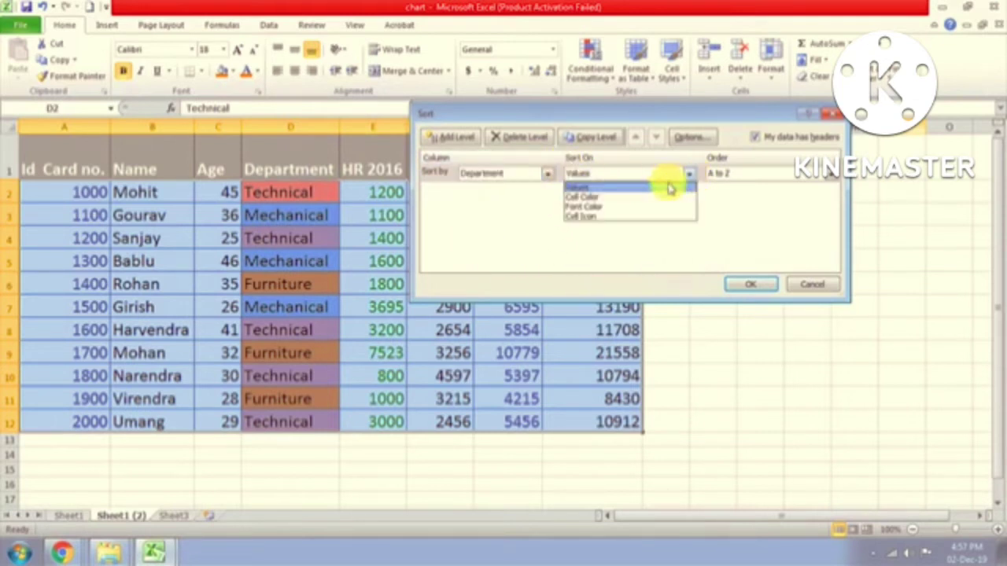
left_click(592, 197)
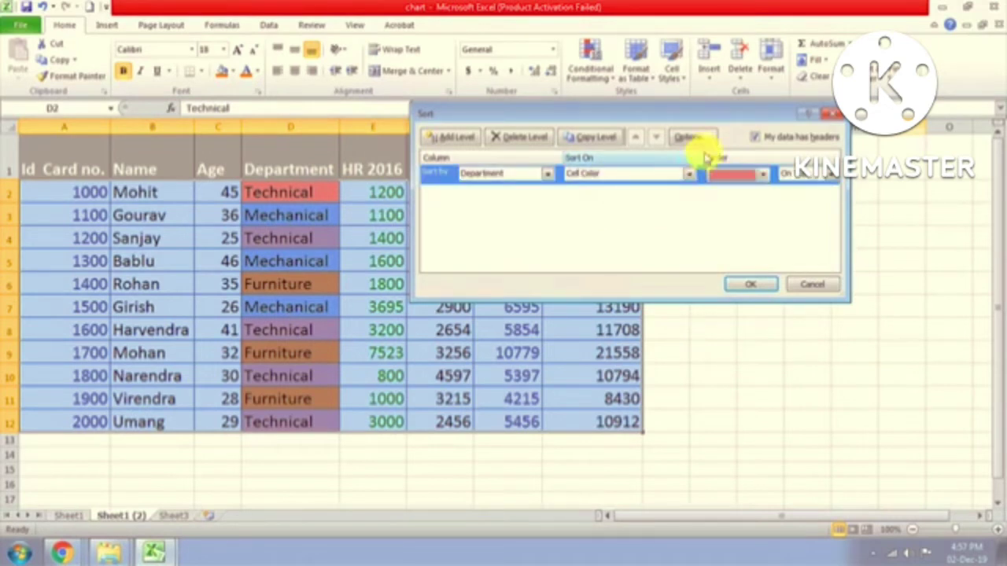
left_click(765, 178)
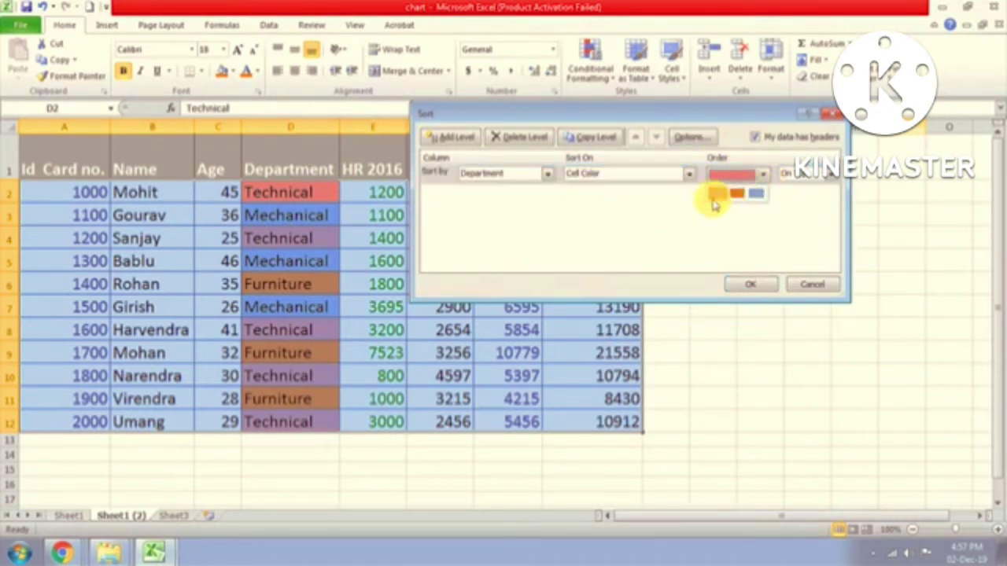
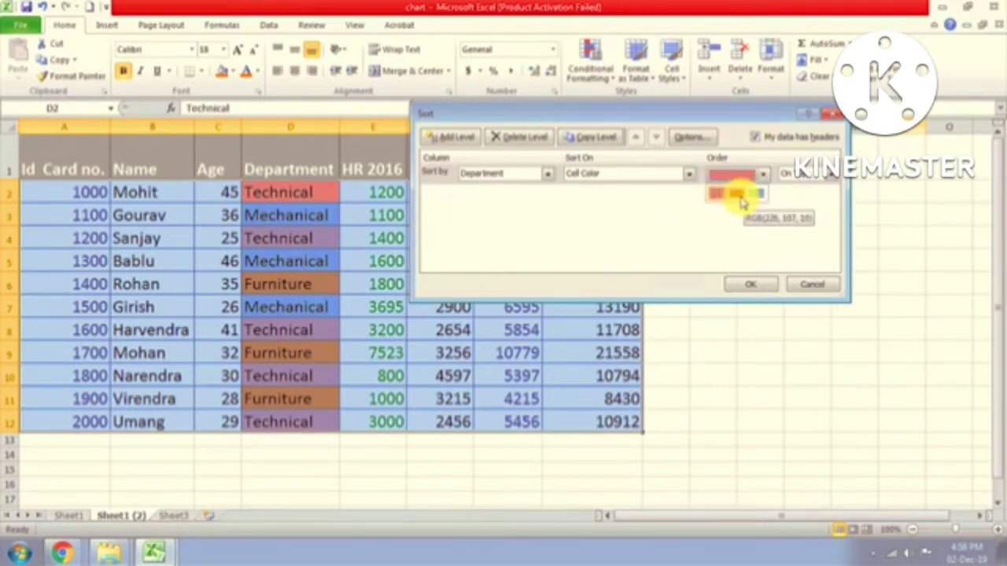
Step: Cancel the orange colour sort without applying it and reselect the Department header D1
left_click(740, 200)
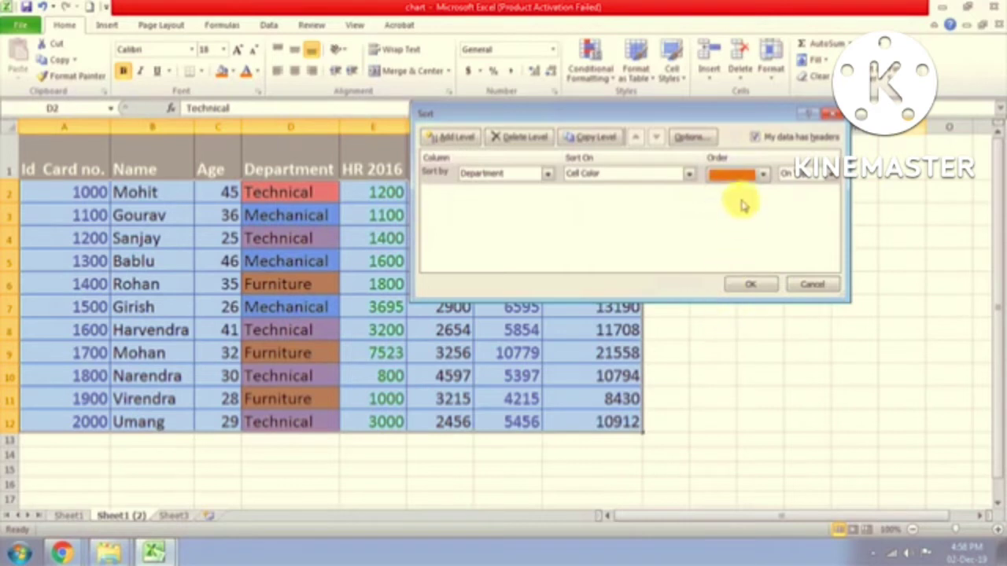
left_click(830, 114)
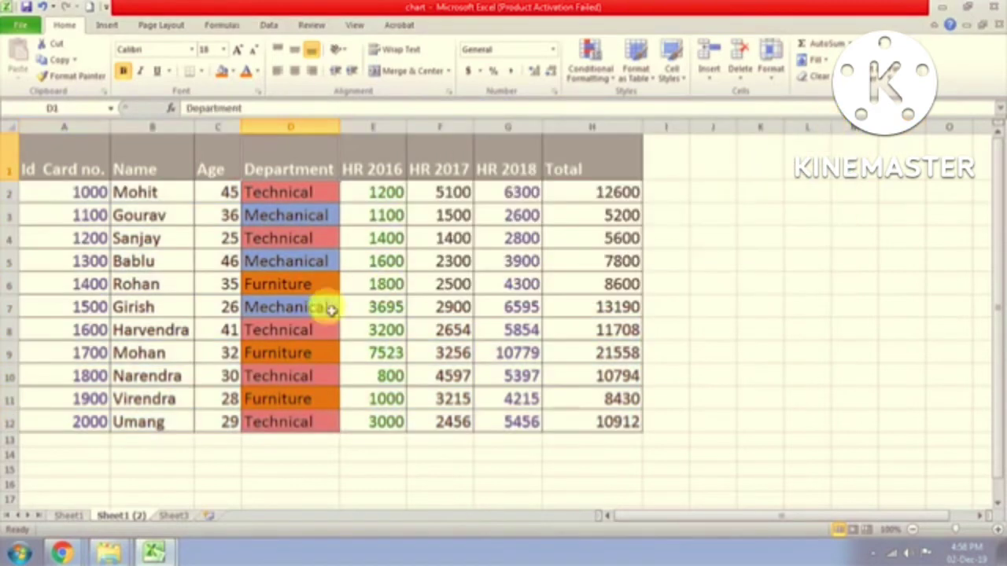
left_click(296, 192)
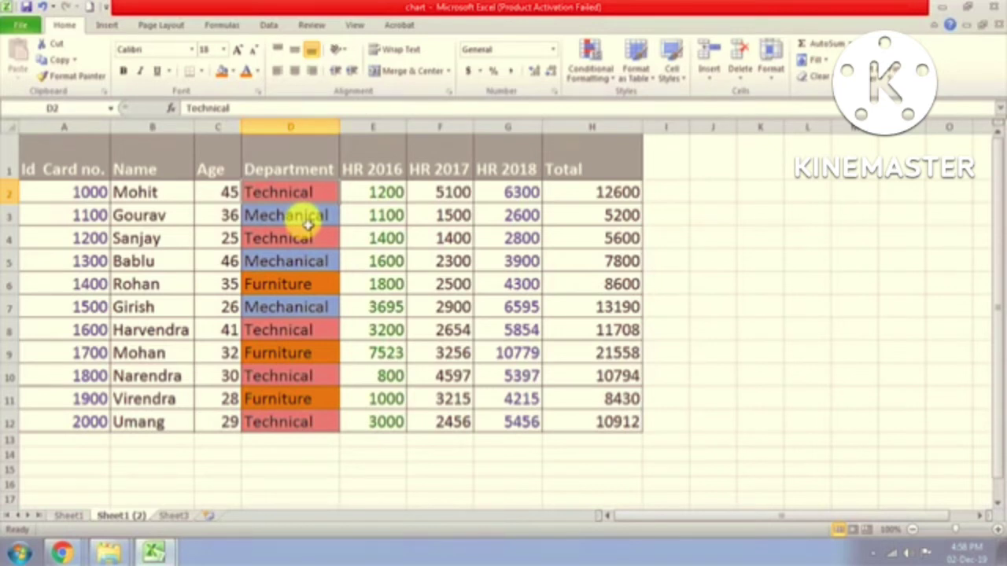
left_click(296, 170)
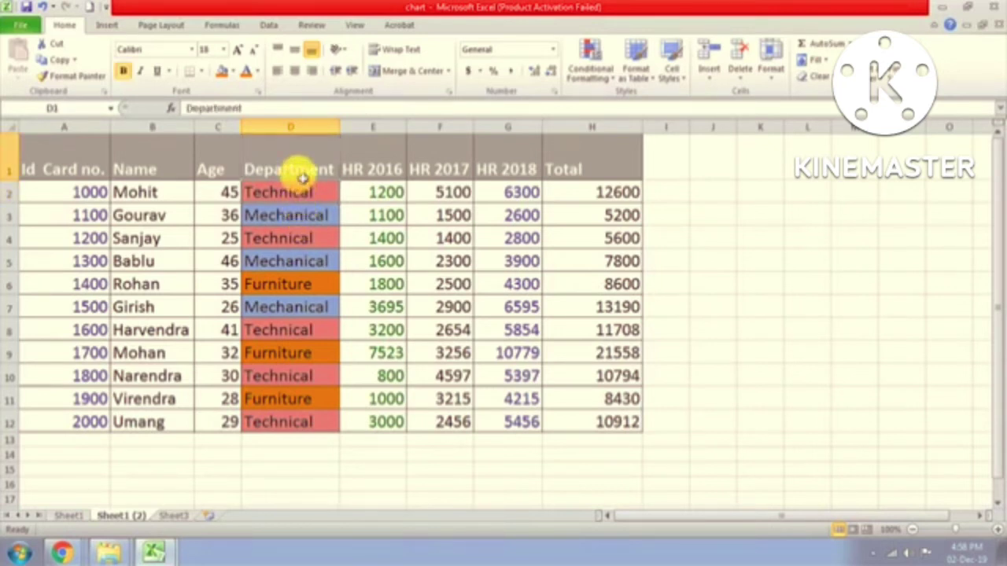
left_click(873, 63)
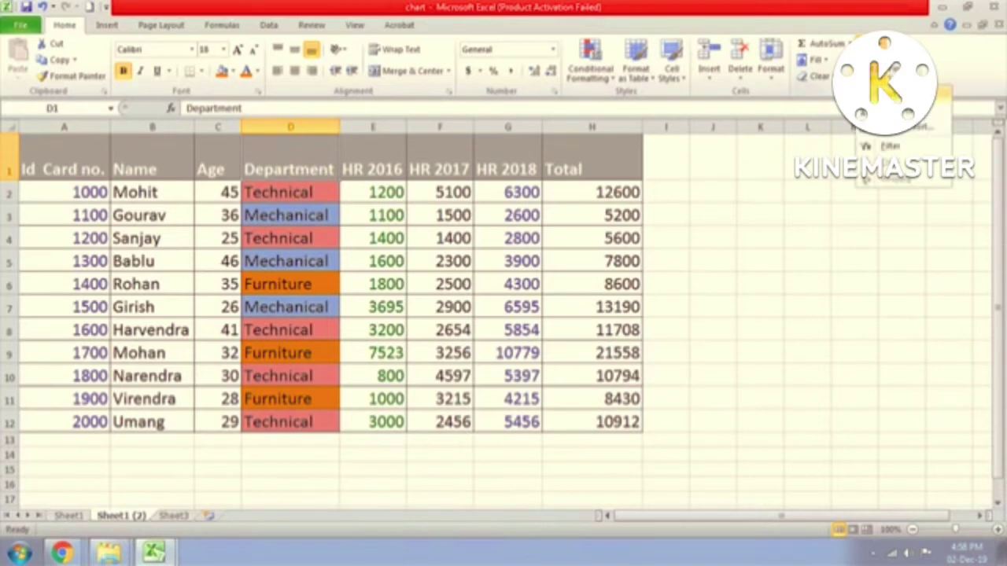
Step: Custom-sort the Department column on Cell Color with red On Top
left_click(889, 135)
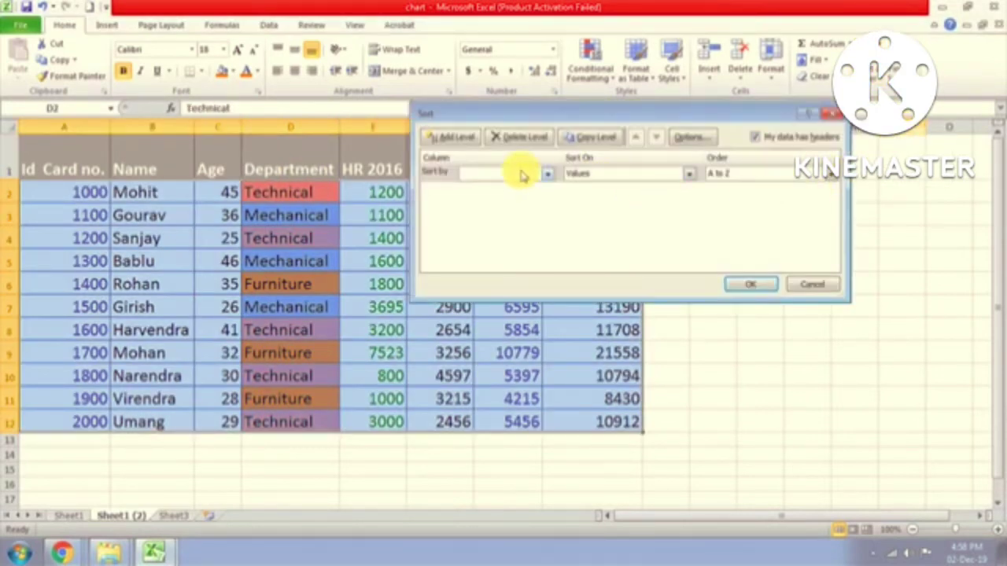
left_click(547, 173)
left_click(501, 219)
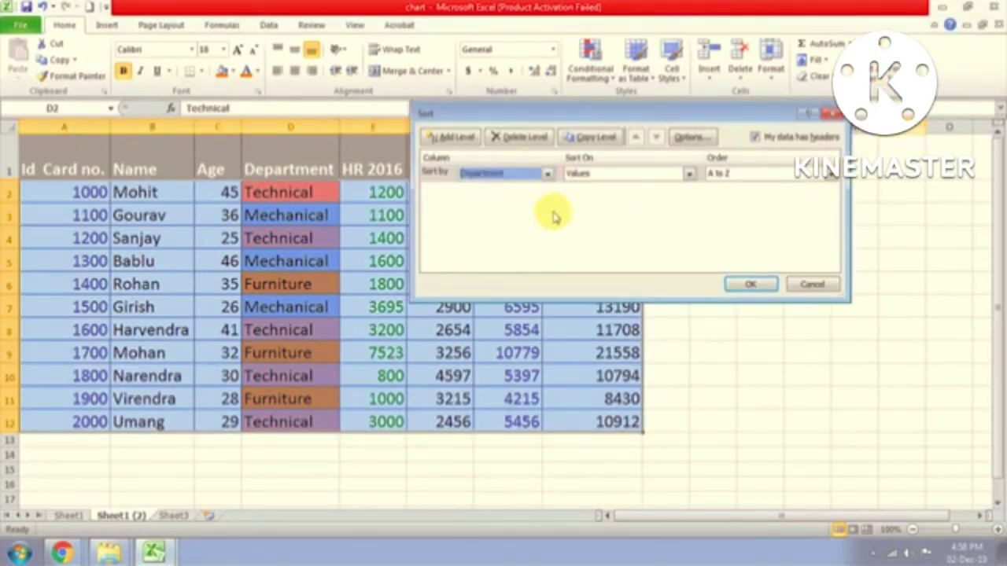
left_click(689, 175)
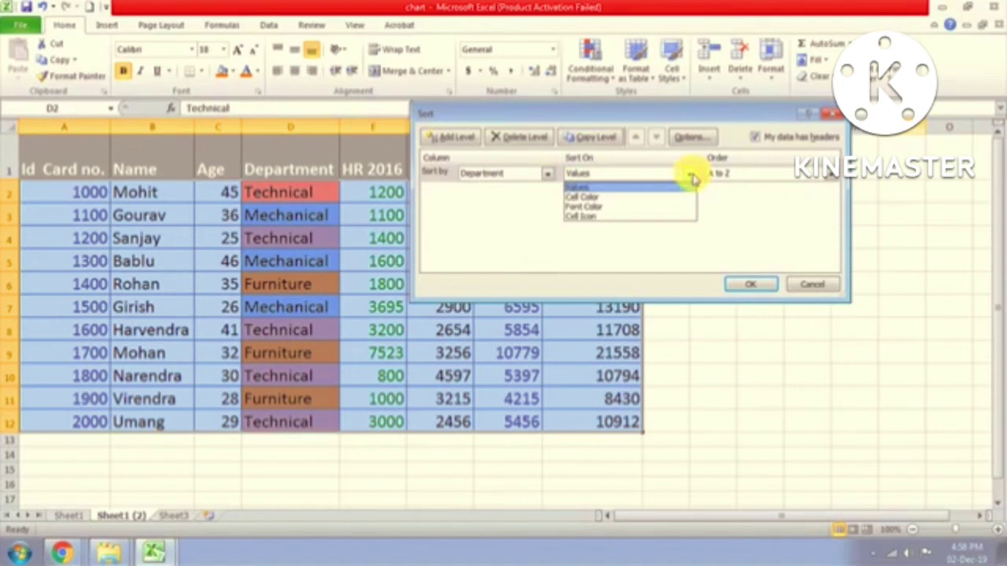
left_click(604, 199)
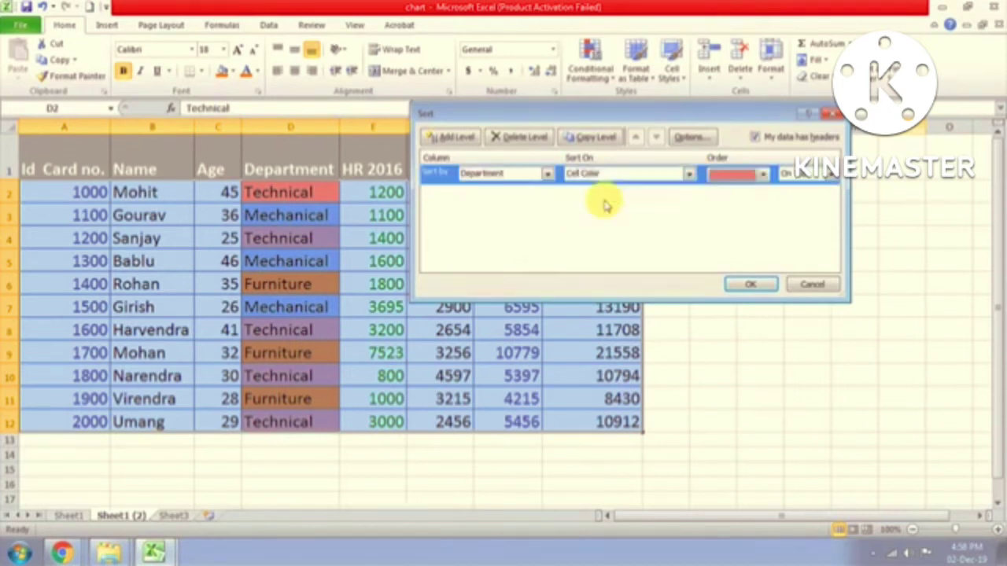
left_click(764, 177)
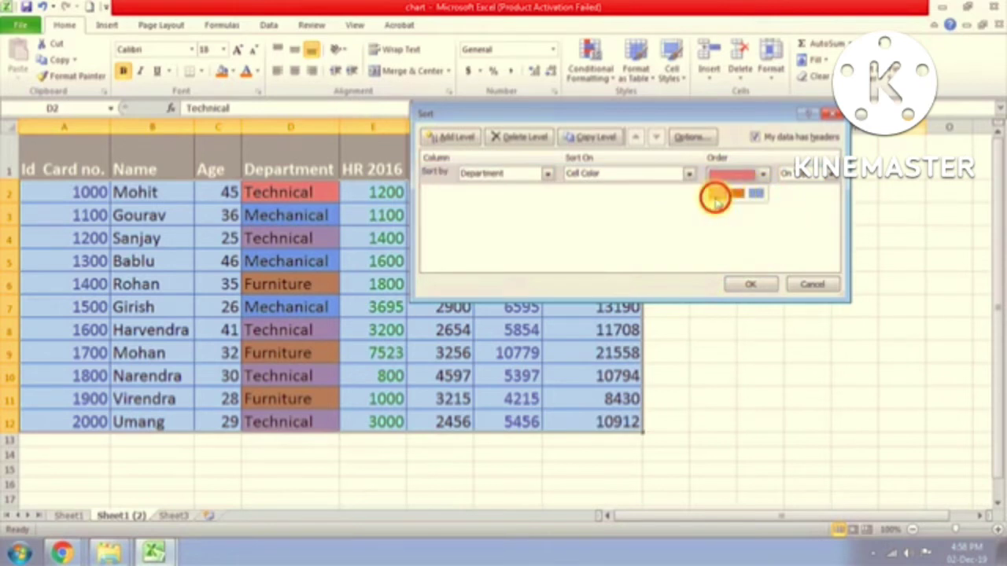
left_click(714, 193)
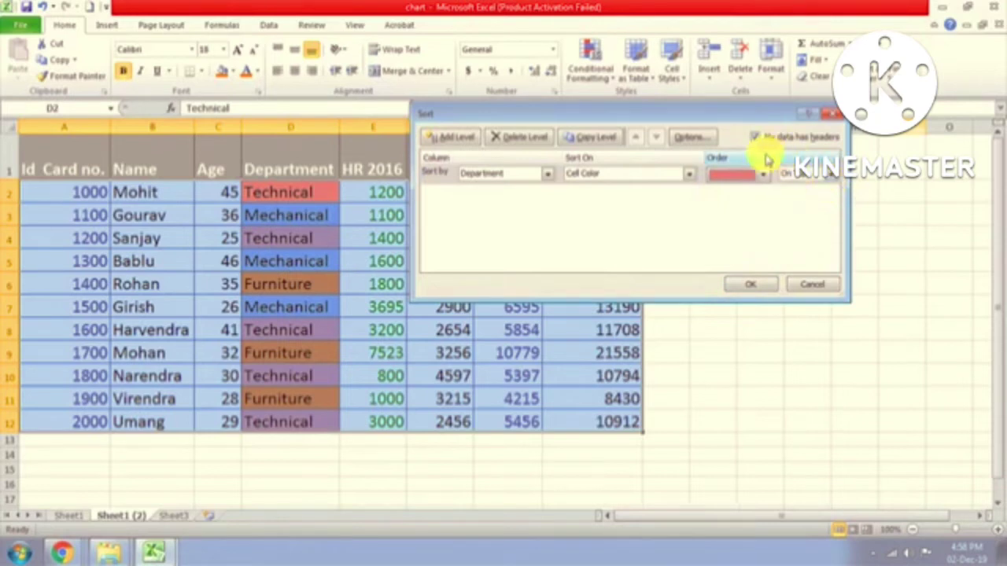
left_click(832, 177)
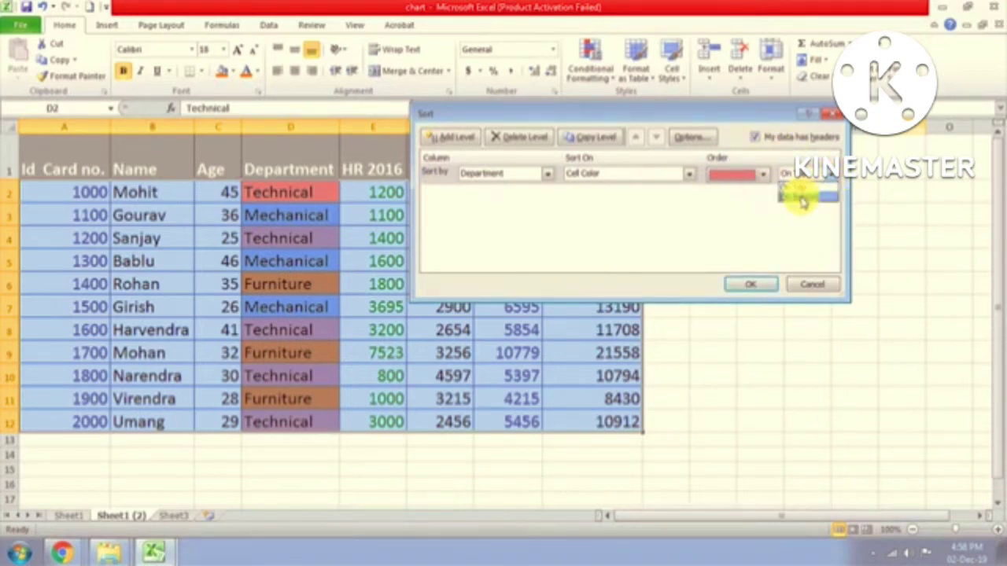
left_click(803, 191)
left_click(743, 284)
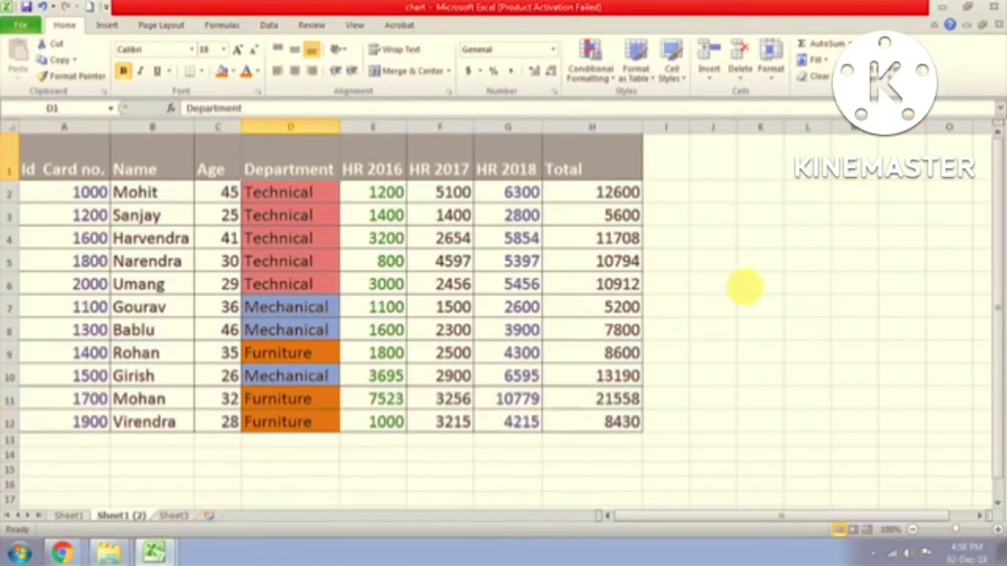
Step: Check the sorted Technical cells D2–D6 and reselect the Department header D1
left_click(319, 192)
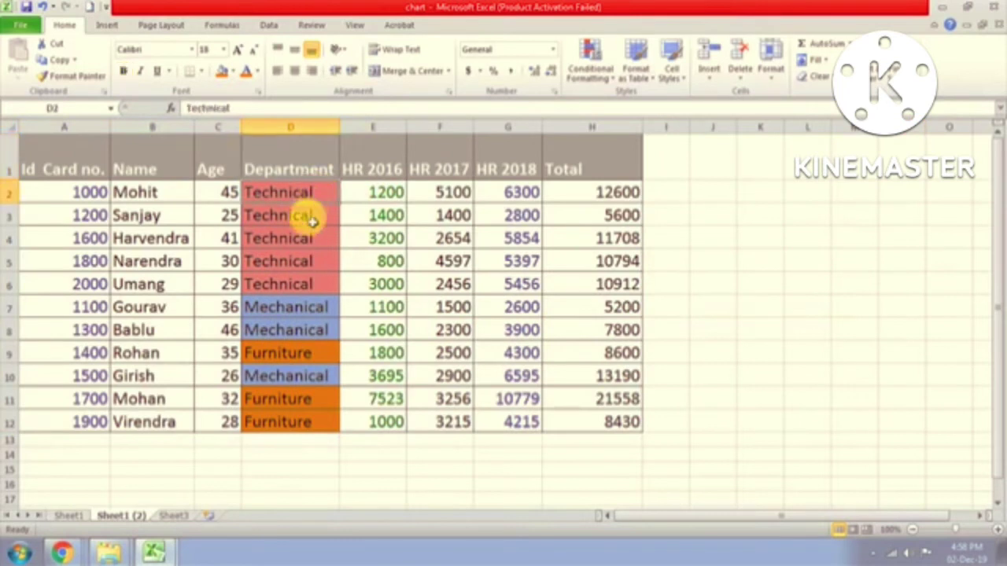
left_click(307, 215)
left_click(305, 261)
left_click(301, 285)
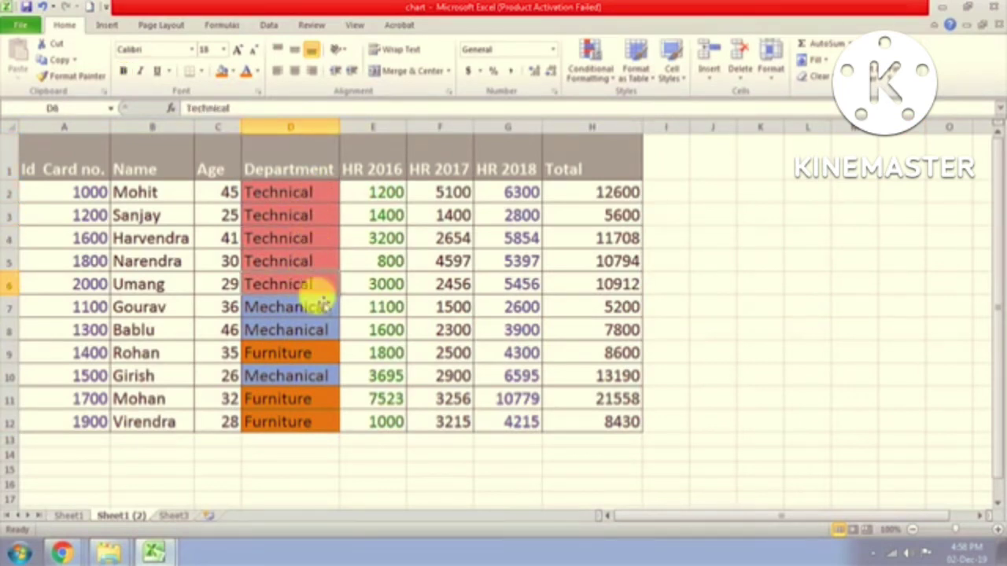
left_click(304, 163)
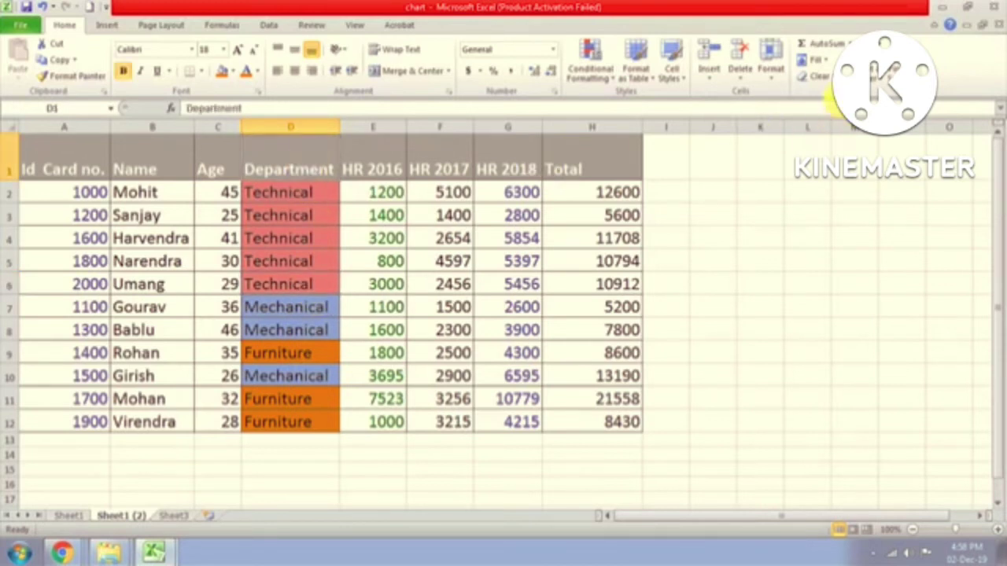
left_click(873, 71)
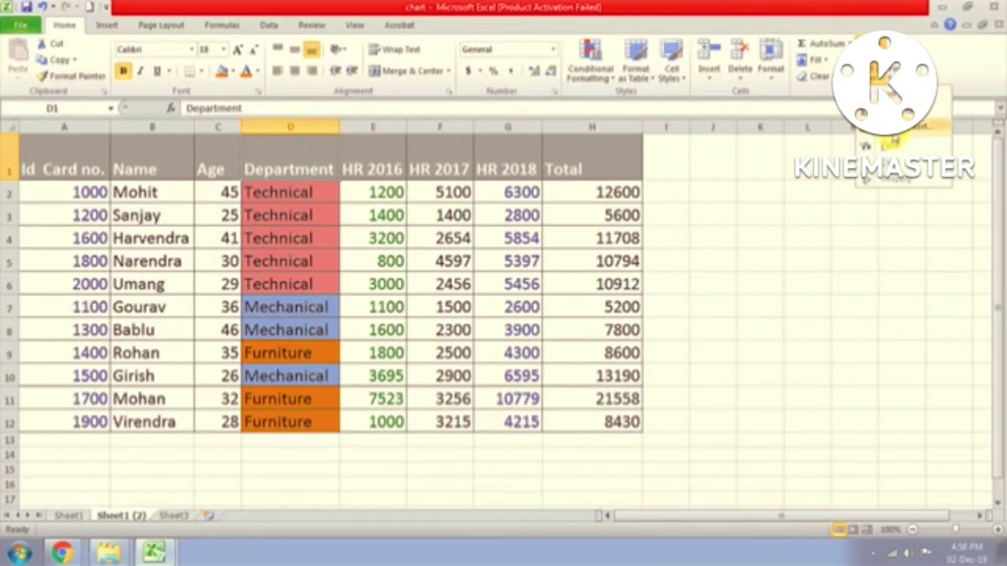
Step: Change the colour sort to orange On Bottom and apply it
left_click(873, 145)
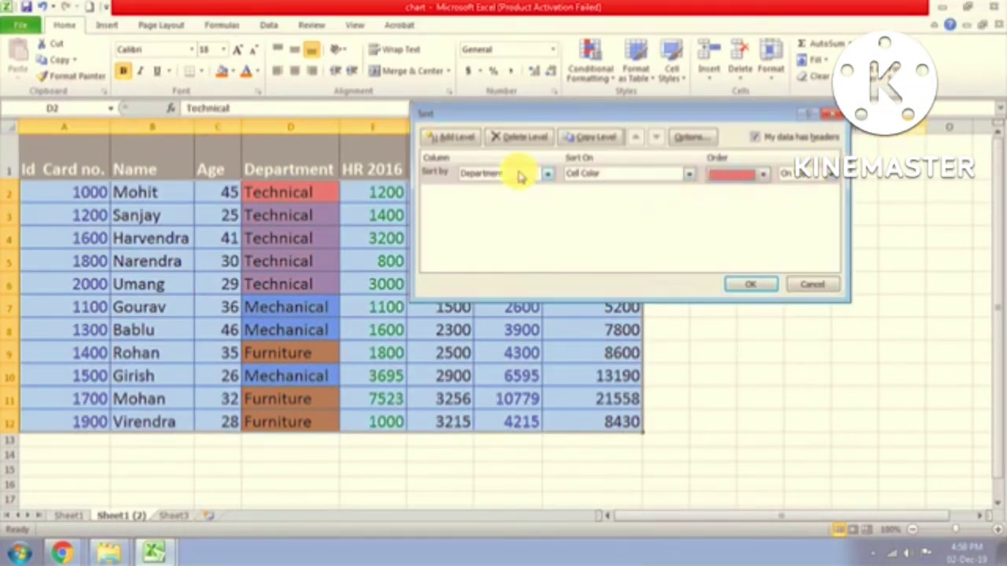
left_click(764, 174)
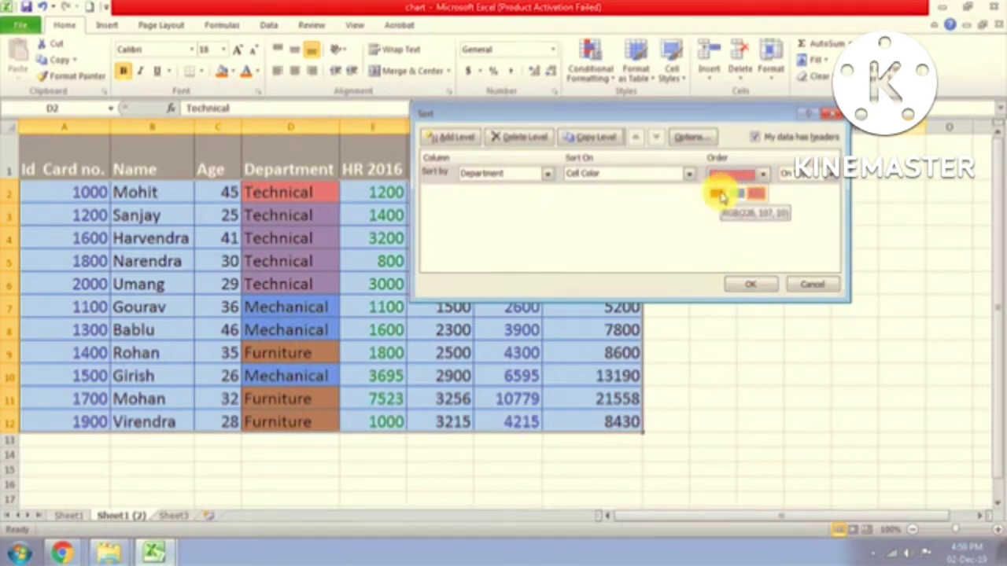
left_click(718, 195)
left_click(826, 174)
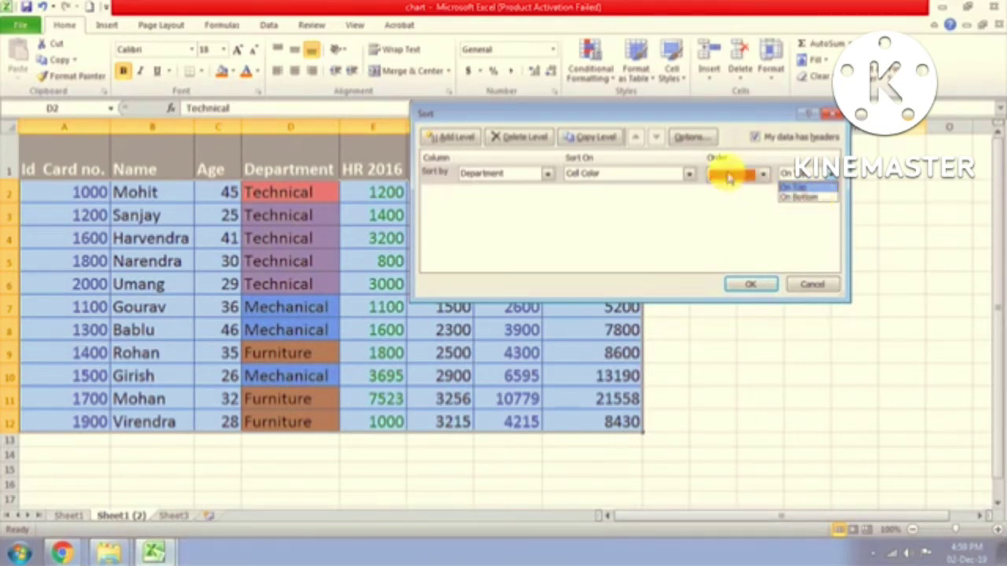
left_click(806, 199)
left_click(751, 286)
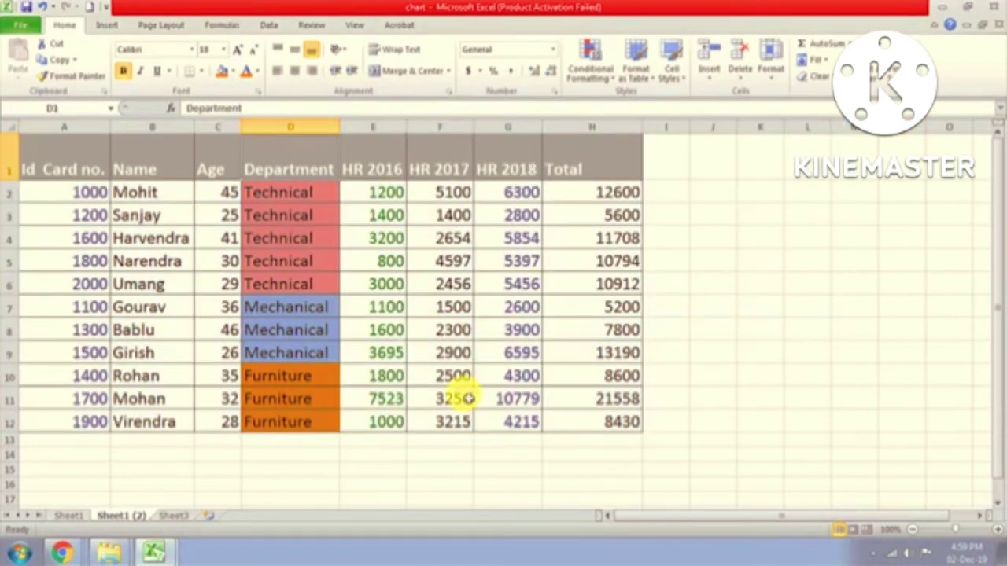
Step: Check the regrouped Mechanical and Furniture cells D7 through D12
left_click(308, 380)
left_click(305, 398)
left_click(301, 424)
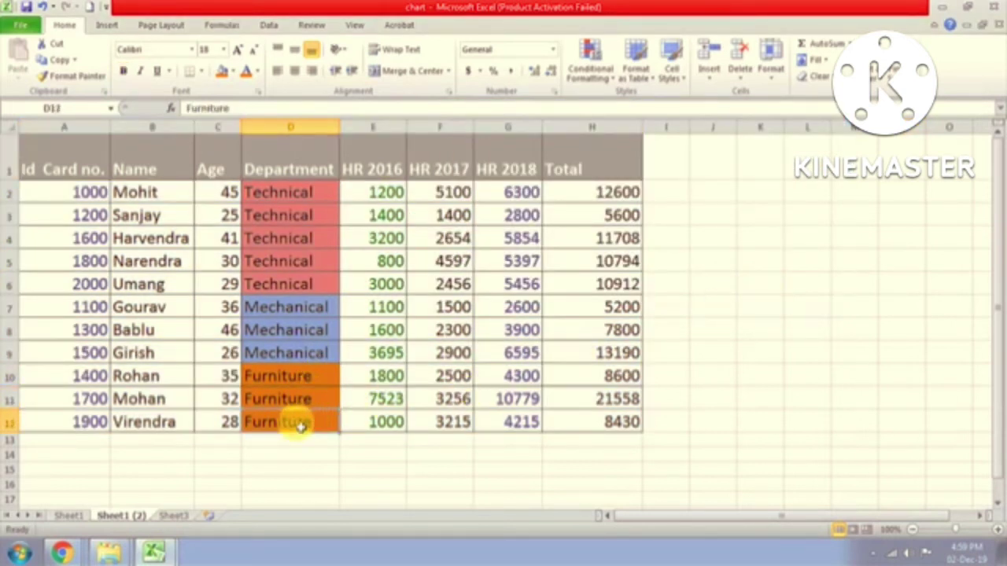
left_click(300, 354)
left_click(313, 330)
left_click(307, 305)
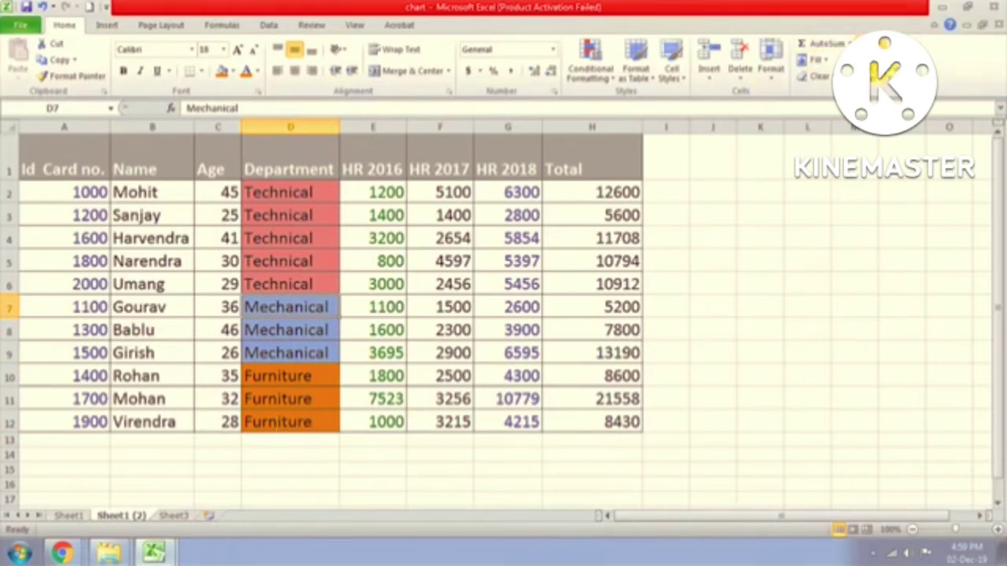
Step: Review the Custom Sort cell-colour setting, cancel without changes, and select B2
left_click(880, 74)
left_click(904, 130)
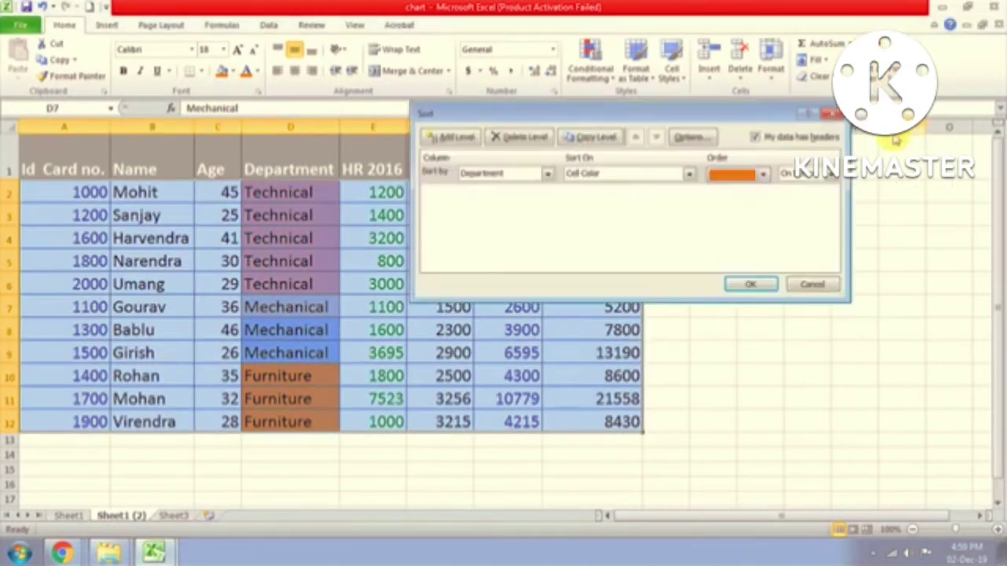
left_click(690, 174)
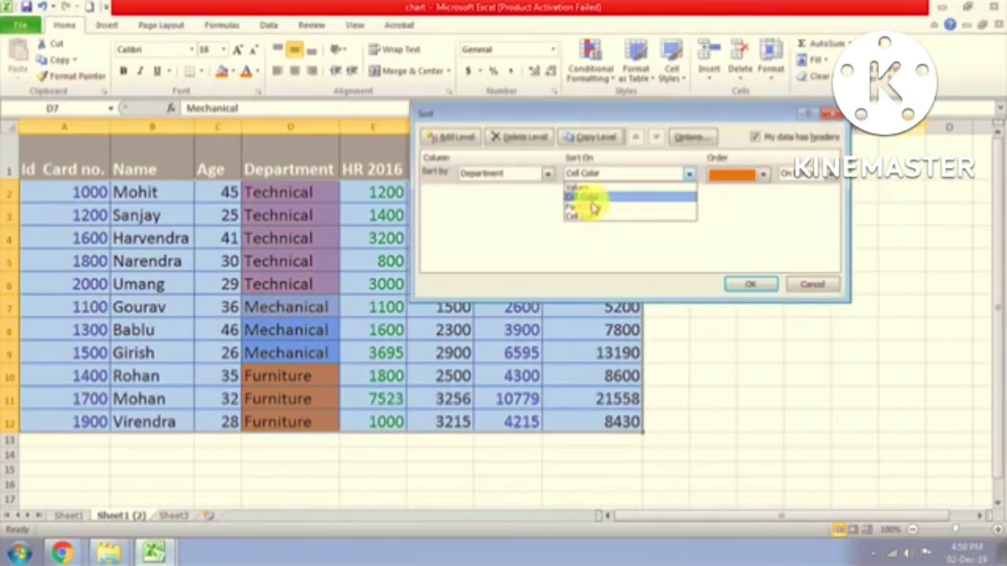
left_click(806, 288)
left_click(815, 287)
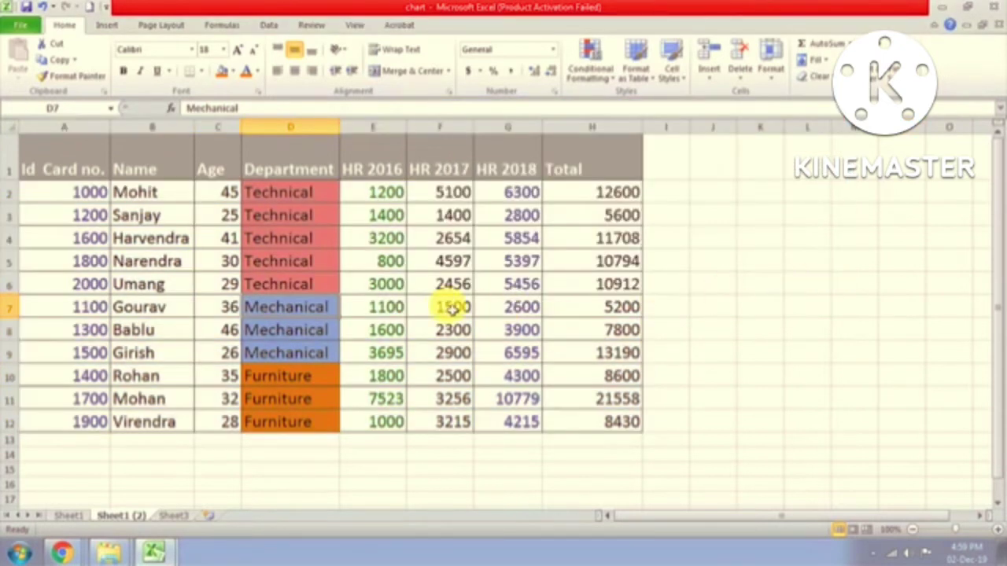
left_click(445, 307)
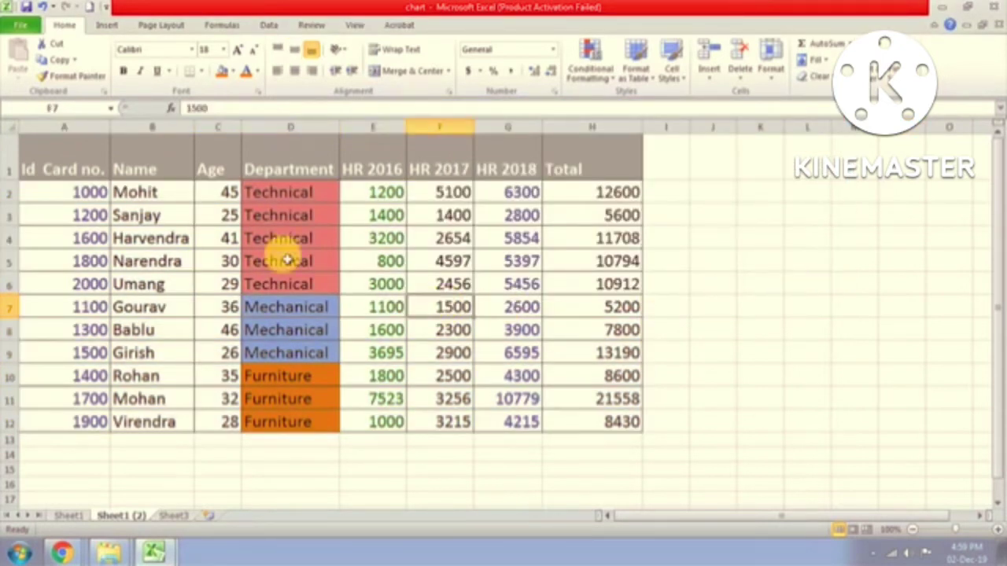
left_click(173, 200)
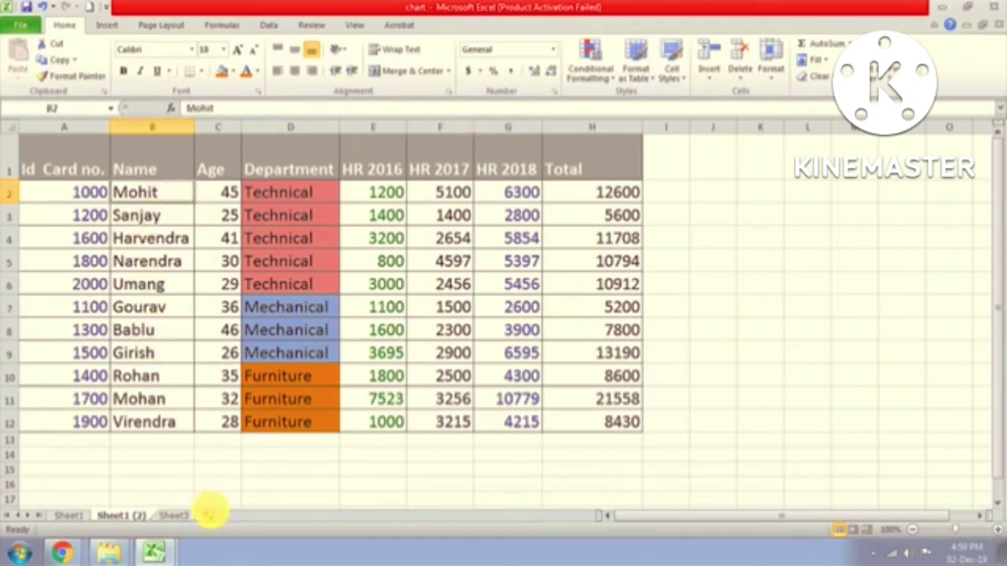
Step: Apply a font colour to Mohit in B2 and make Sanjay's name blue
left_click(256, 72)
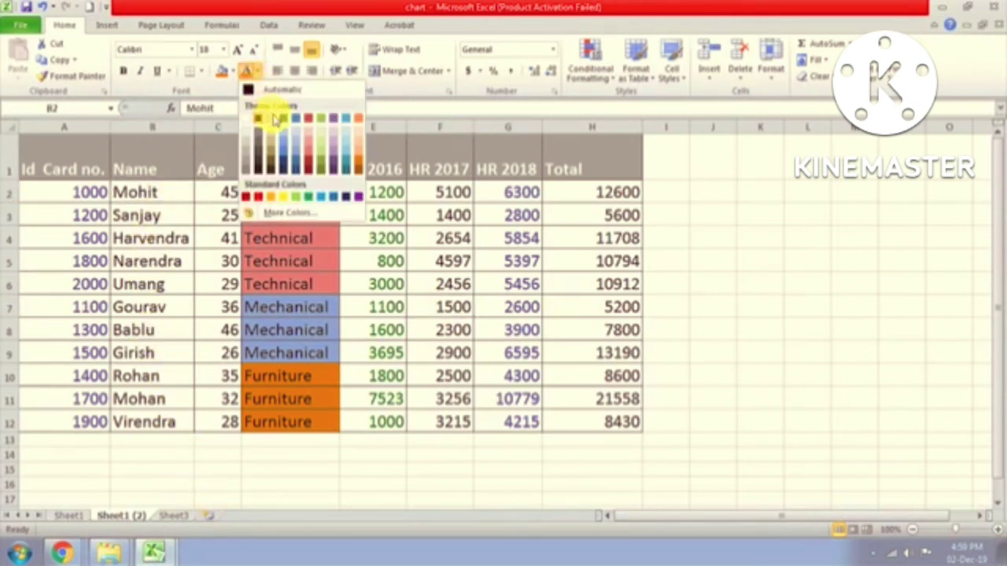
left_click(306, 150)
left_click(161, 214)
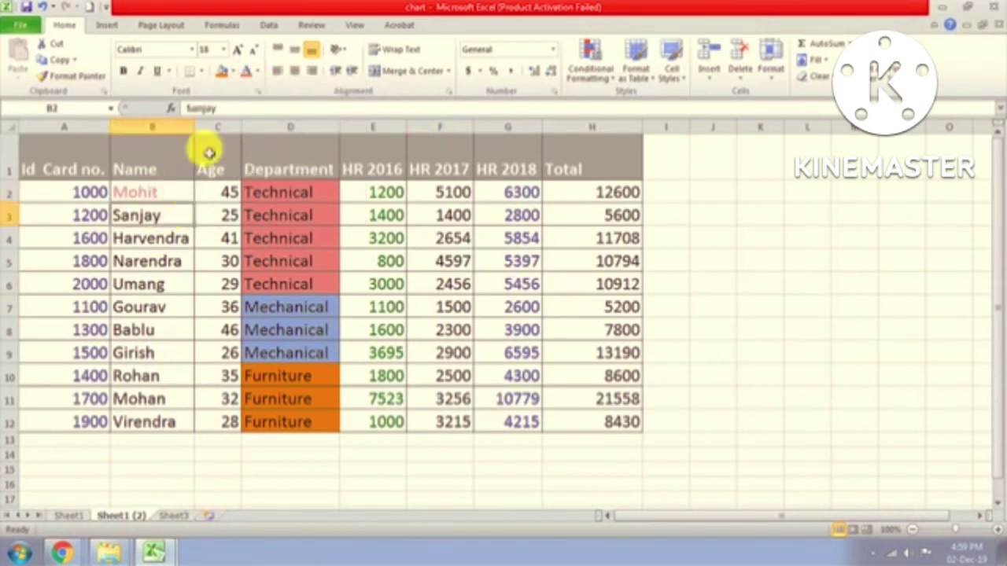
left_click(257, 72)
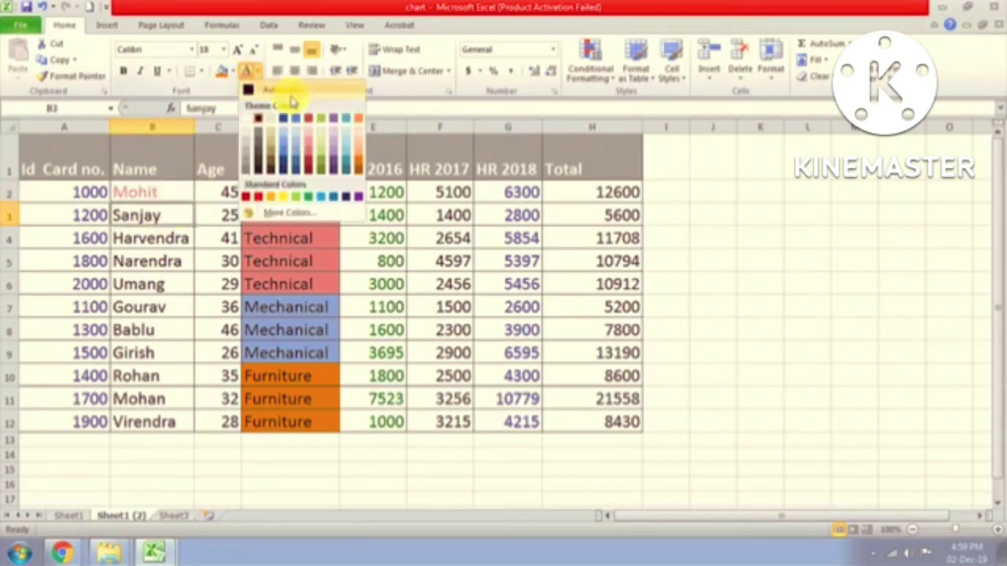
left_click(355, 160)
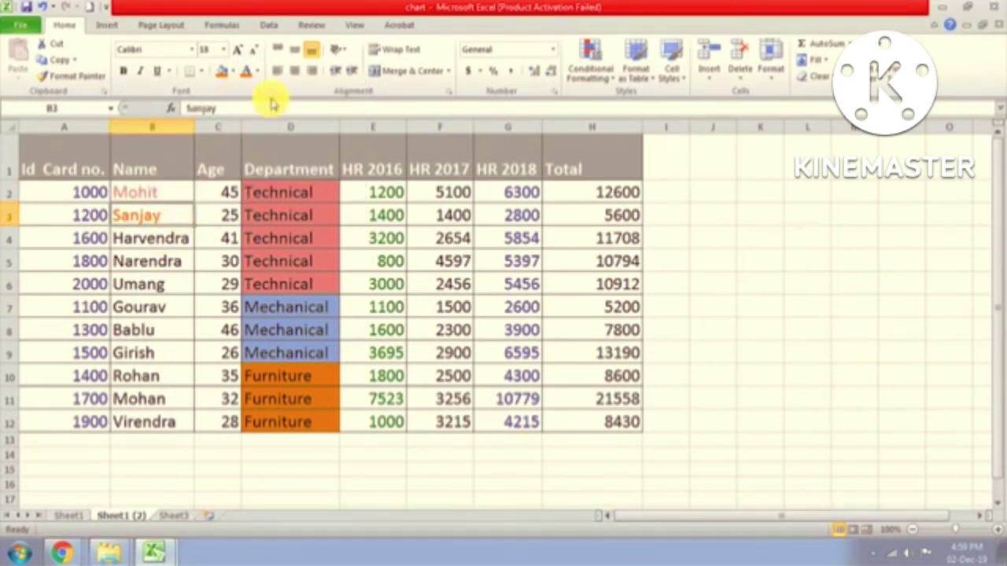
left_click(256, 73)
left_click(285, 155)
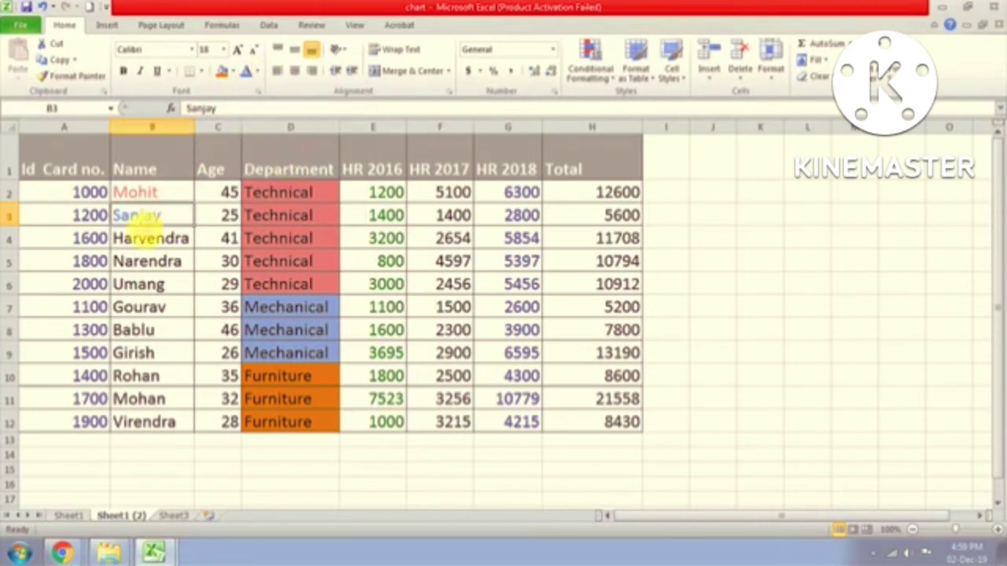
Step: Make Harvendra's name purple and Narendra, Umang and Gourav orange
left_click(144, 236)
left_click(259, 72)
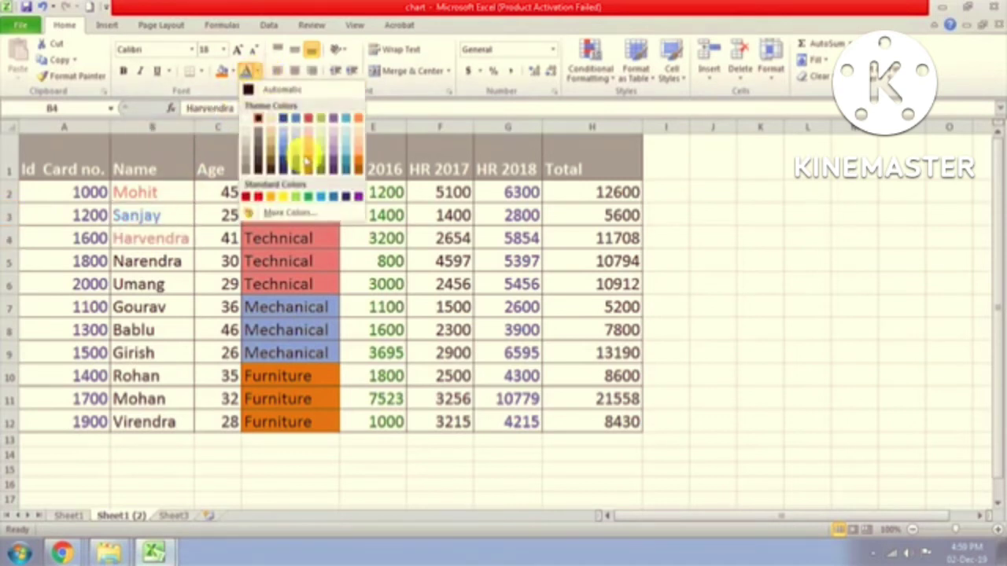
left_click(328, 158)
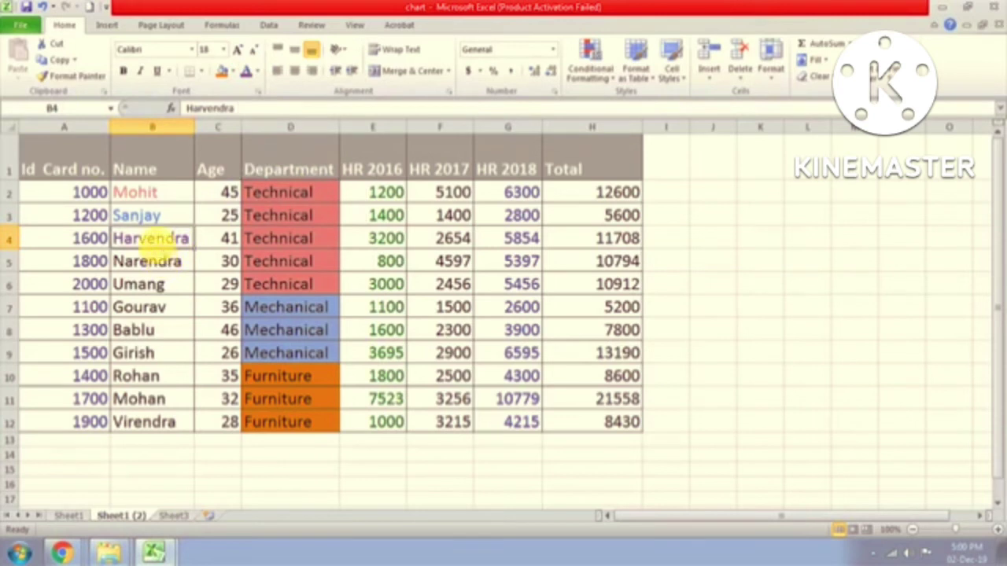
left_click_drag(152, 263, 138, 307)
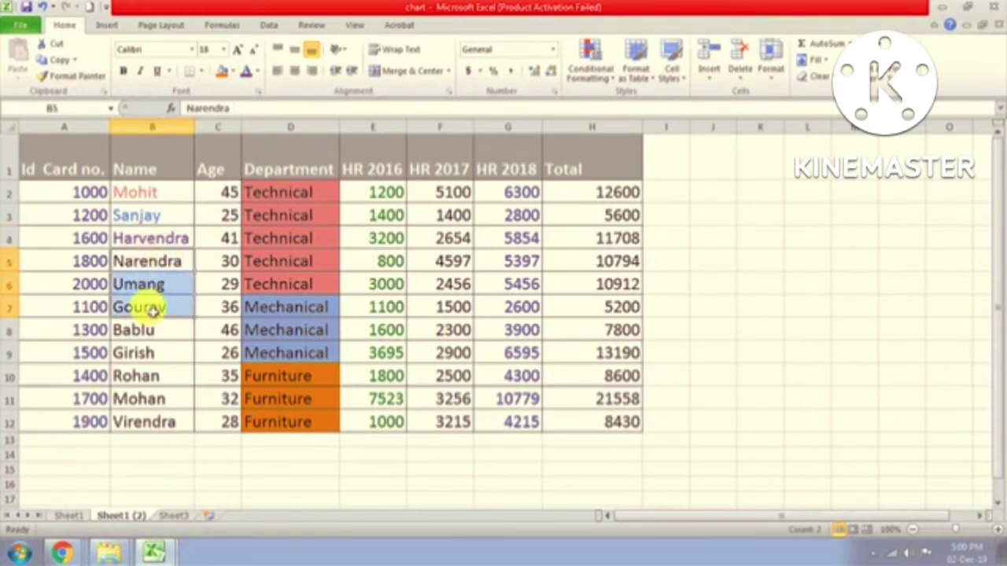
left_click(254, 72)
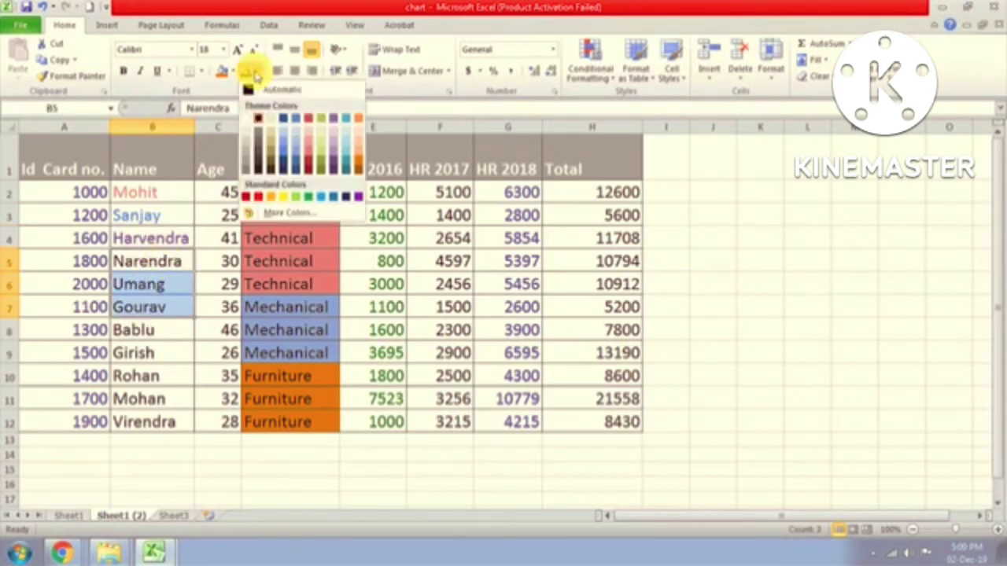
left_click(309, 161)
Step: Make Bablu, Girish and Rohan light blue and Mohan and Virendra red
left_click_drag(169, 322, 141, 376)
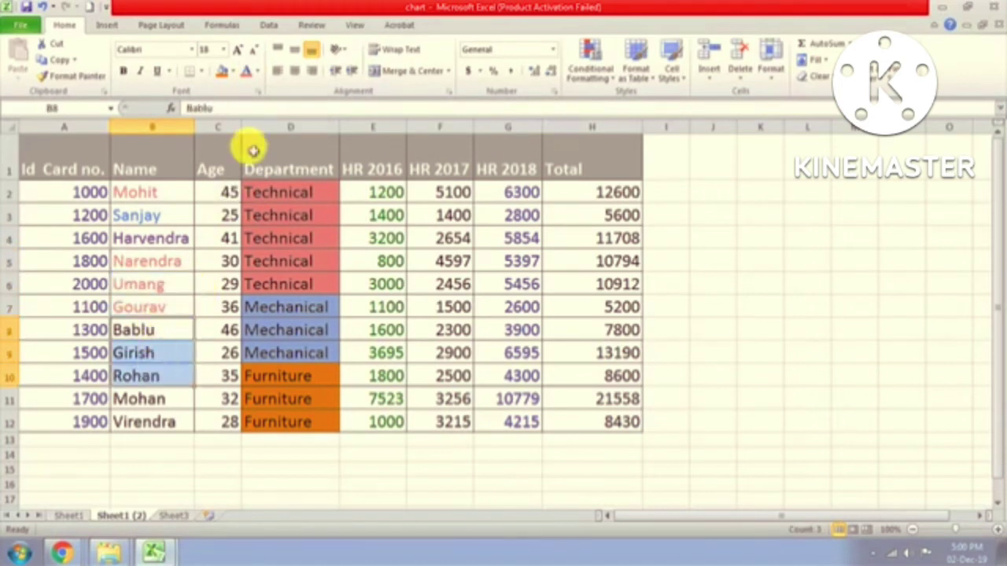
left_click(254, 73)
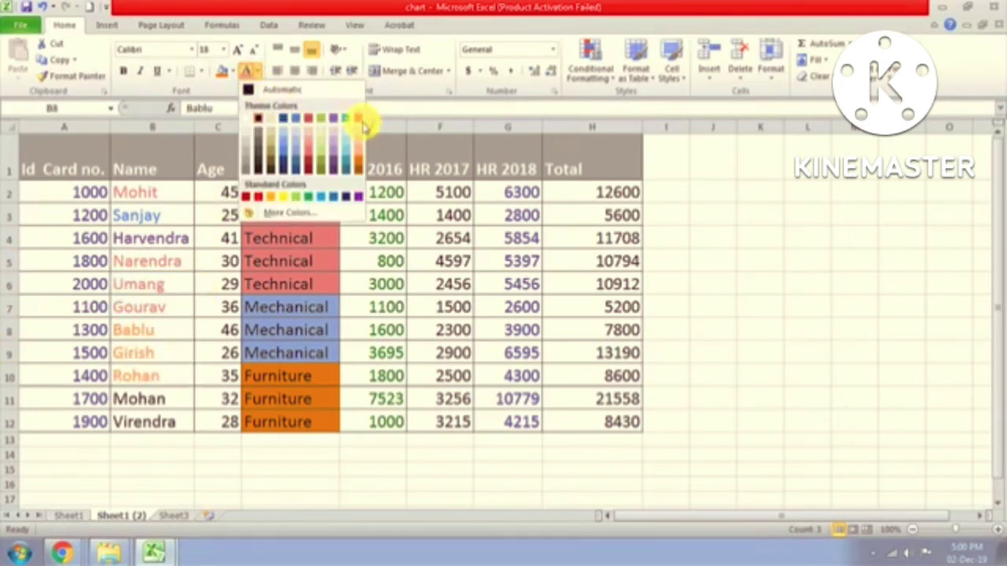
left_click(321, 196)
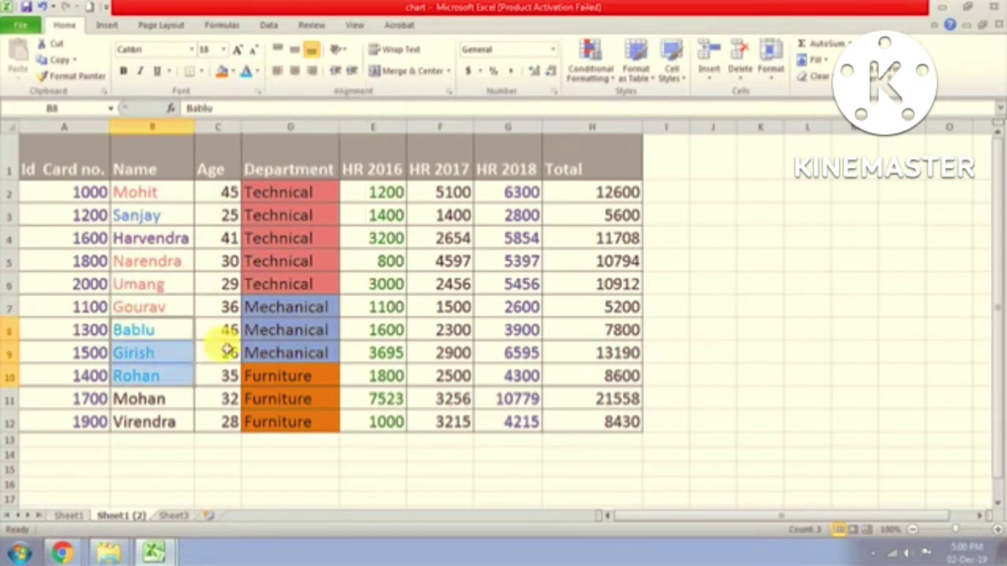
left_click_drag(181, 407, 169, 420)
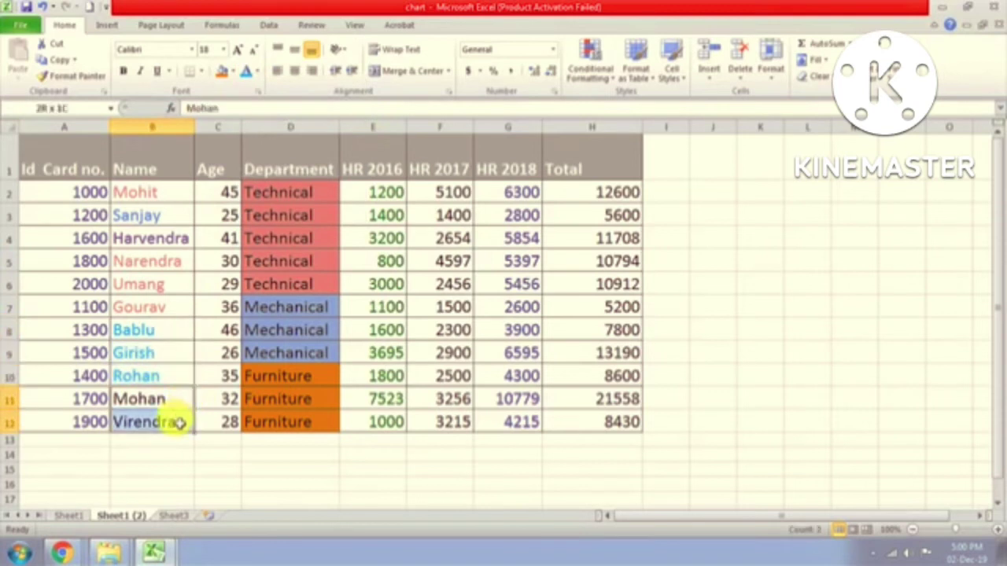
left_click(254, 71)
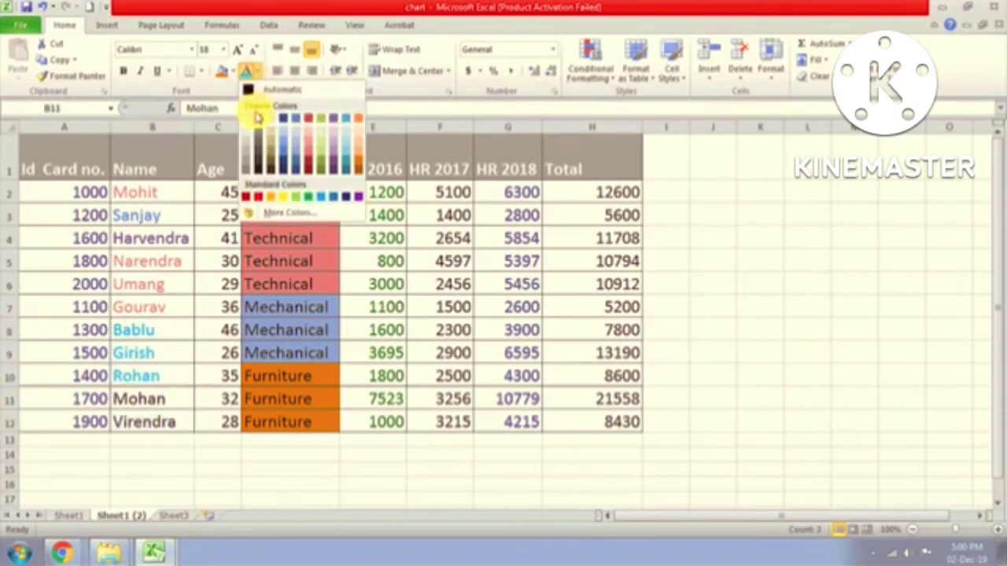
left_click(259, 198)
left_click(168, 275)
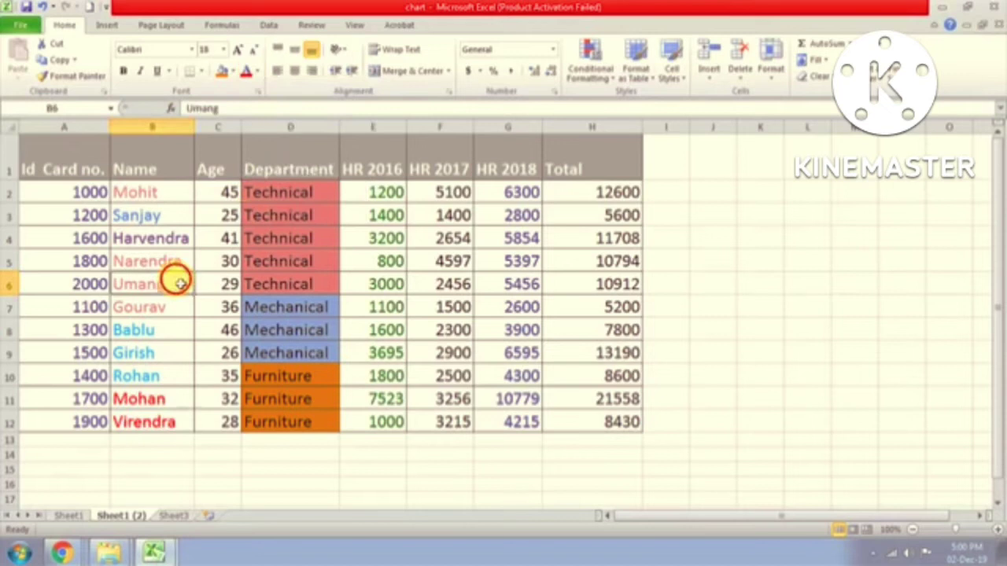
Step: Custom-sort the Name column on Font Color with light blue On Top
left_click(166, 171)
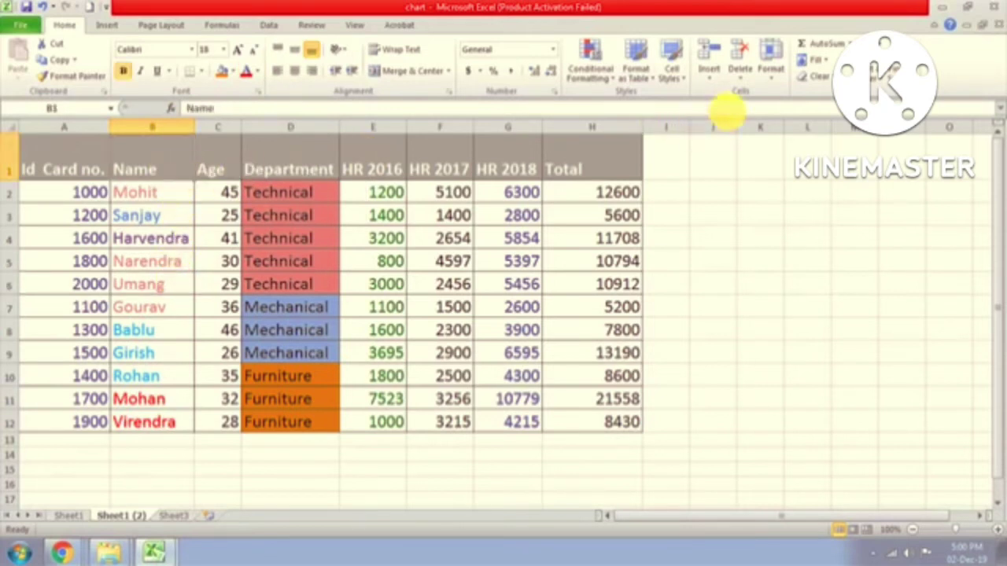
left_click(905, 63)
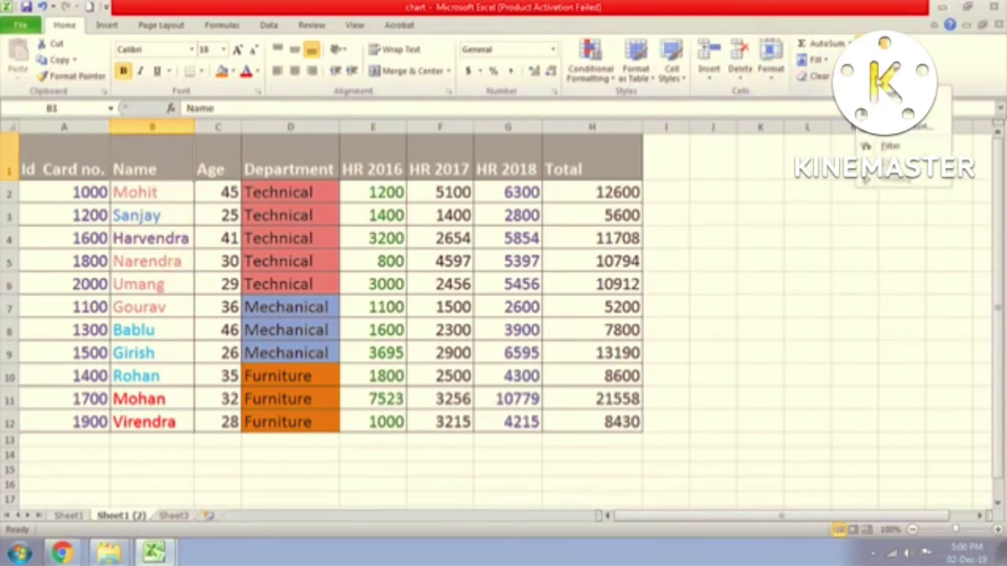
left_click(897, 128)
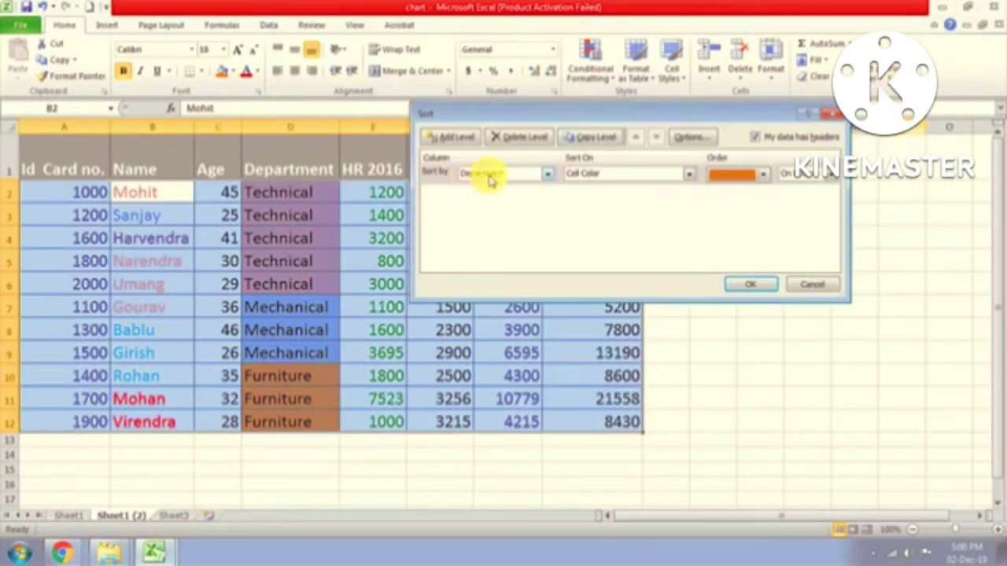
left_click(554, 179)
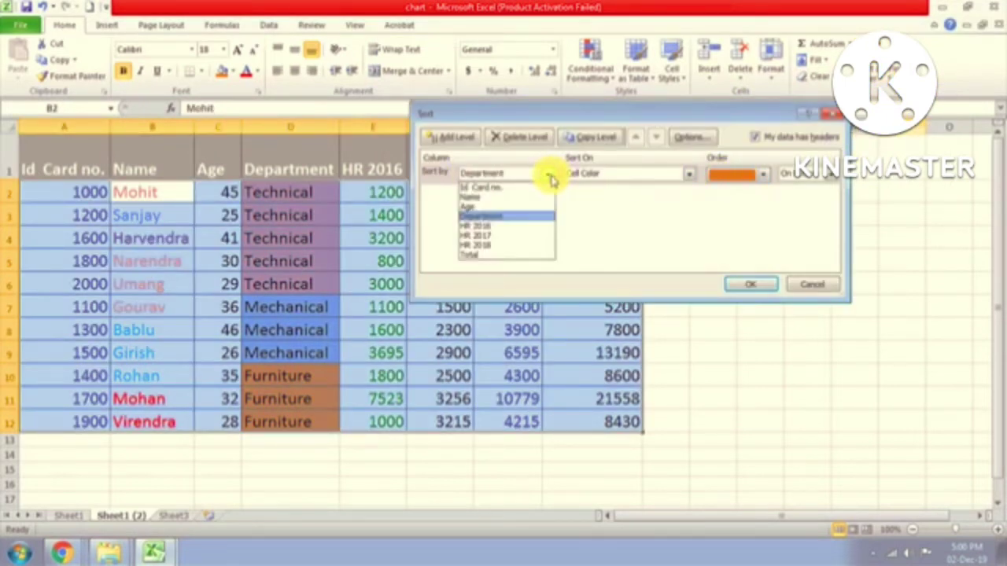
left_click(486, 197)
left_click(686, 174)
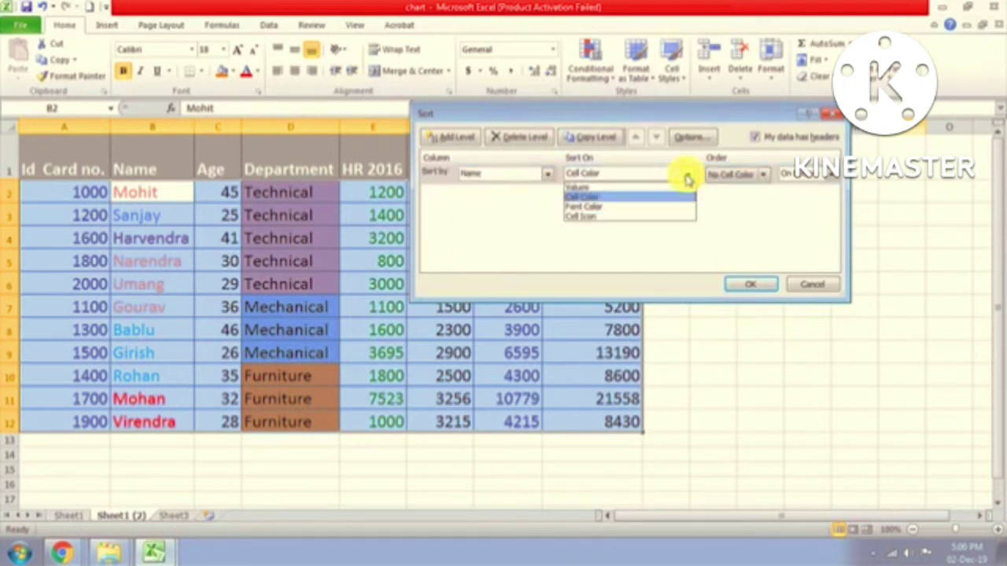
left_click(596, 208)
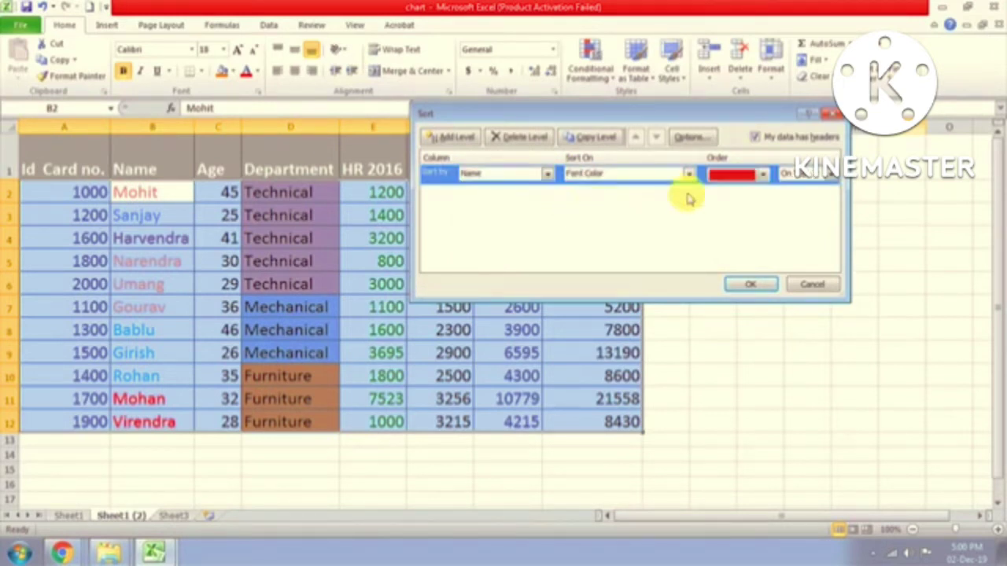
left_click(745, 175)
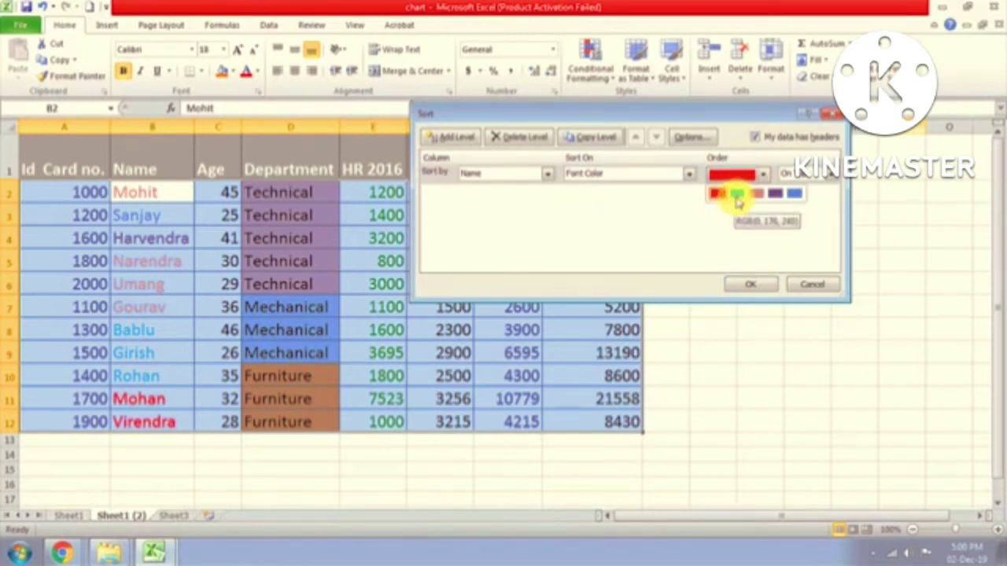
left_click(737, 202)
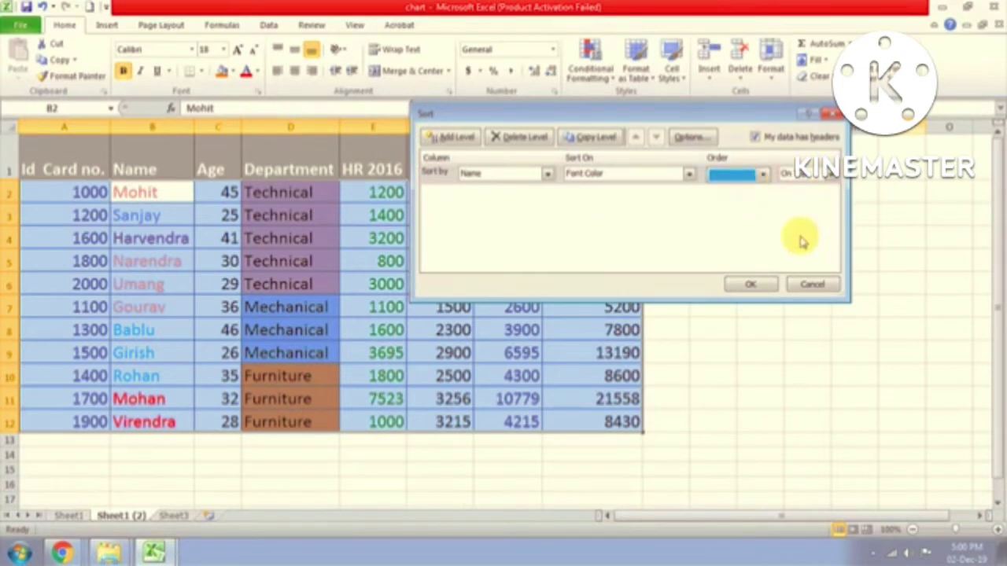
left_click(750, 284)
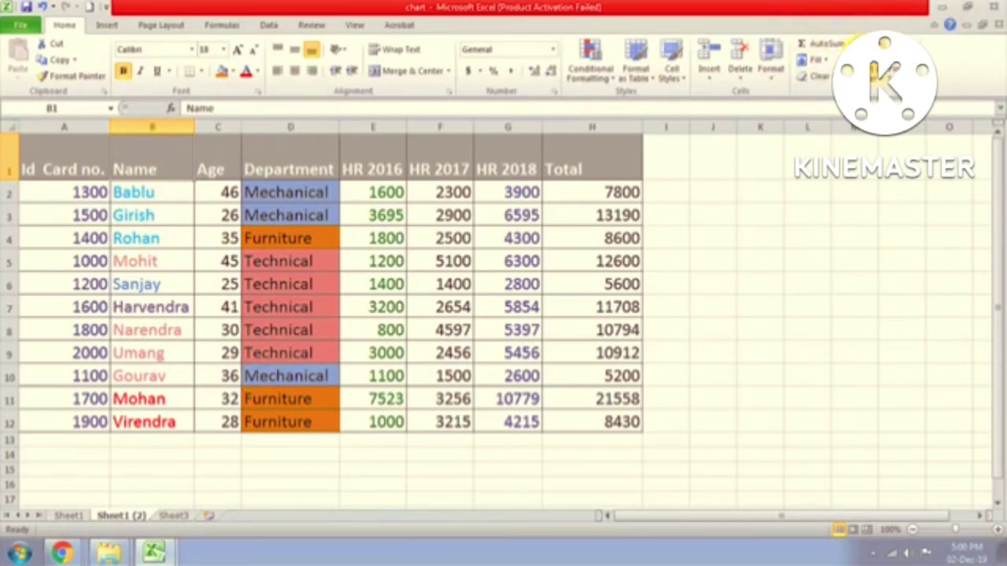
left_click(872, 73)
left_click(906, 127)
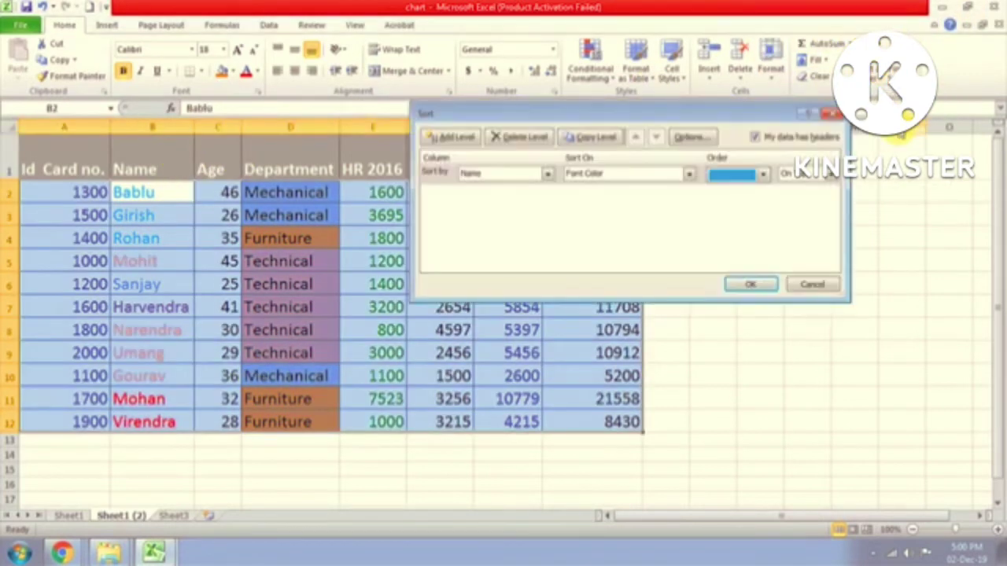
left_click(763, 174)
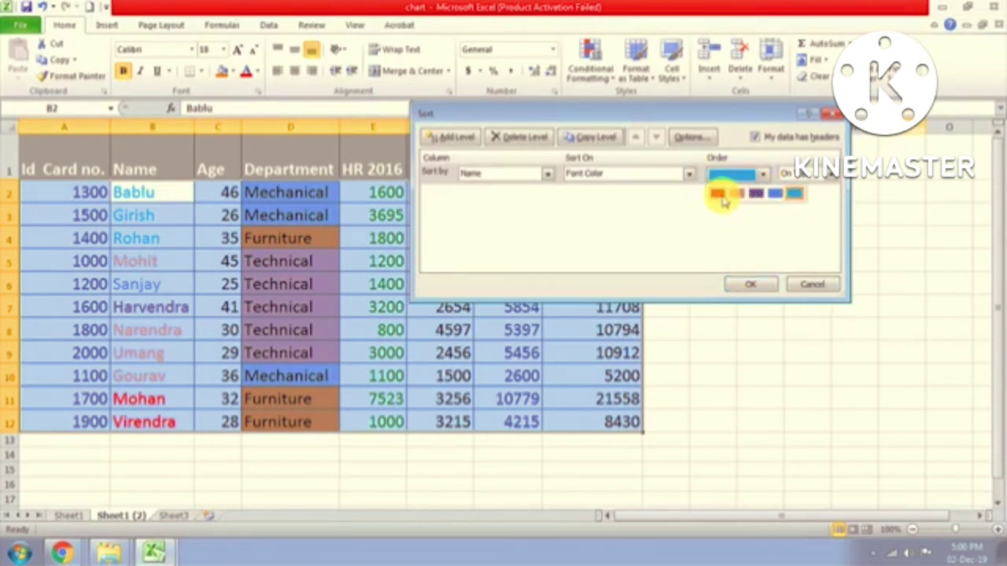
left_click(719, 195)
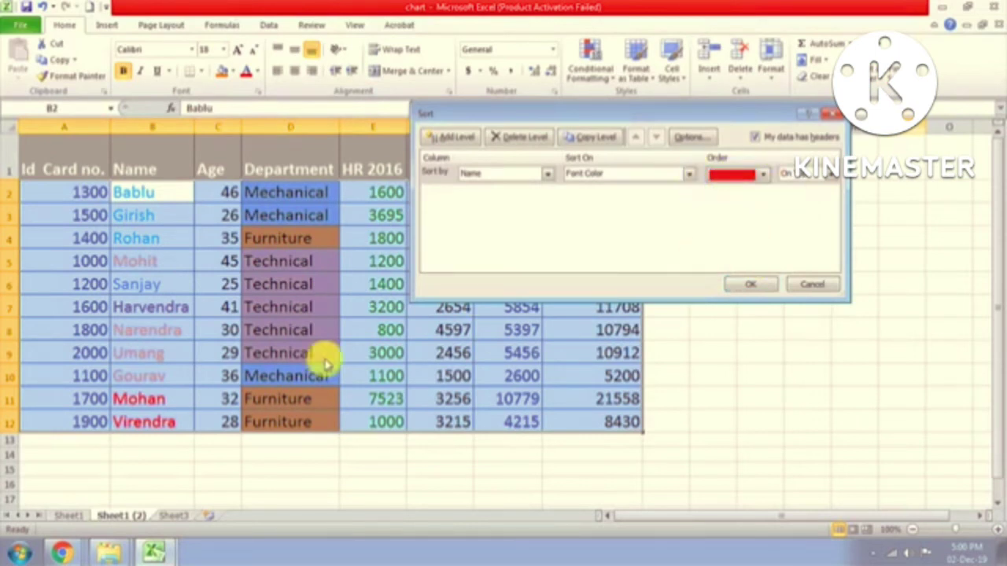
left_click(763, 175)
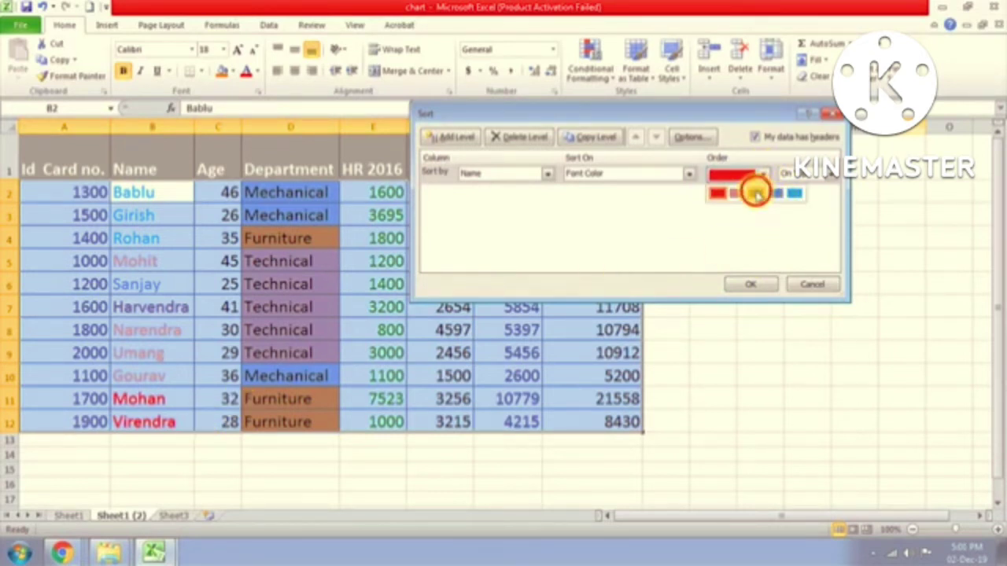
left_click(756, 195)
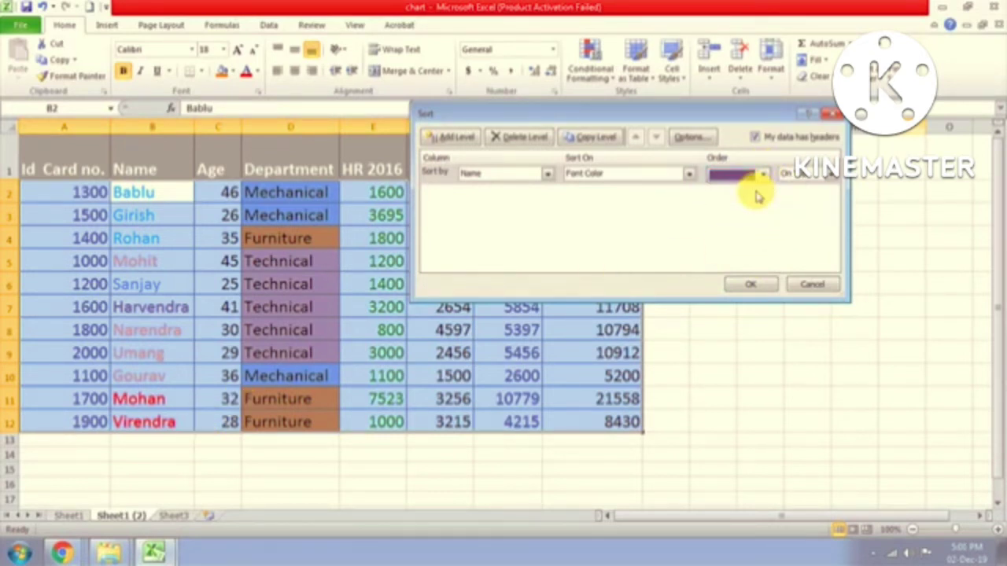
left_click(830, 176)
left_click(808, 198)
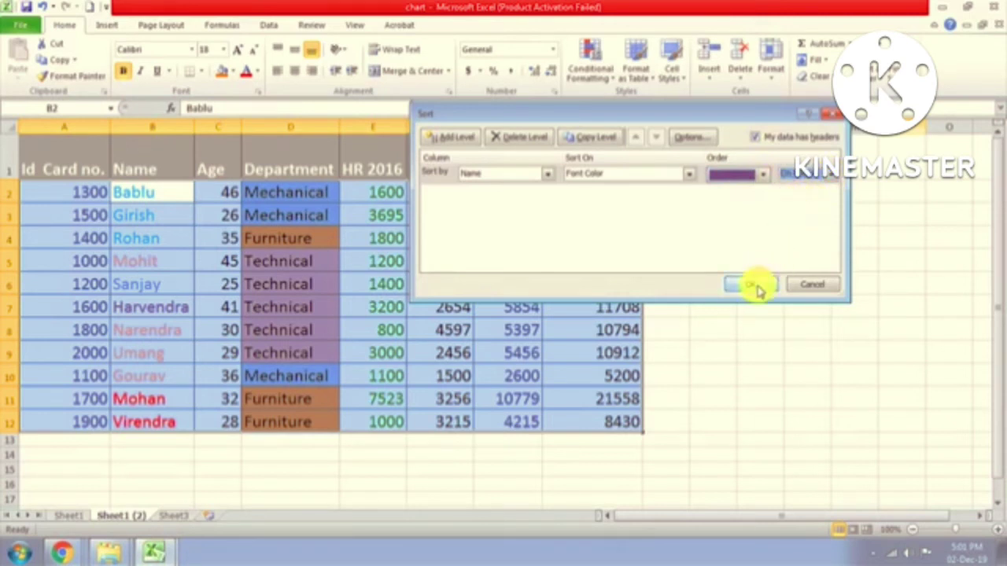
left_click(752, 284)
left_click(145, 426)
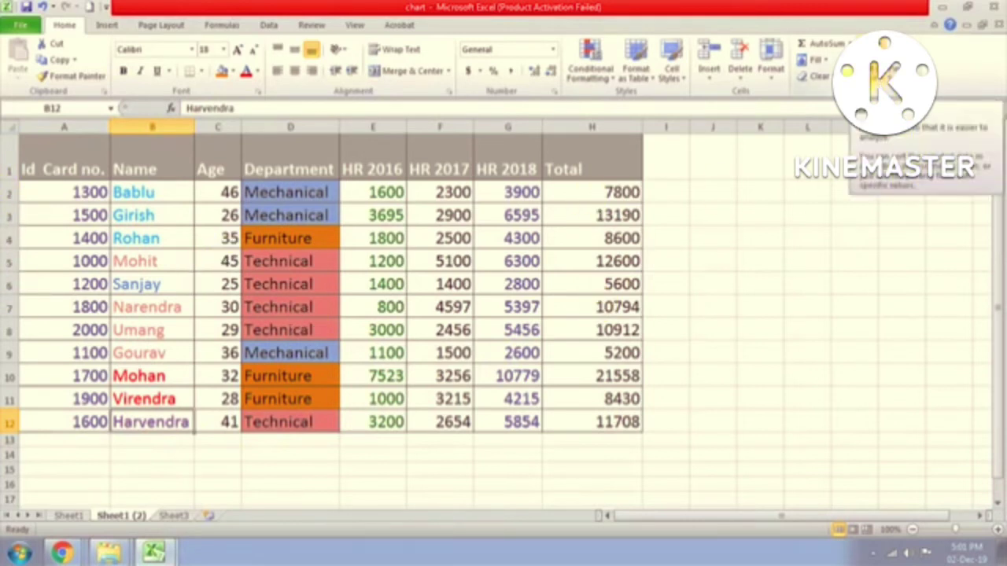
left_click(138, 170)
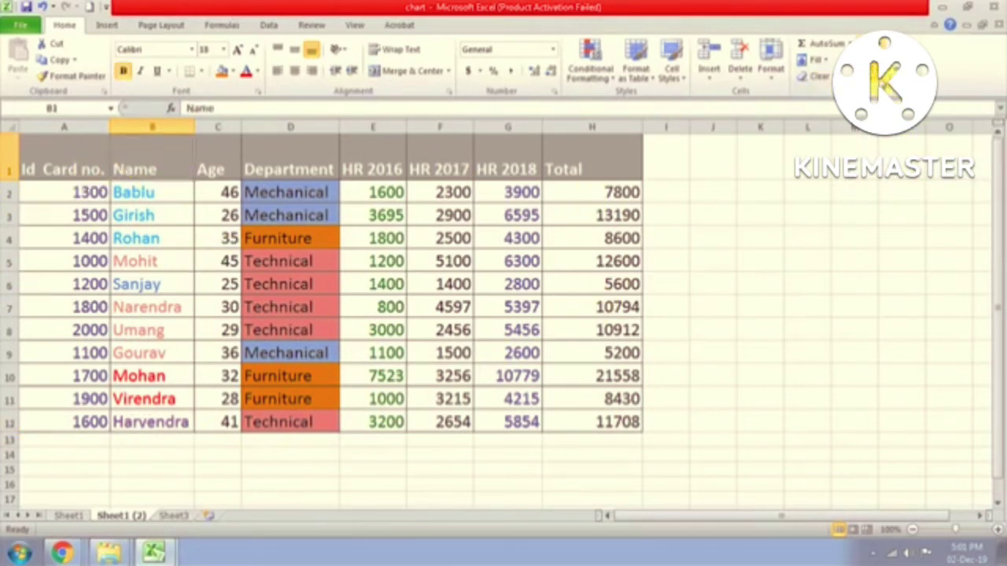
left_click(885, 63)
left_click(893, 135)
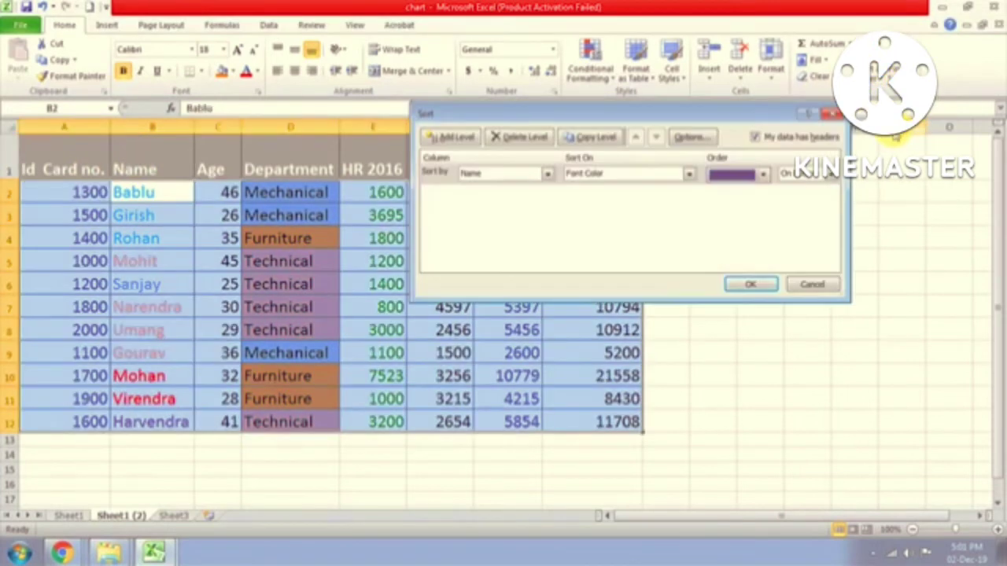
left_click(832, 173)
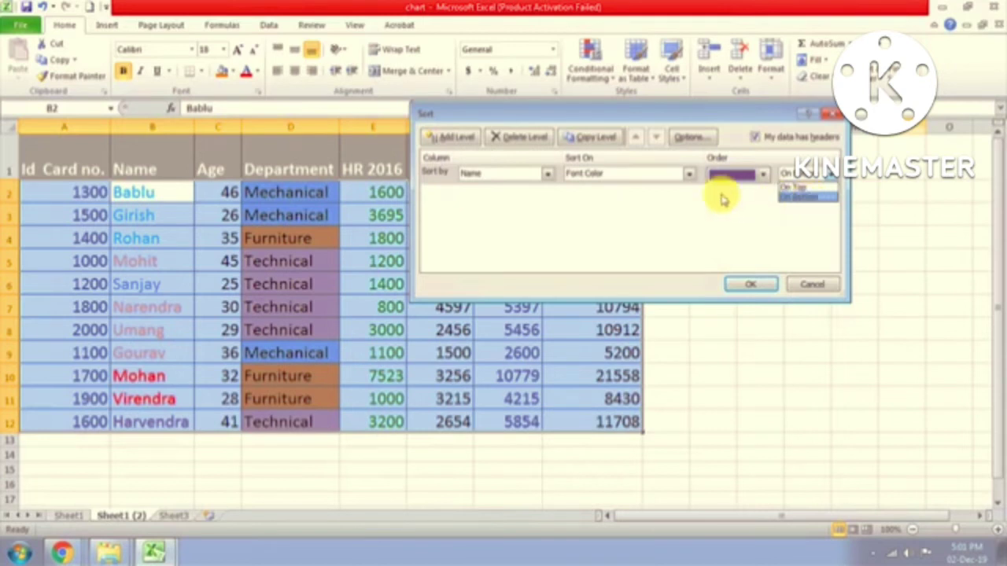
left_click(692, 180)
left_click(690, 178)
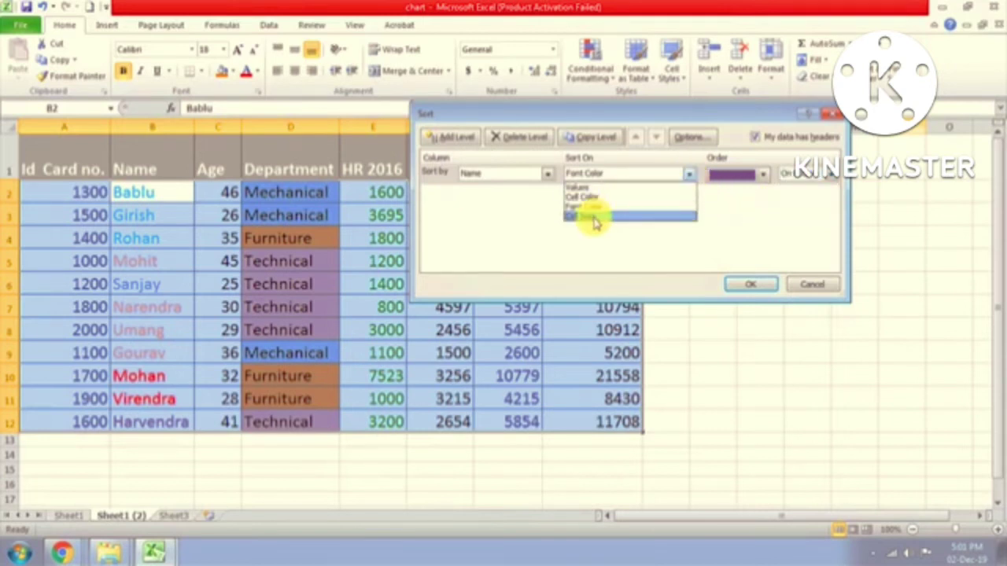
left_click(821, 288)
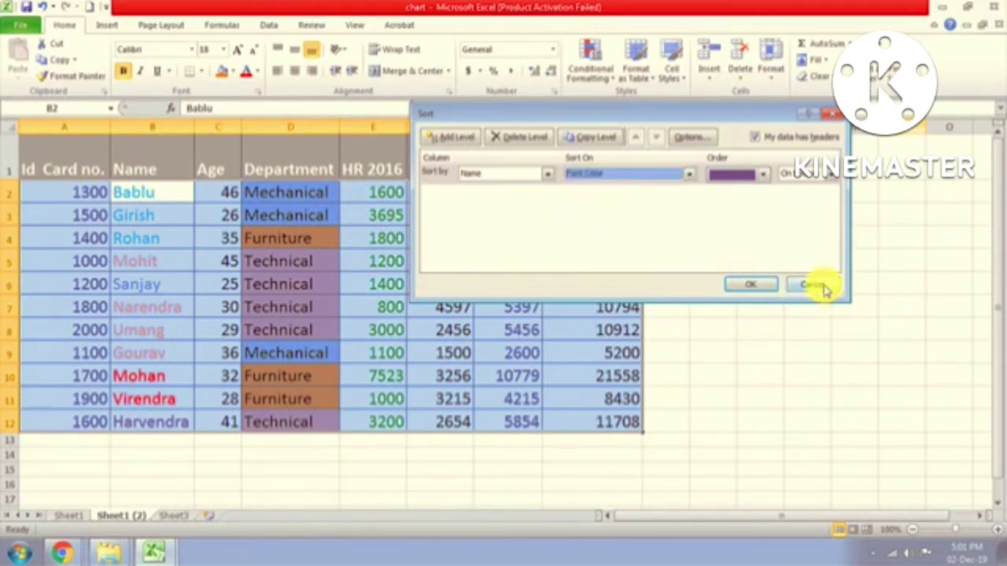
left_click(822, 286)
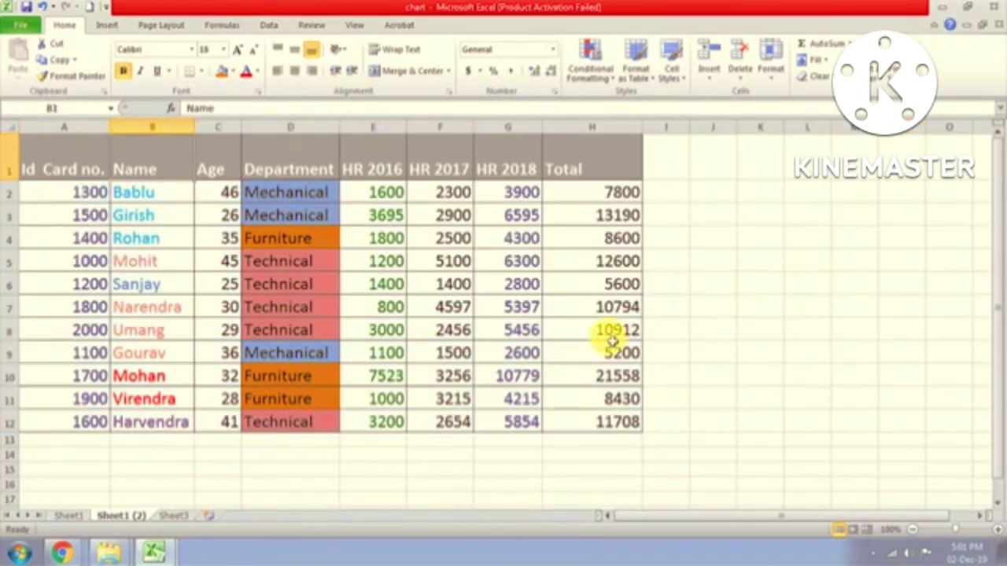
left_click(606, 334)
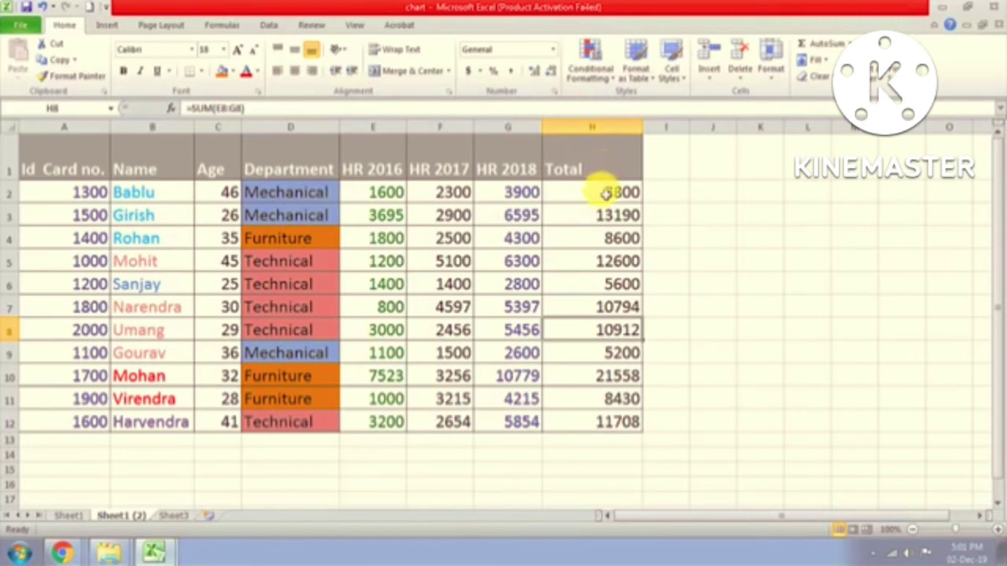
Step: Apply the 4 Arrows (Colored) icon set to the Total values H2:H12
left_click_drag(606, 192, 606, 421)
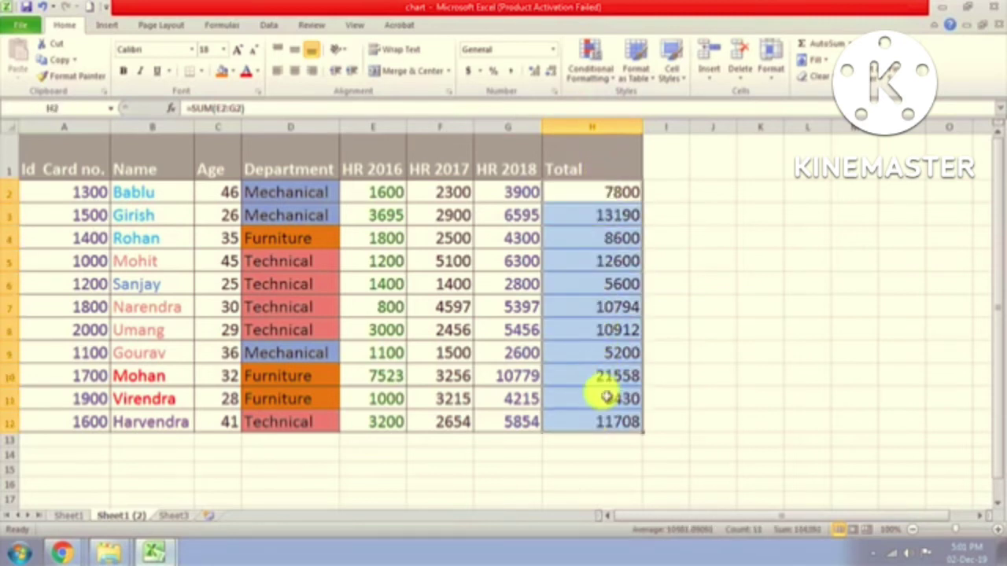
left_click(606, 79)
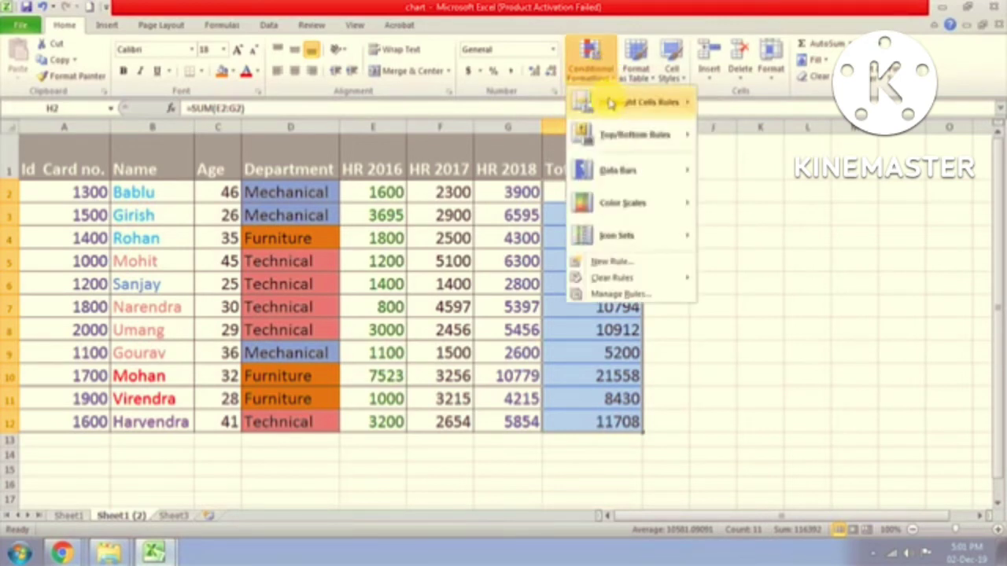
mouse_move(627, 238)
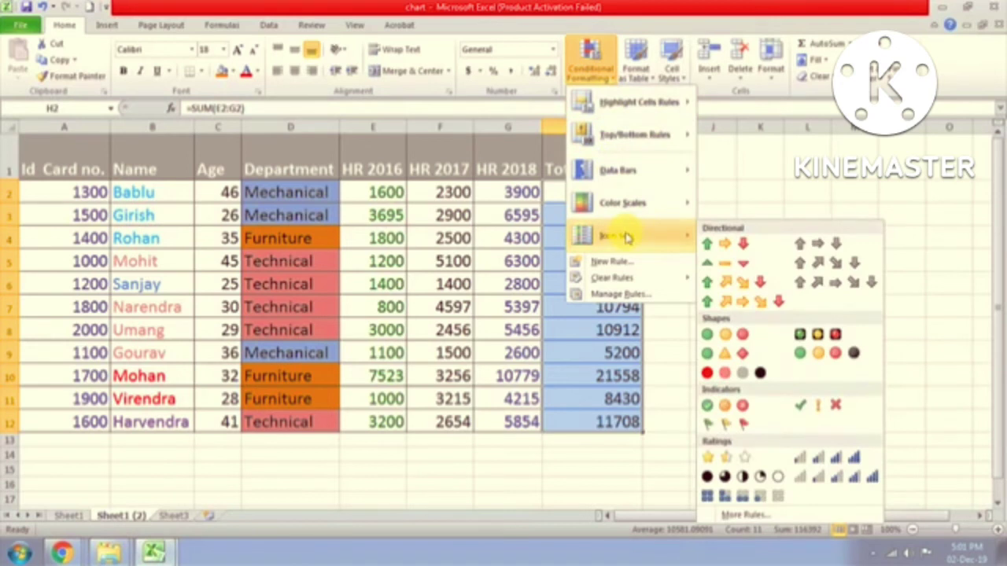
left_click(717, 286)
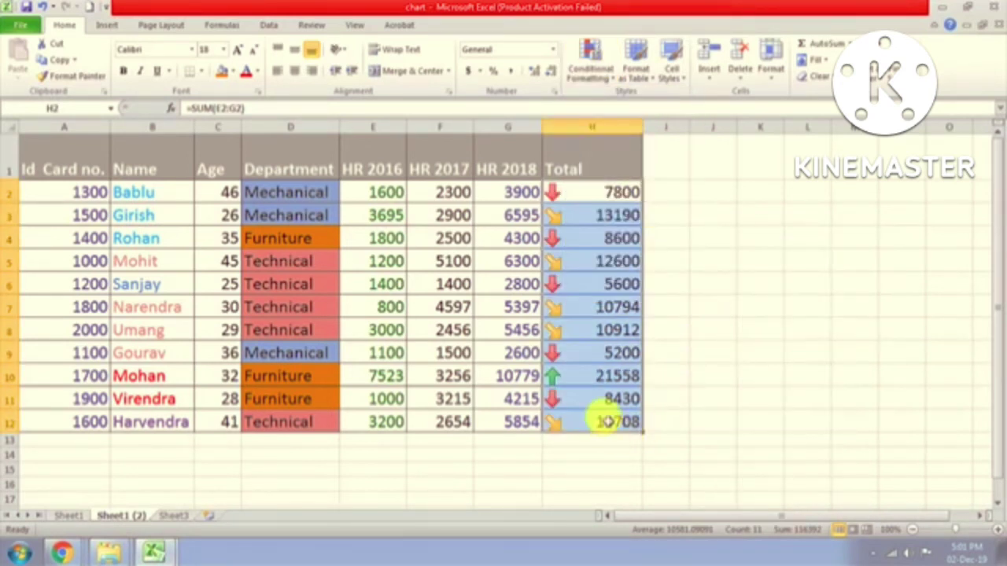
left_click(601, 382)
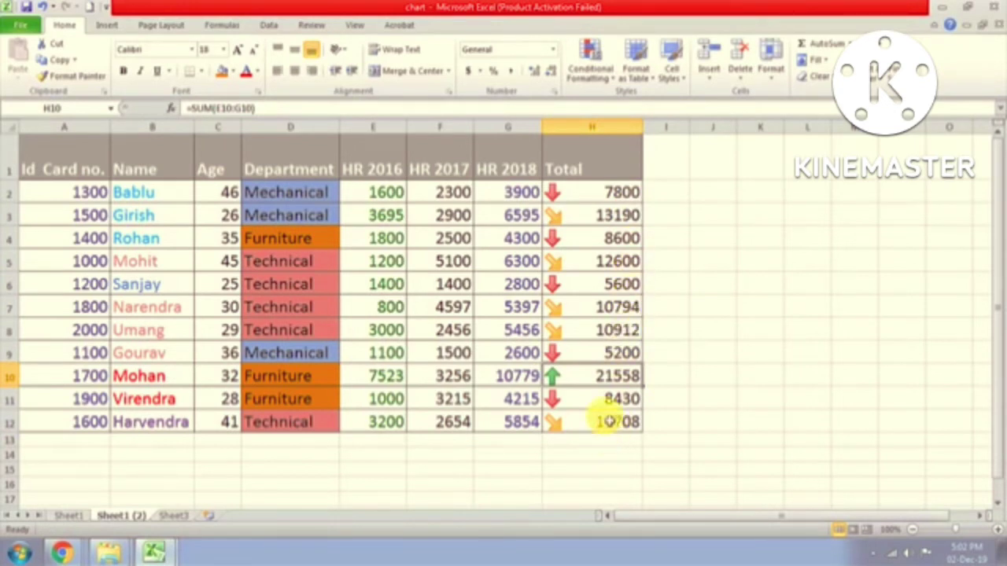
Step: Select the Total header and start a Custom Sort of the table
left_click(615, 169)
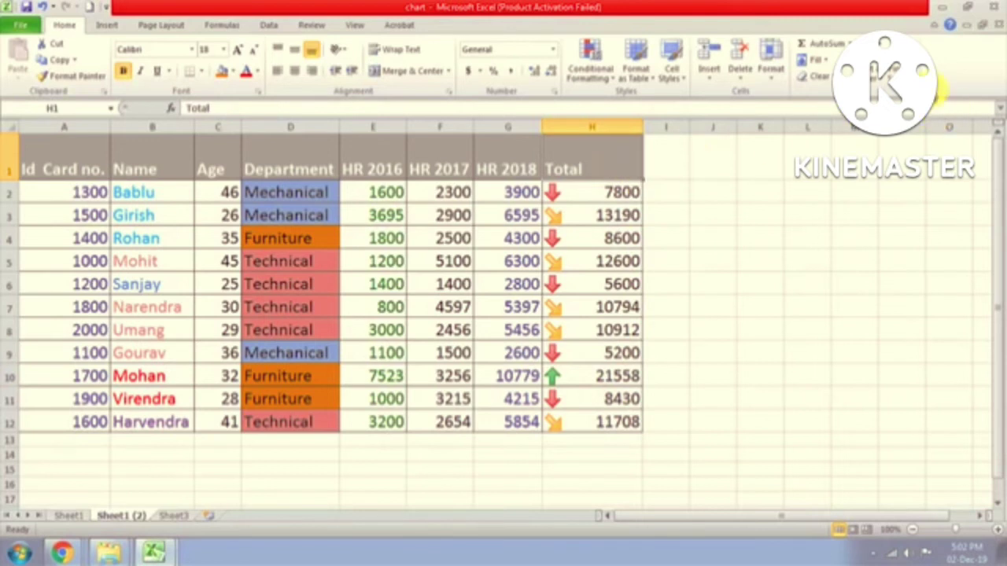
left_click(881, 67)
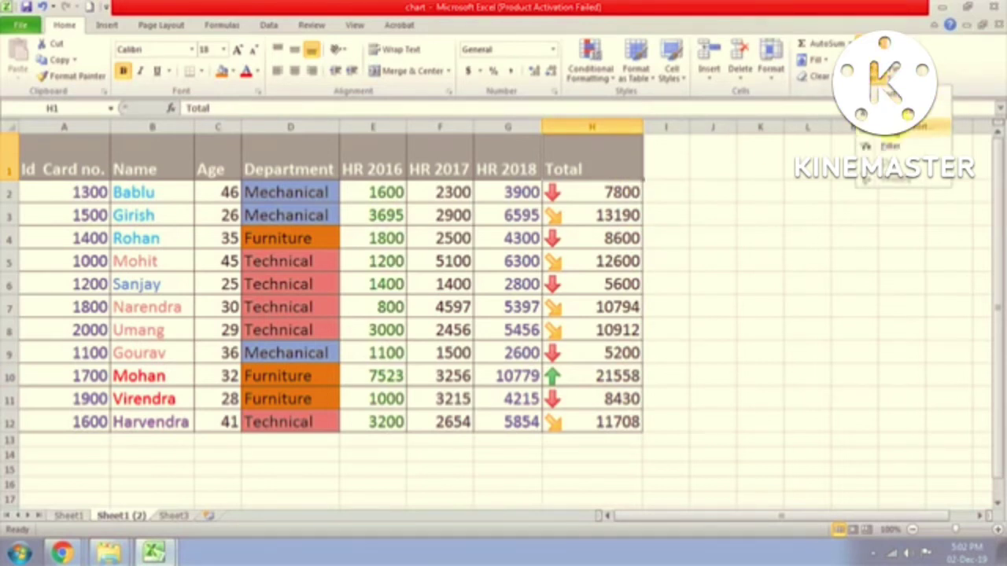
left_click(897, 126)
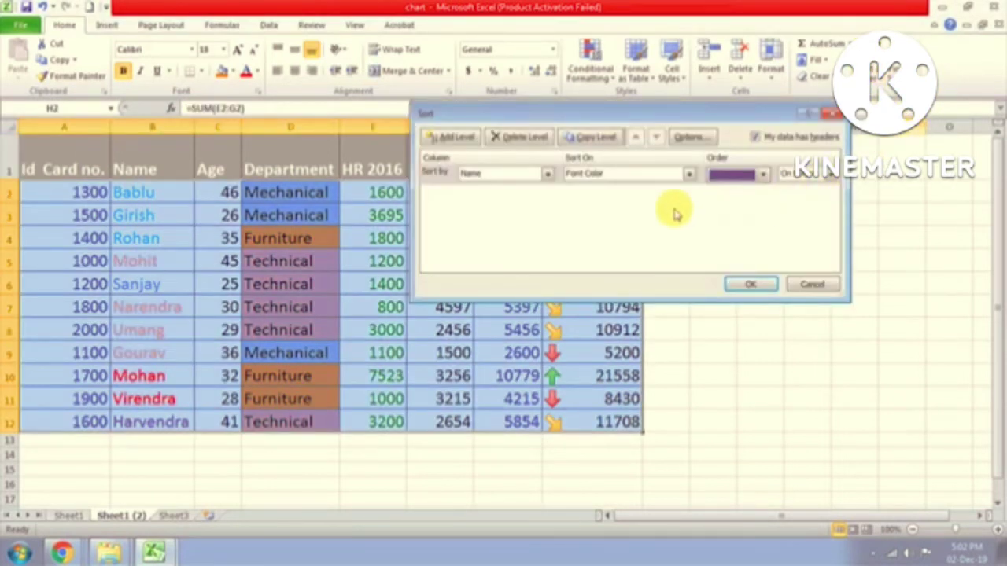
Step: Sort by Total on Cell Icon with the green up arrow On Top
left_click(548, 174)
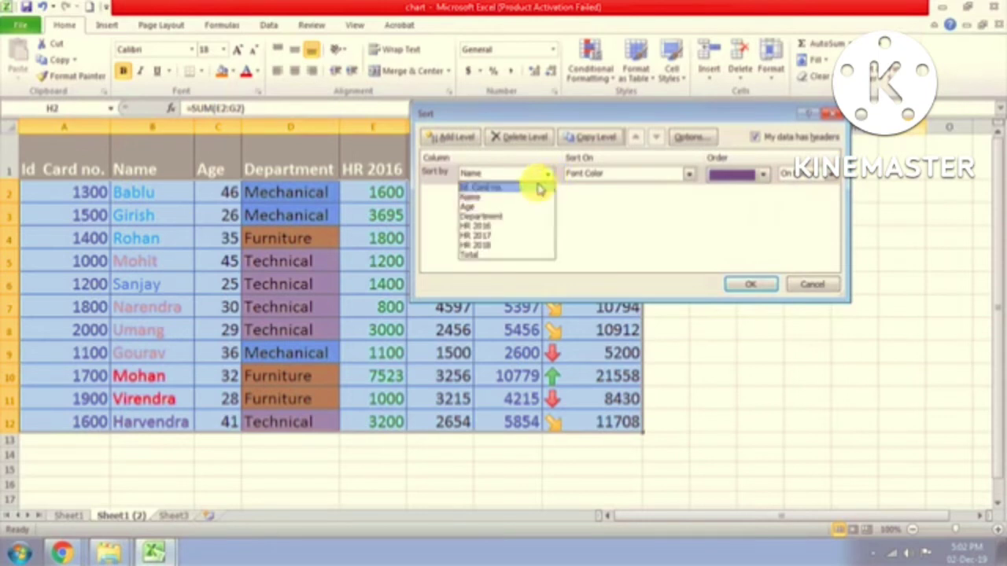
left_click(490, 255)
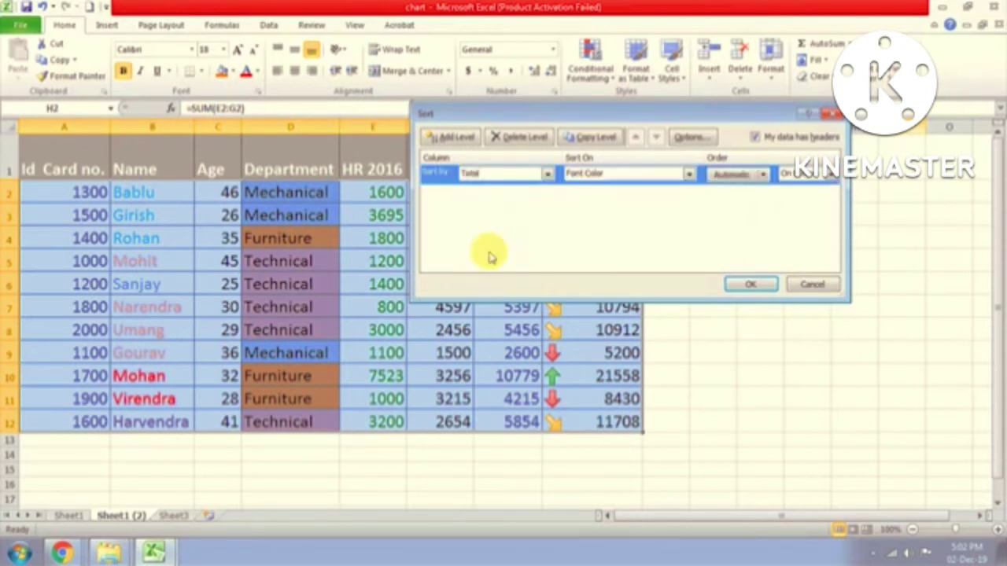
left_click(688, 176)
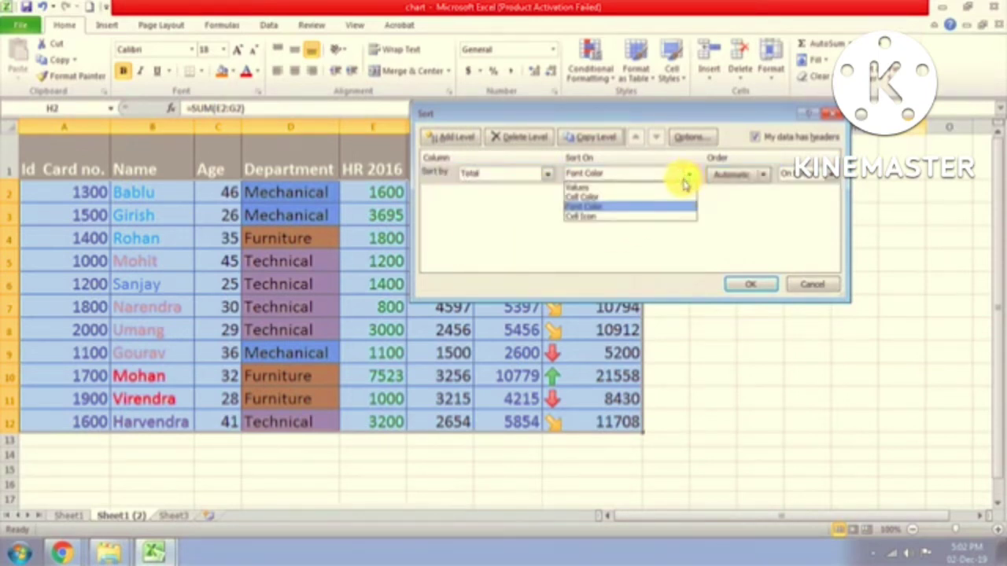
left_click(596, 223)
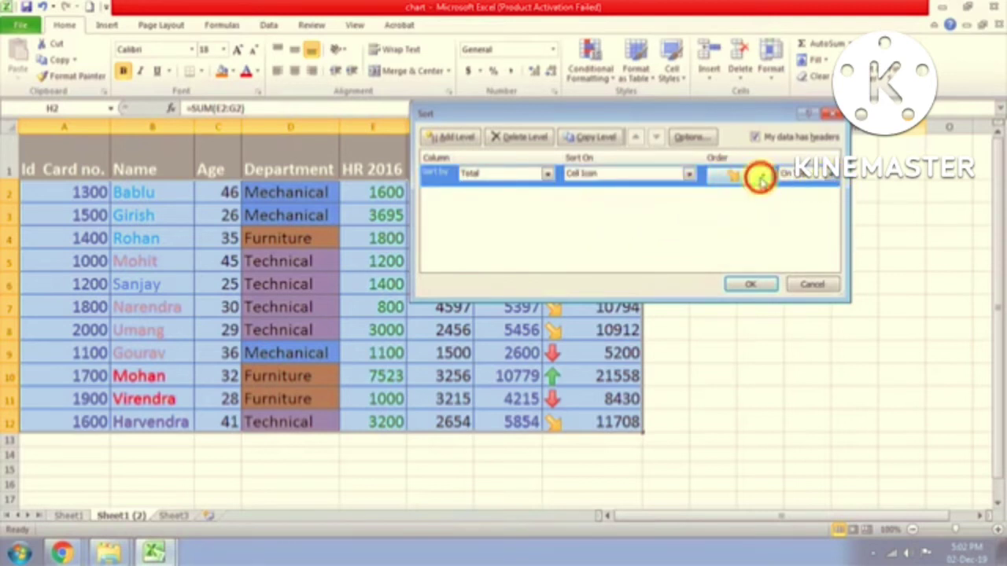
left_click(759, 176)
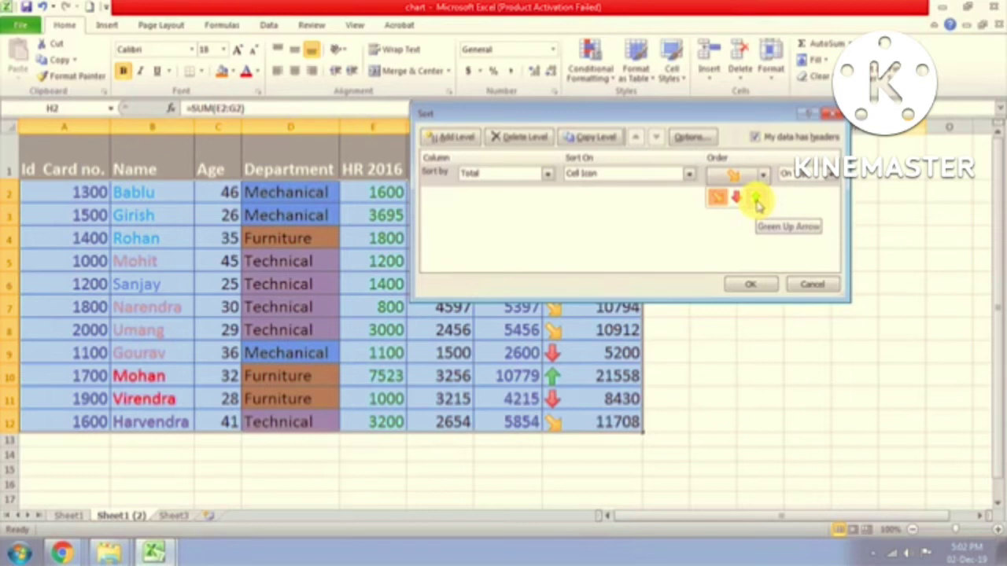
left_click(757, 203)
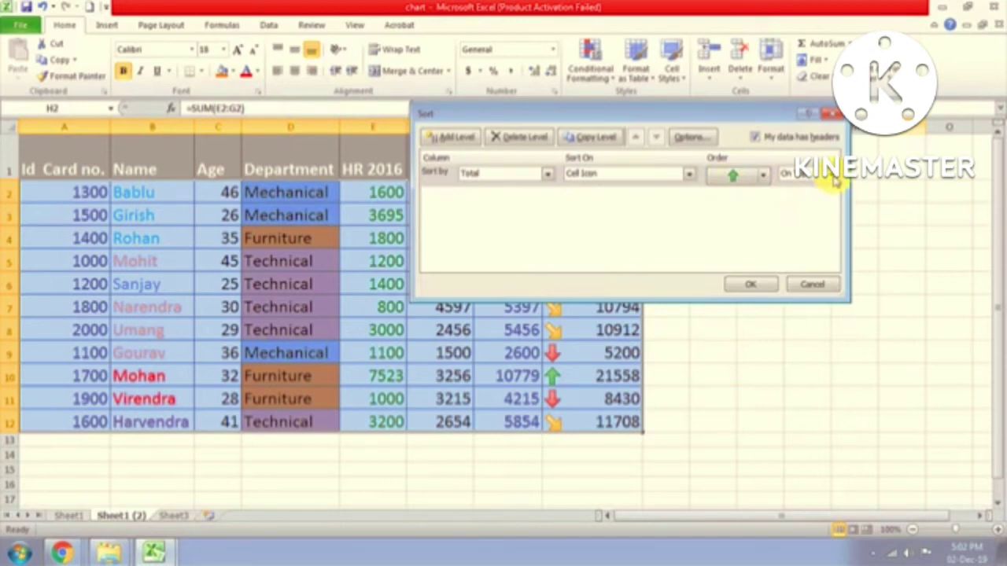
left_click(750, 284)
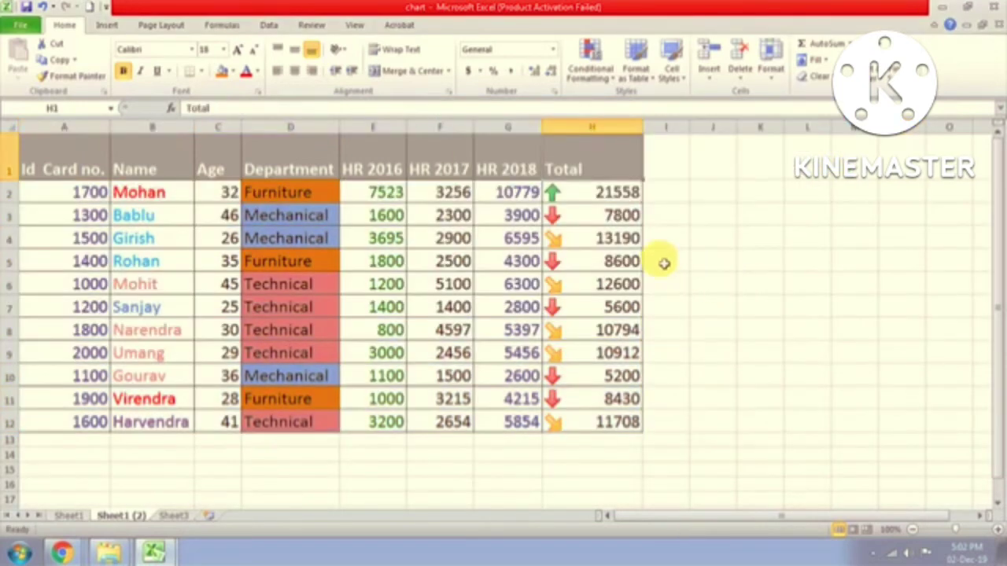
left_click(599, 198)
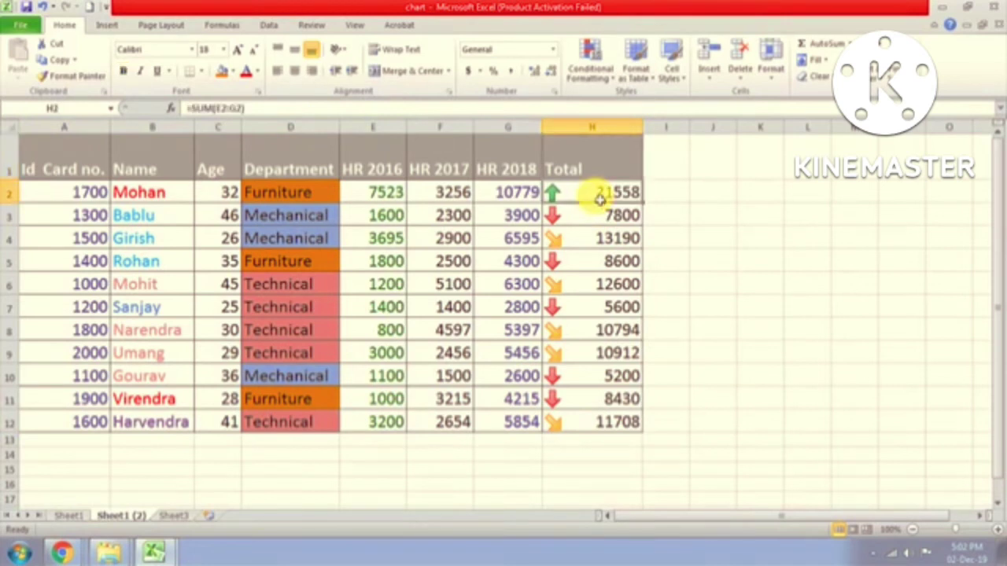
left_click(610, 169)
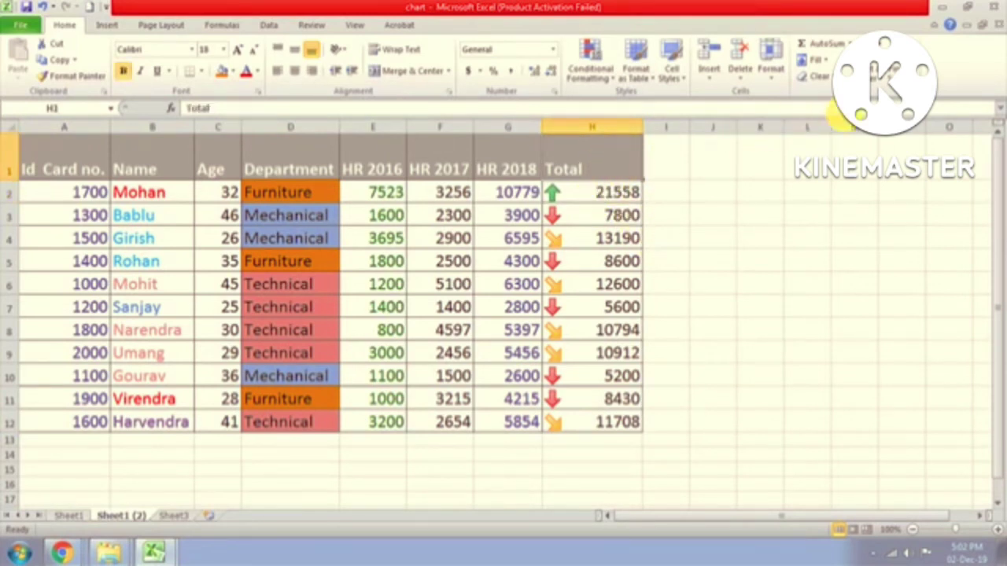
left_click(885, 78)
left_click(913, 128)
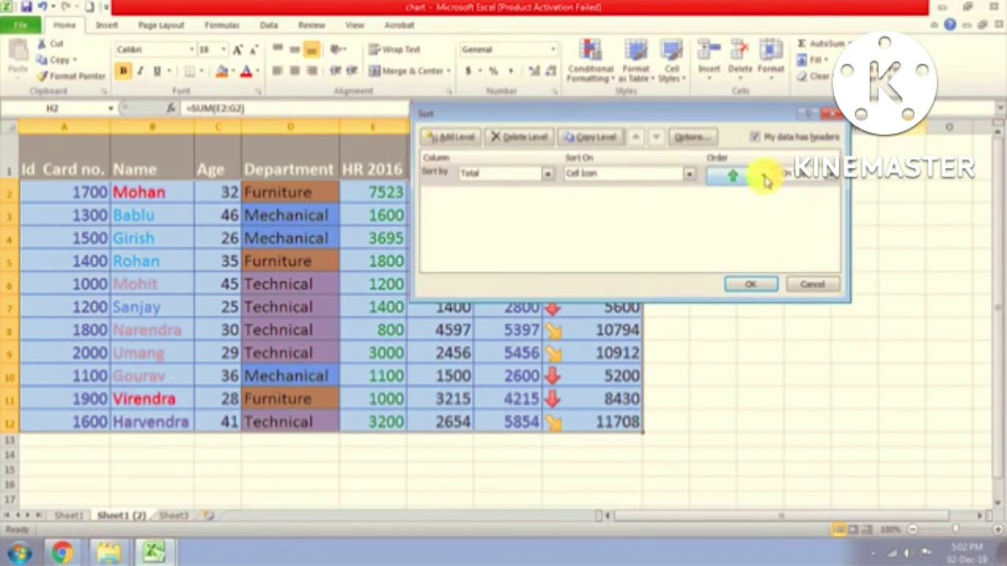
left_click(763, 176)
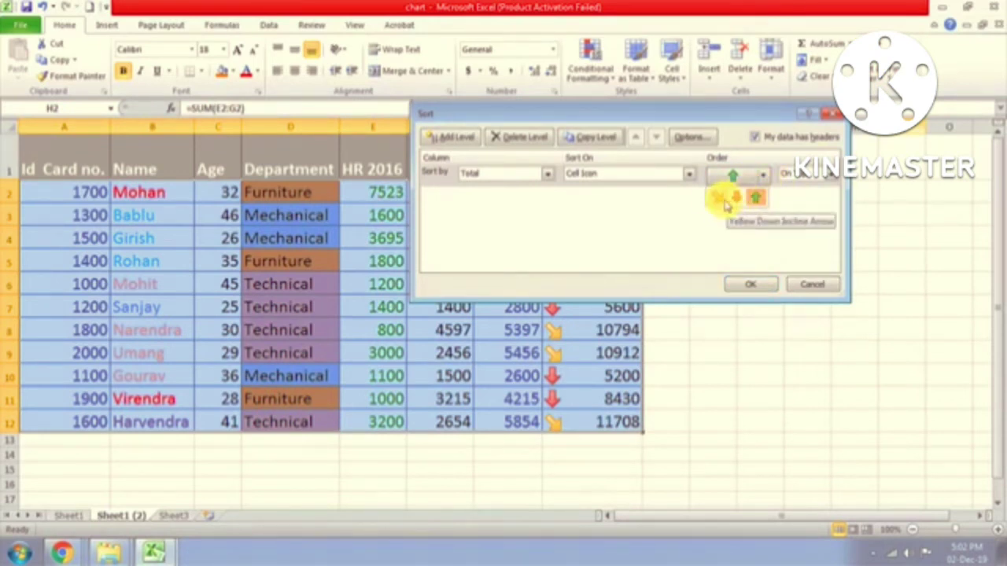
left_click(719, 203)
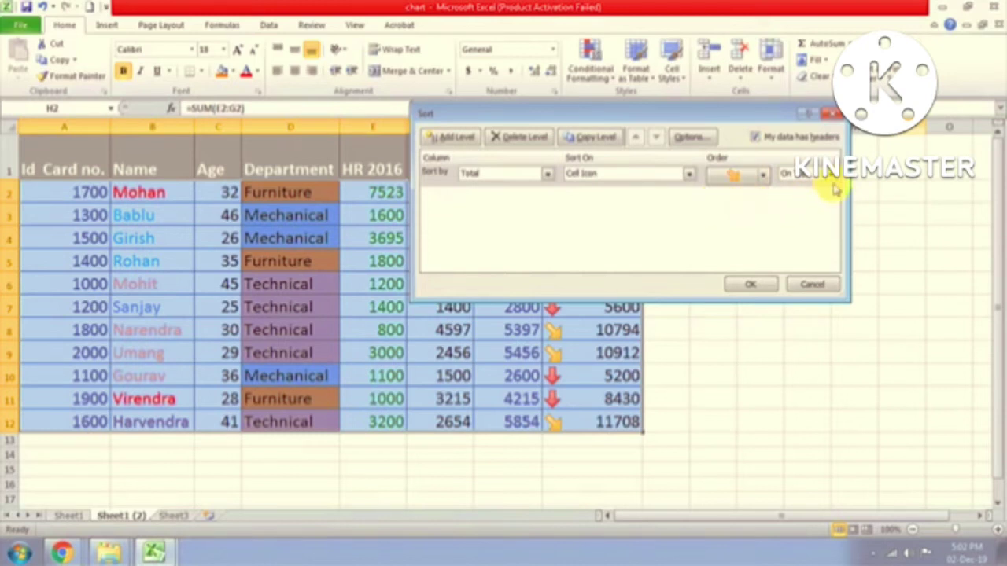
left_click(762, 178)
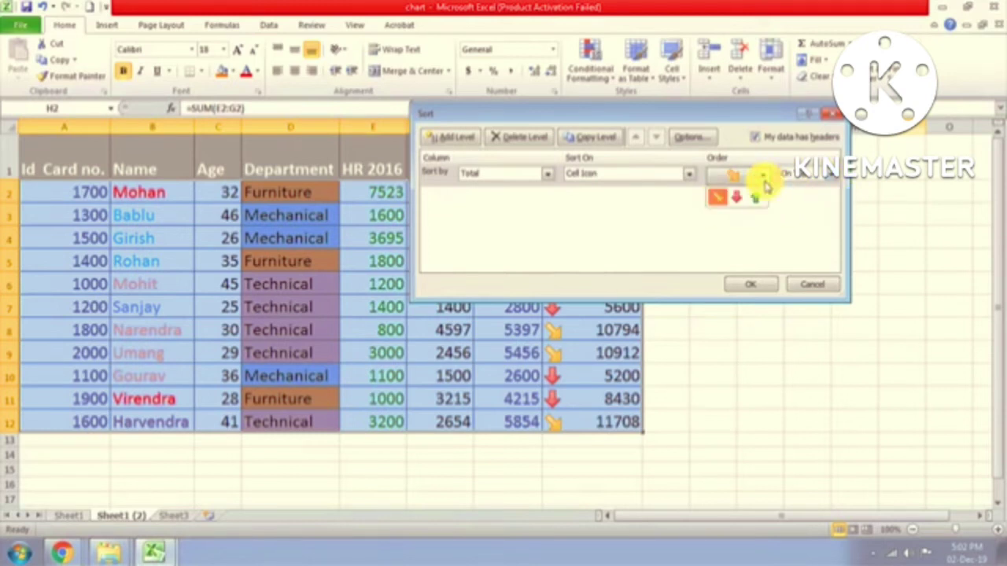
left_click(744, 197)
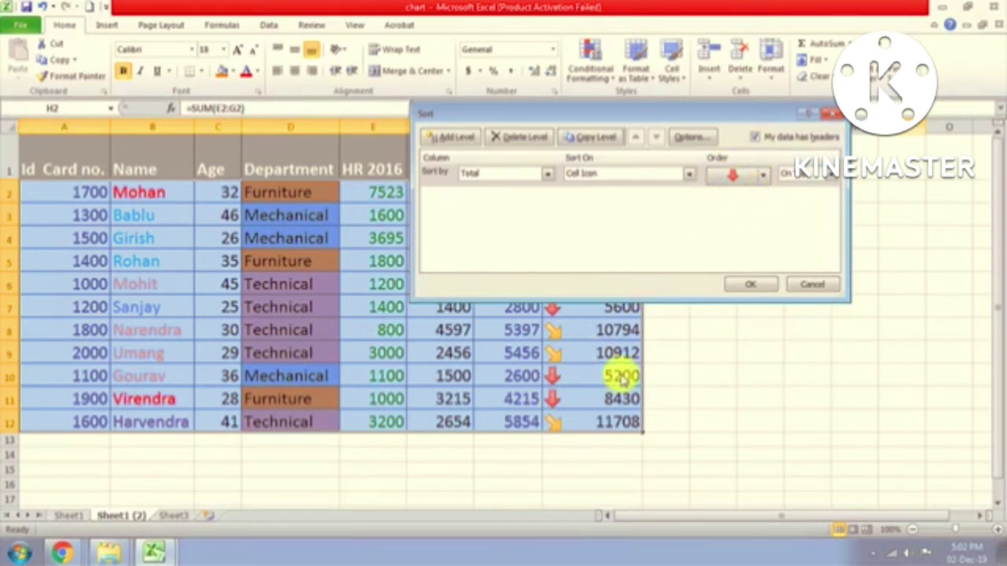
left_click(836, 175)
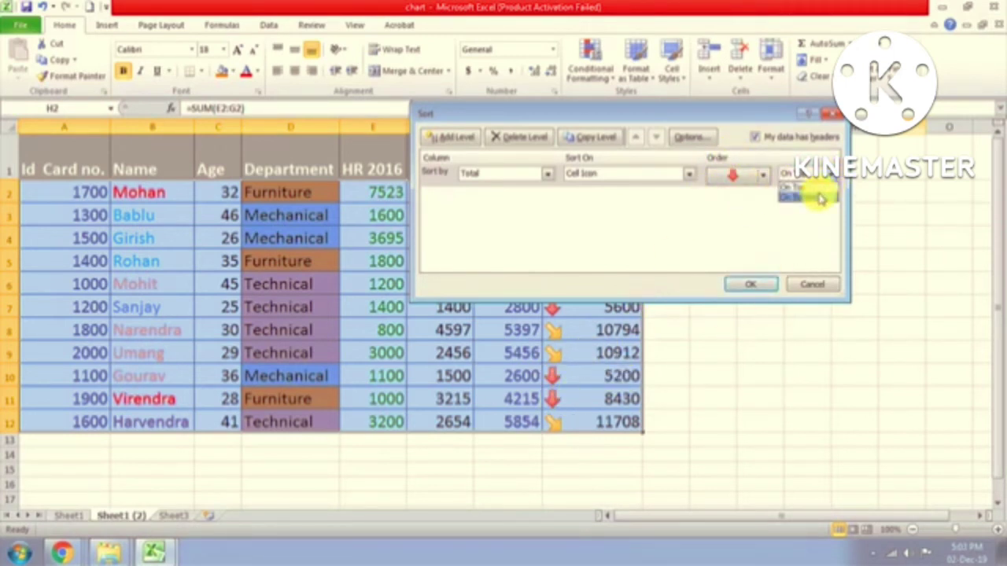
left_click(820, 198)
left_click(746, 285)
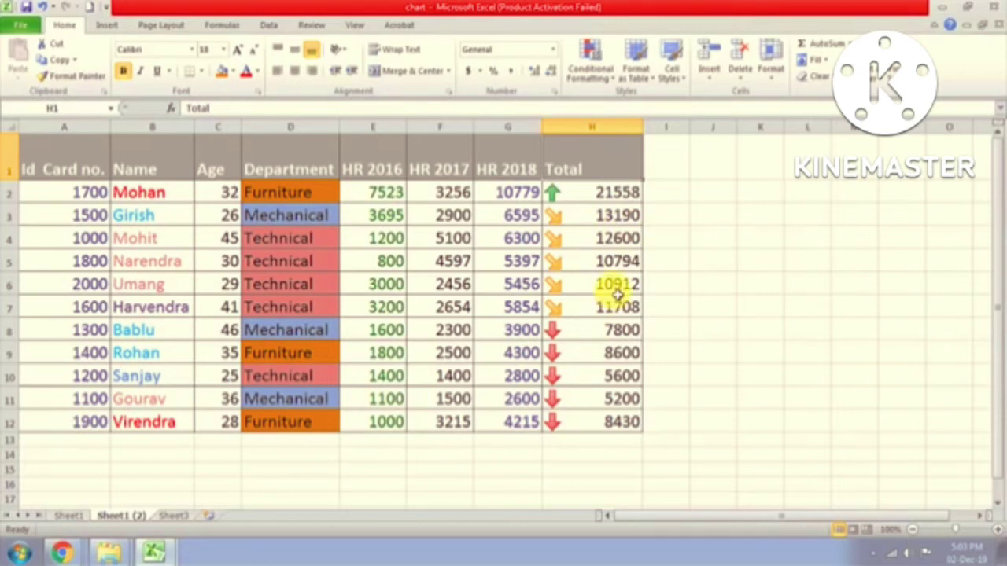
Step: Open Custom Sort and review the Sort On choices for the Total icons
left_click(880, 72)
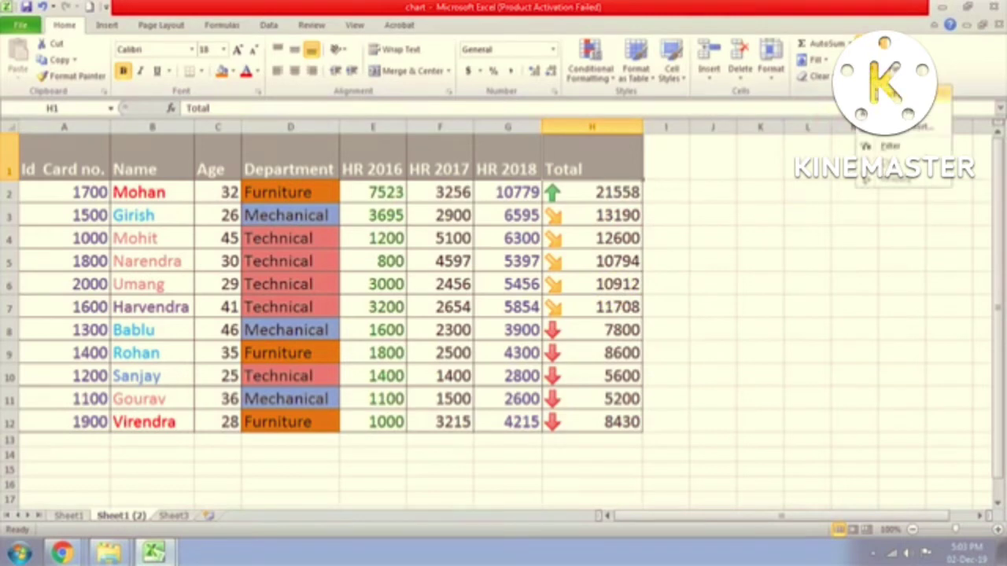
left_click(905, 127)
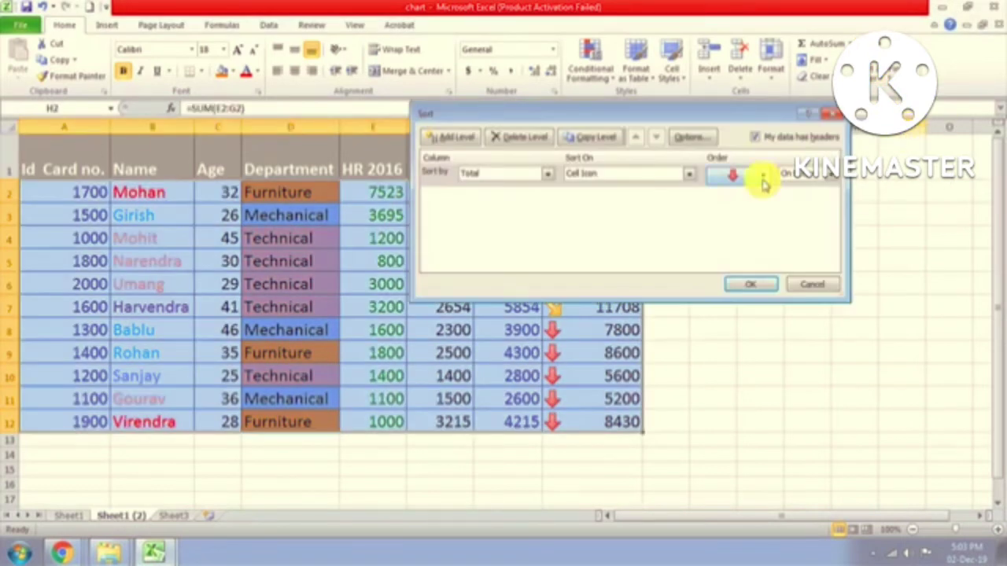
left_click(688, 174)
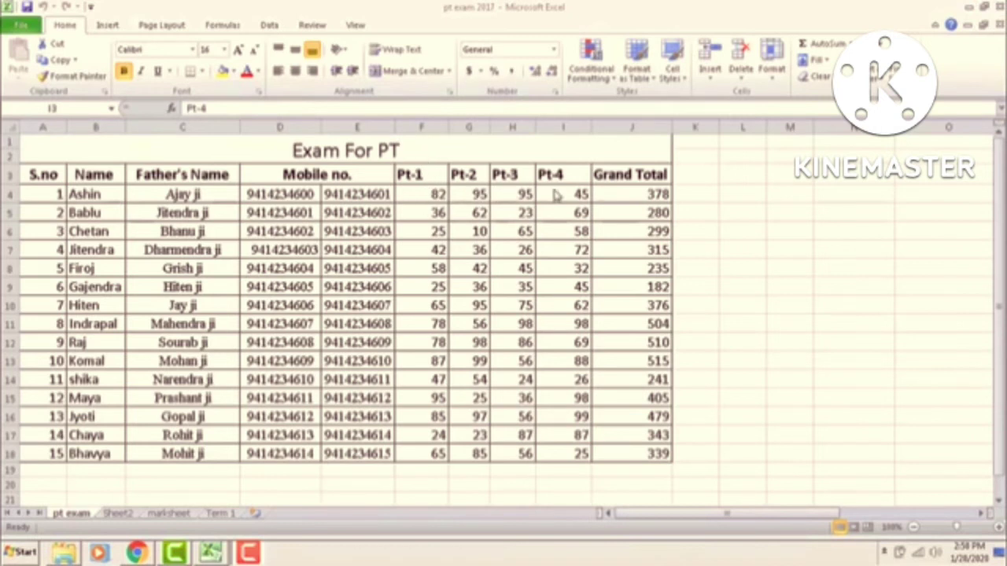
Step: Select the Pt-1 header in F3 and start Insert > Hyperlink
left_click(415, 173)
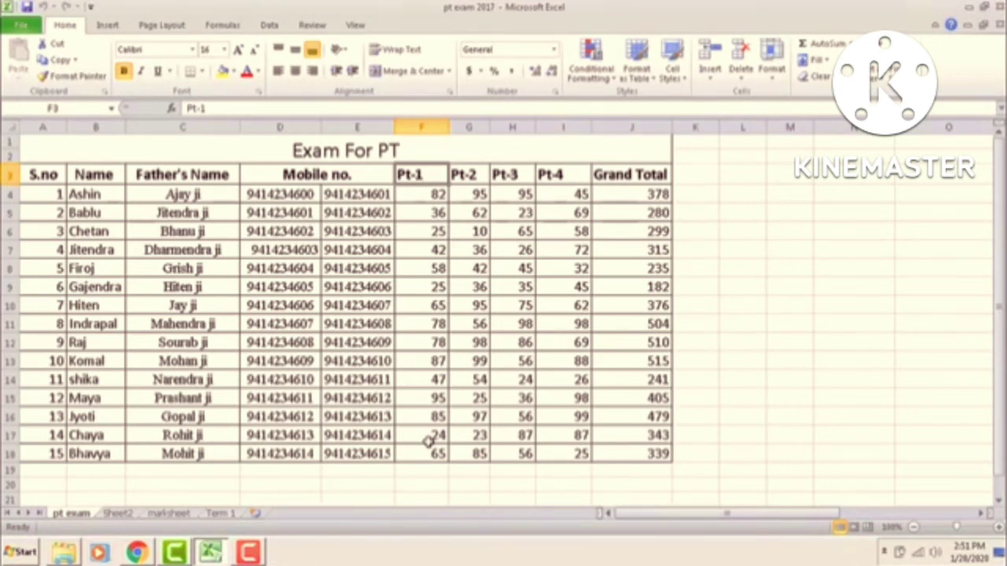
left_click(107, 25)
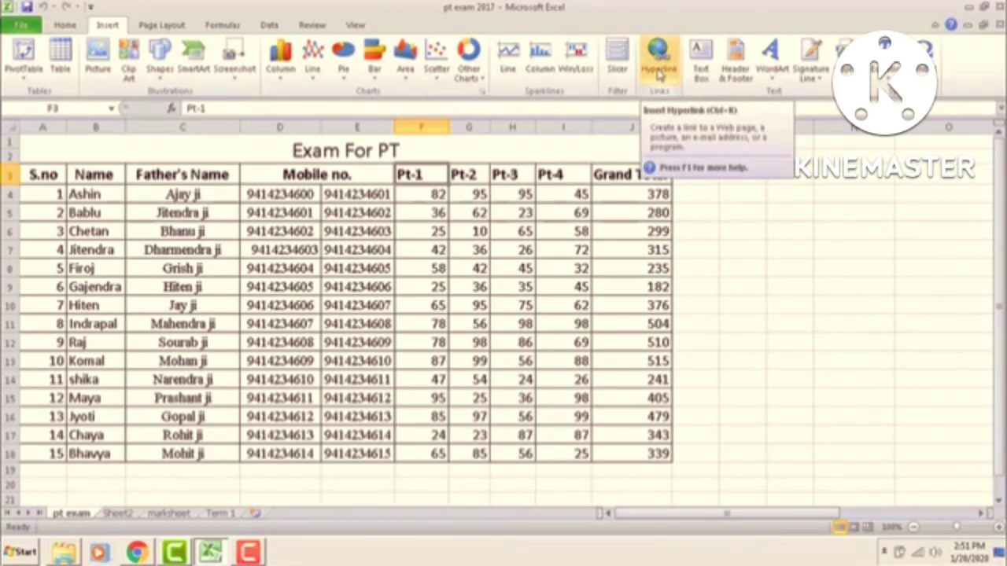
left_click(660, 71)
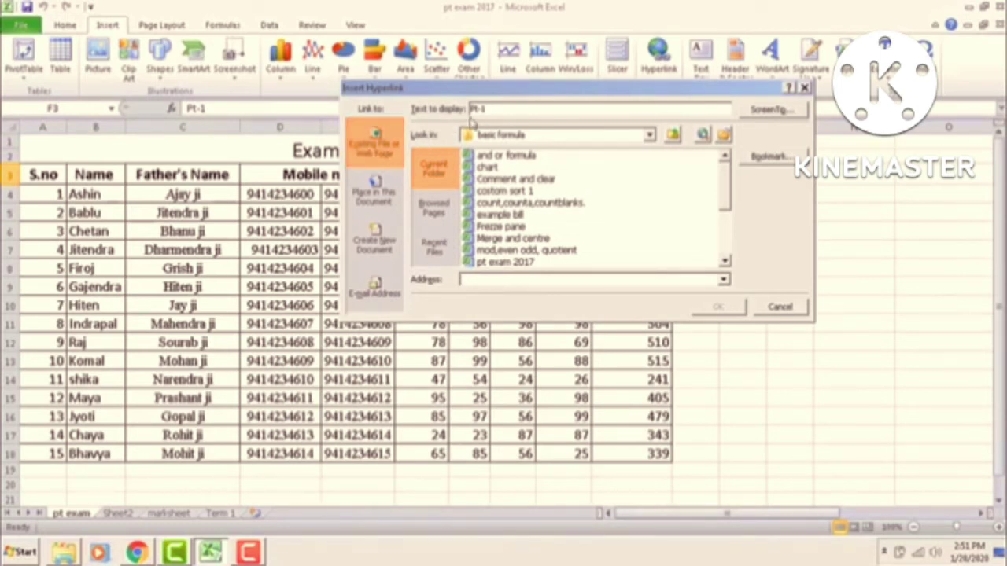
Step: Link the Pt-1 header in F3 to the Term 1 2017.xlsx workbook
left_click(725, 262)
left_click(725, 261)
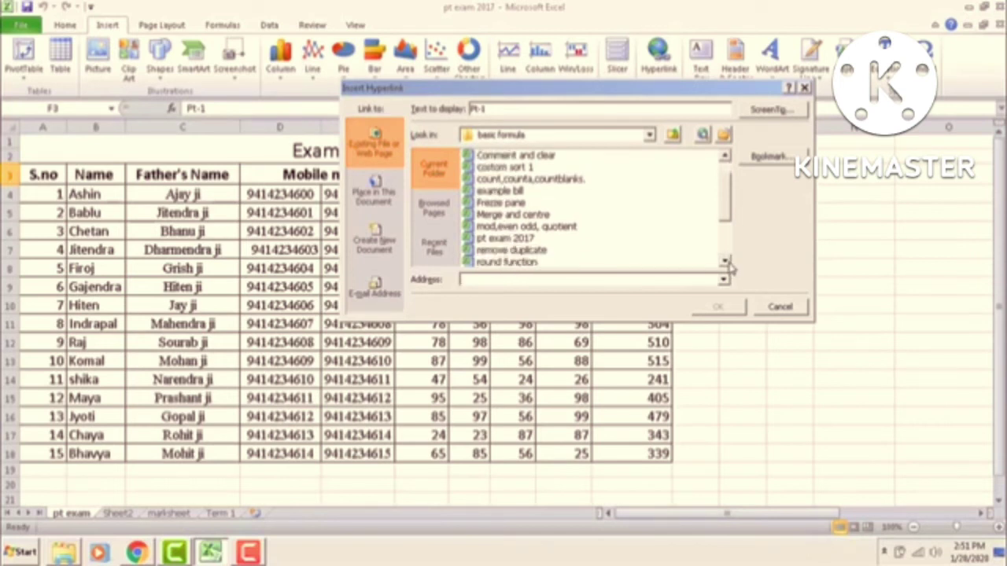
left_click(725, 261)
left_click(725, 261)
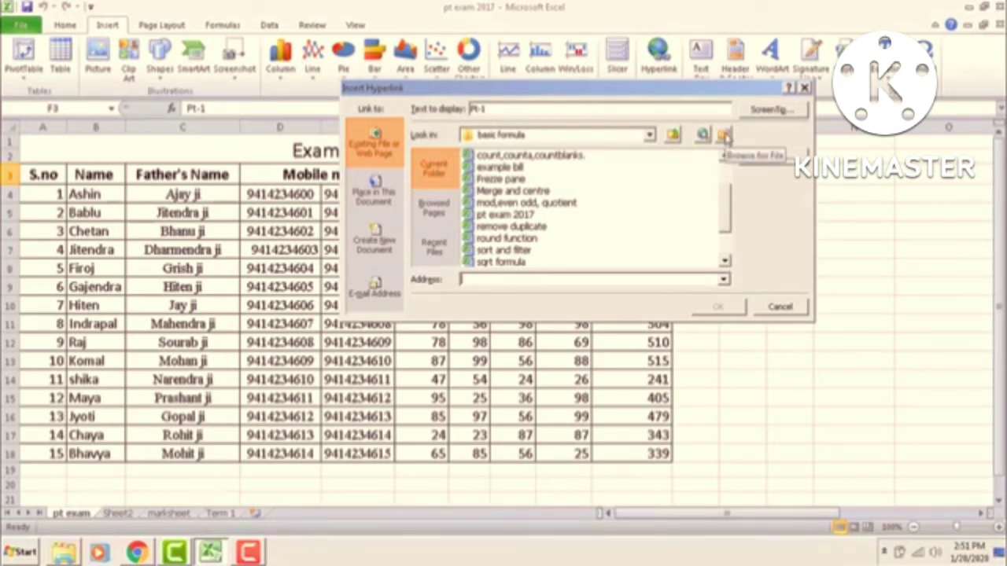
left_click(726, 136)
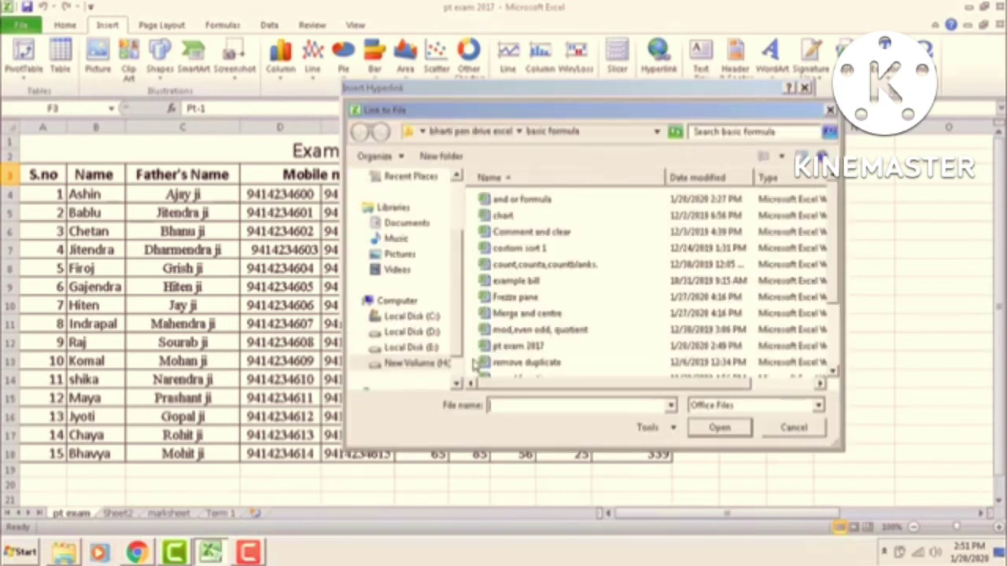
scroll(464, 358, "down", 1)
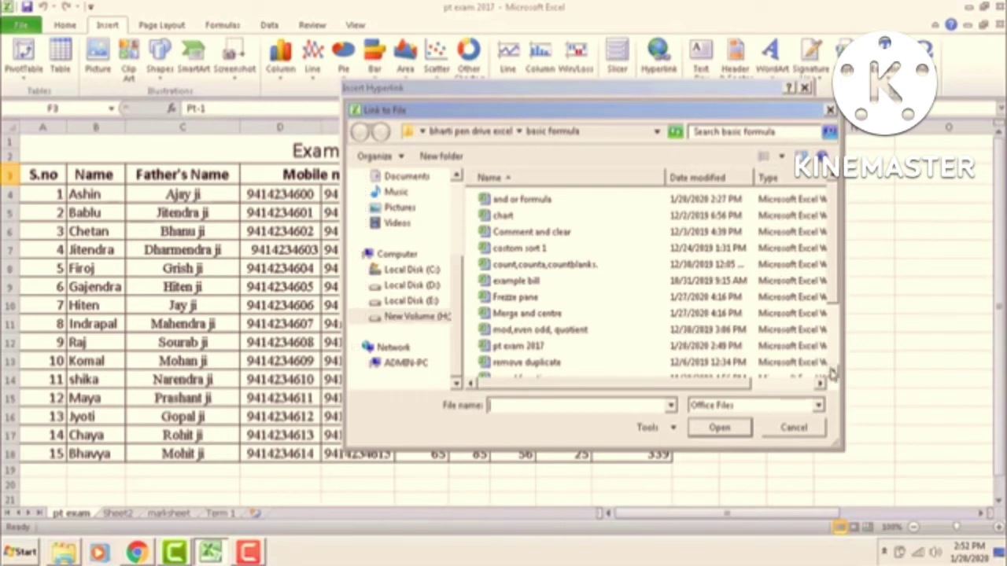
scroll(833, 376, "down", 6)
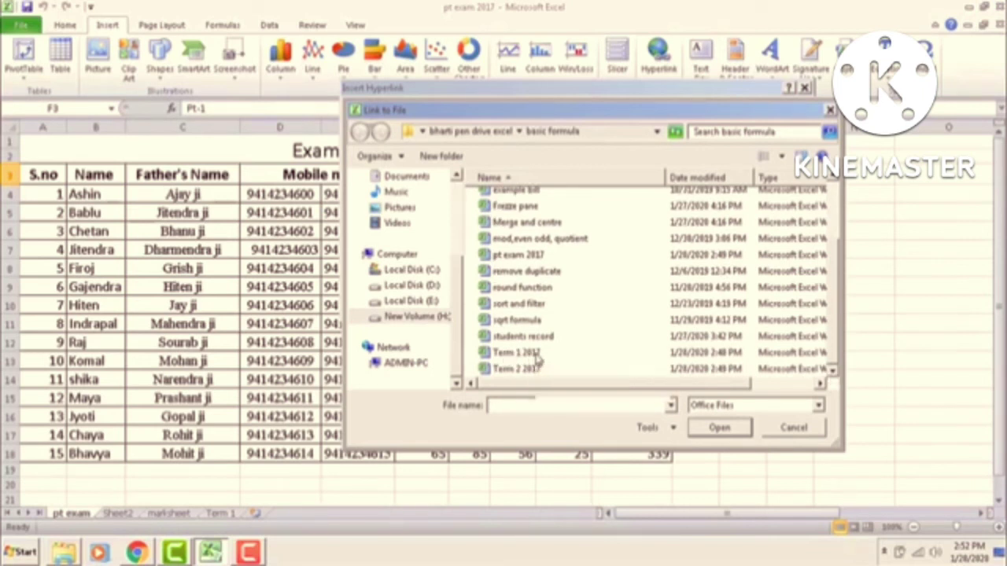
left_click(538, 358)
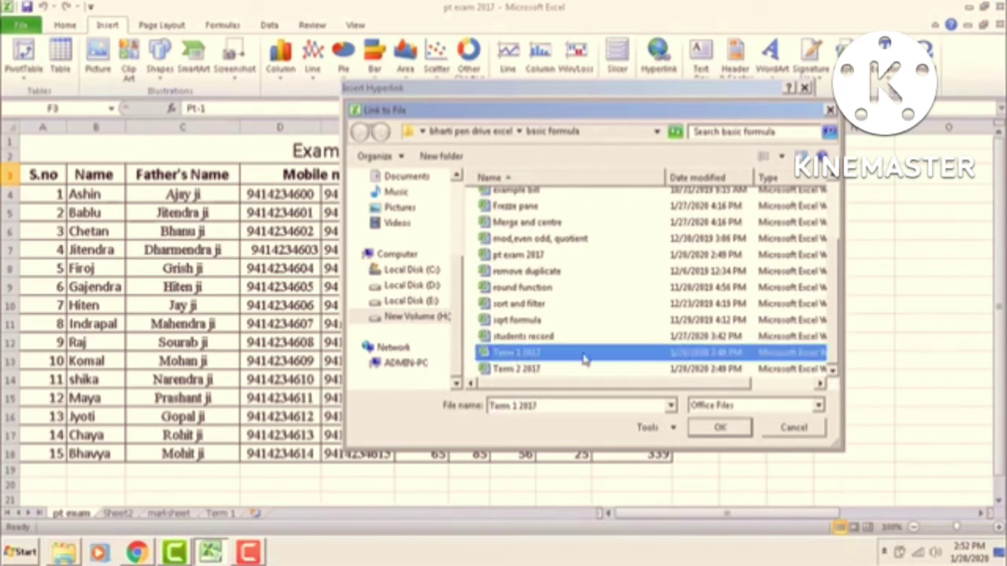
left_click(716, 429)
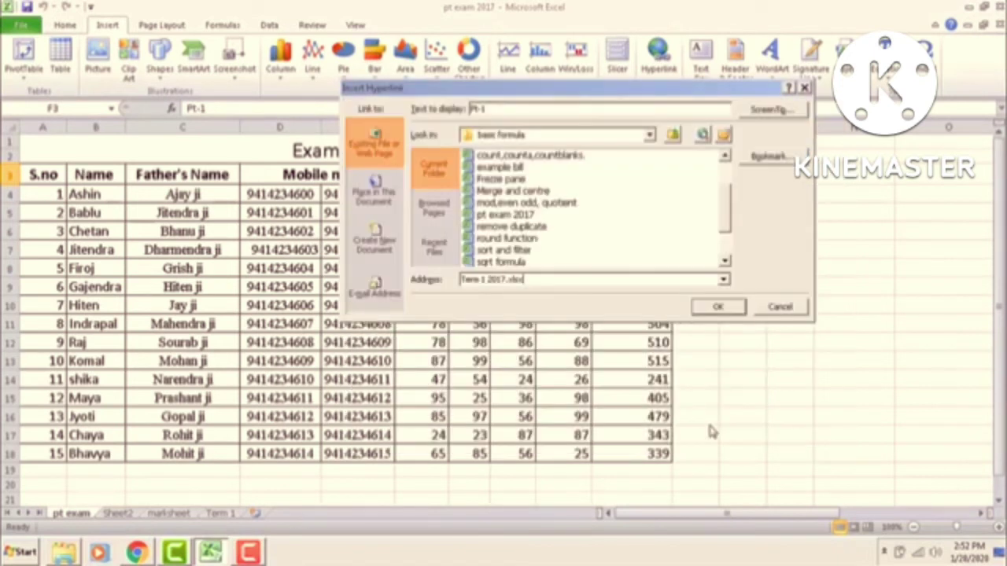
left_click(716, 308)
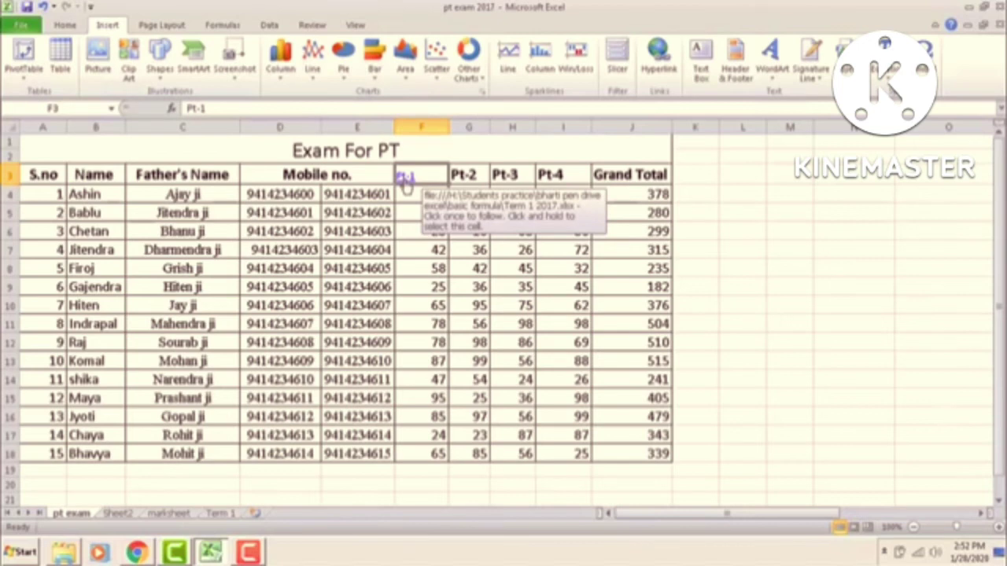
left_click(403, 179)
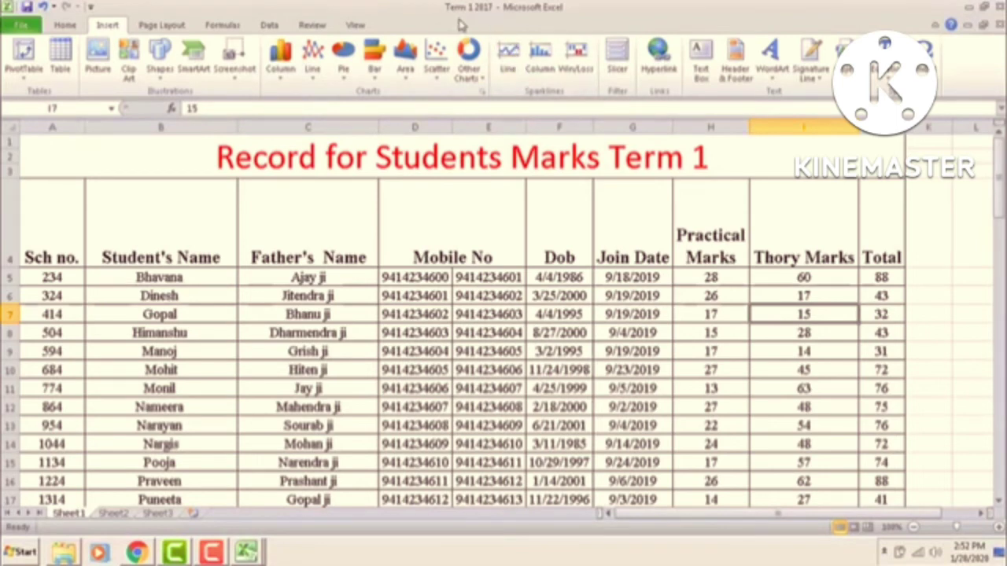
scroll(558, 338, "down", 3)
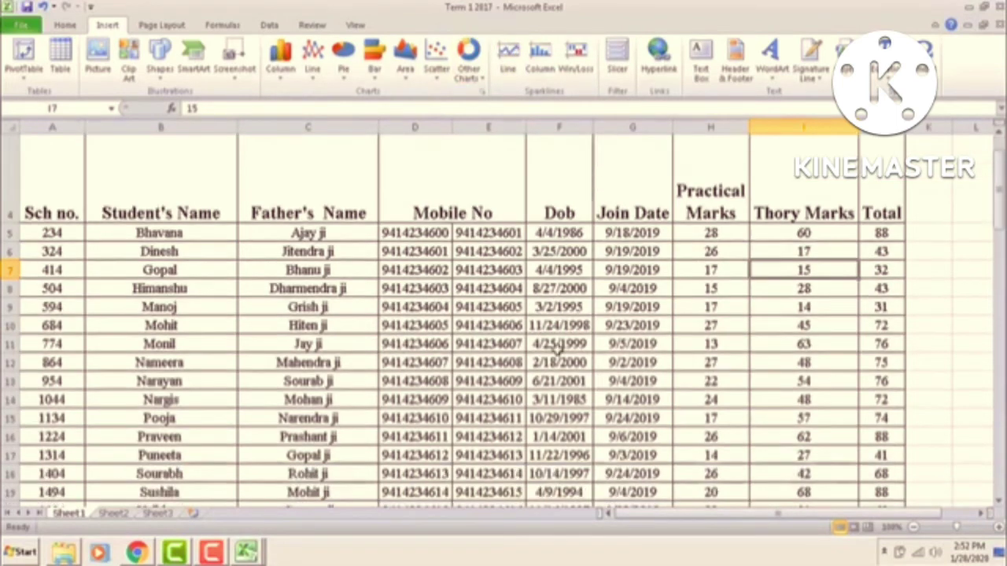
scroll(559, 349, "down", 3)
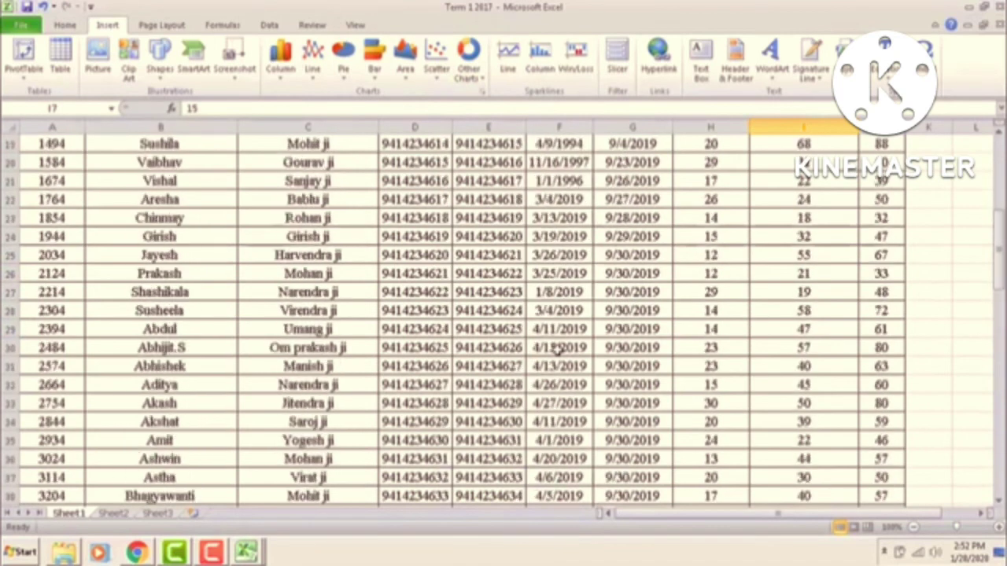
scroll(558, 350, "up", 2)
scroll(558, 348, "up", 4)
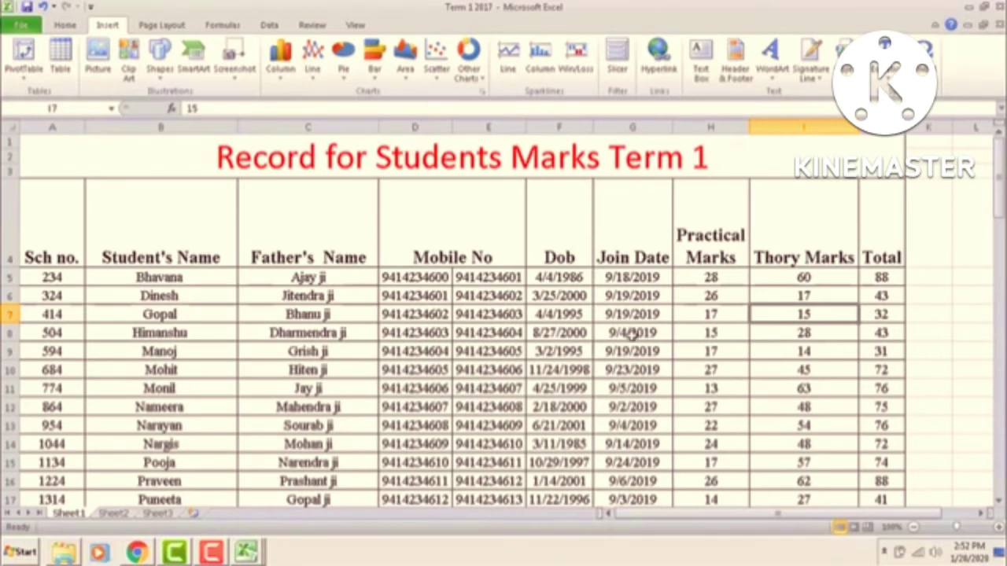
left_click(1001, 6)
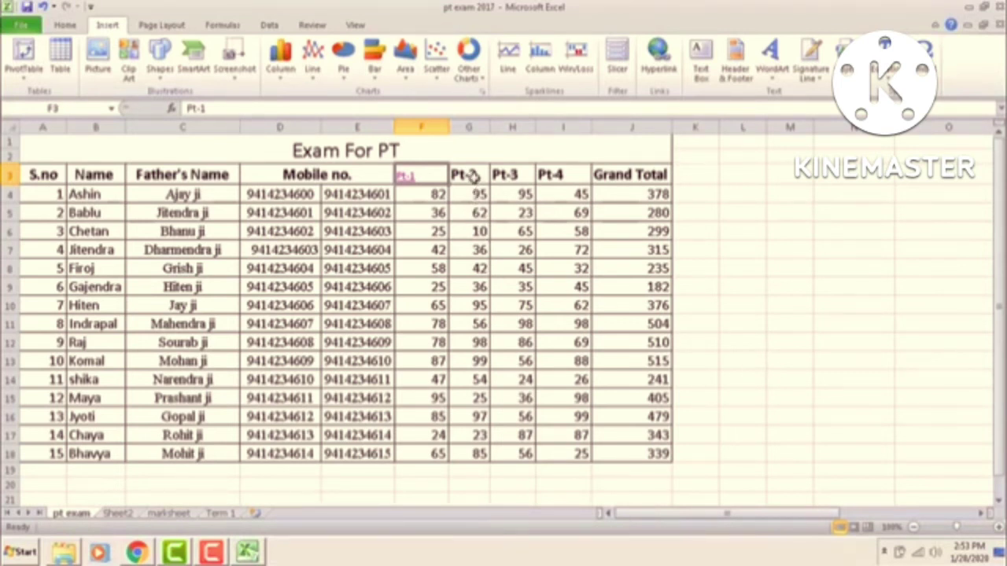
Step: Hyperlink the Pt-2 header in G3 to the anilcomputersudaipur.com web address
left_click(470, 175)
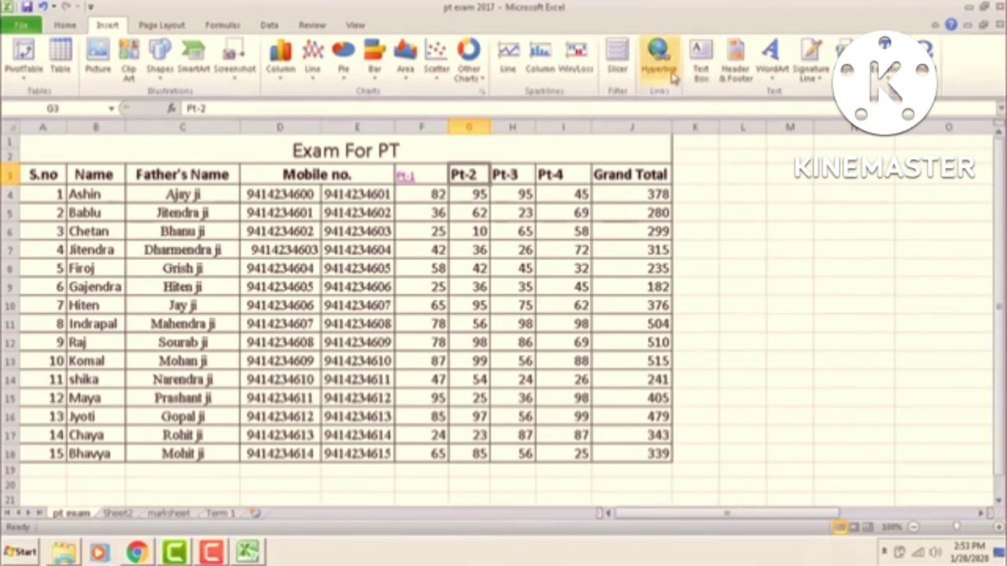
left_click(660, 59)
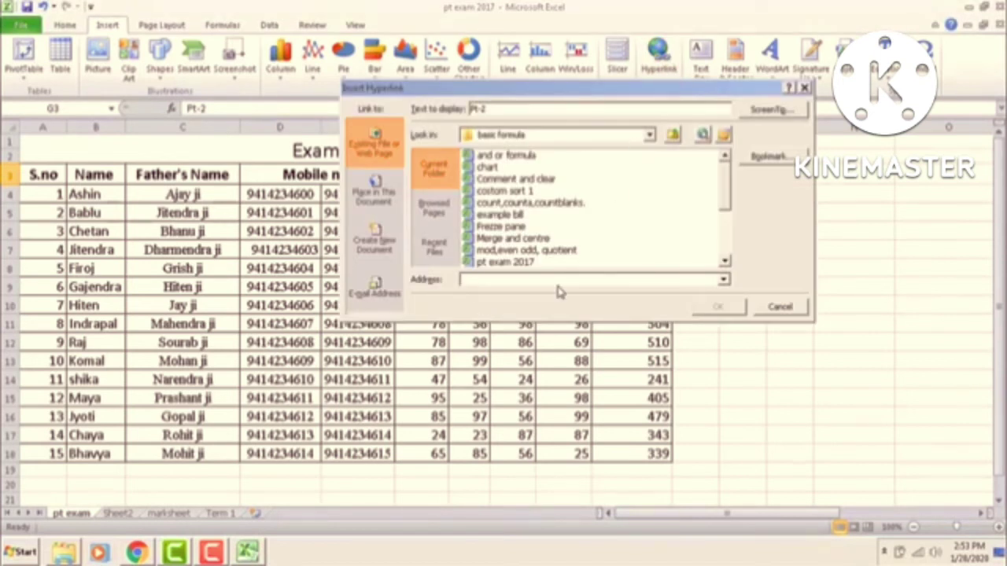
key("Down")
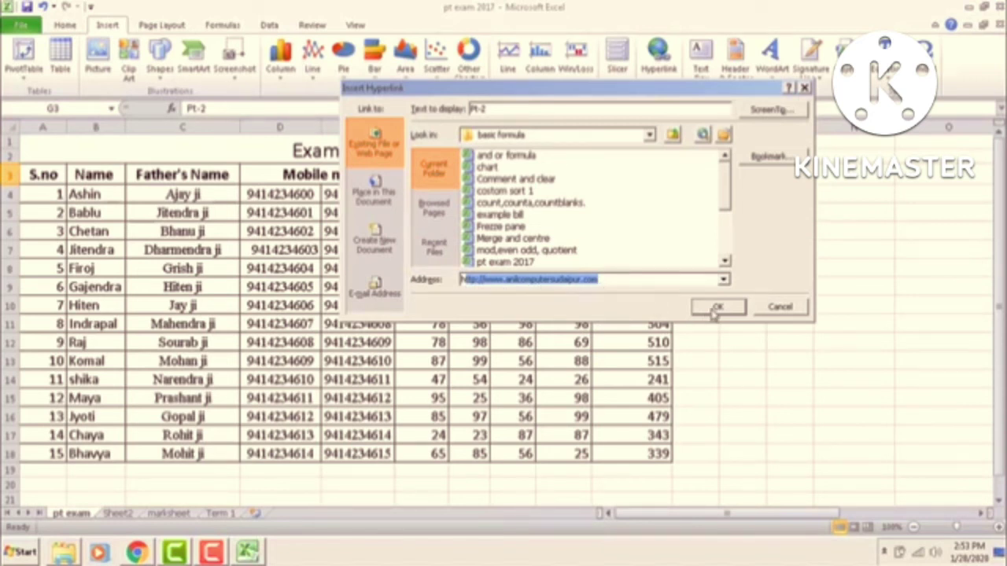
left_click(716, 308)
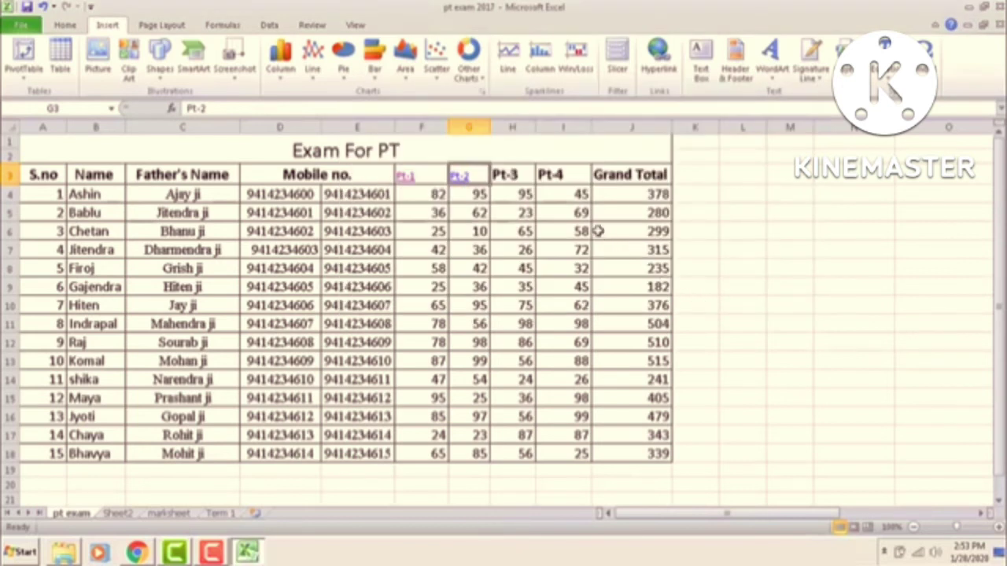
mouse_move(463, 186)
left_click(463, 181)
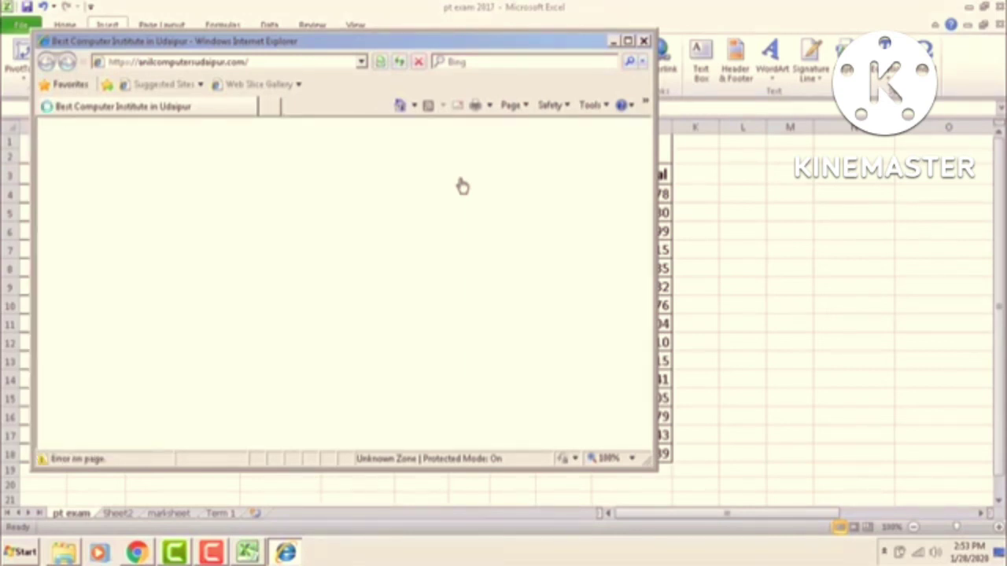
left_click(644, 443)
scroll(644, 444, "down", 5)
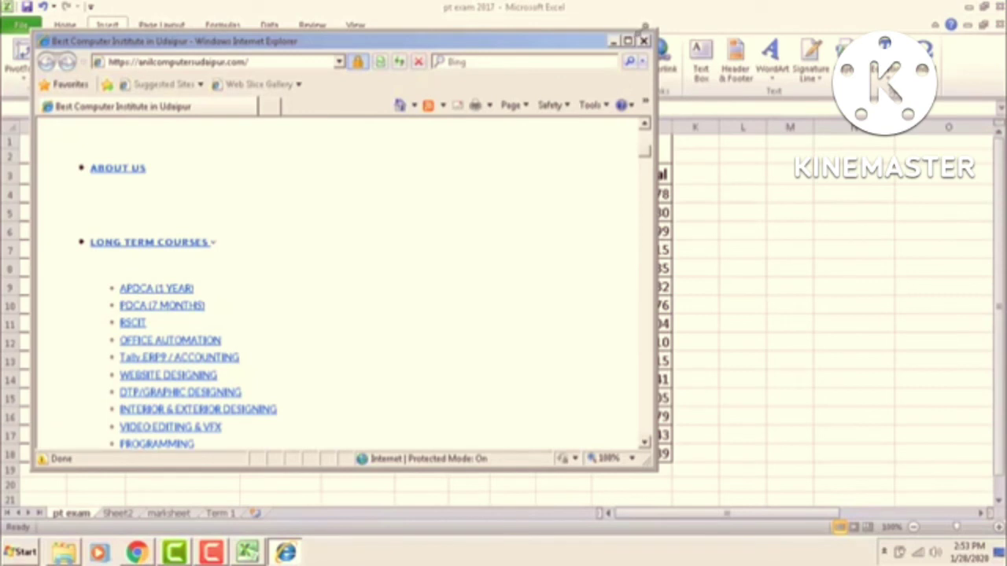
left_click(644, 41)
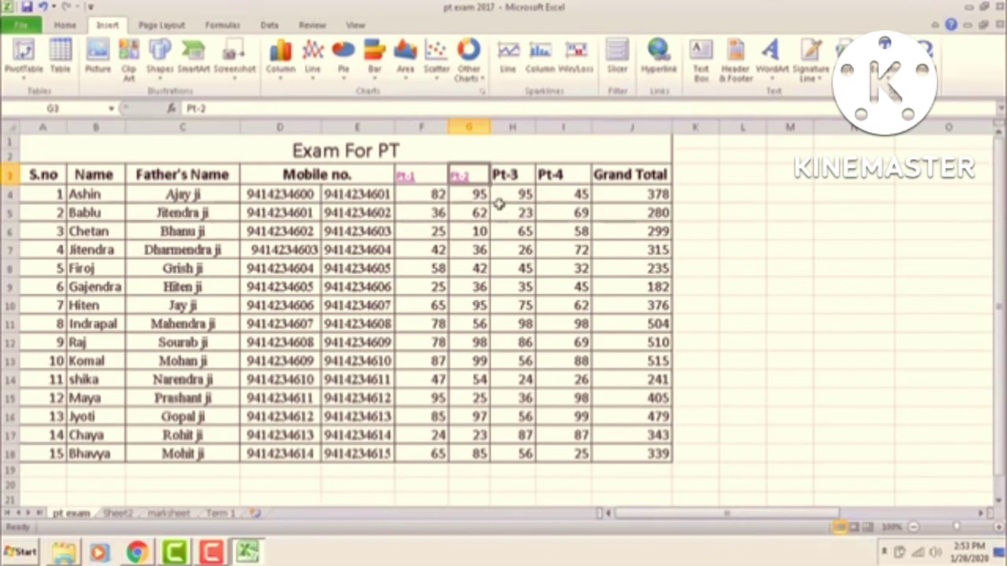
Step: Link H3's Pt-3 header to marksheet cell A1 using Place in This Document
left_click(507, 174)
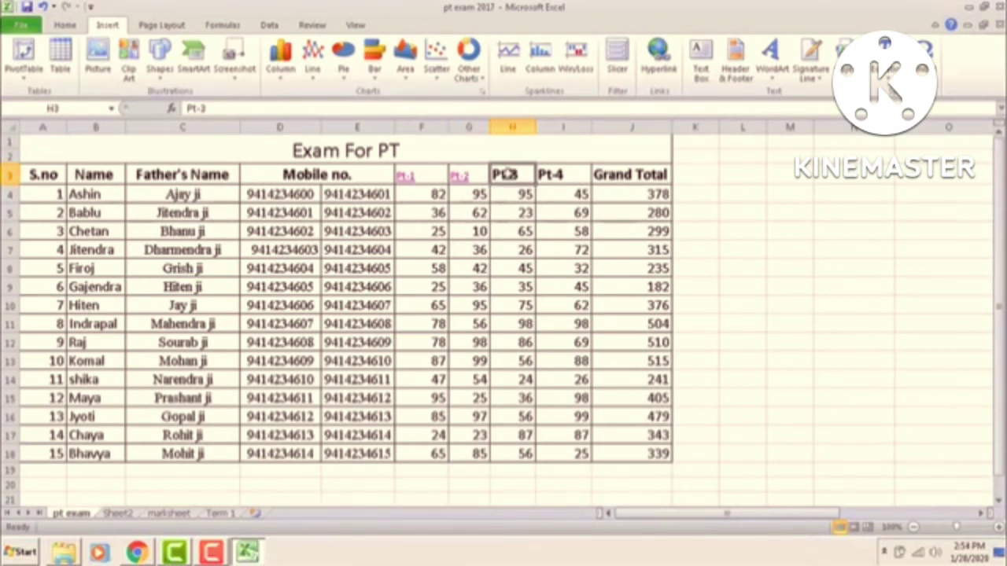
left_click(657, 69)
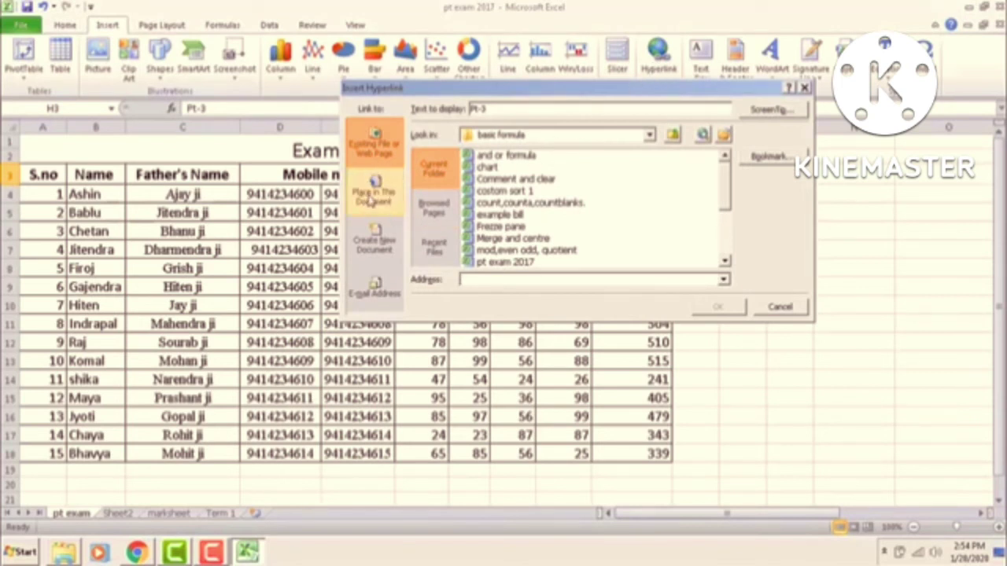
left_click(371, 198)
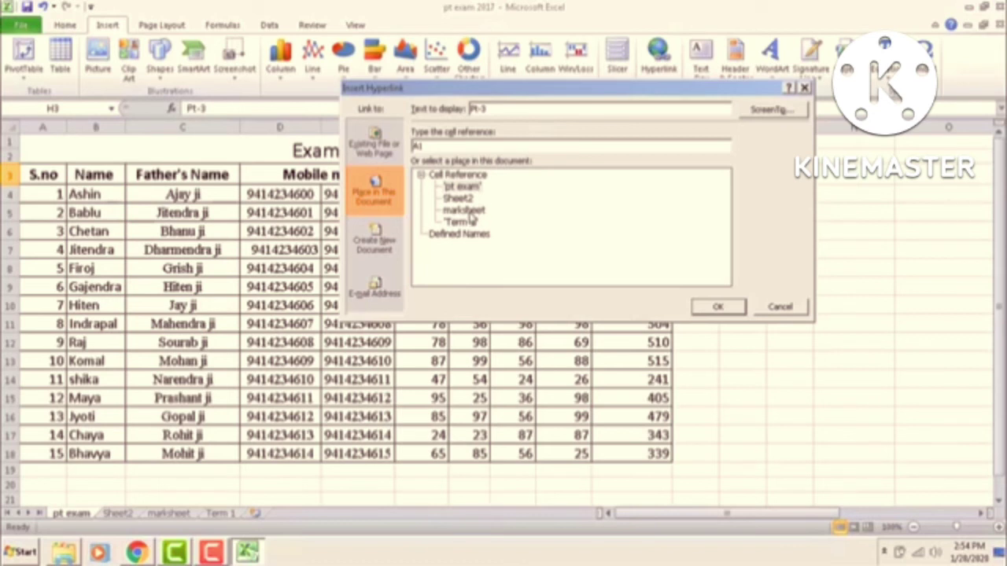
left_click(470, 214)
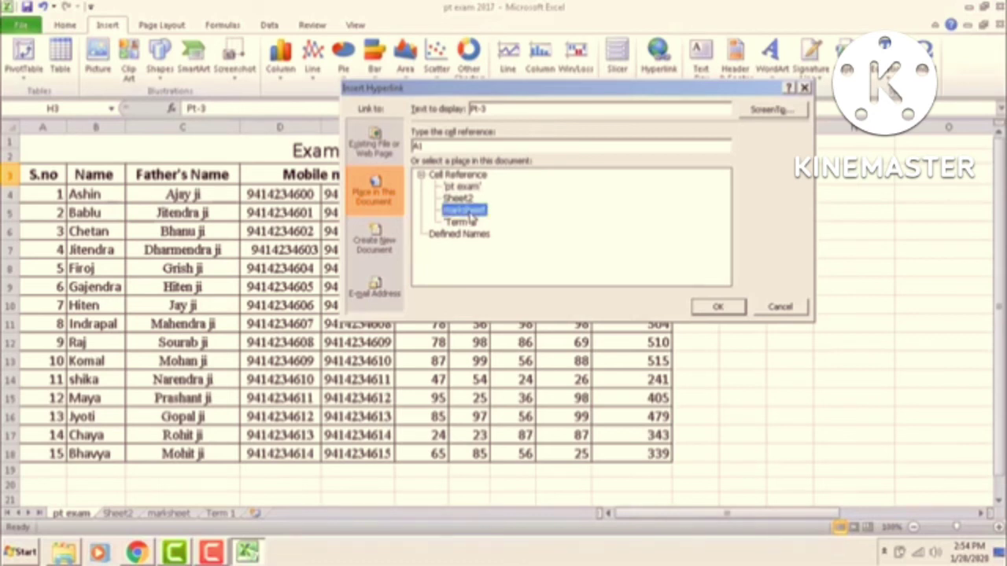
left_click(721, 310)
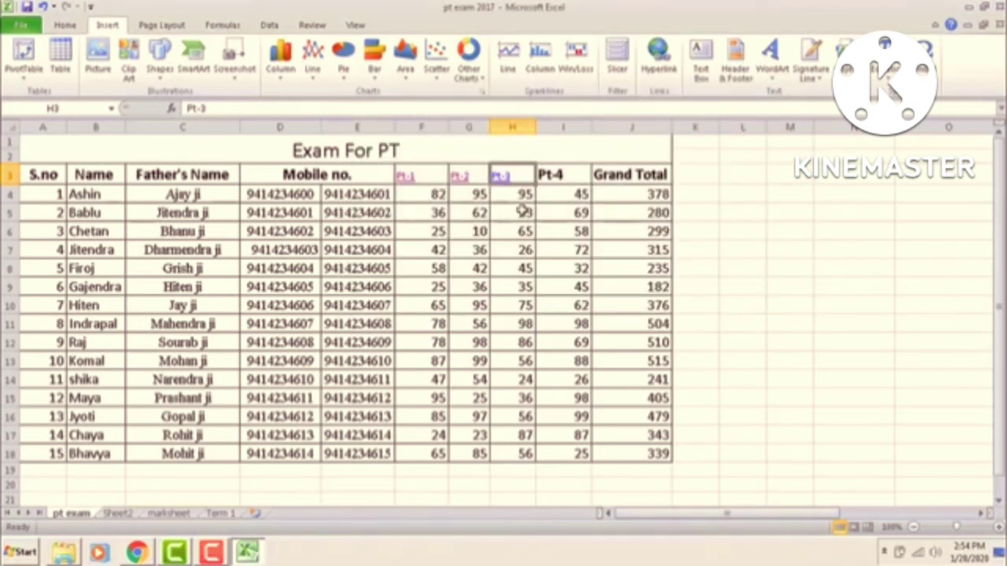
mouse_move(504, 182)
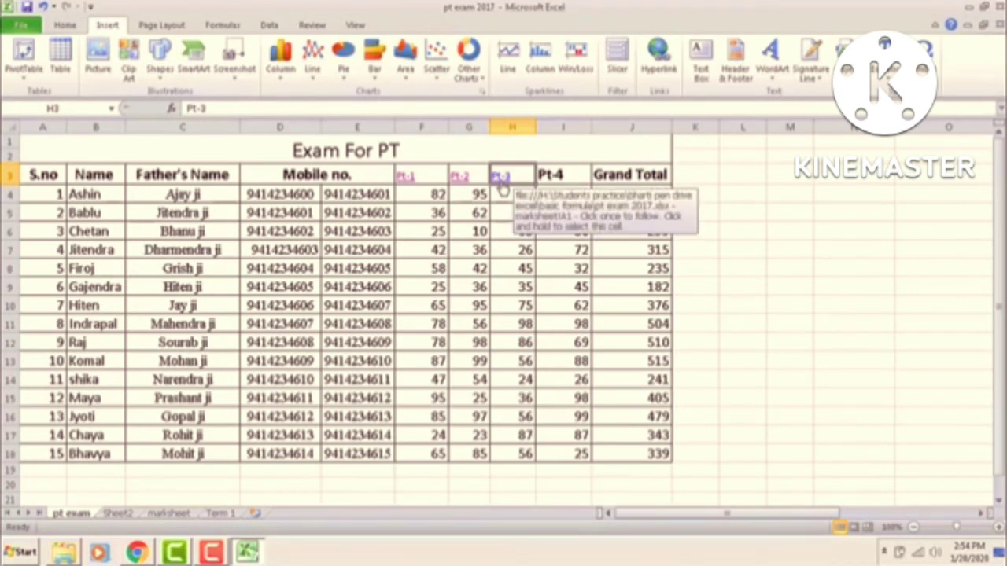
Step: Follow the Pt-3 hyperlink in H3 to jump to marksheet cell A1
right_click(502, 182)
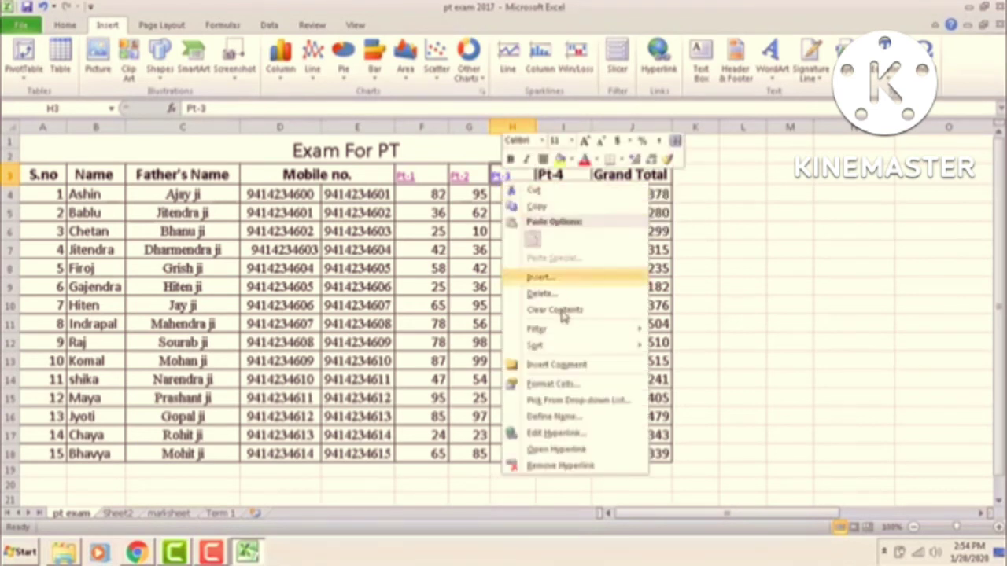
left_click(558, 450)
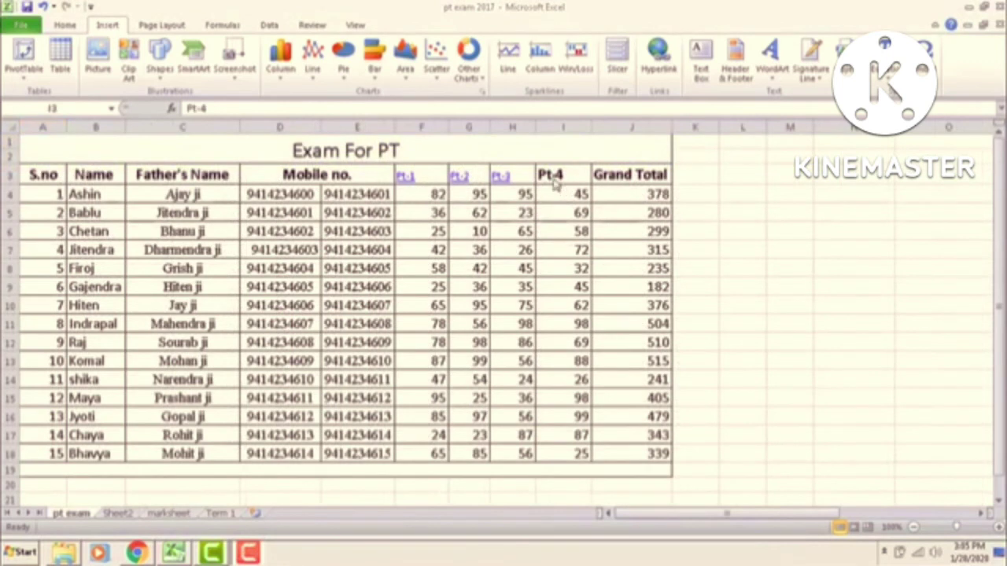
Step: Link Pt-4 in I3 to a newly created 'exam record' workbook, then close that workbook
left_click(554, 174)
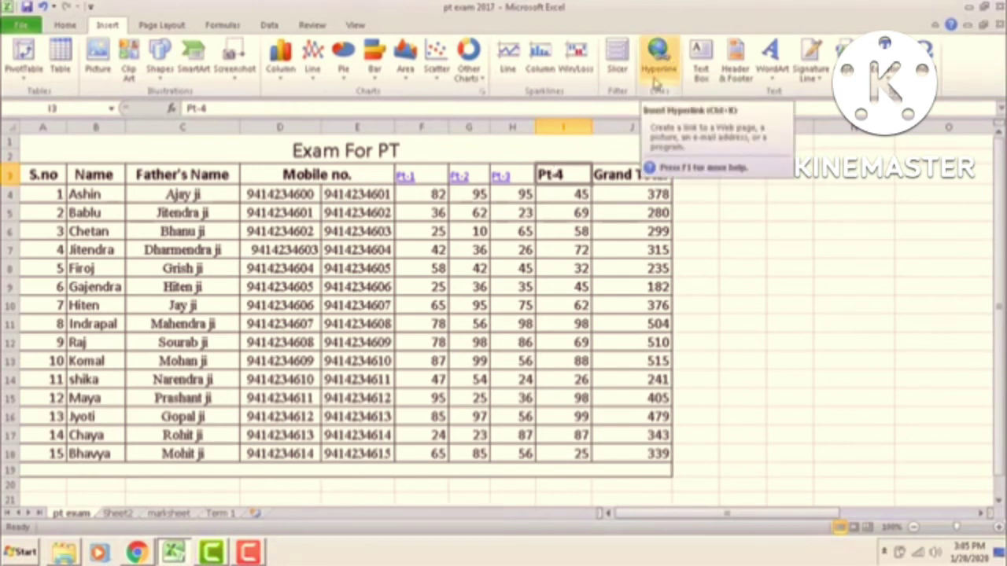
right_click(553, 178)
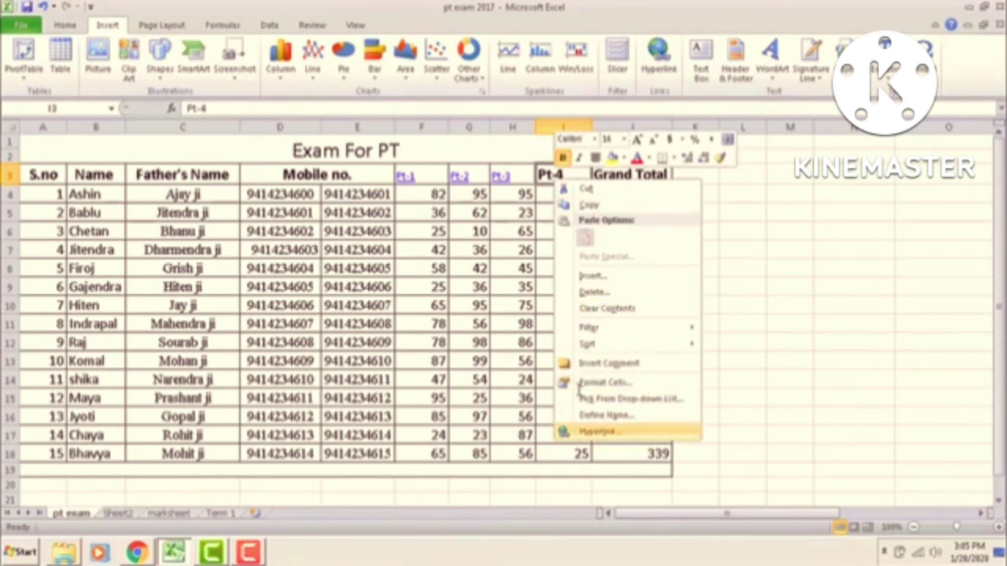
key("Return")
left_click_drag(563, 306, 564, 189)
left_click(395, 346)
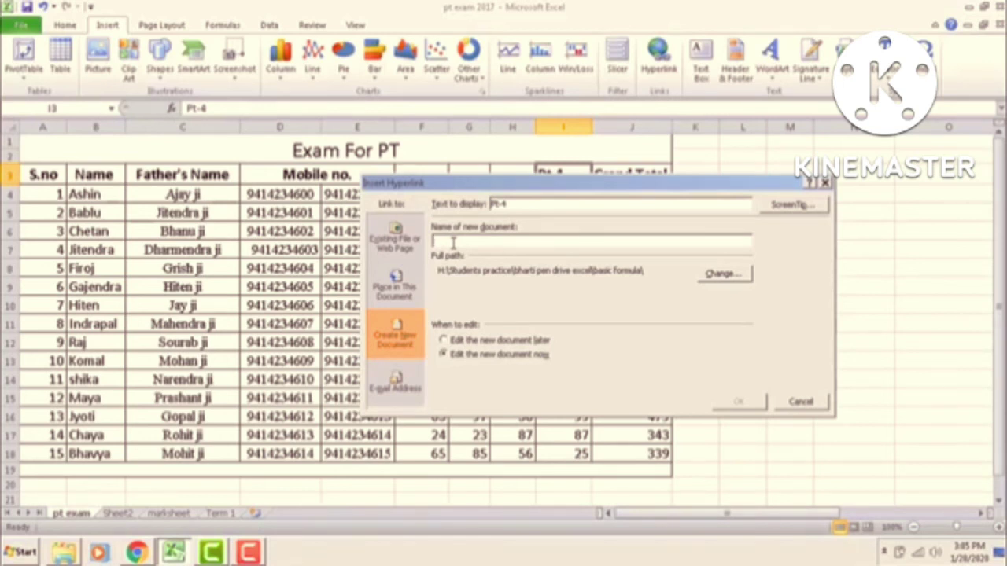
type("Pt-4")
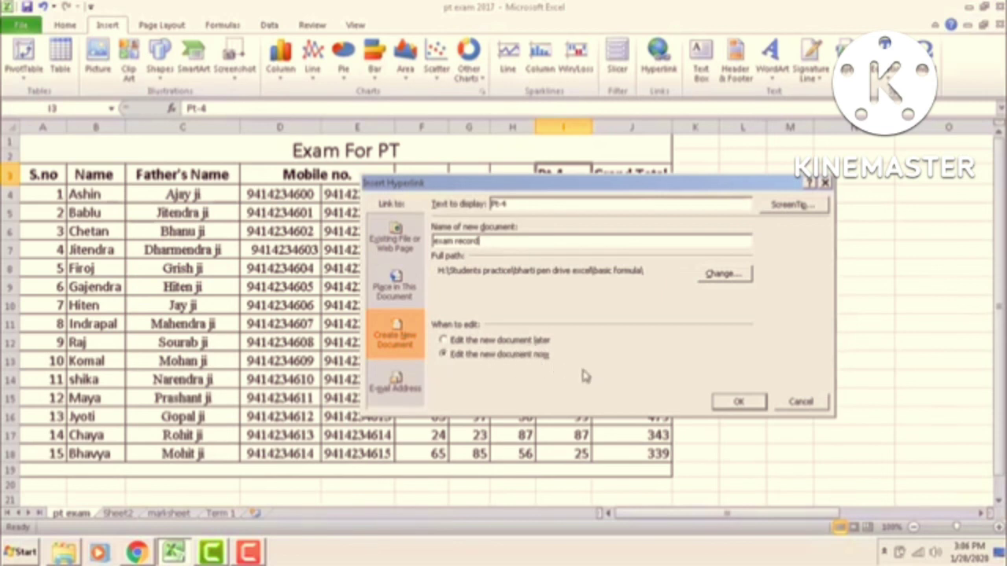
left_click(737, 402)
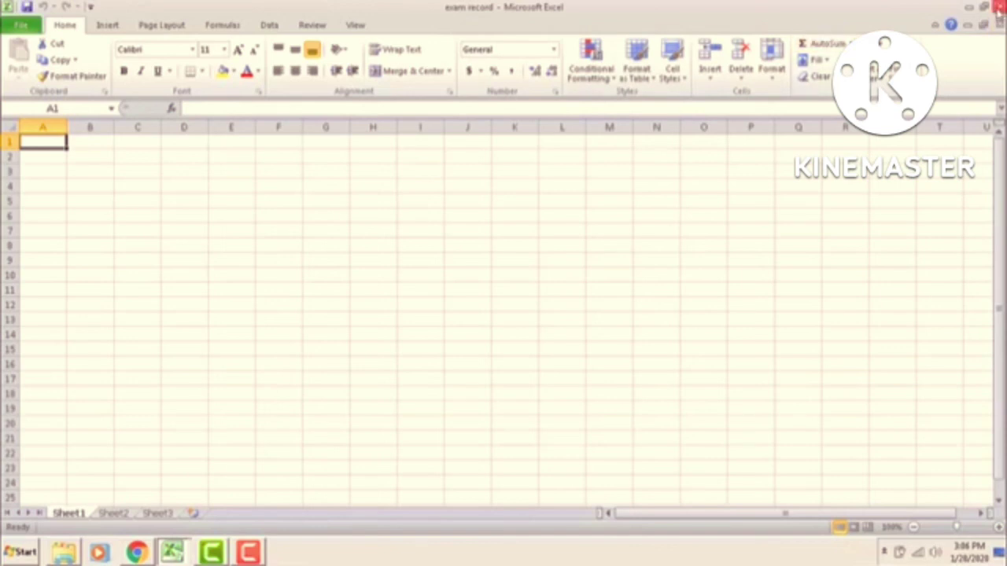
left_click(998, 6)
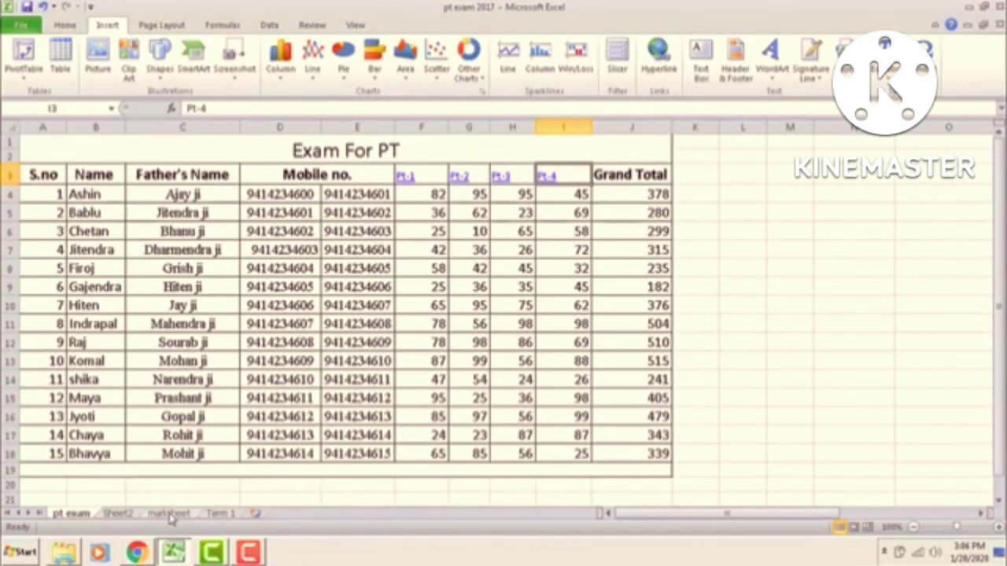
left_click(622, 179)
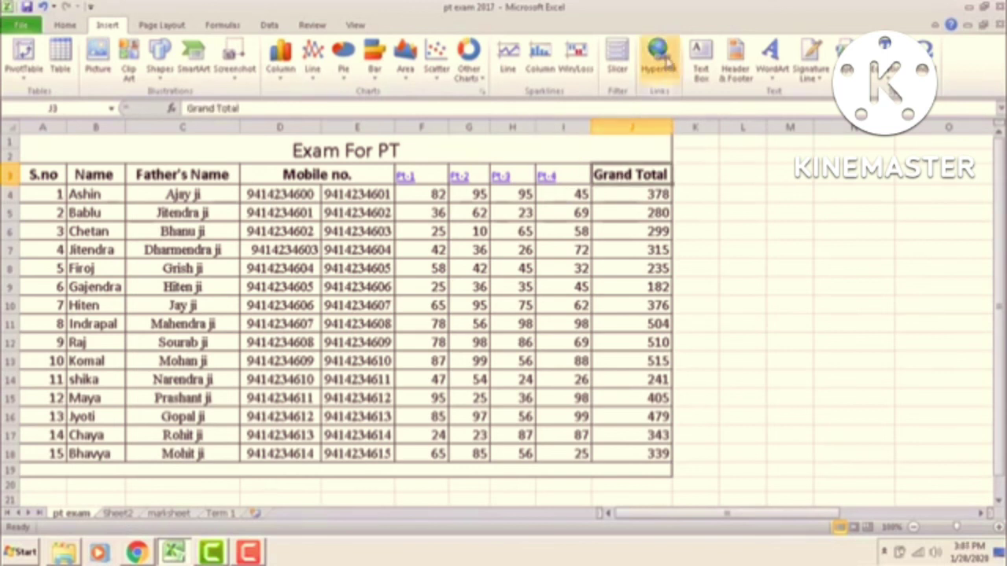
left_click(665, 61)
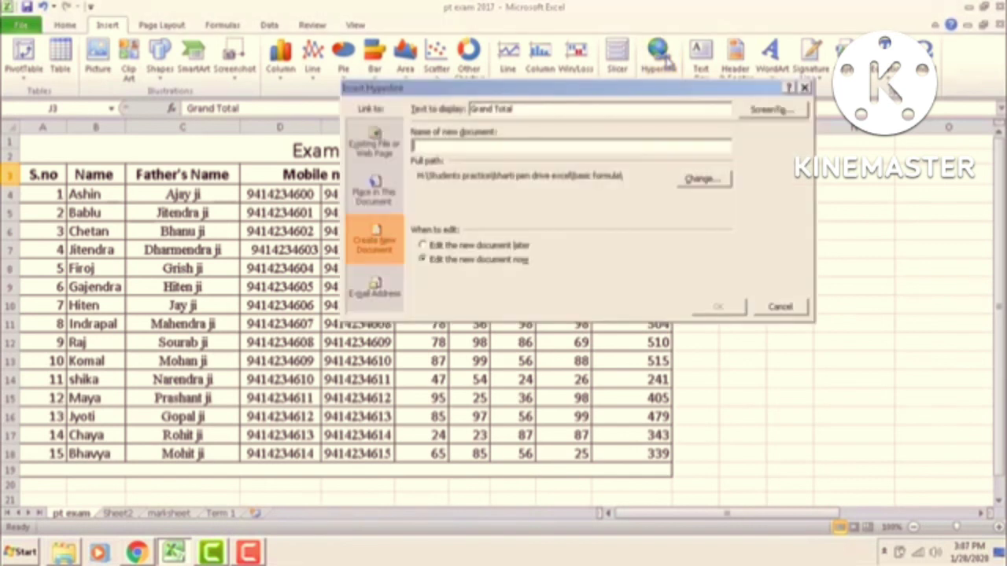
left_click(375, 293)
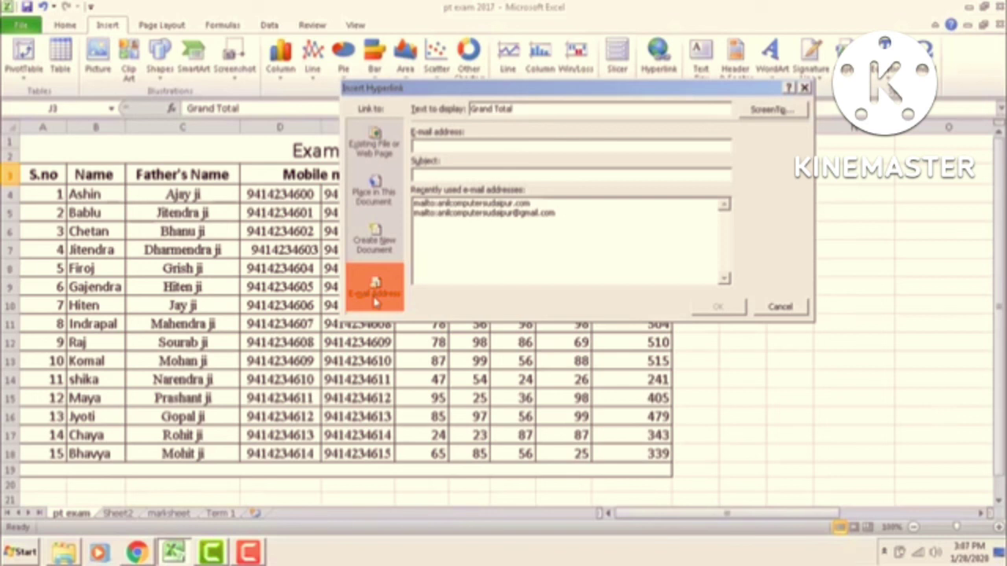
left_click(781, 308)
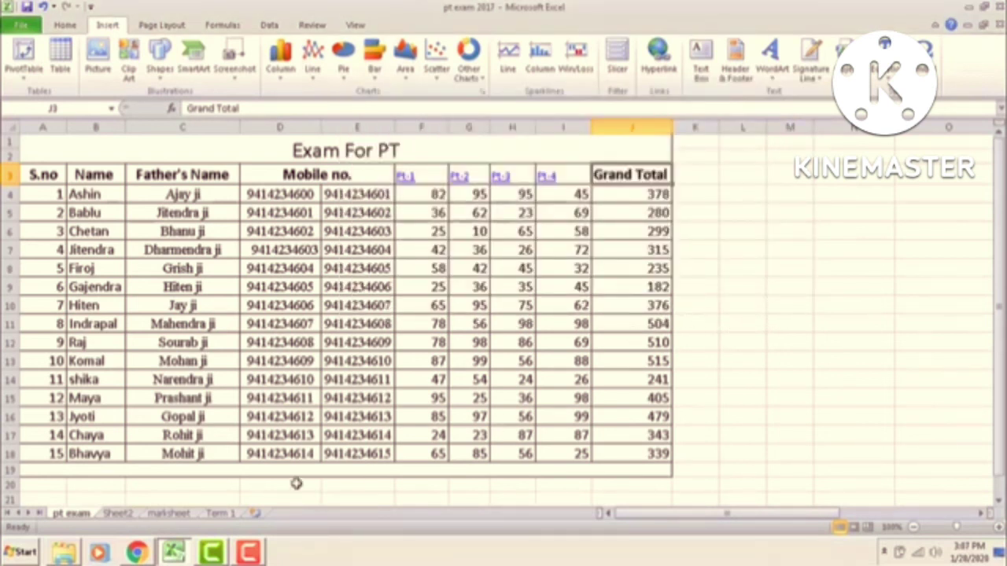
Step: Put an E-mail Address hyperlink in cell A19 with the typed e-mail address as its target
left_click(229, 469)
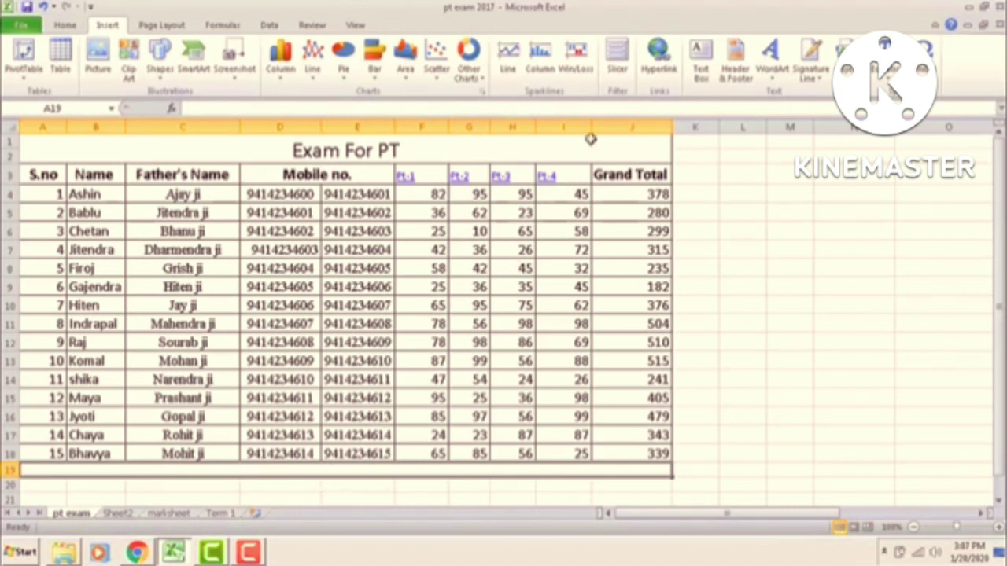
left_click(657, 62)
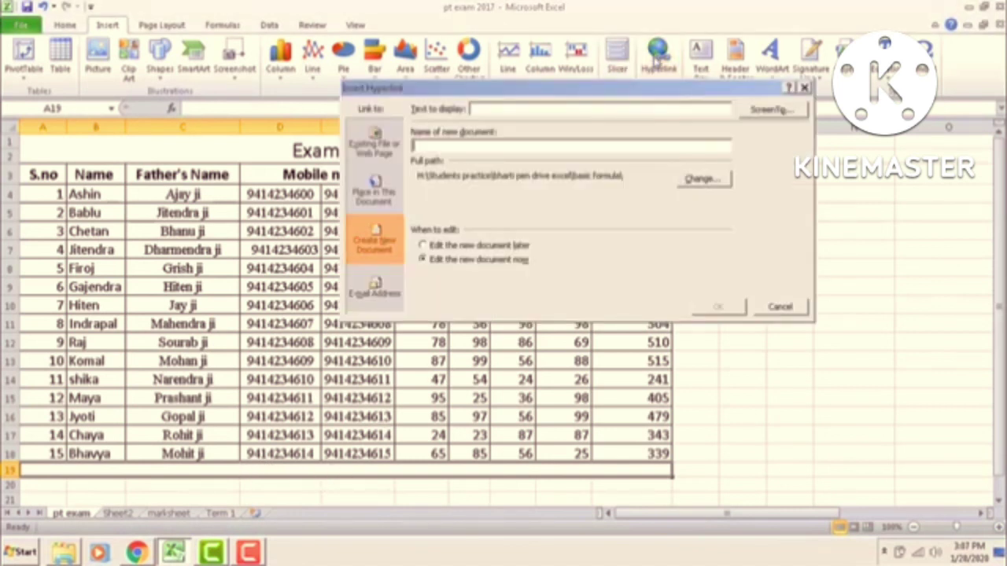
left_click(373, 288)
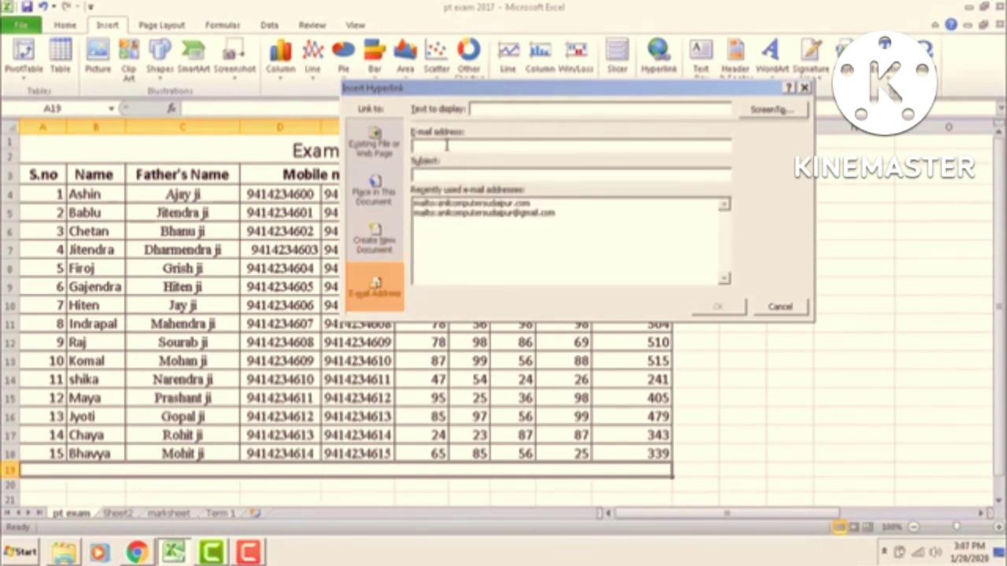
left_click(446, 145)
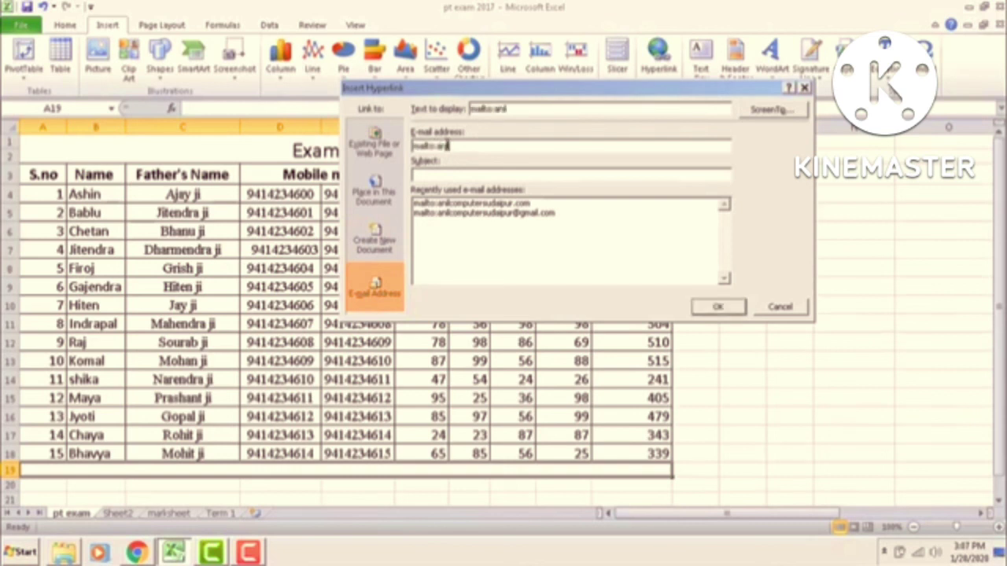
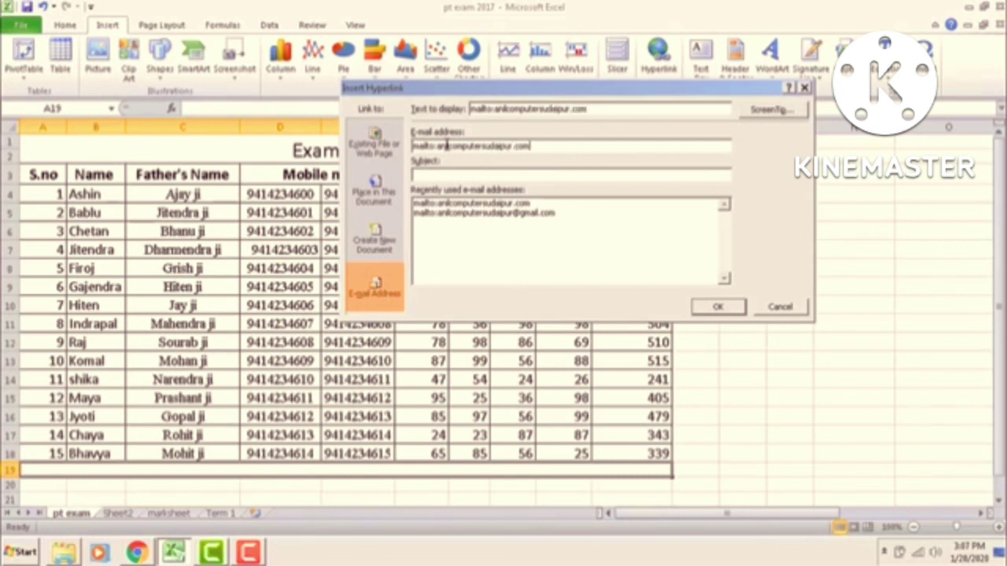
left_click(717, 307)
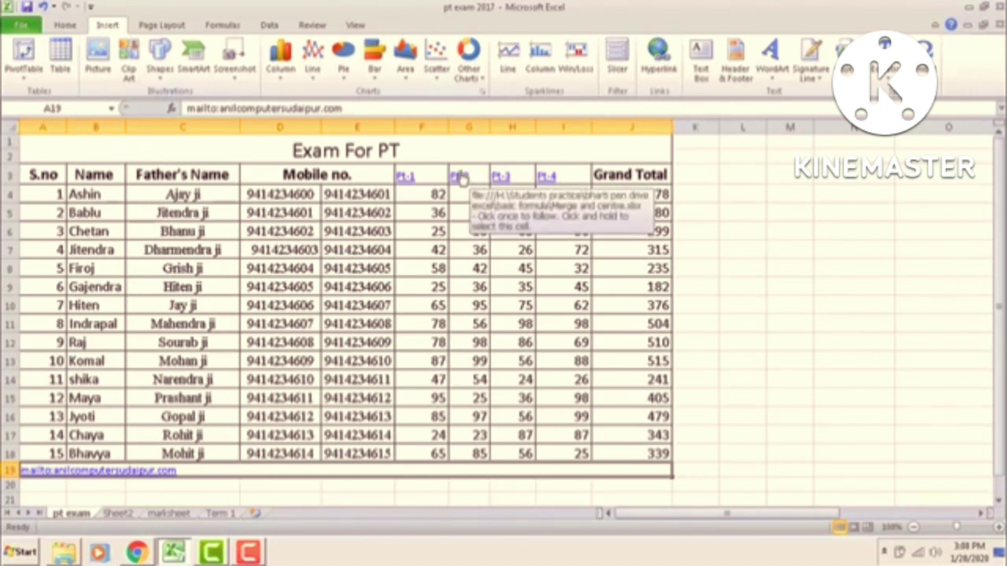
Step: Remove the hyperlink from the Pt-2 header in G3
right_click(463, 179)
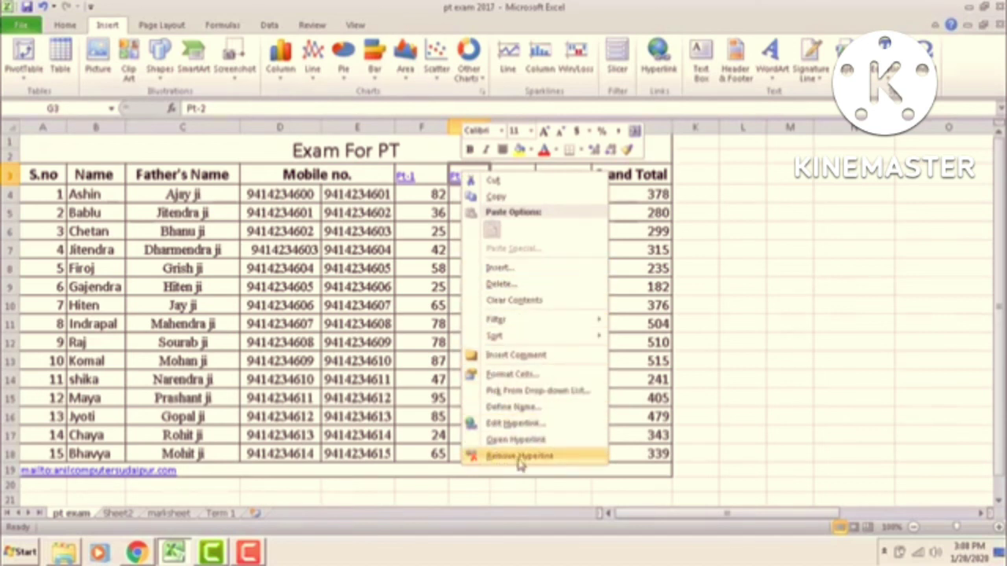
left_click(542, 457)
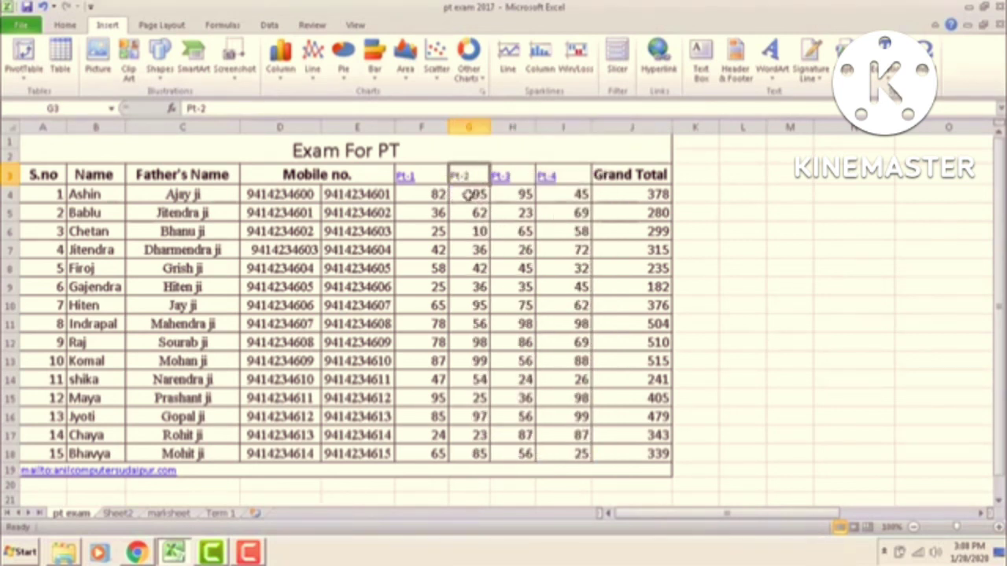
mouse_move(473, 187)
left_click(516, 196)
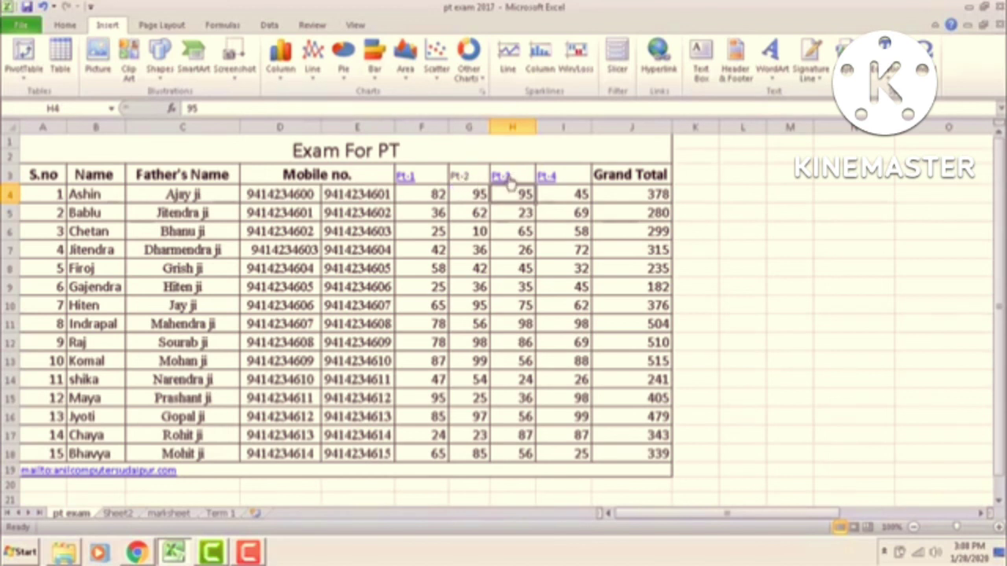
Step: Remove the hyperlink from the Pt-3 header in H3
right_click(507, 180)
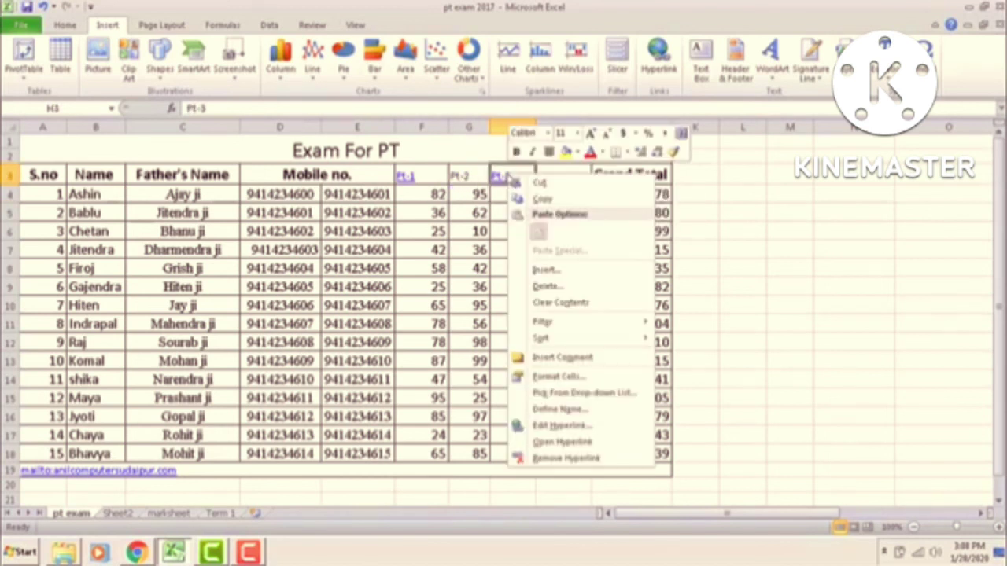
left_click(553, 459)
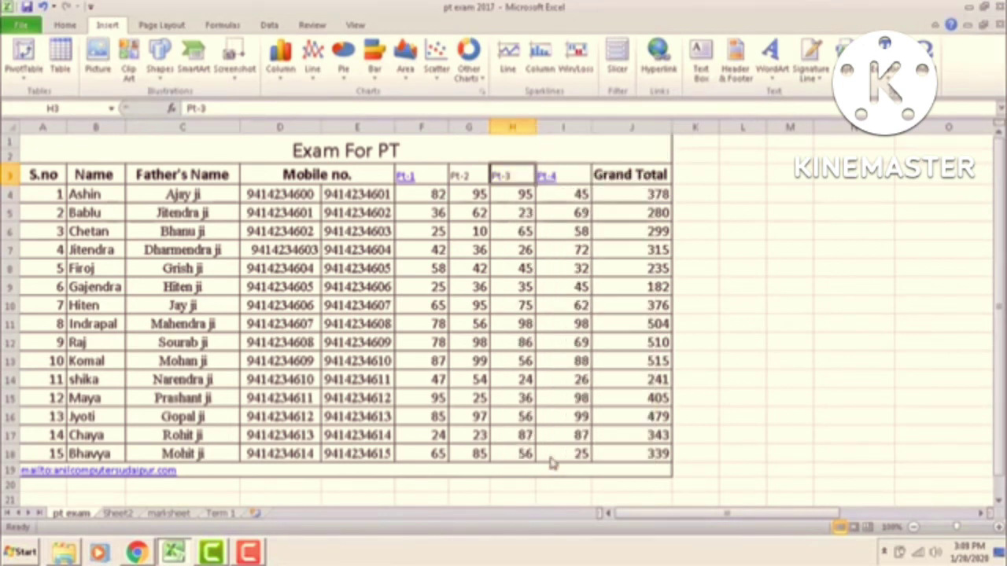
left_click(496, 191)
left_click(482, 266)
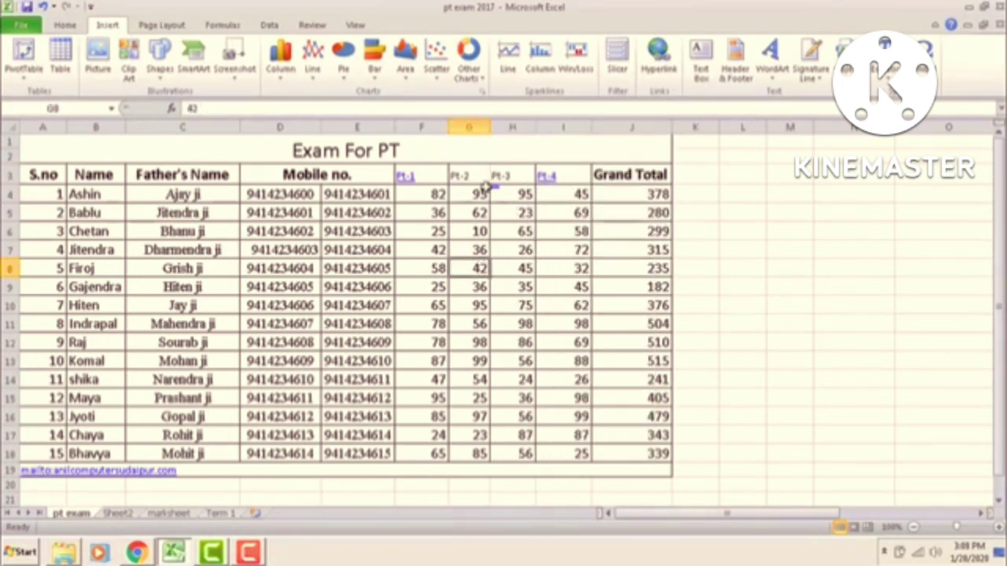